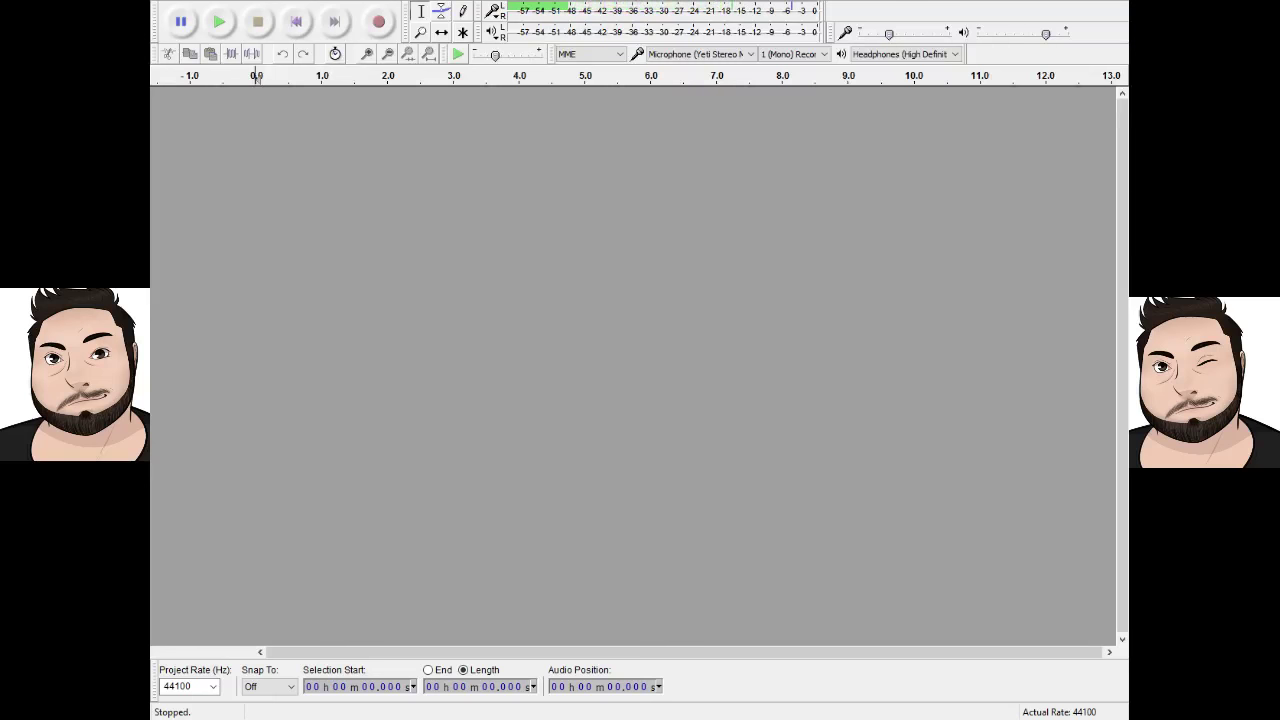
# Record about 10 minutes 23 seconds of speech from the Yeti microphone on a new mono track, enlarging its waveform display.
pyautogui.click(379, 23)
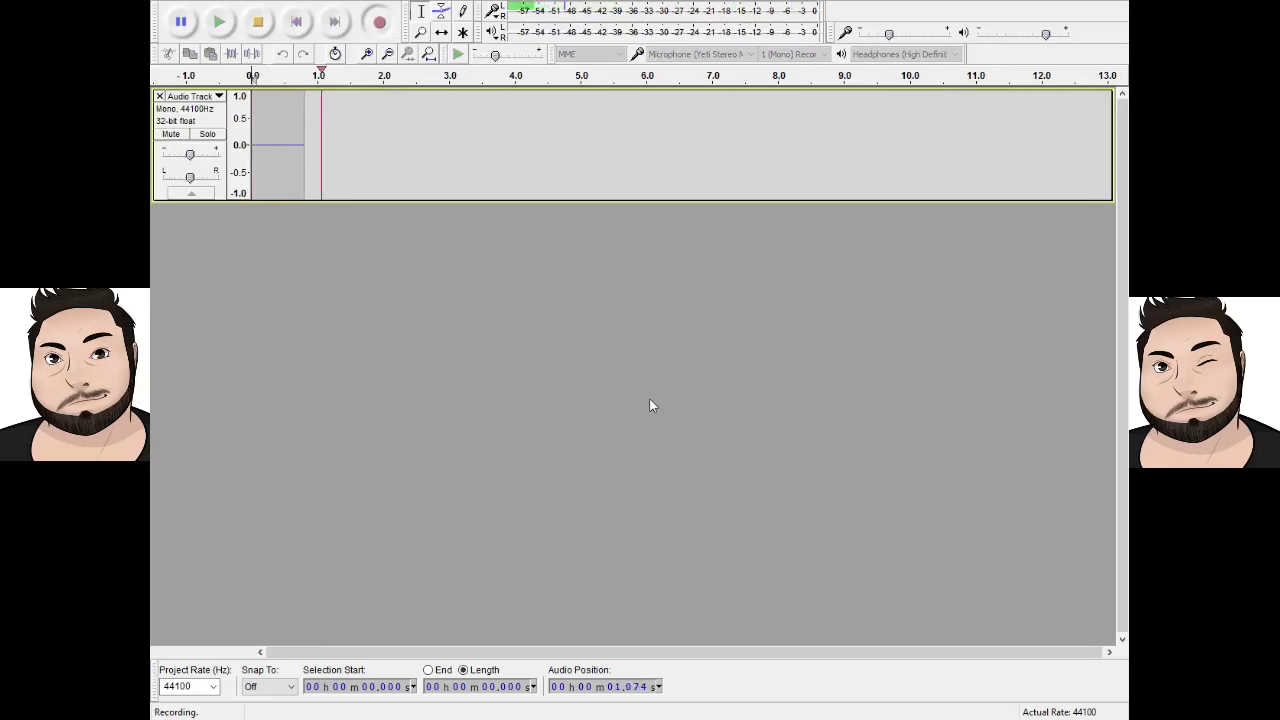
pyautogui.moveTo(691, 200); pyautogui.dragTo(657, 621)
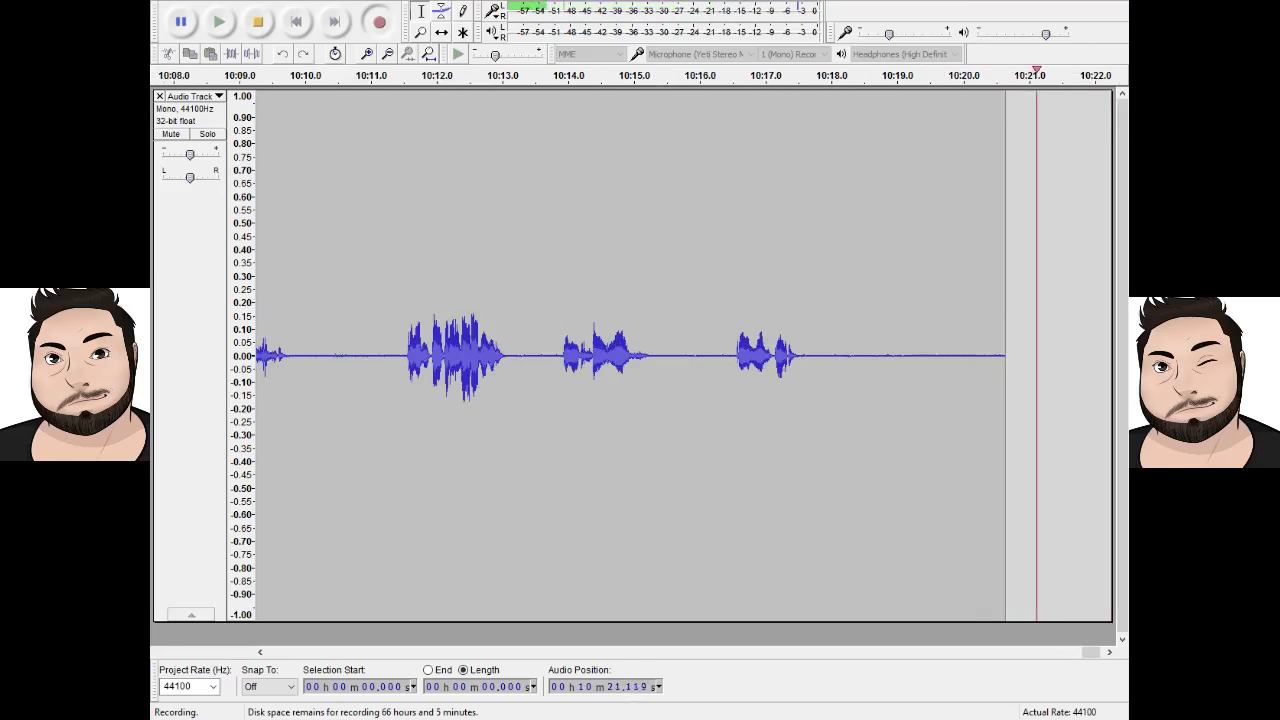
pyautogui.click(257, 21)
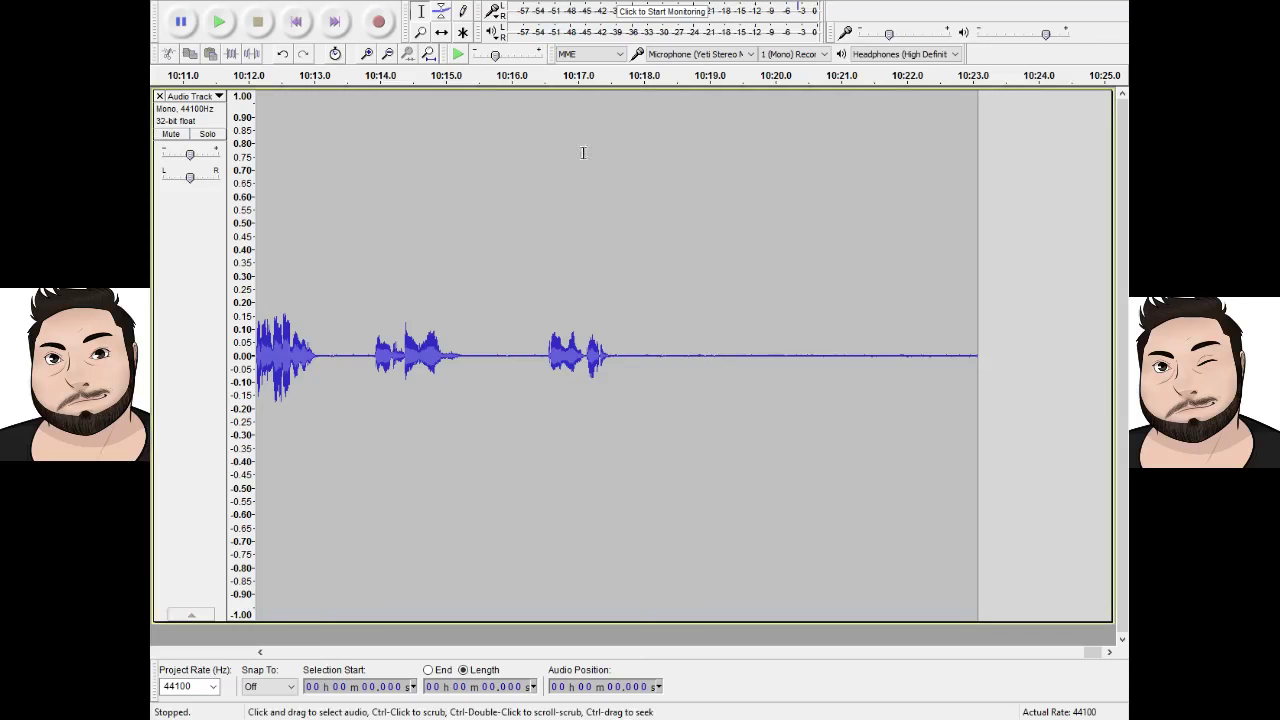
# Select about the first 10.4 seconds of background noise at the start of the recorded track.
pyautogui.click(296, 22)
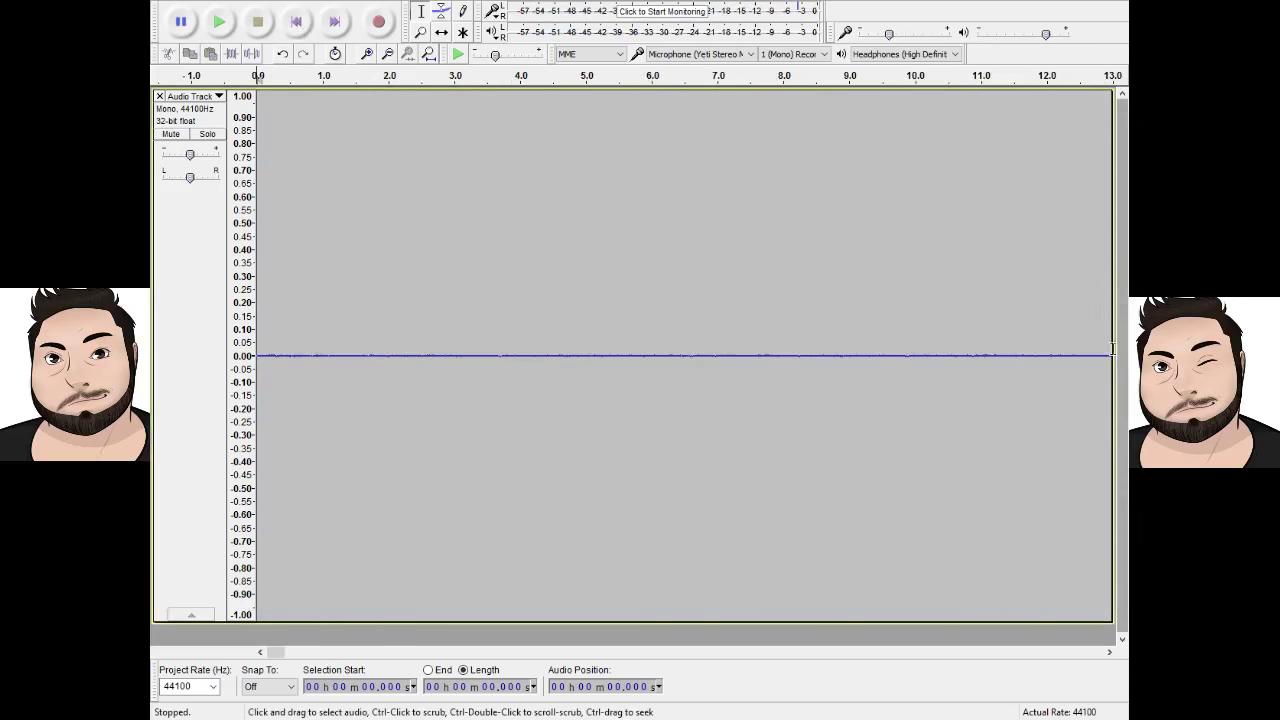
pyautogui.click(1051, 355)
pyautogui.hotkey('ctrl', 'a')
pyautogui.click(789, 320)
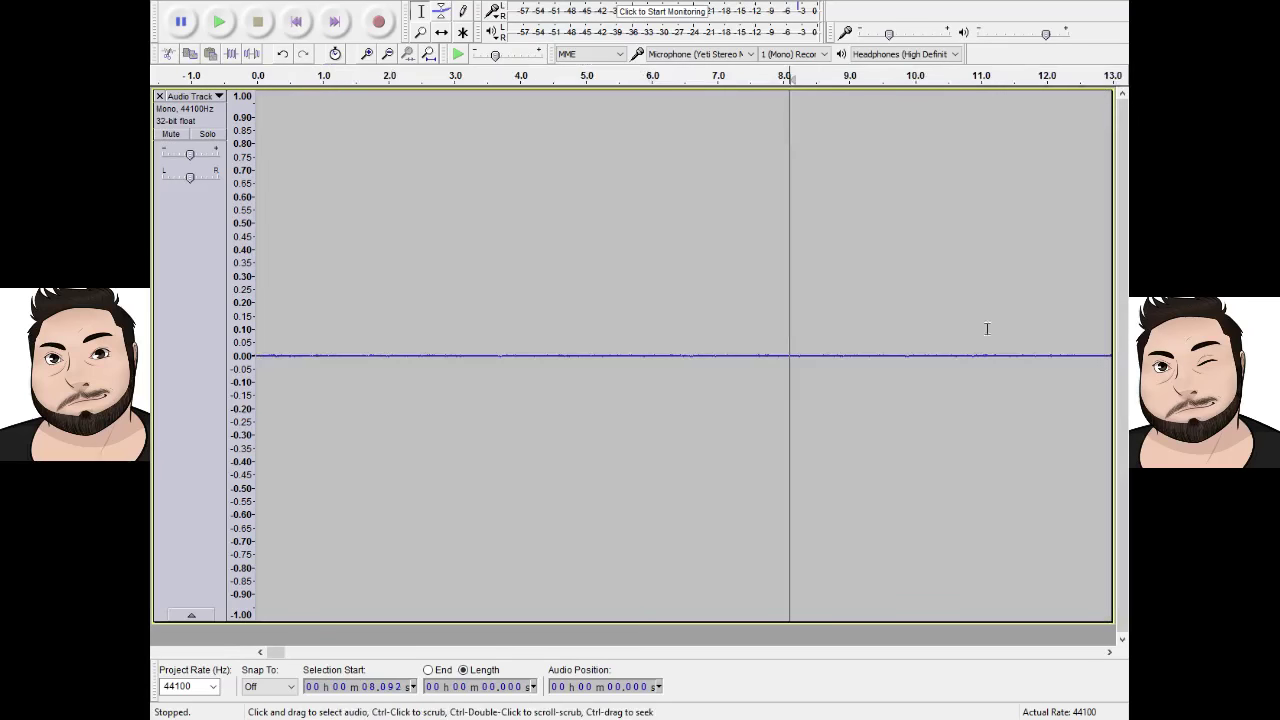
pyautogui.moveTo(940, 322); pyautogui.dragTo(258, 155)
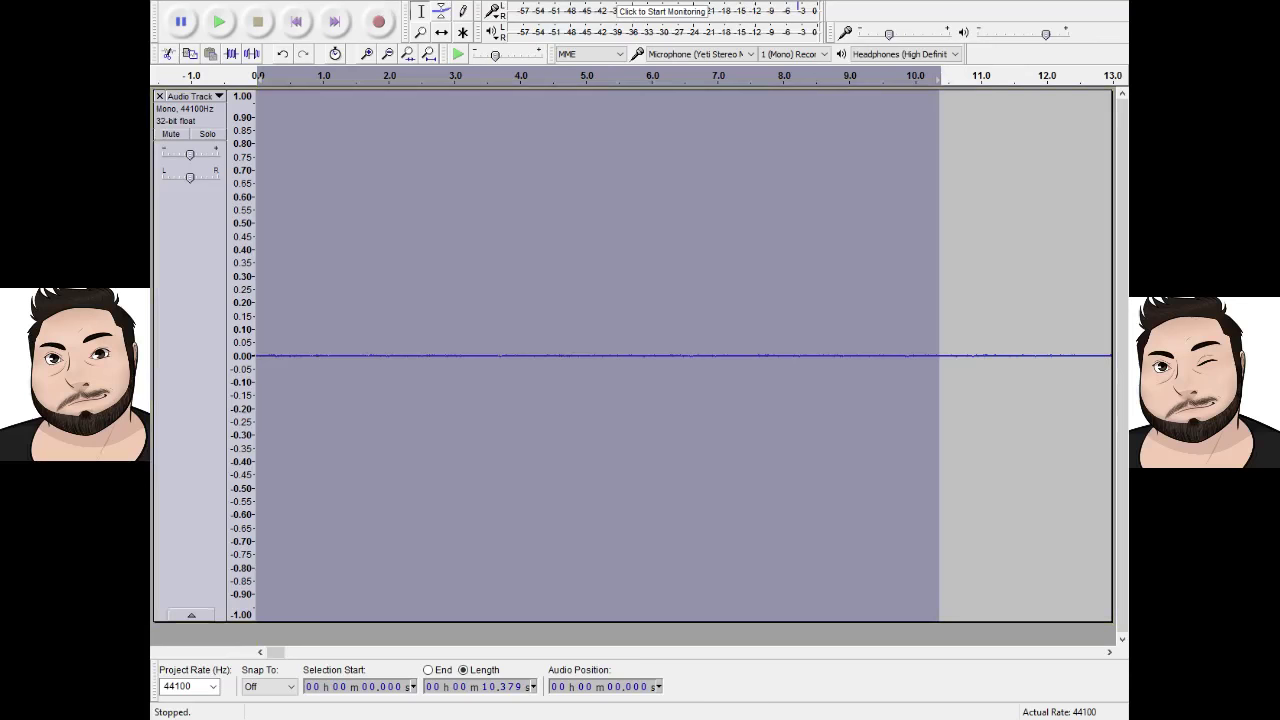
# Reduce the noise across the whole track and cut the silent lead-in from its start.
pyautogui.click(682, 408)
pyautogui.hotkey('ctrl', 'a')
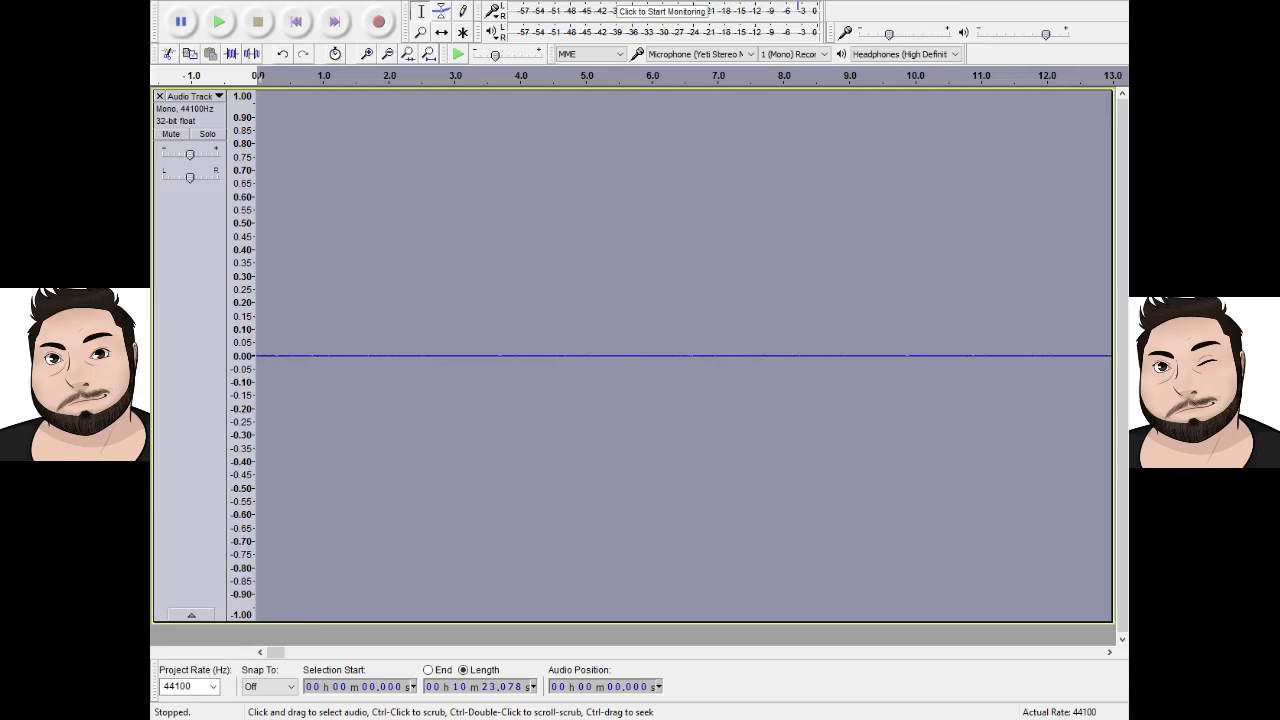
pyautogui.click(190, 210)
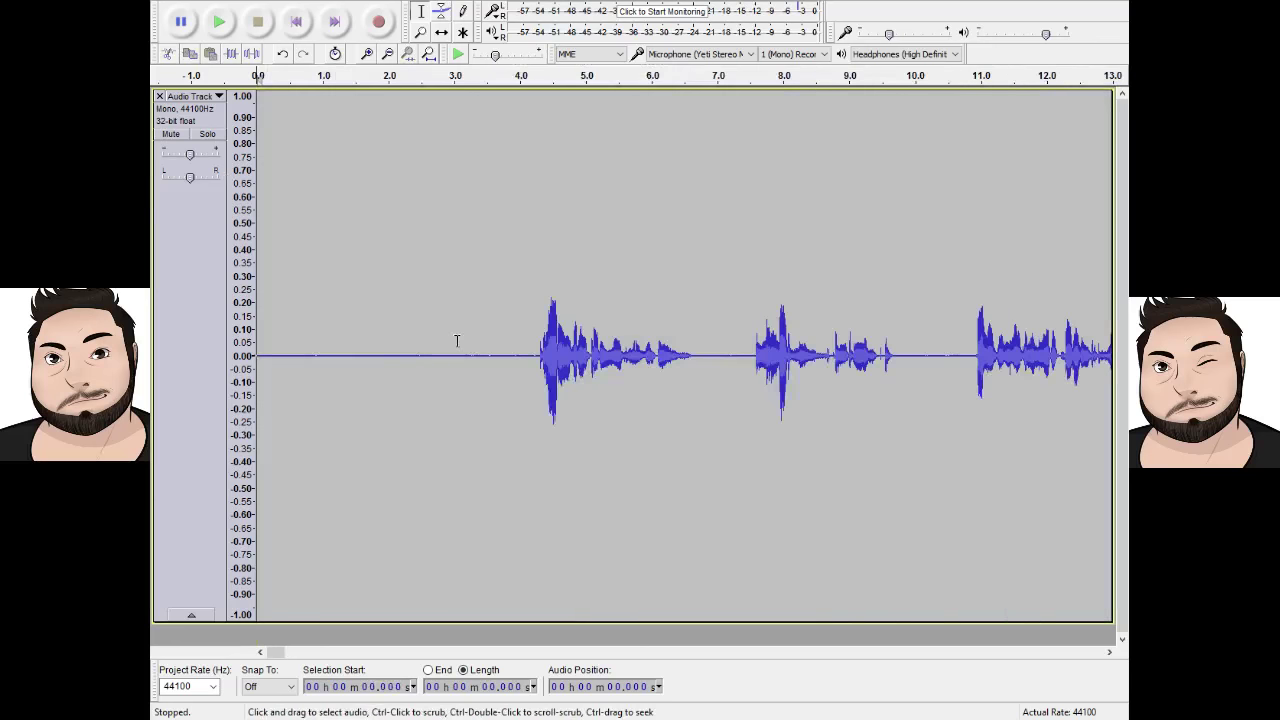
# Delete about the first 3 seconds of silence before the opening phrase.
pyautogui.moveTo(431, 340); pyautogui.dragTo(255, 330)
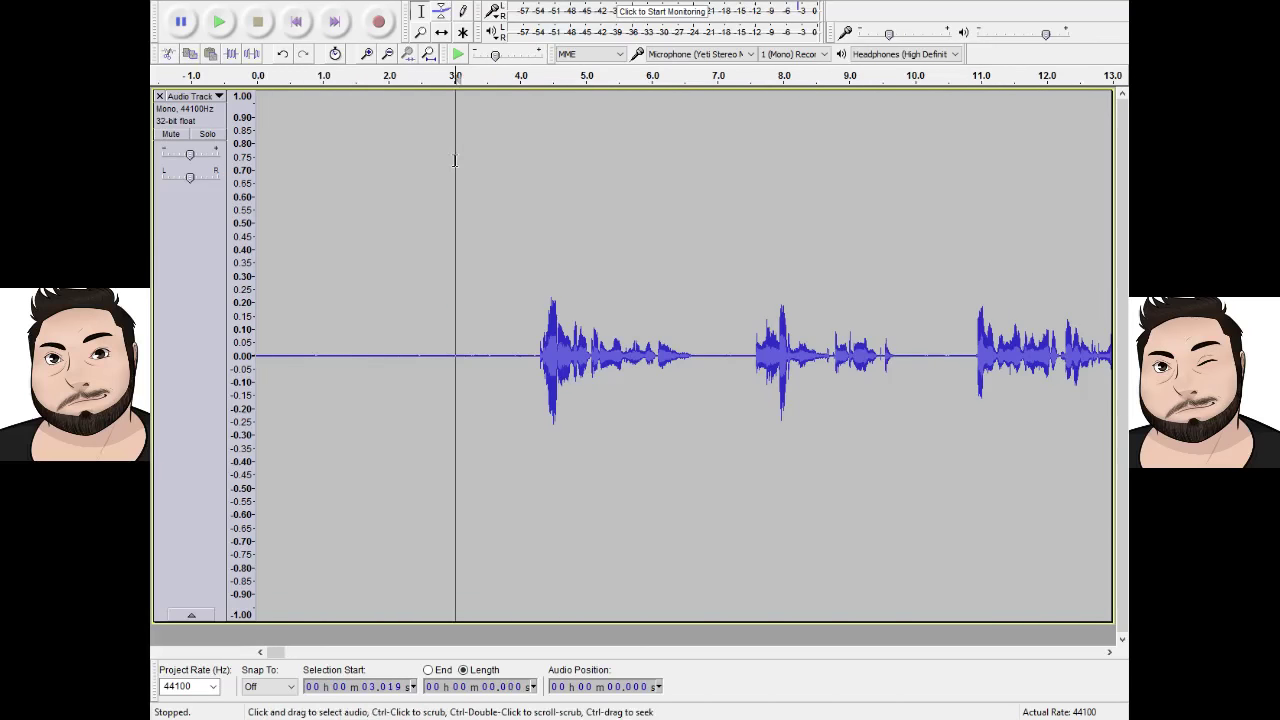
pyautogui.moveTo(457, 75); pyautogui.dragTo(155, 156)
pyautogui.press('Delete')
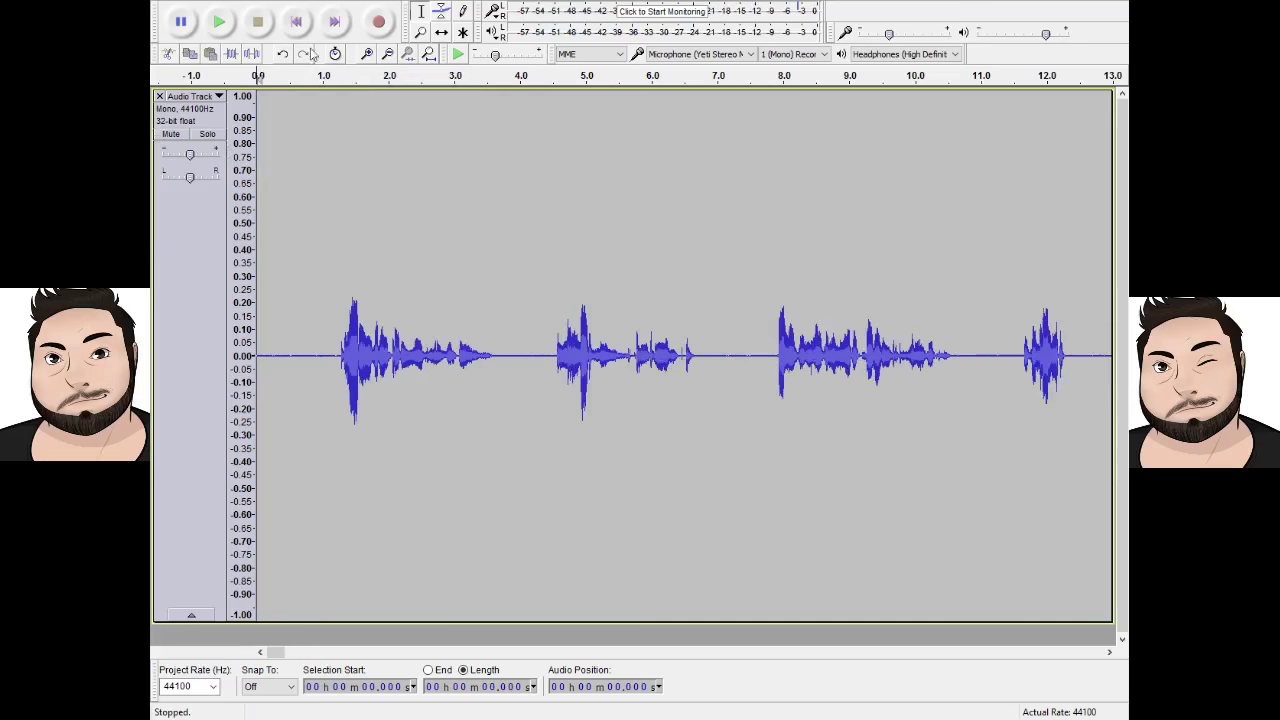
# Listen to the opening phrases and undo the last deletion.
pyautogui.click(219, 21)
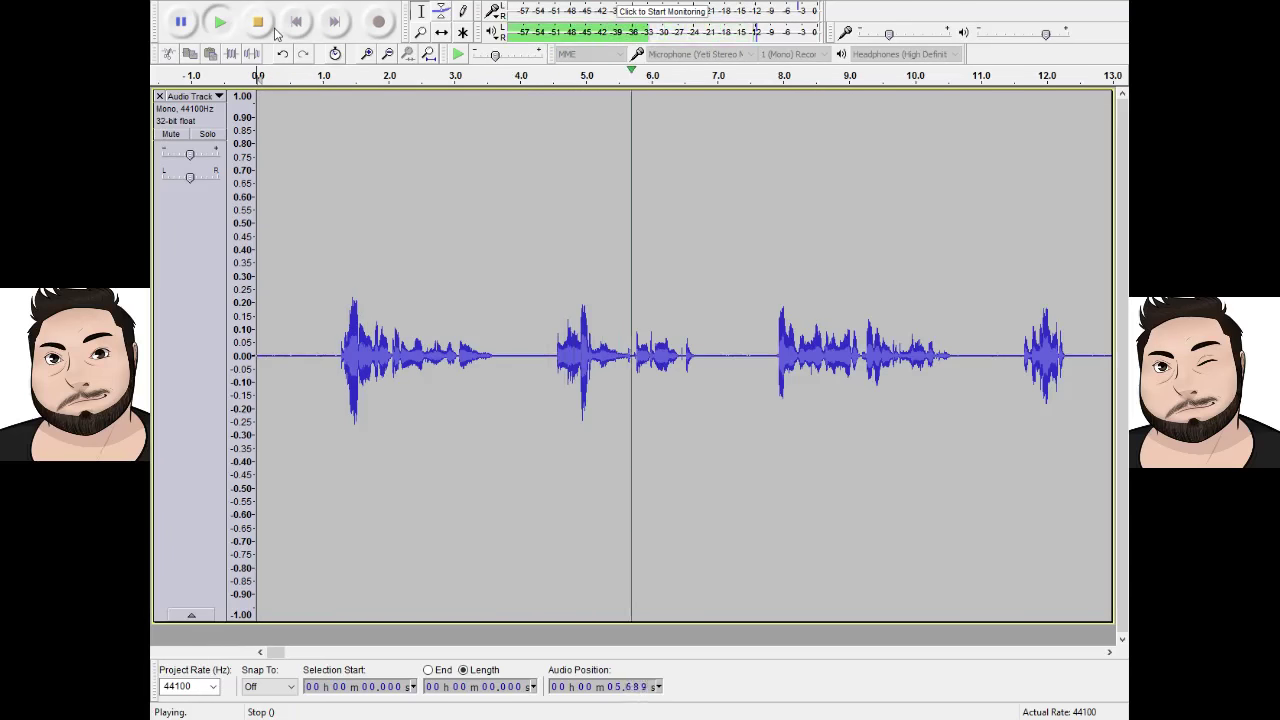
pyautogui.click(274, 28)
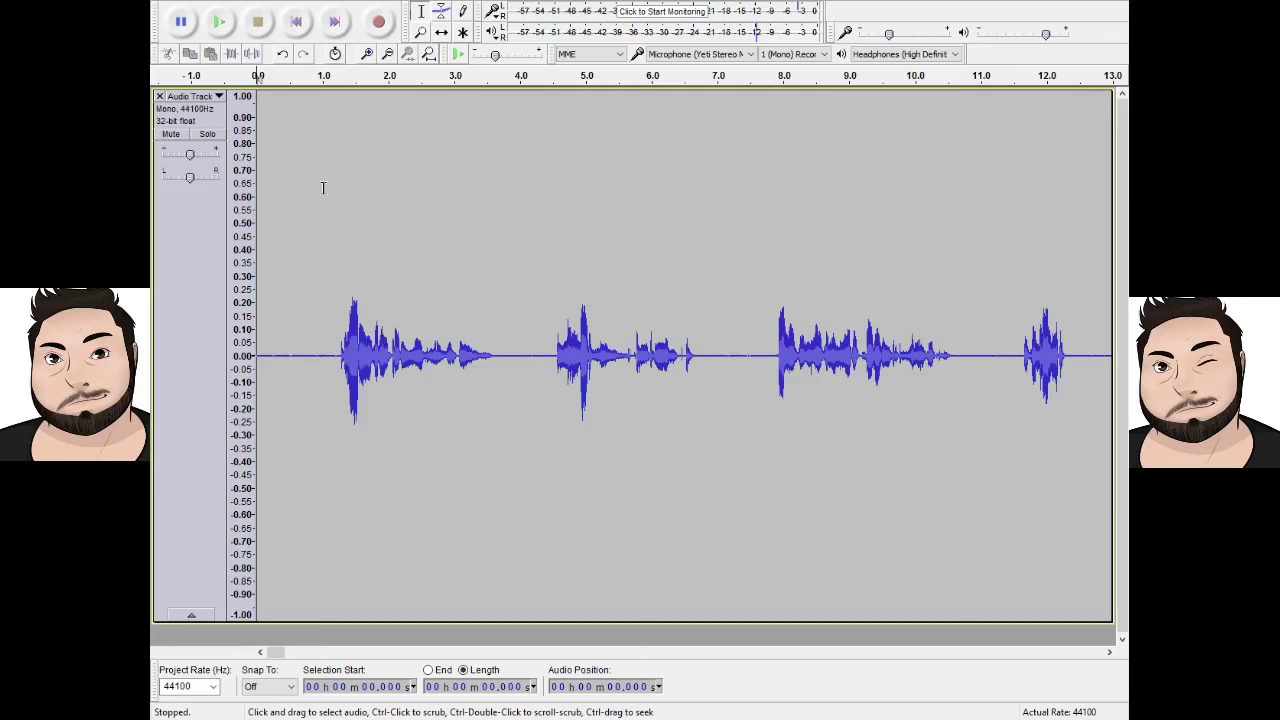
pyautogui.hotkey('ctrl', 'v')
# Boost the level of the entire track, play it back and lower the track's gain slightly.
pyautogui.click(410, 193)
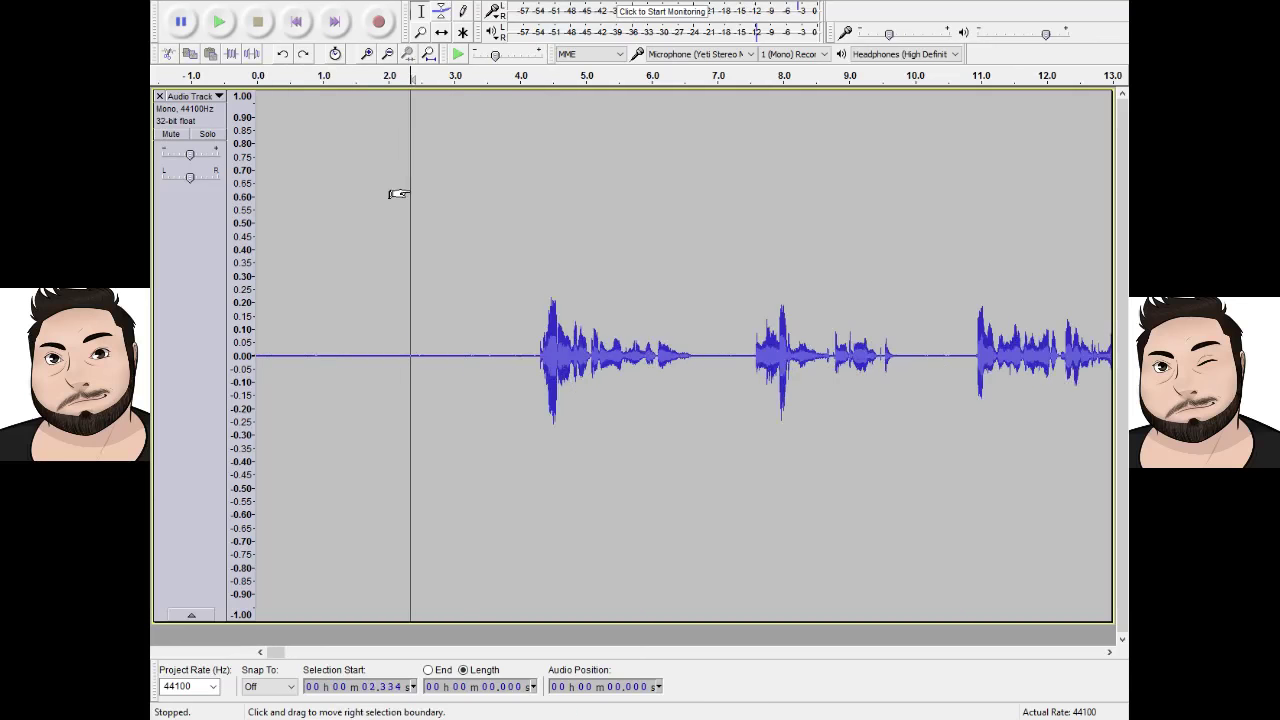
pyautogui.hotkey('ctrl', 'a')
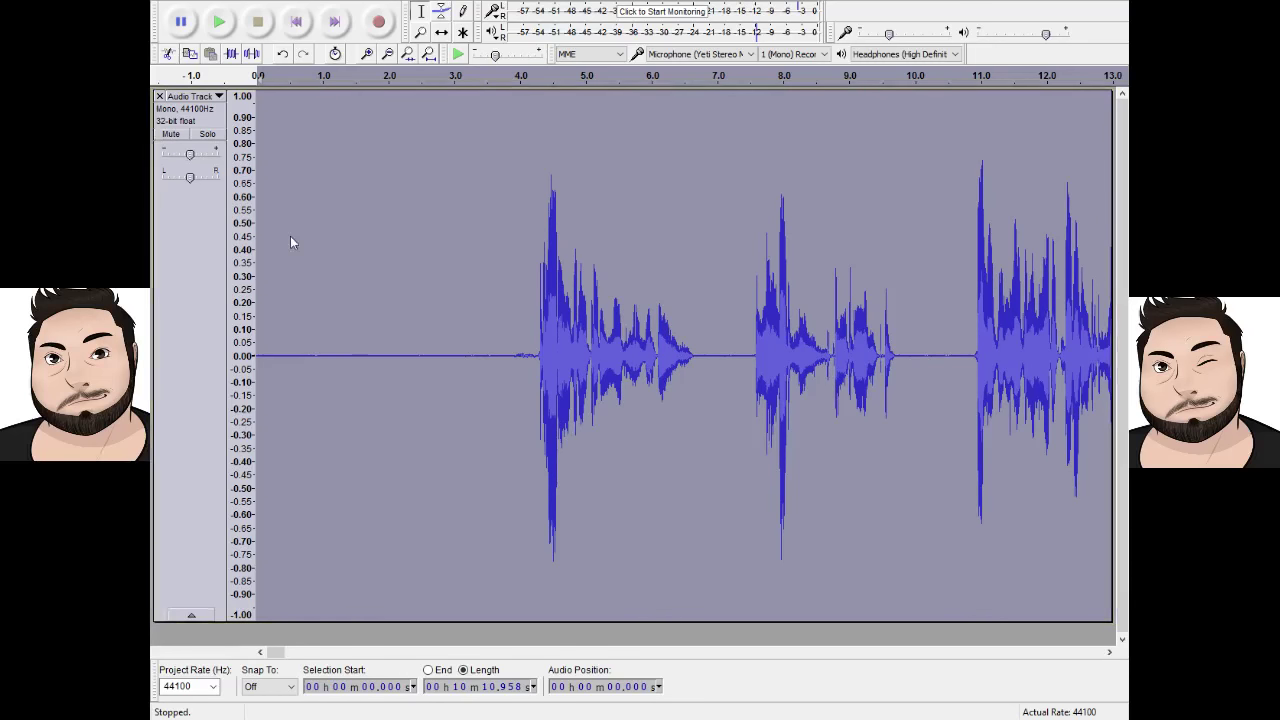
pyautogui.click(219, 21)
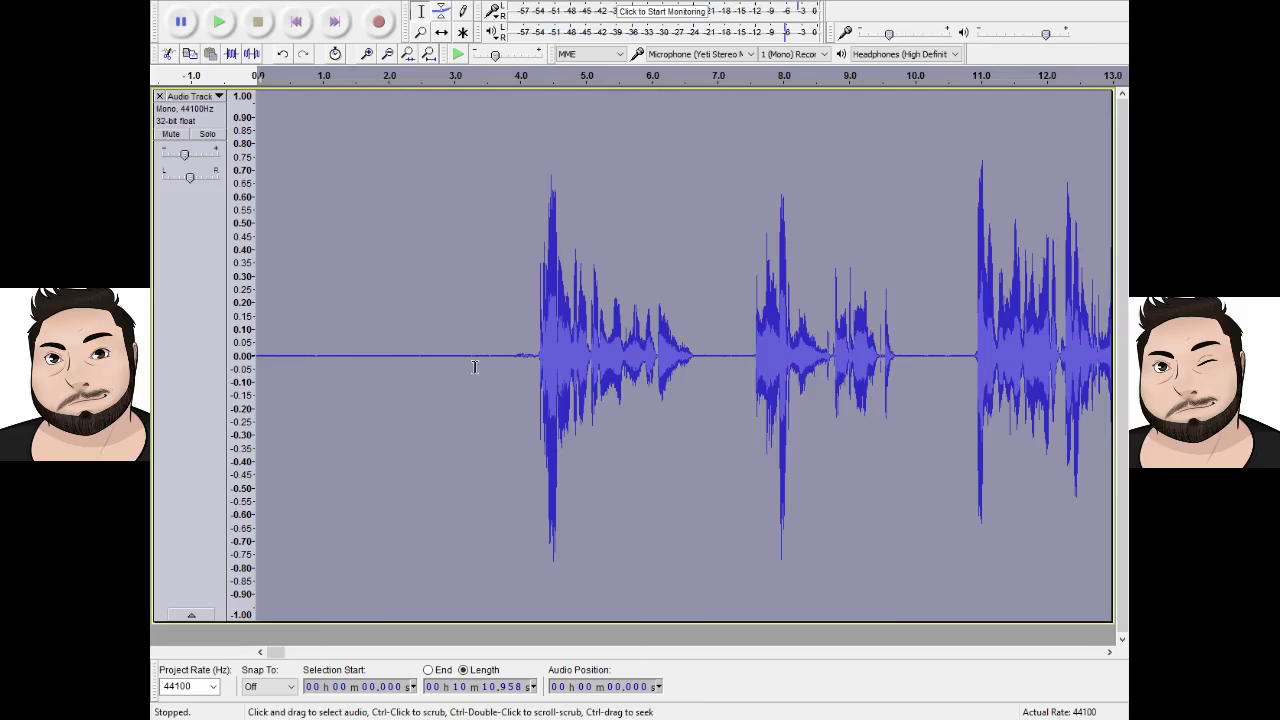
# Delete about 1.7 seconds of silence directly before the first spoken phrase.
pyautogui.moveTo(428, 366); pyautogui.dragTo(538, 383)
pyautogui.press('Delete')
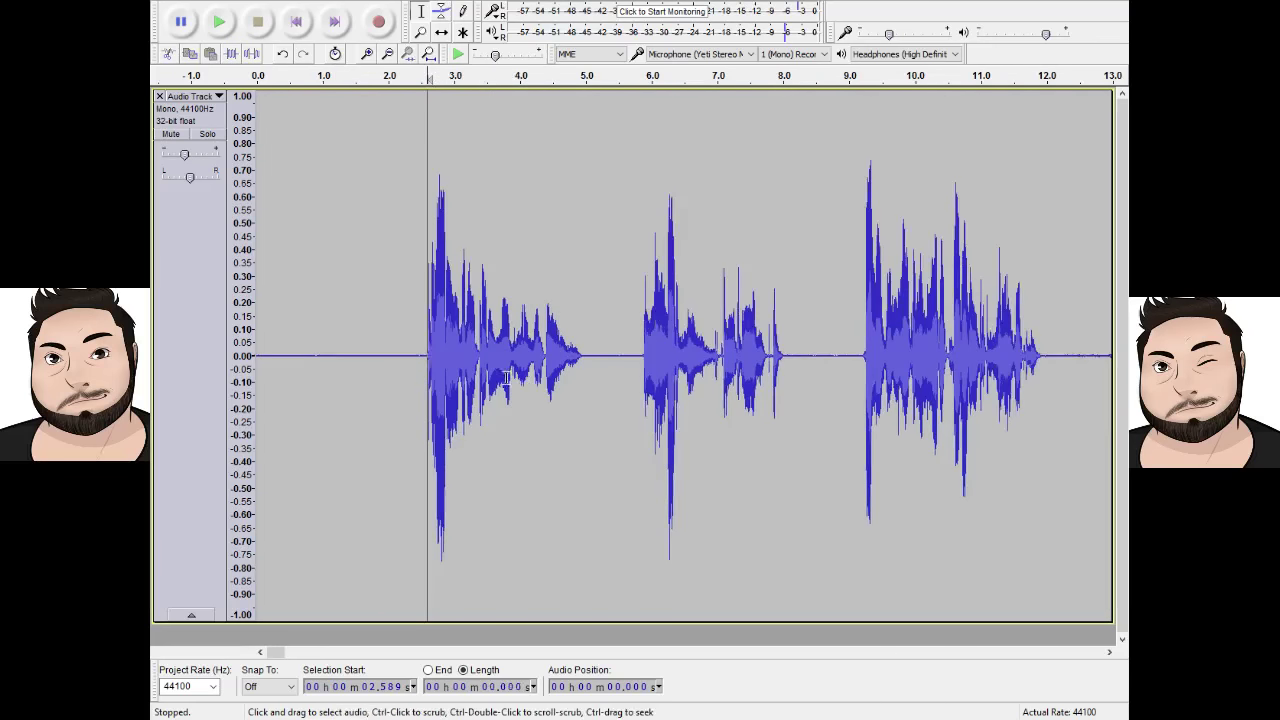
pyautogui.click(400, 376)
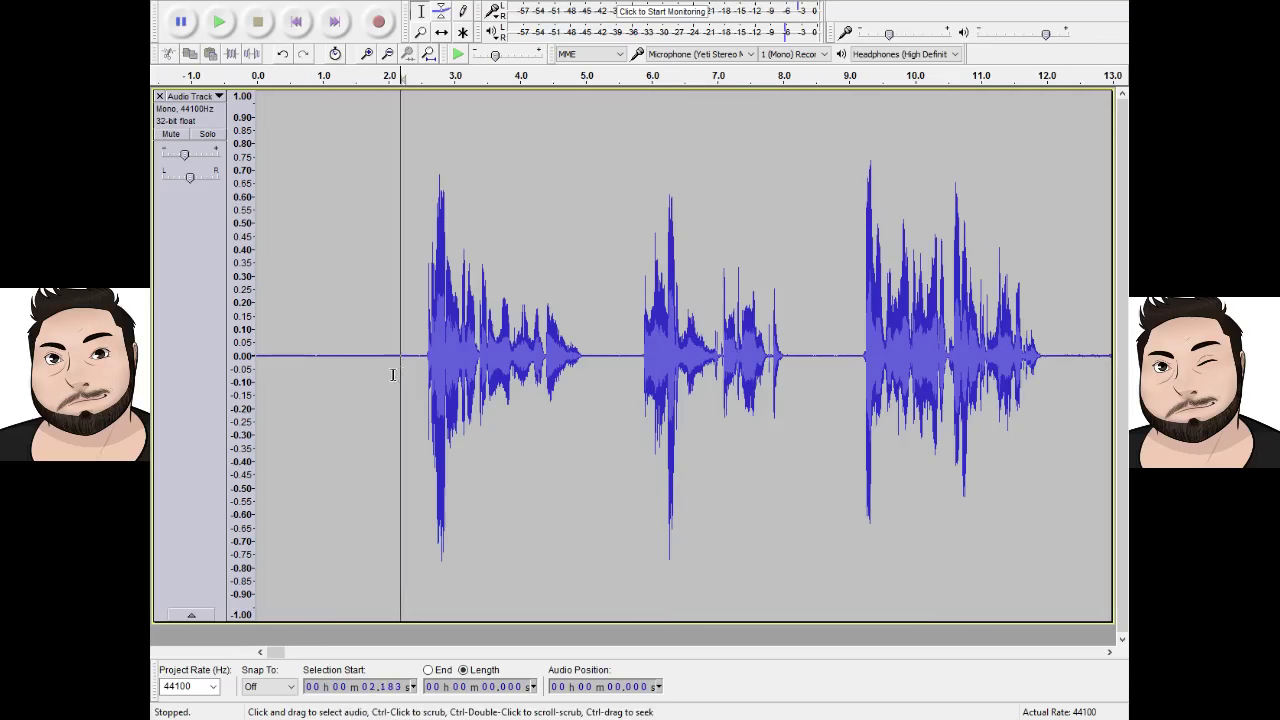
# Fade in the stretch of about 1.03 seconds starting at 2.078 seconds and listen to the opening.
pyautogui.moveTo(394, 375); pyautogui.dragTo(461, 386)
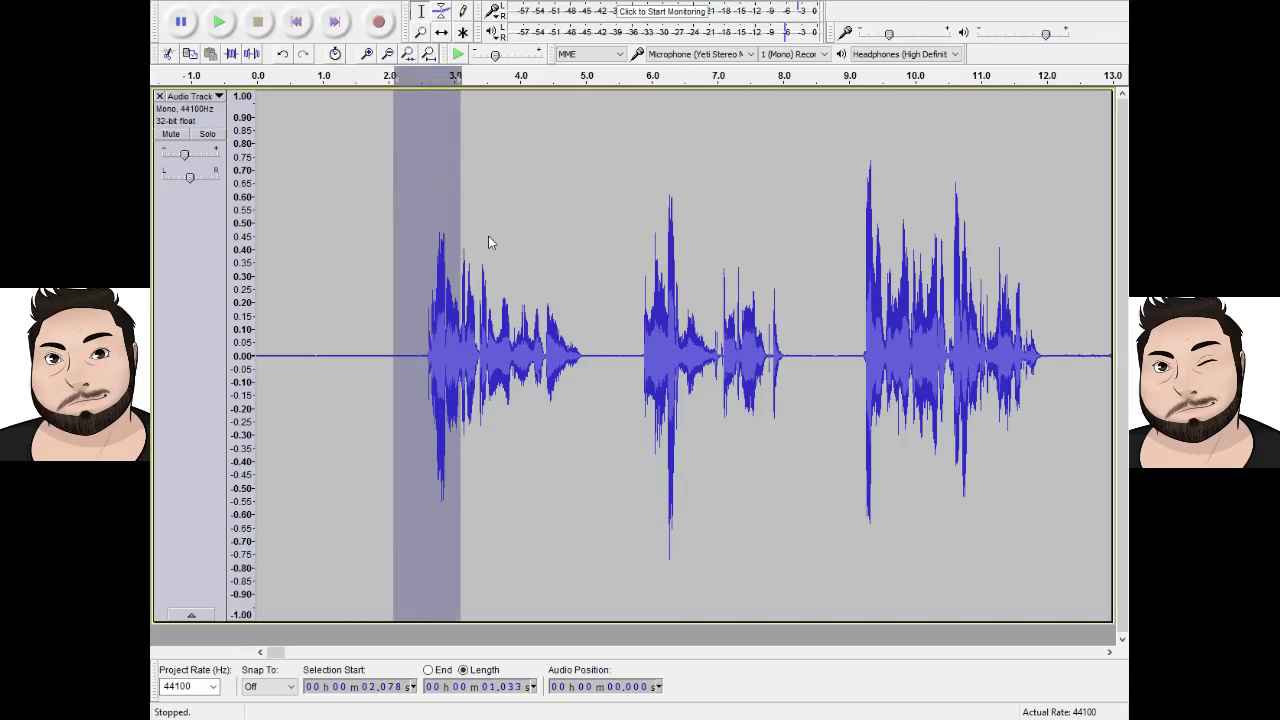
pyautogui.click(222, 30)
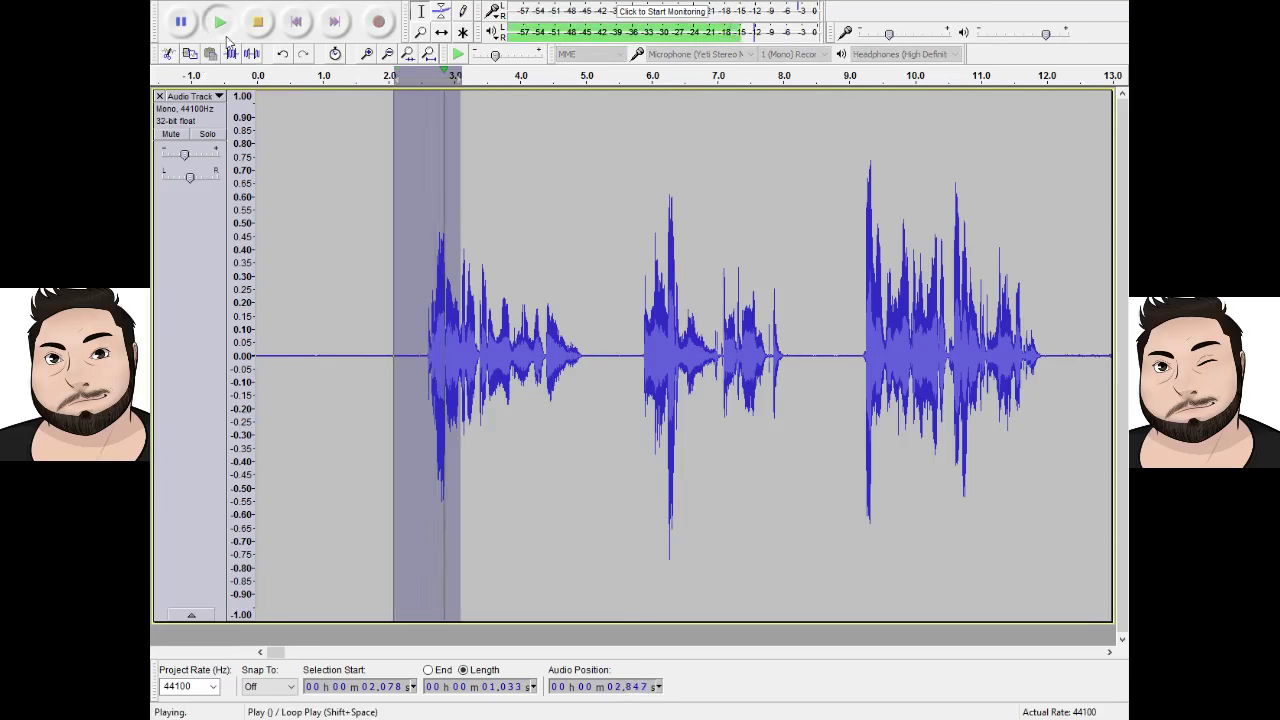
pyautogui.click(302, 229)
pyautogui.click(384, 295)
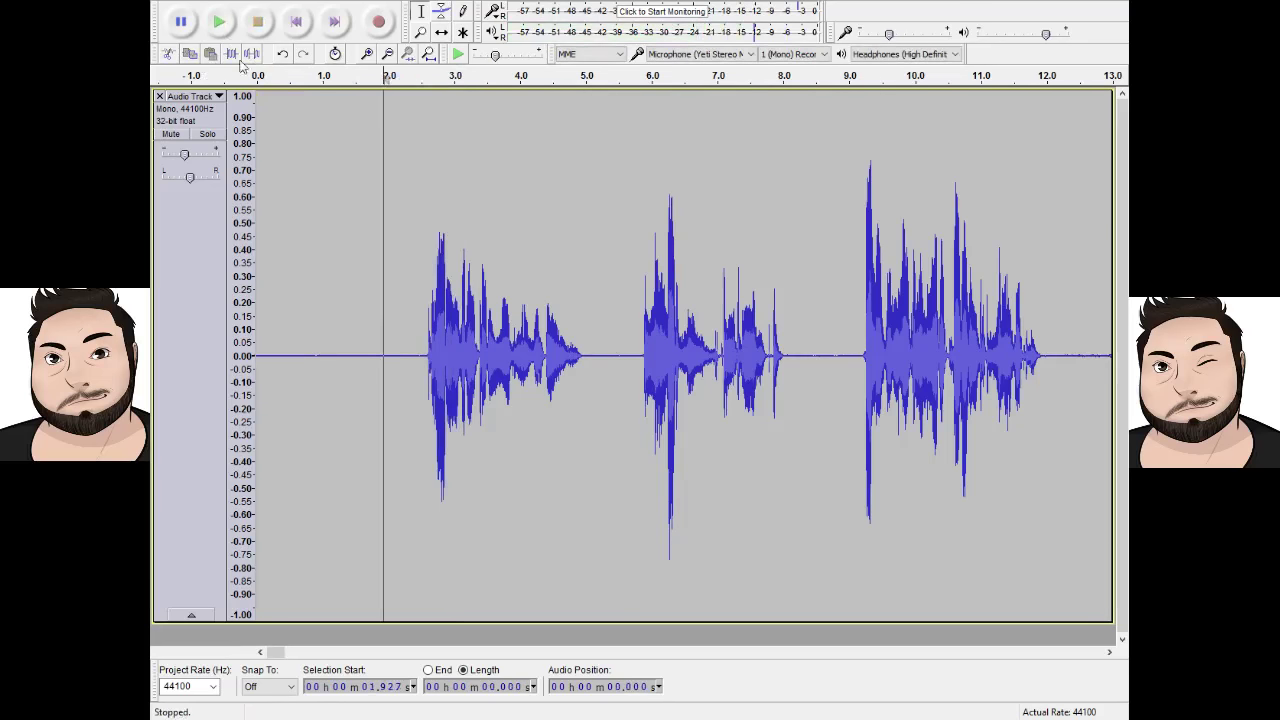
pyautogui.press('space')
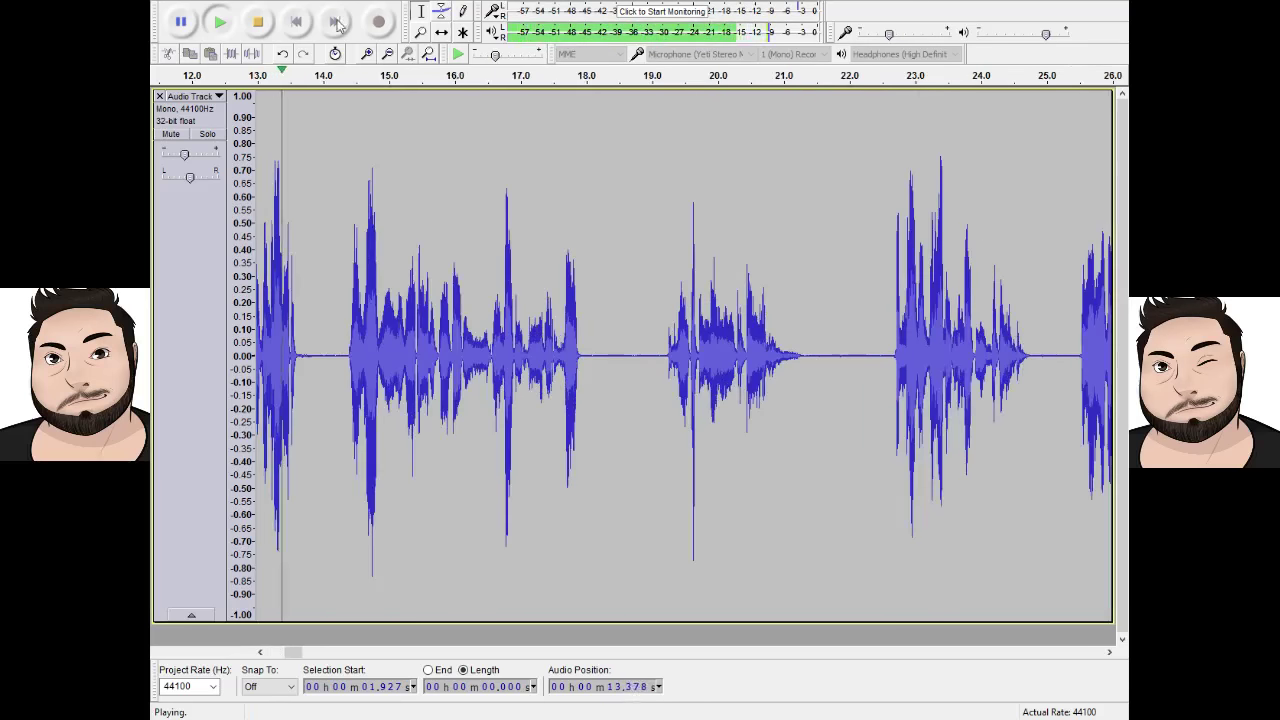
# Sample the noise in the 0.975-second gap starting at 11.935 seconds and reduce the noise across the whole track.
pyautogui.moveTo(337, 234); pyautogui.dragTo(153, 223)
pyautogui.click(337, 261)
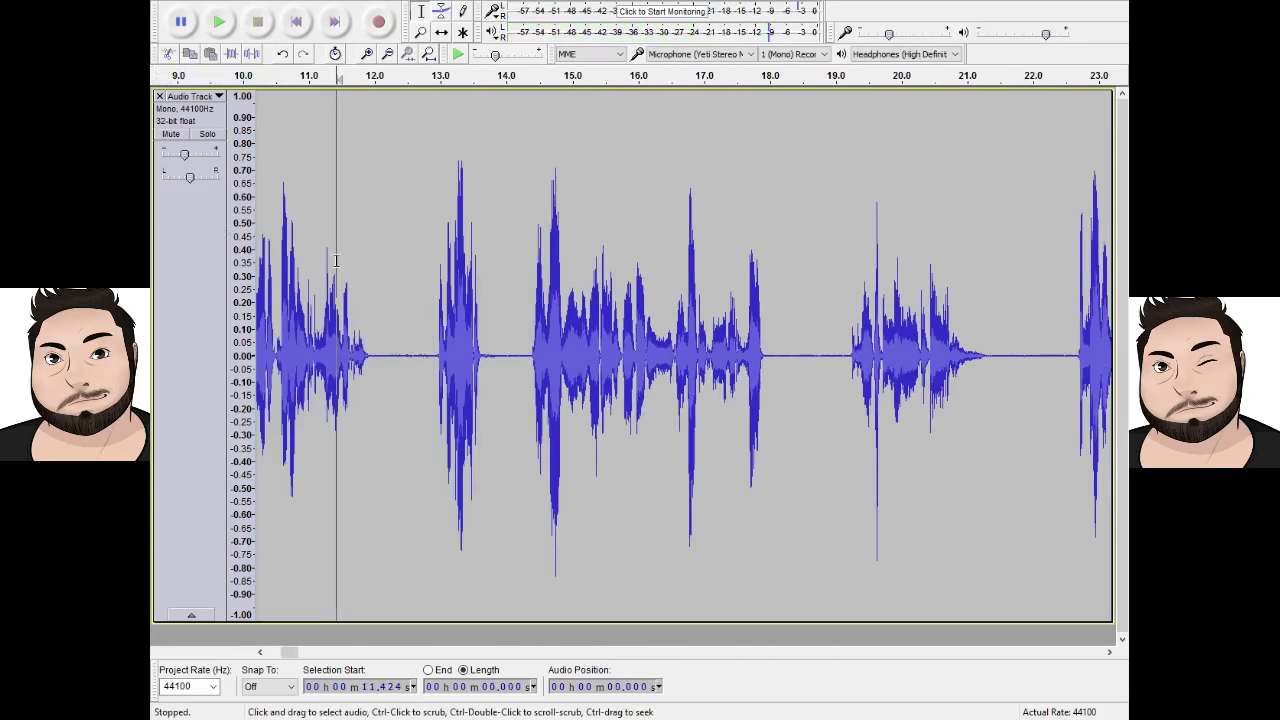
pyautogui.moveTo(368, 360); pyautogui.dragTo(434, 361)
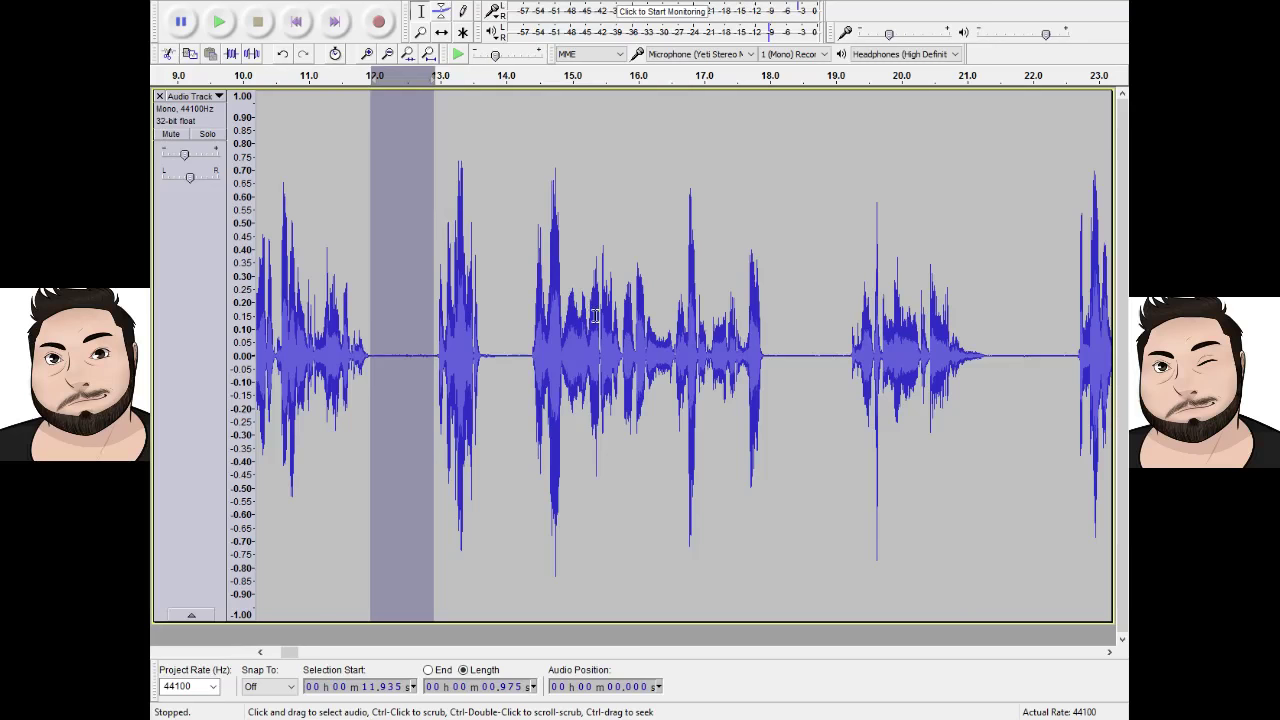
pyautogui.press('space')
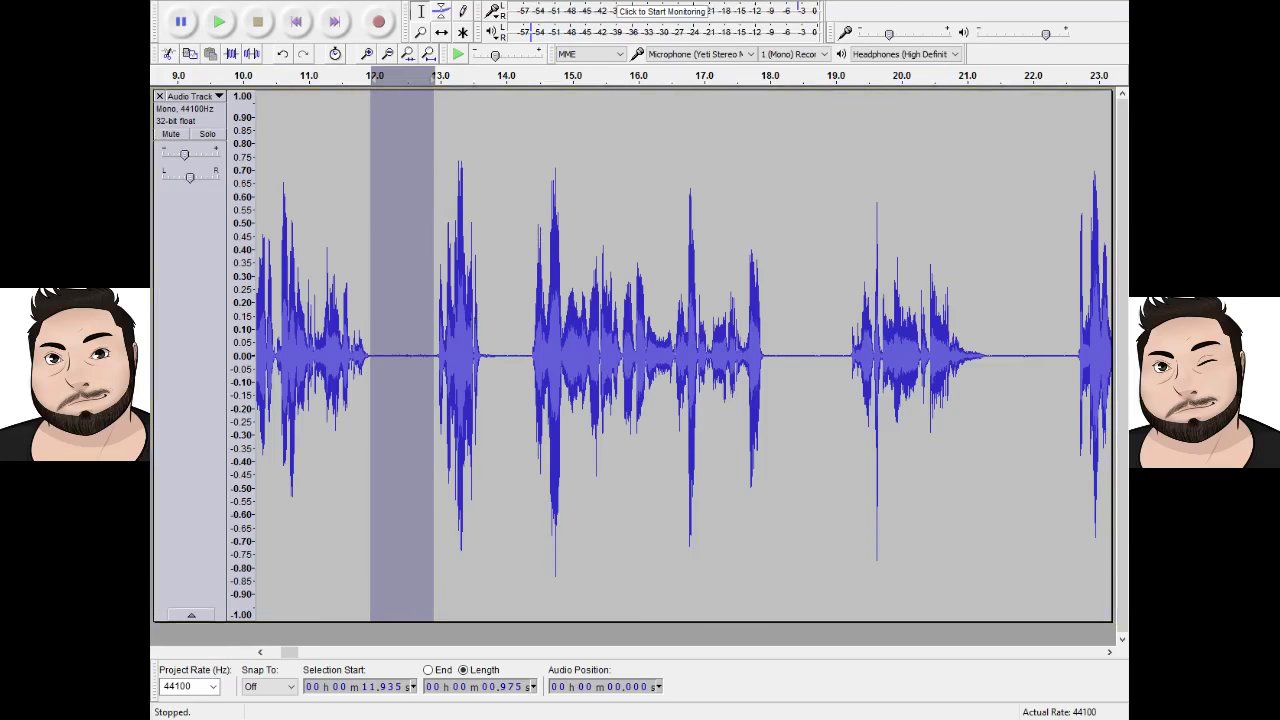
pyautogui.click(480, 356)
pyautogui.hotkey('ctrl', 'a')
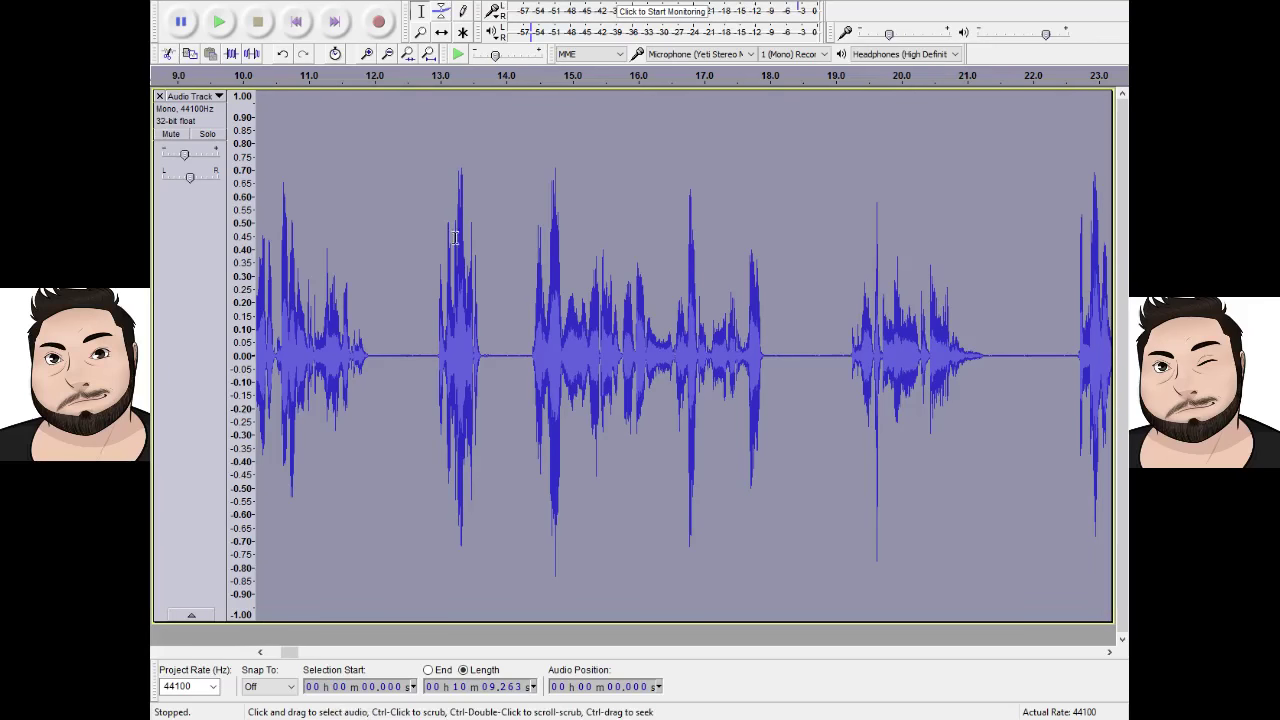
# Delete about the first 1.8 seconds of silence at the start of the track.
pyautogui.click(289, 22)
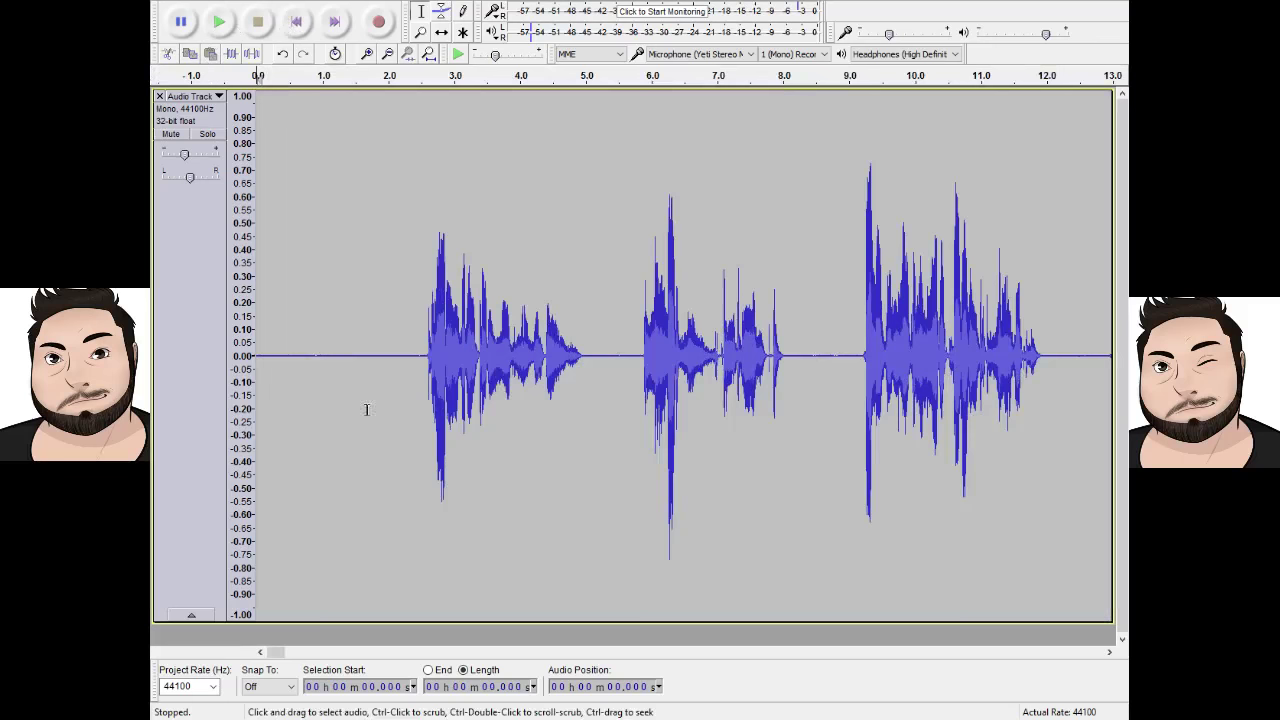
pyautogui.moveTo(396, 400); pyautogui.dragTo(256, 390)
pyautogui.click(340, 375)
pyautogui.click(372, 366)
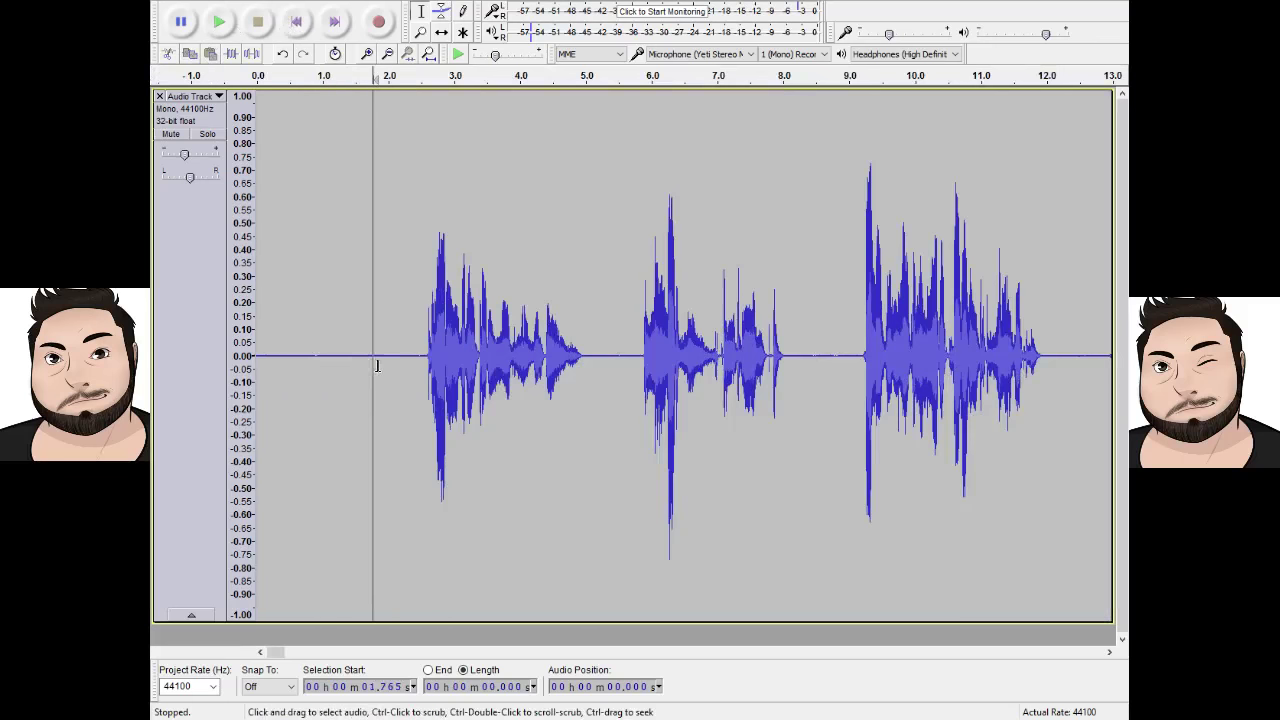
pyautogui.moveTo(377, 366); pyautogui.dragTo(157, 318)
pyautogui.press('Delete')
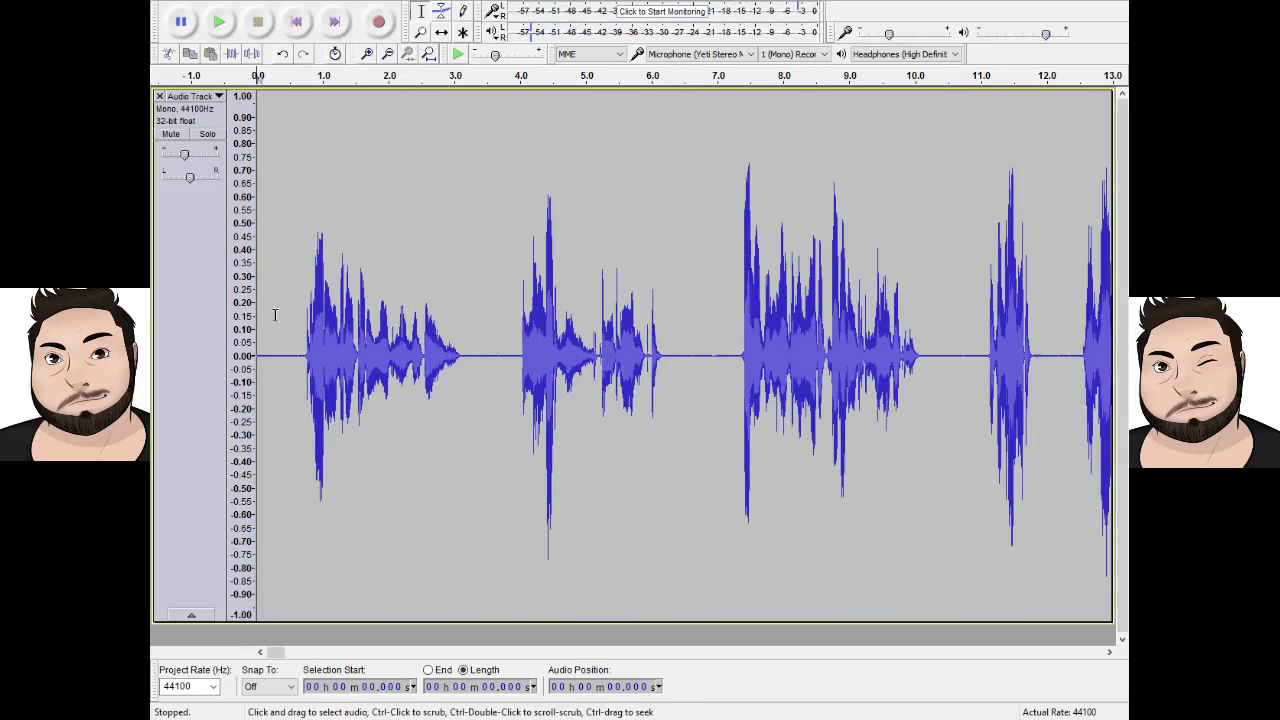
# Listen to the recording from the start, then check the passage and pause from about 26.5 to 29.7 seconds.
pyautogui.click(219, 21)
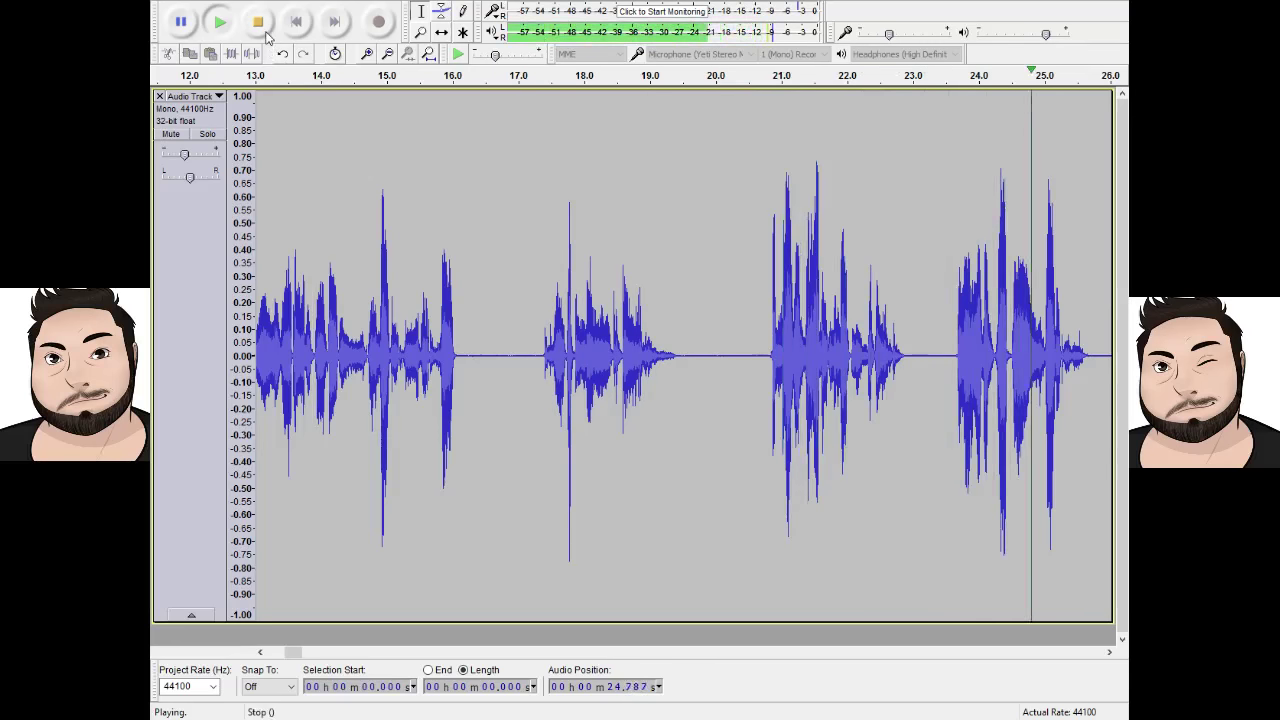
pyautogui.click(259, 24)
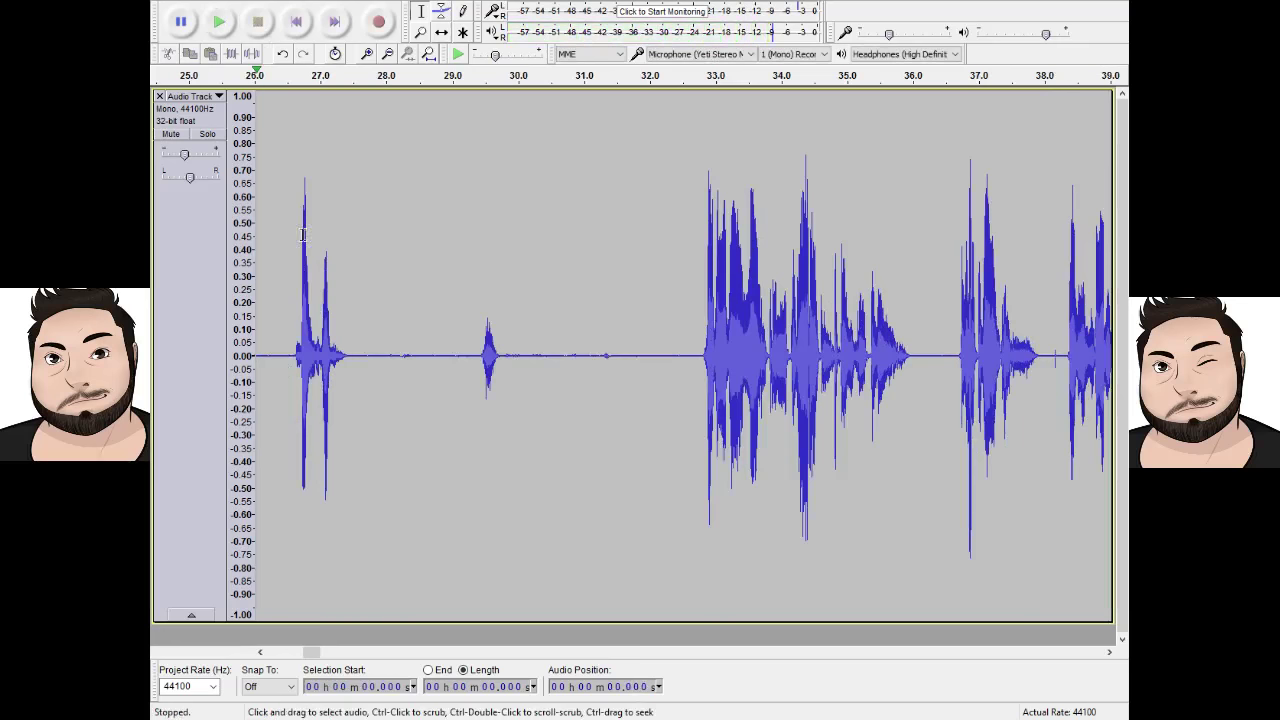
pyautogui.moveTo(288, 236); pyautogui.dragTo(586, 240)
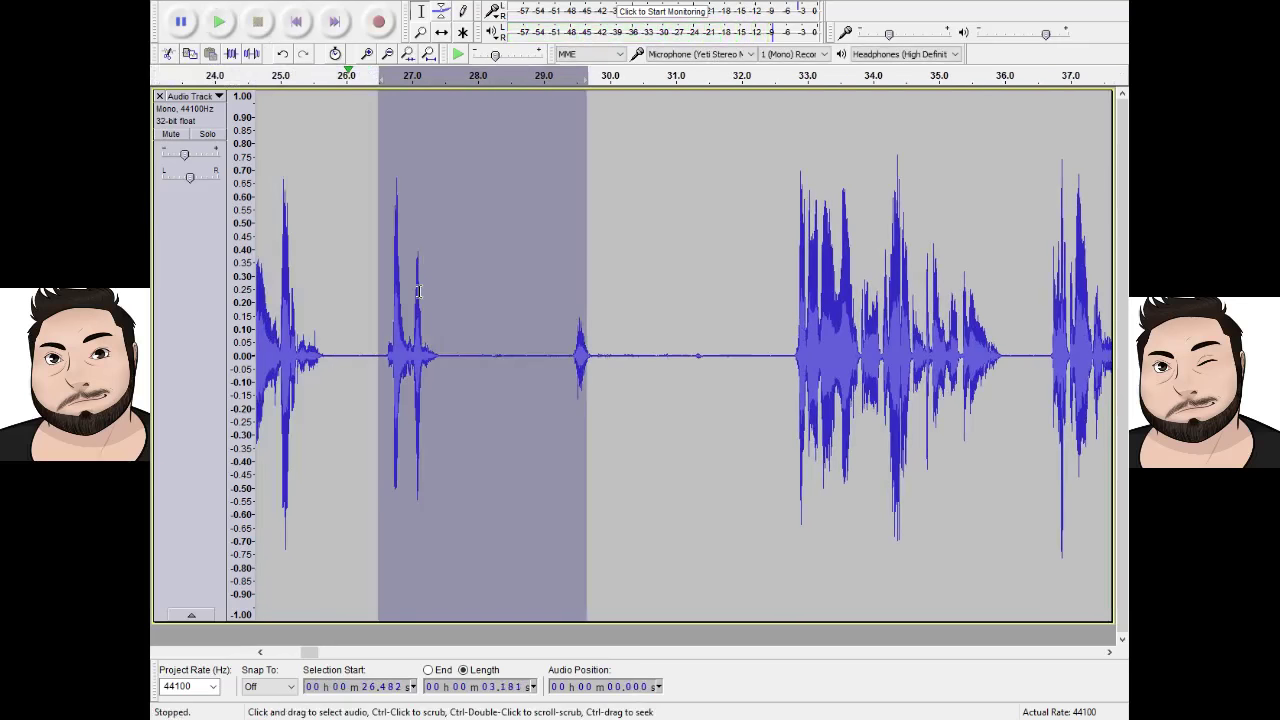
pyautogui.click(219, 22)
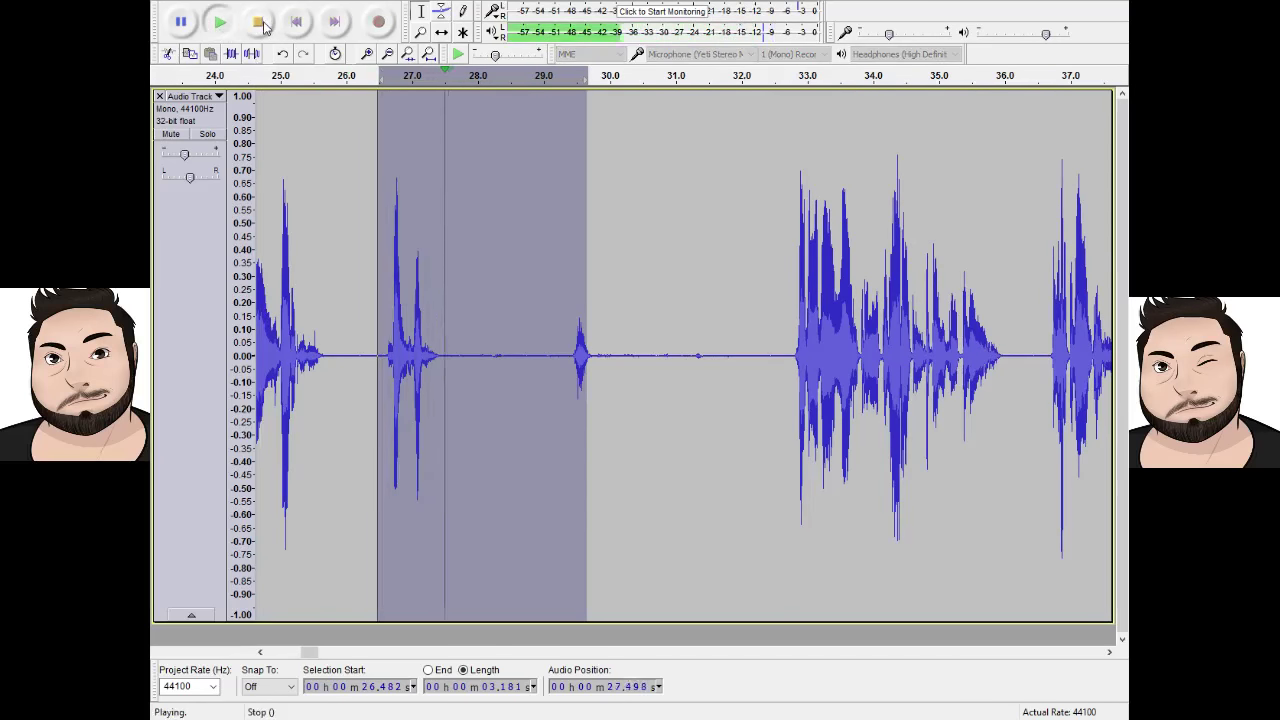
pyautogui.click(411, 268)
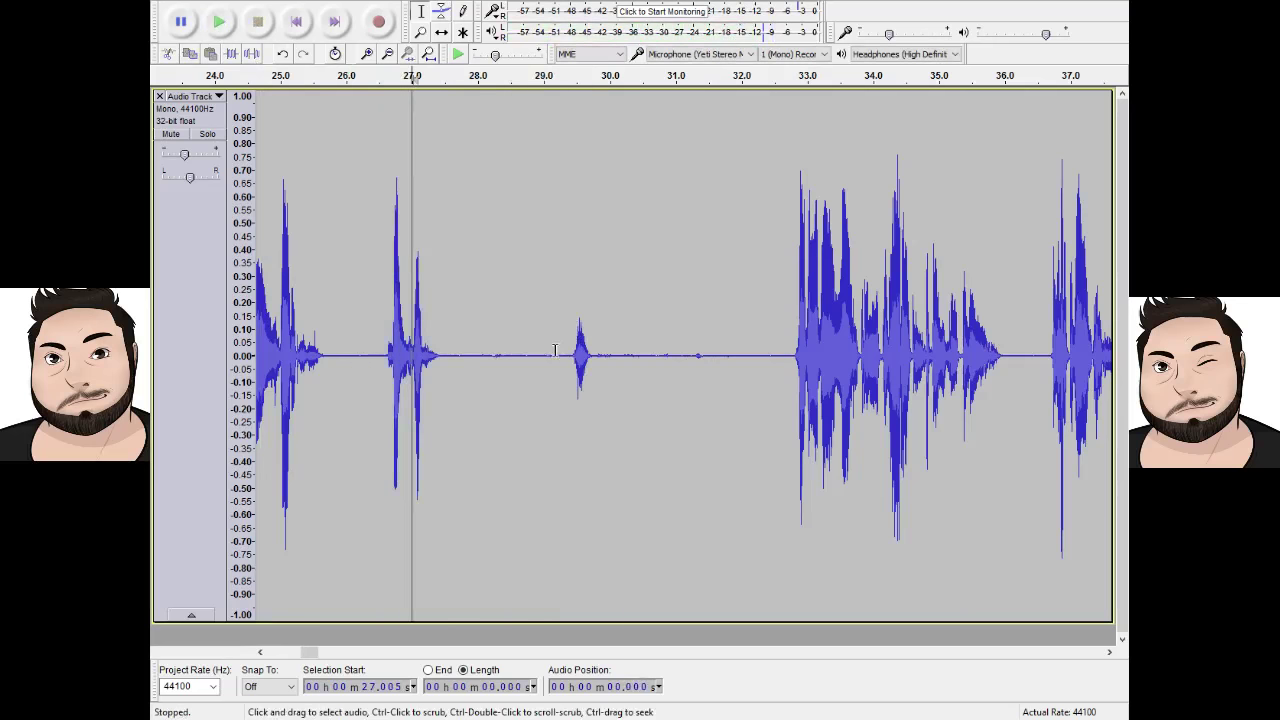
pyautogui.press('space')
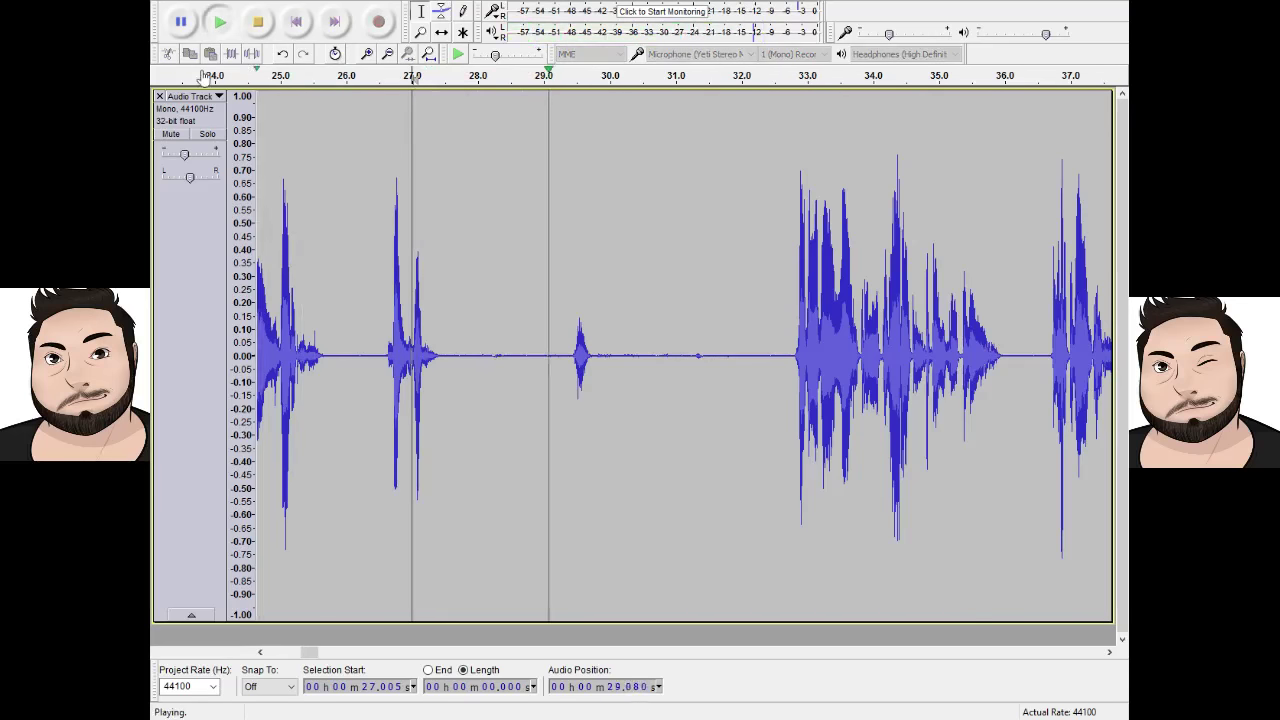
pyautogui.click(241, 28)
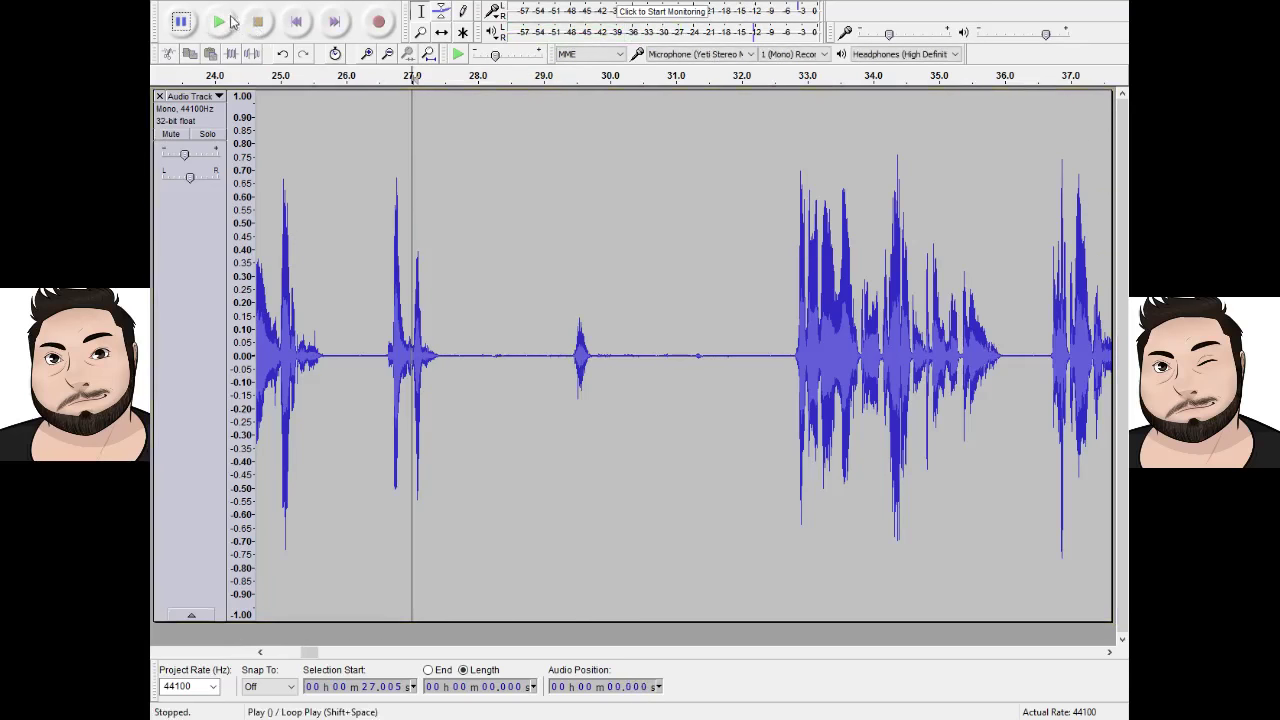
# Select the 1.173-second phrase starting at 26.389 seconds and listen to it repeatedly.
pyautogui.click(218, 21)
pyautogui.press('space')
pyautogui.moveTo(371, 289); pyautogui.dragTo(449, 300)
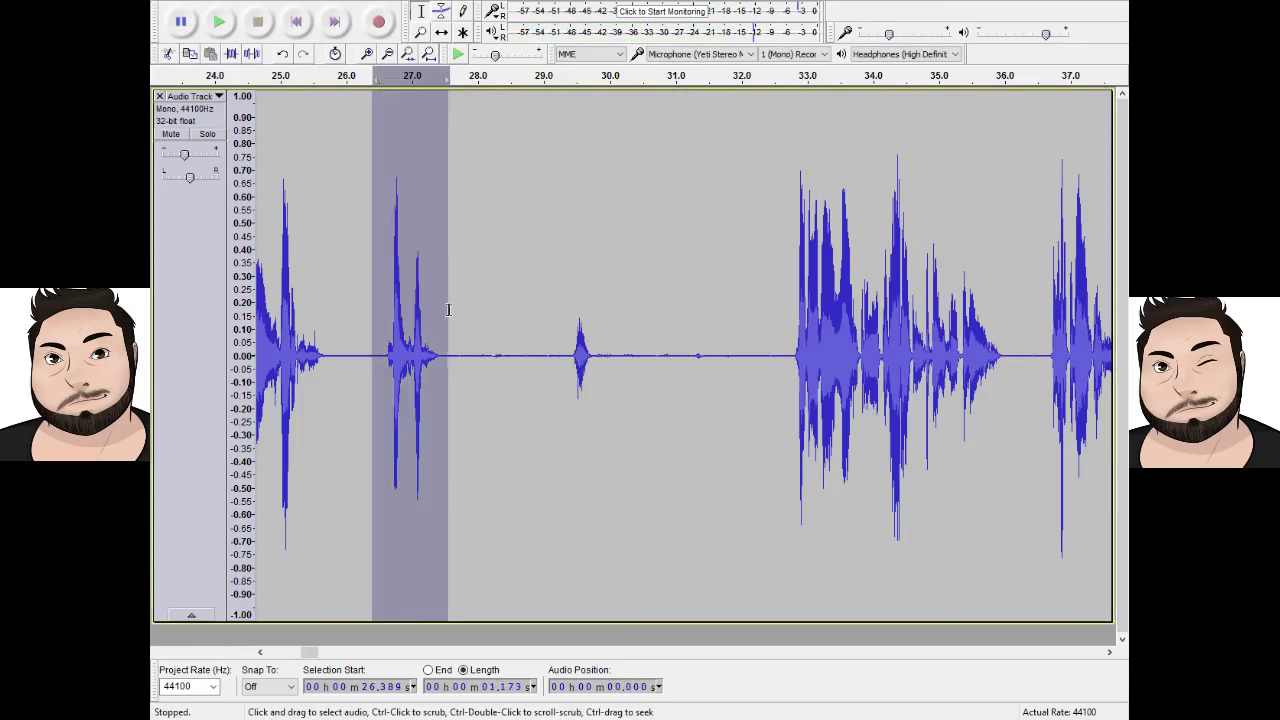
pyautogui.press('space')
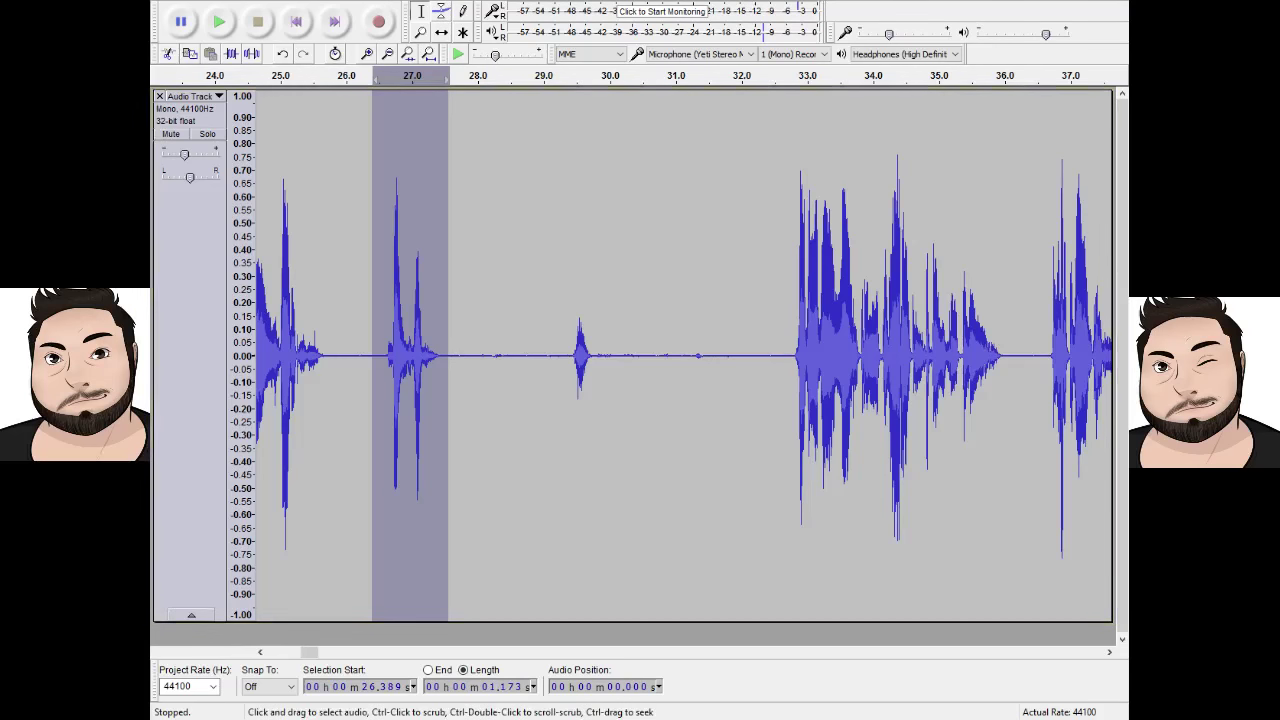
pyautogui.press('space')
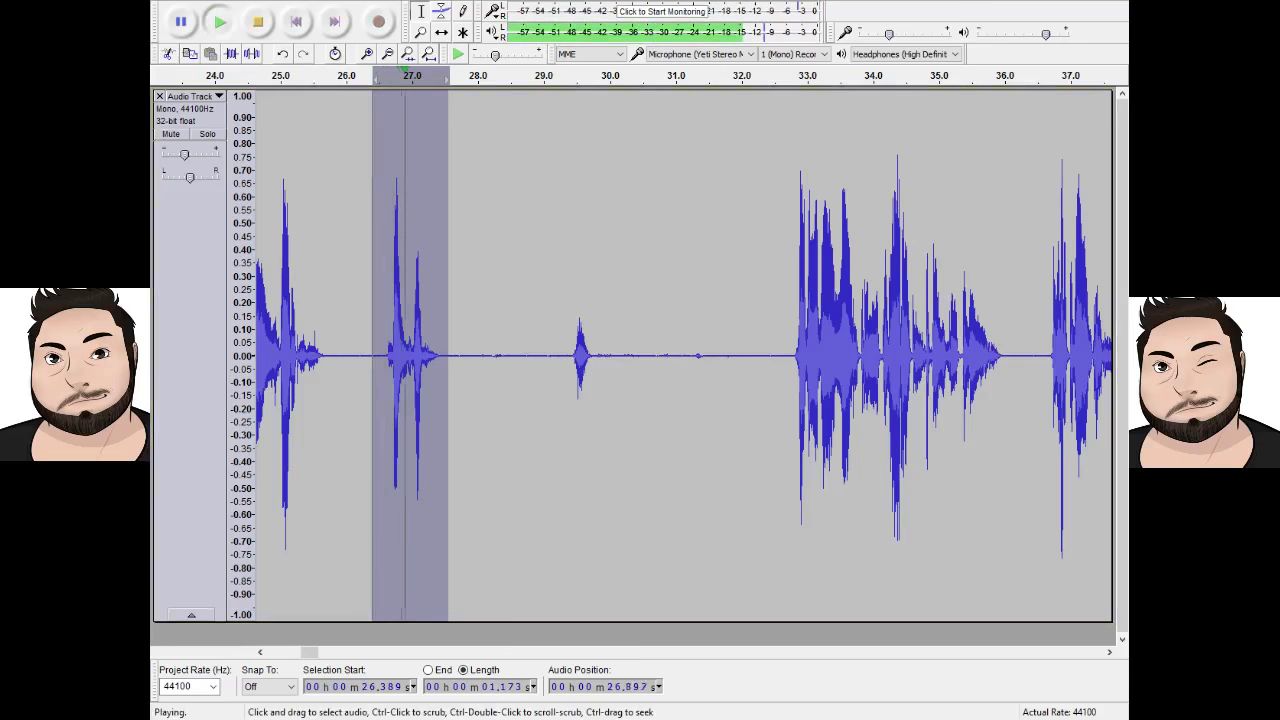
pyautogui.press('space')
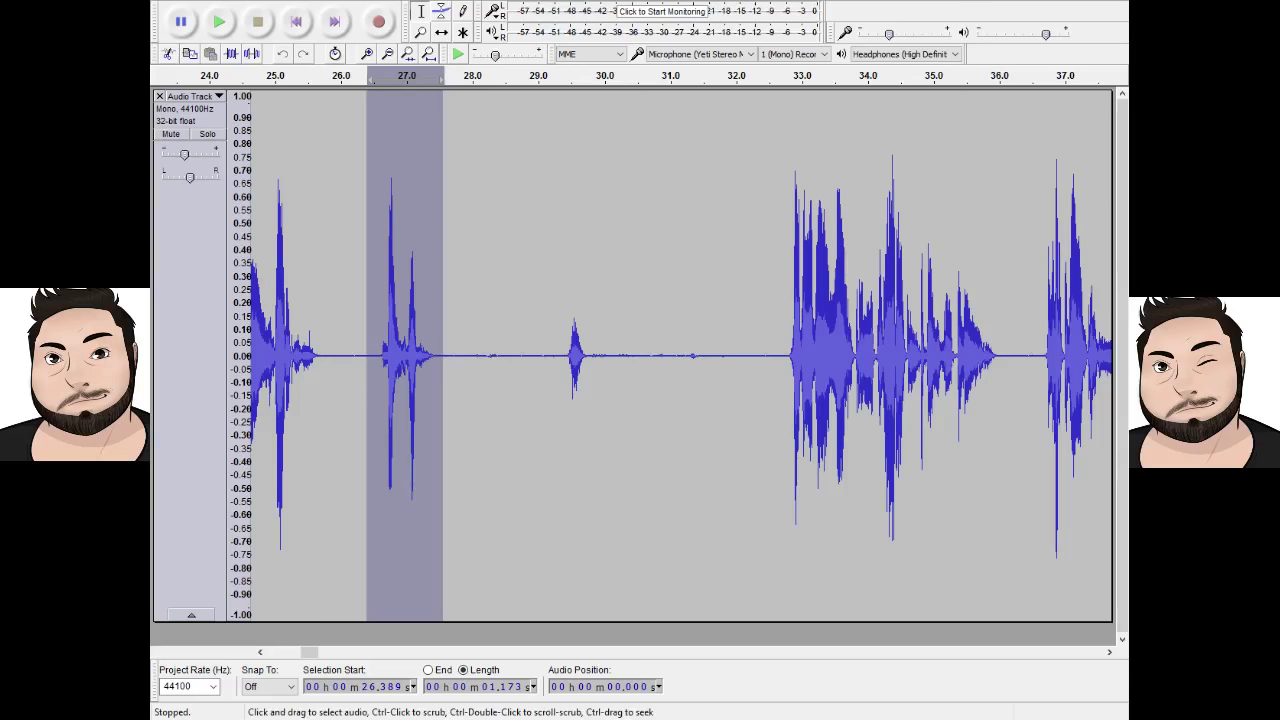
pyautogui.click(592, 11)
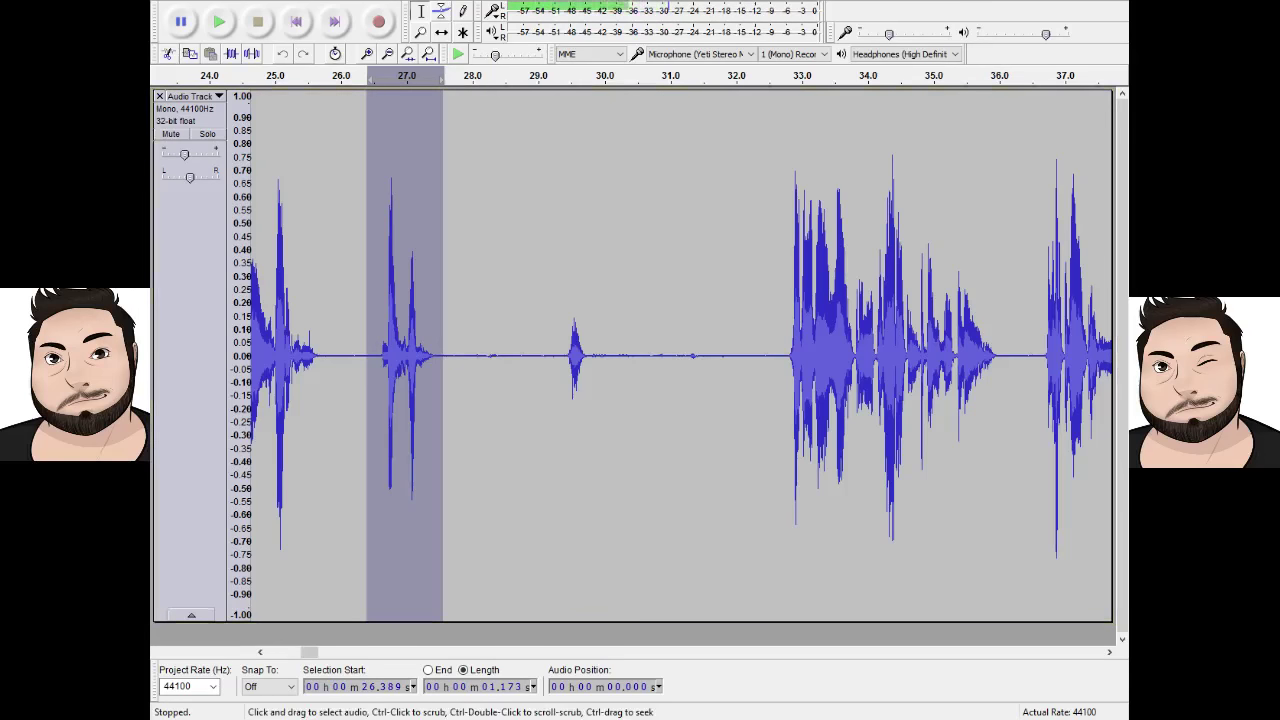
pyautogui.press('space')
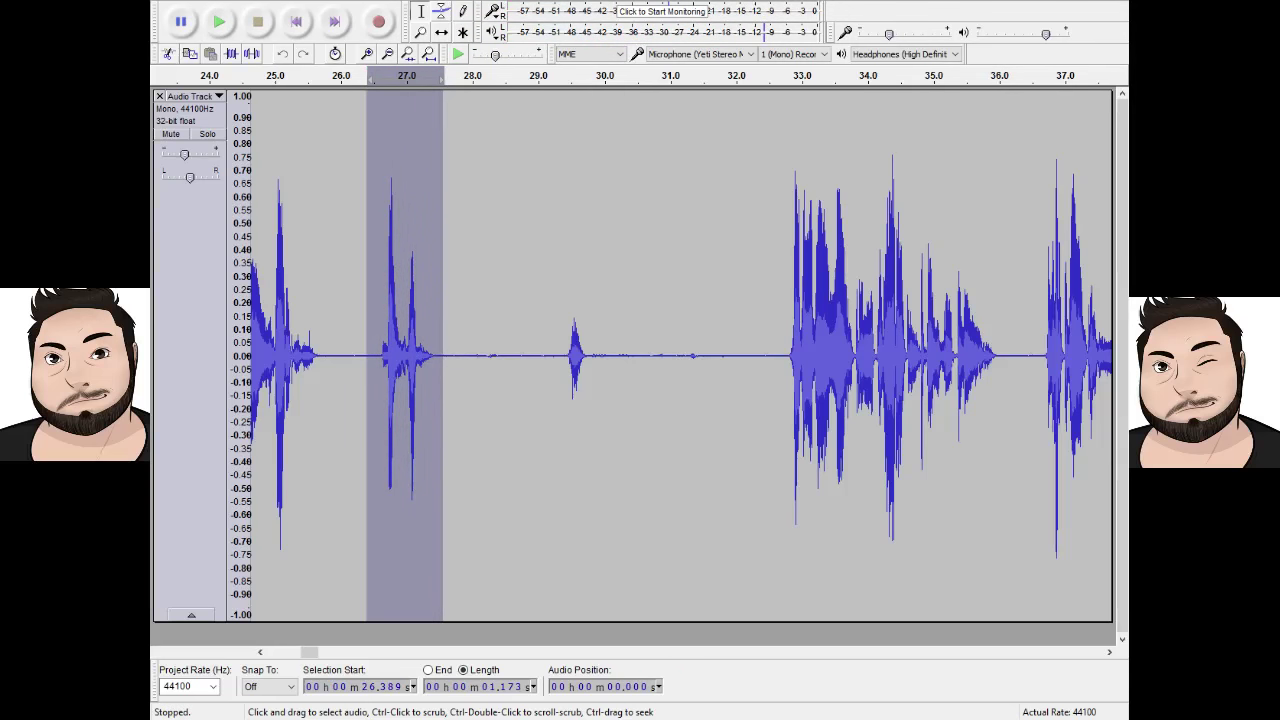
pyautogui.press('space')
# Select the whole track, even out its peaks across the full length, and play the recording from the start.
pyautogui.doubleClick(584, 366)
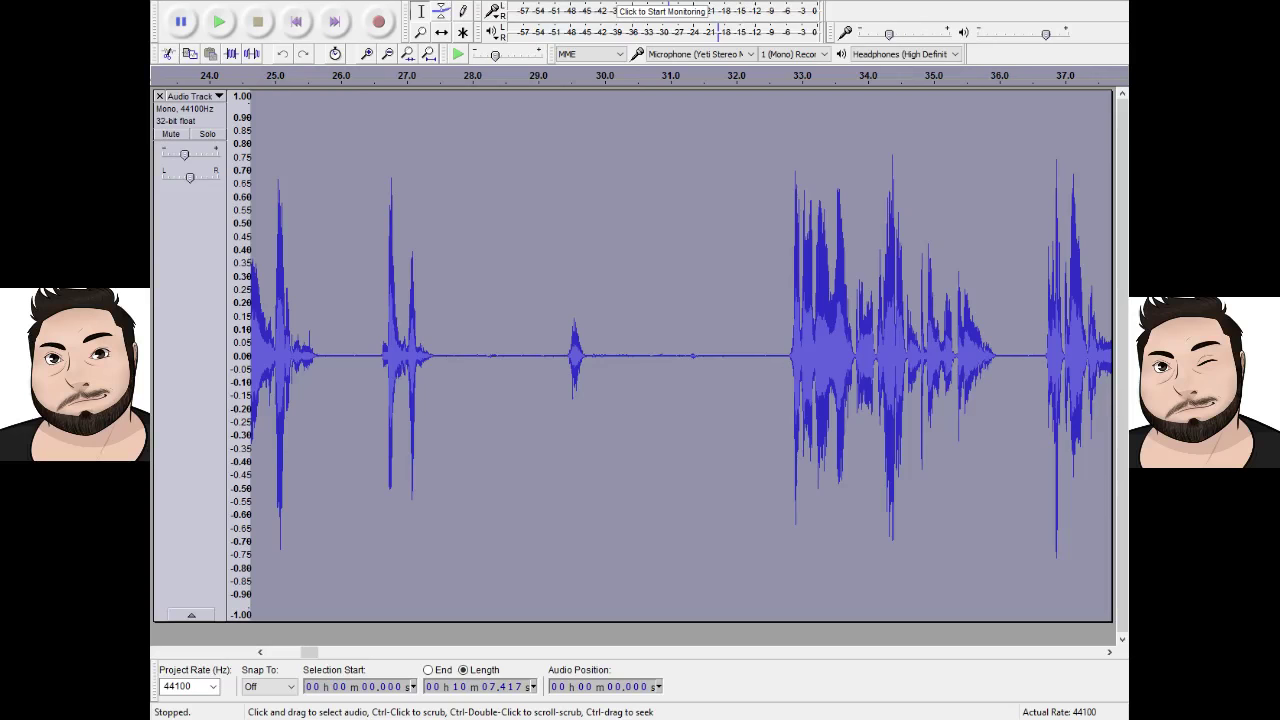
pyautogui.hotkey('ctrl', 'z')
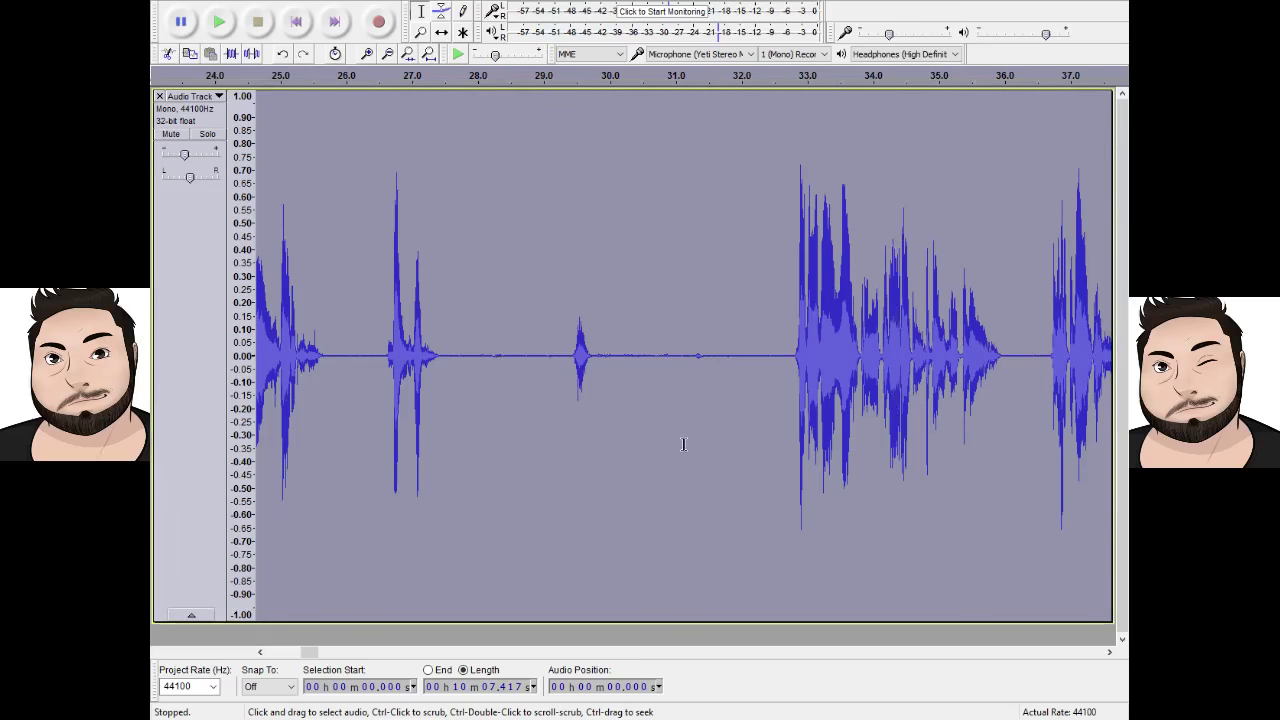
pyautogui.click(296, 21)
pyautogui.click(218, 22)
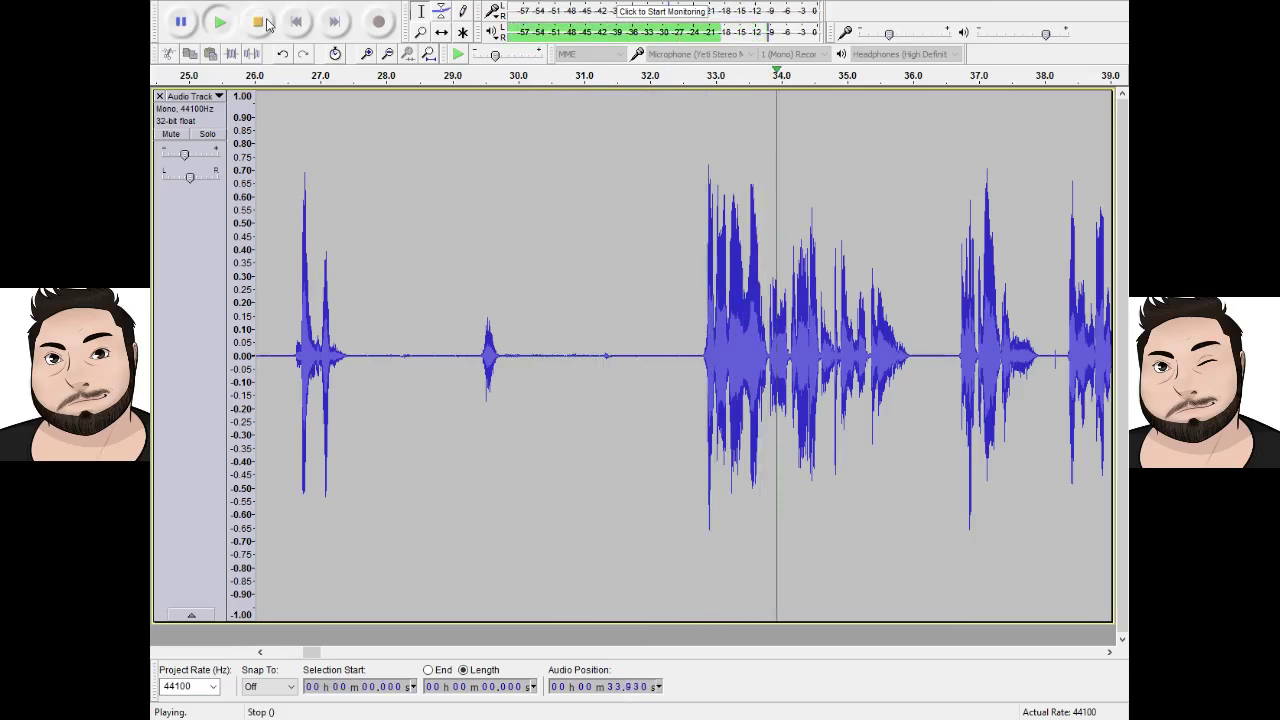
pyautogui.click(266, 23)
# Silence the 4.481-second stretch starting at 27.934 seconds and shorten that pause by deleting about 2.6 seconds of it.
pyautogui.moveTo(378, 398); pyautogui.dragTo(676, 411)
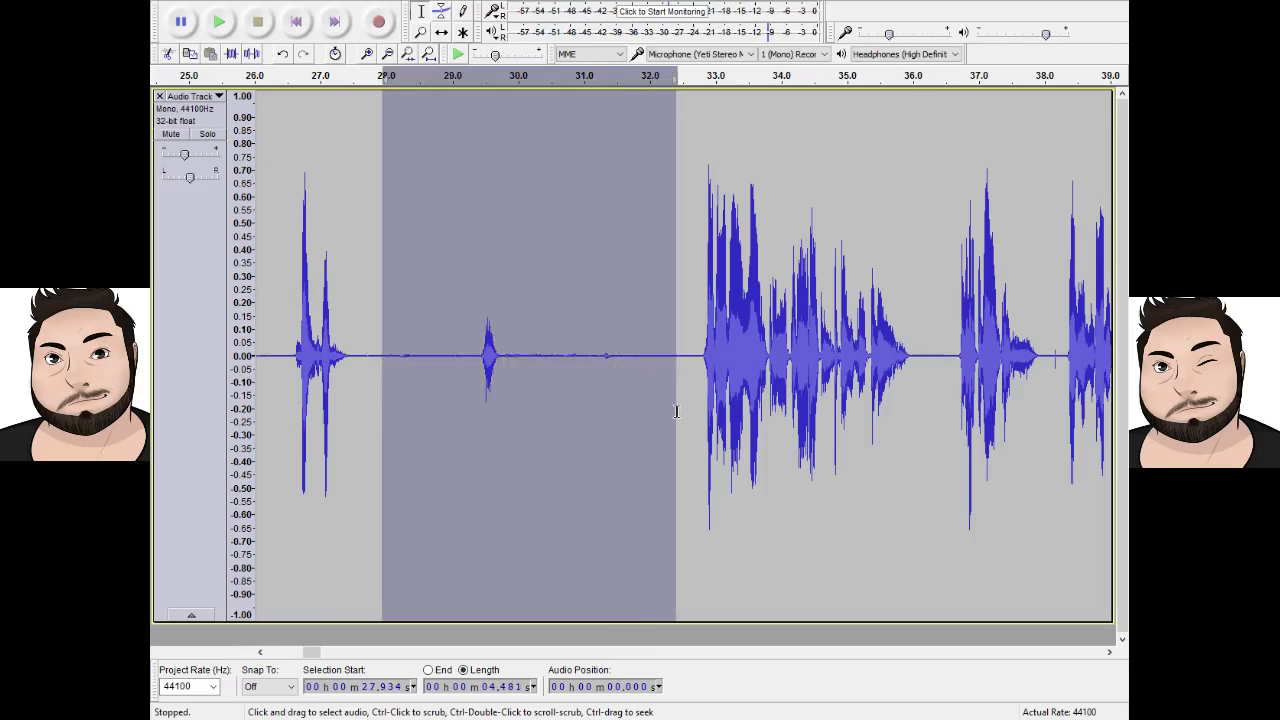
pyautogui.hotkey('ctrl', 'l')
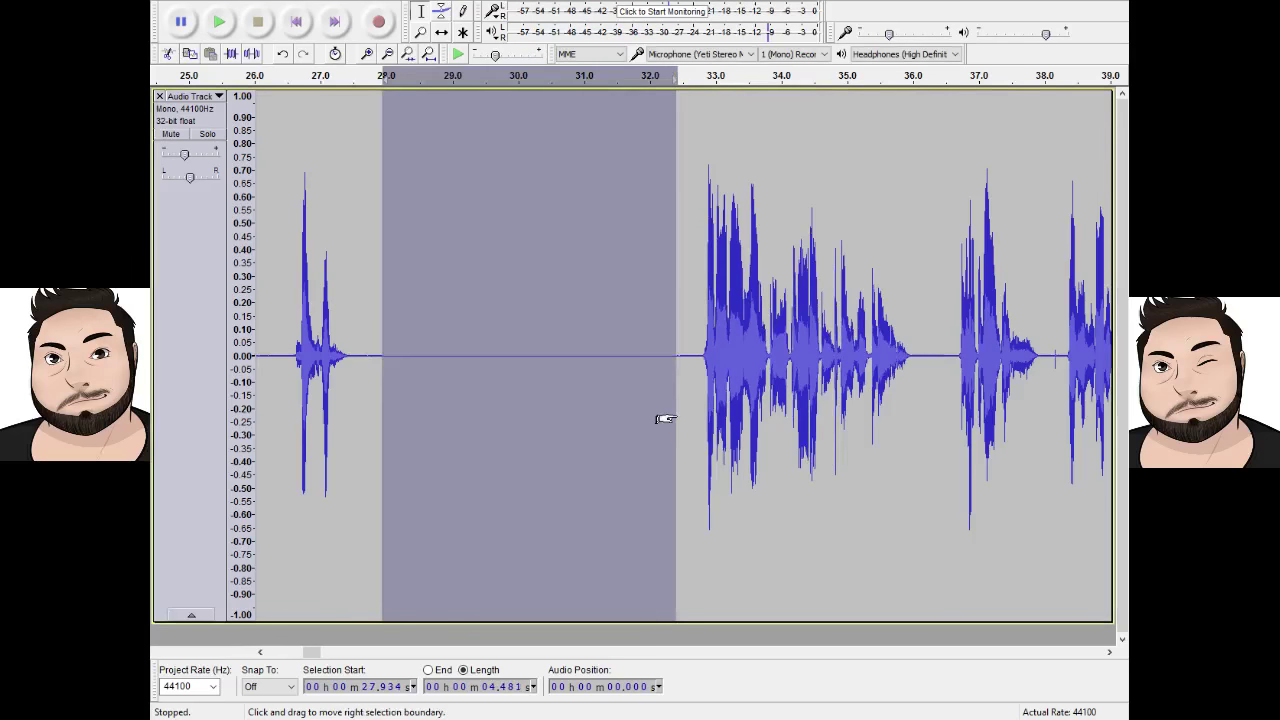
pyautogui.click(609, 360)
pyautogui.moveTo(550, 358); pyautogui.dragTo(434, 358)
pyautogui.press('Delete')
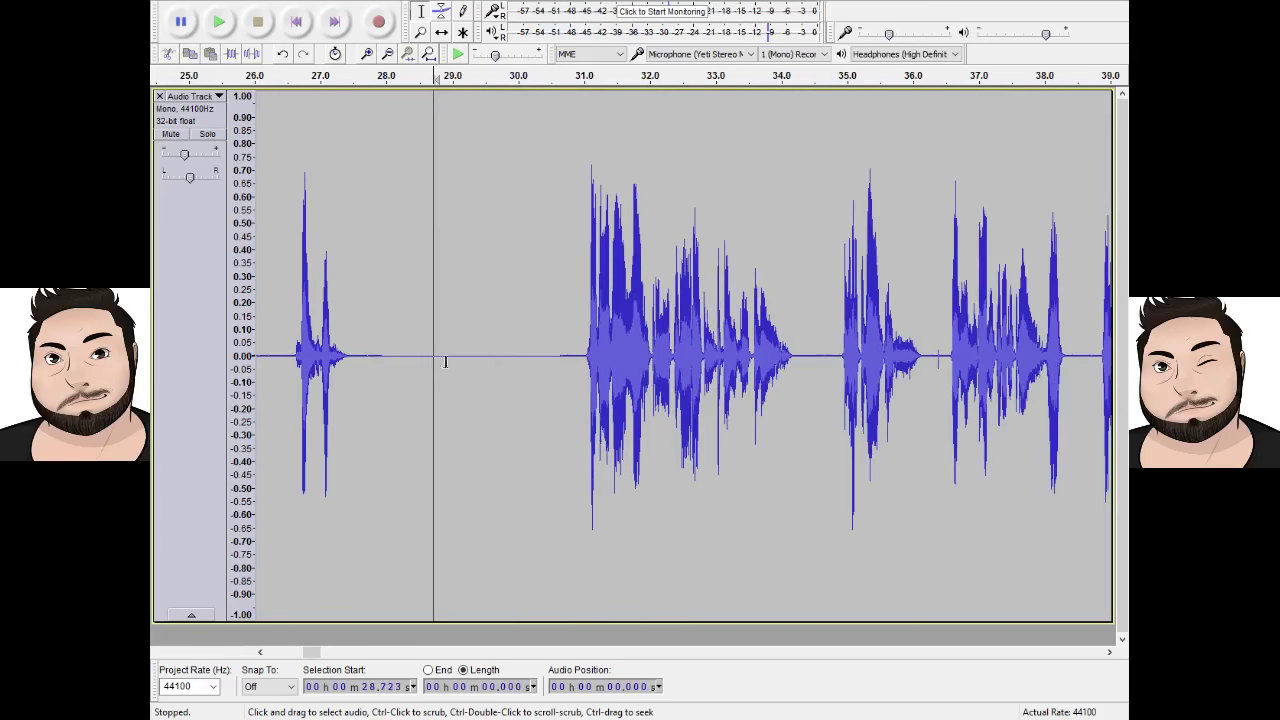
pyautogui.moveTo(507, 376); pyautogui.dragTo(449, 366)
pyautogui.press('Delete')
# Play the edit from 26.389 seconds and delete the short click in the pause at about 35.5 seconds.
pyautogui.click(282, 265)
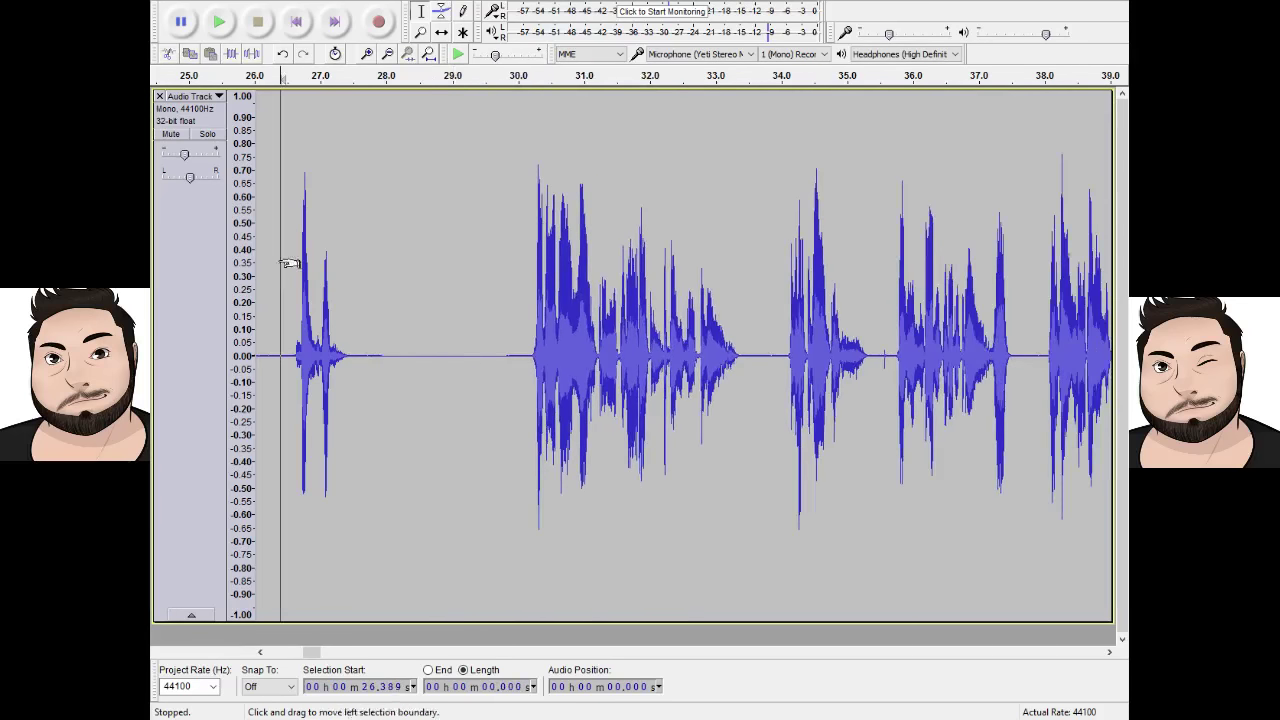
pyautogui.click(219, 21)
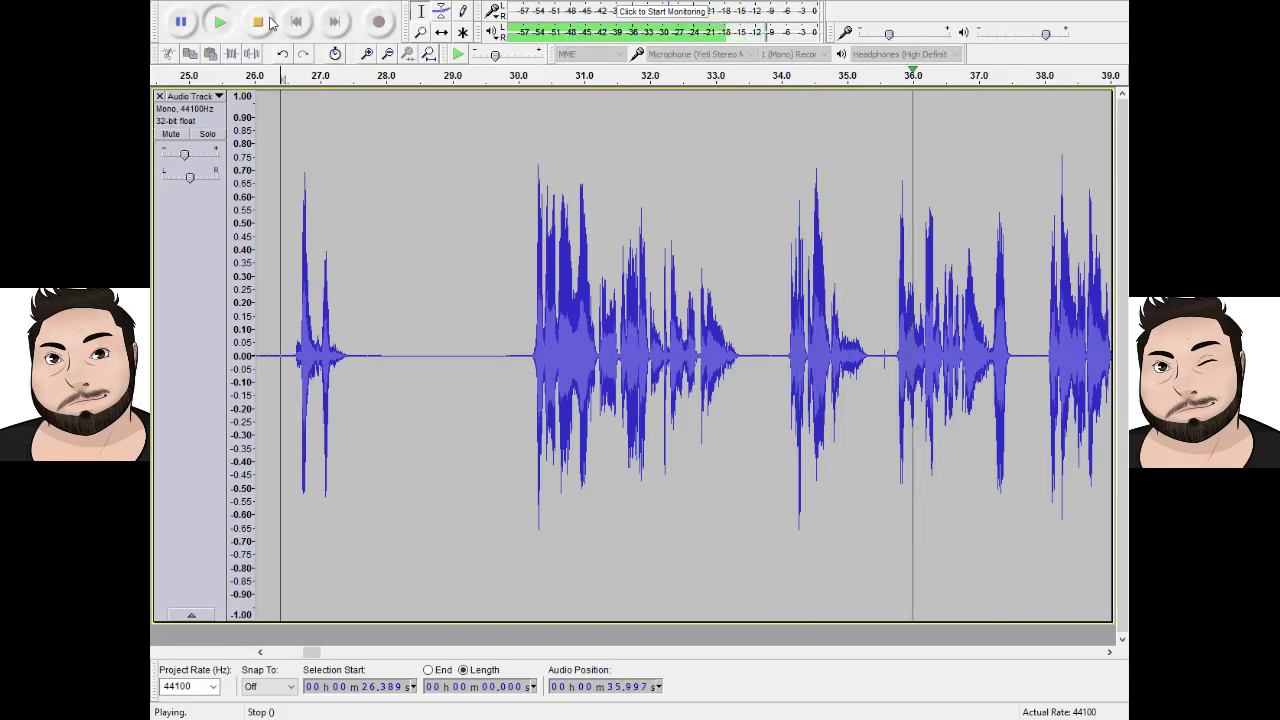
pyautogui.press('space')
pyautogui.moveTo(885, 376); pyautogui.dragTo(879, 376)
pyautogui.click(894, 380)
pyautogui.press('Delete')
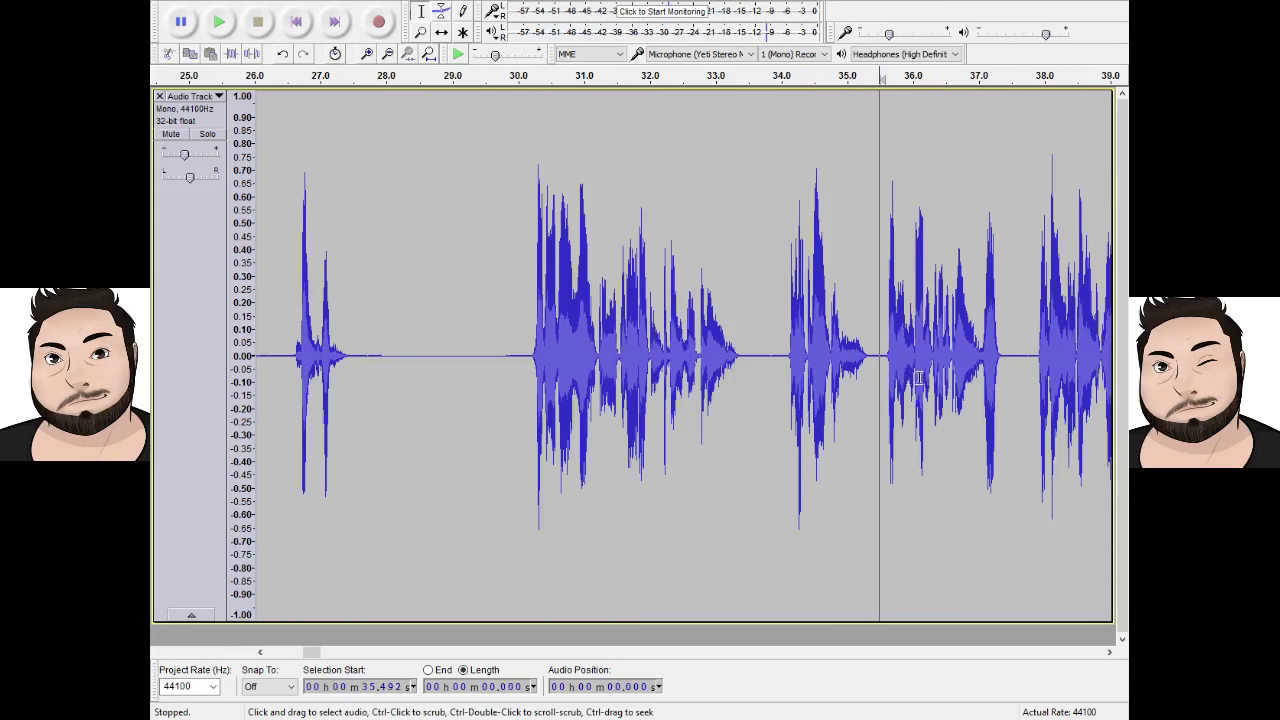
# Listen to the recording from 29.989 seconds, then again from 39.938 seconds onwards.
pyautogui.click(517, 334)
pyautogui.click(219, 21)
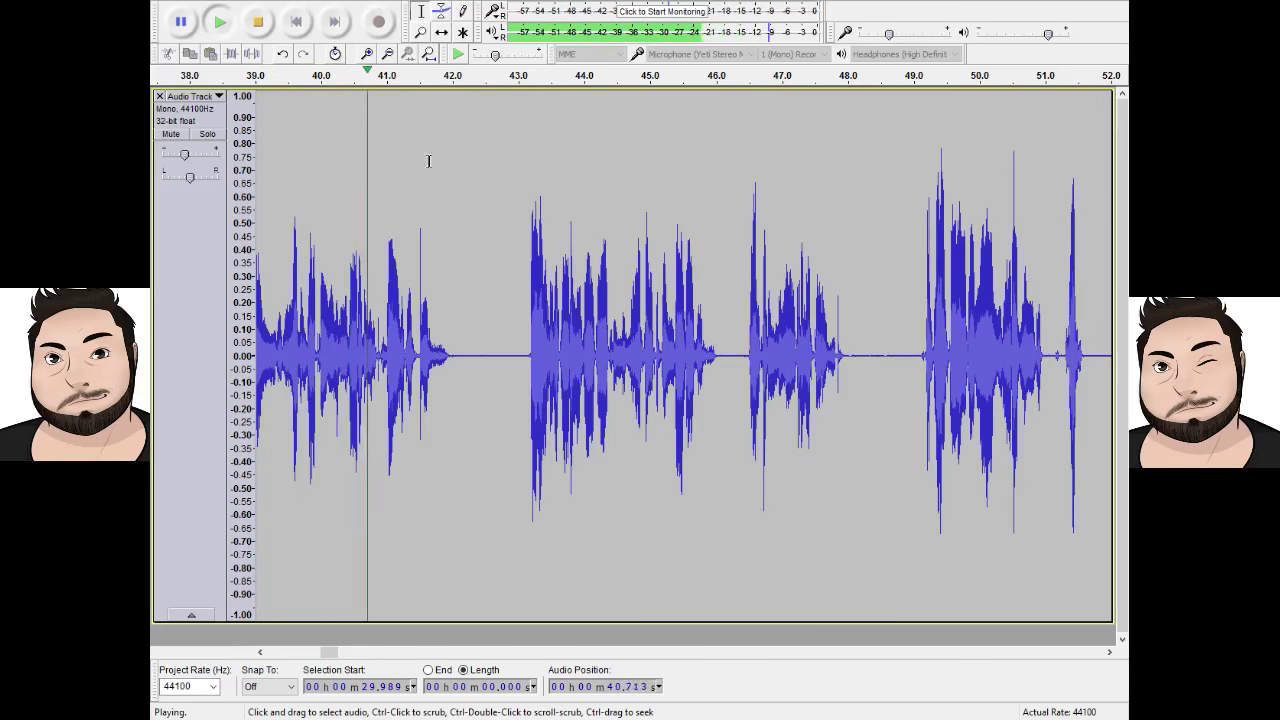
pyautogui.click(257, 21)
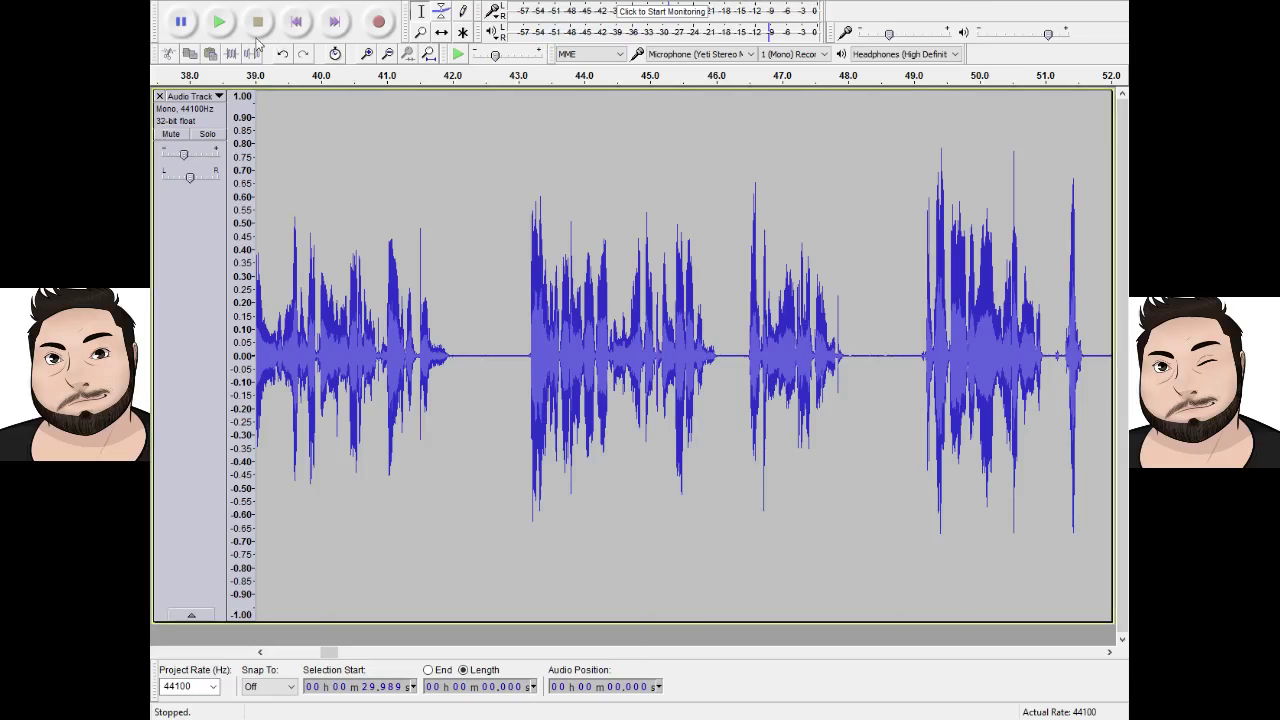
pyautogui.click(316, 274)
pyautogui.press('space')
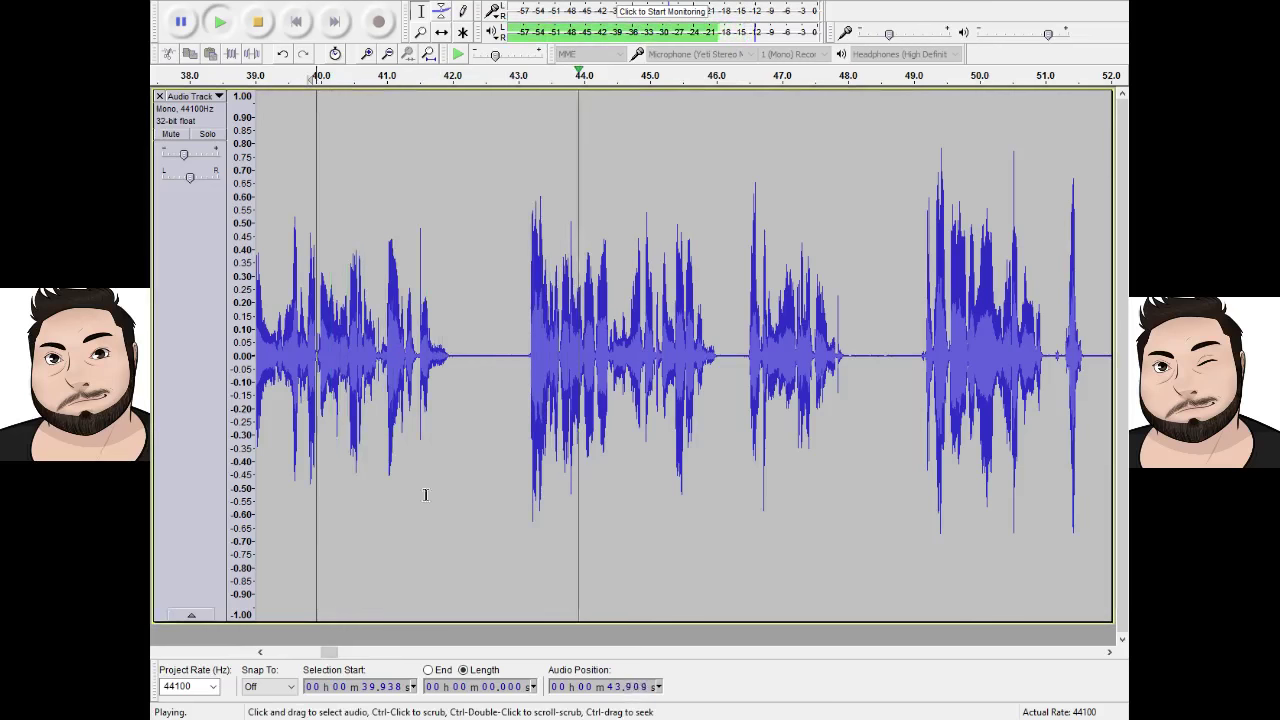
pyautogui.click(256, 24)
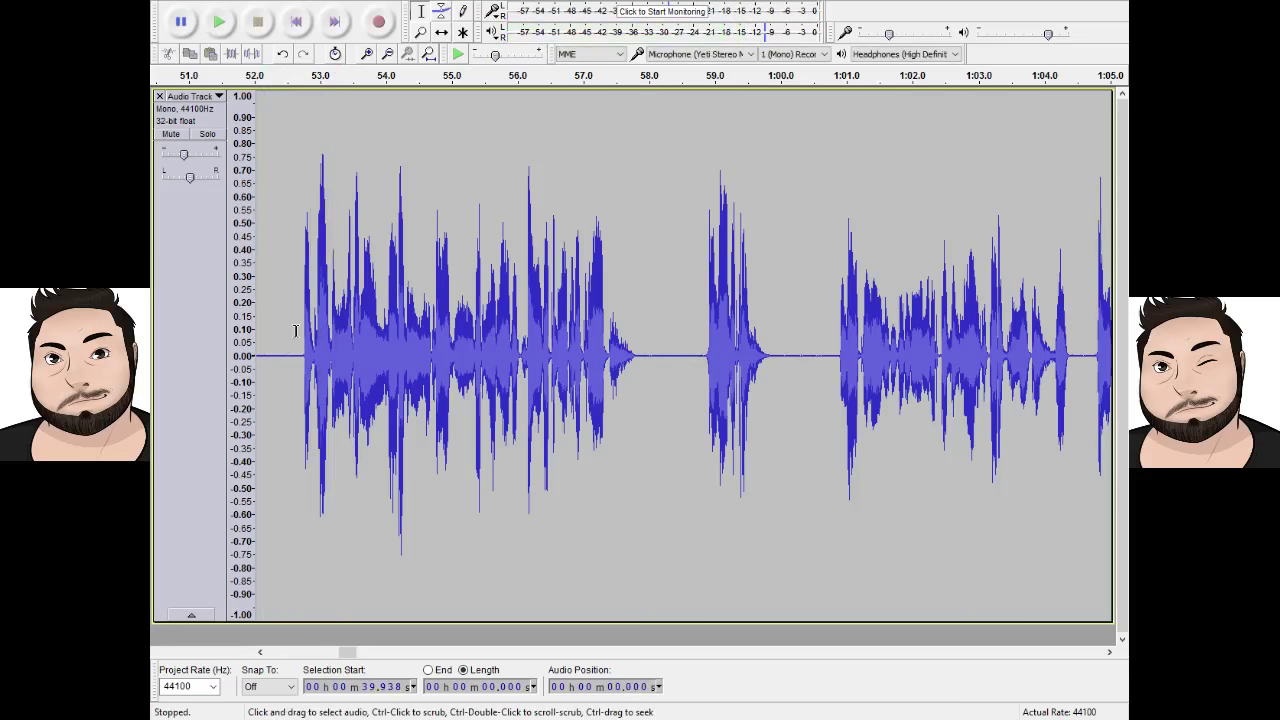
# Delete about 3.6 seconds of unwanted speech starting at 49.052 seconds and play on from the cut.
pyautogui.moveTo(298, 330); pyautogui.dragTo(334, 248)
pyautogui.press('Delete')
pyautogui.click(219, 21)
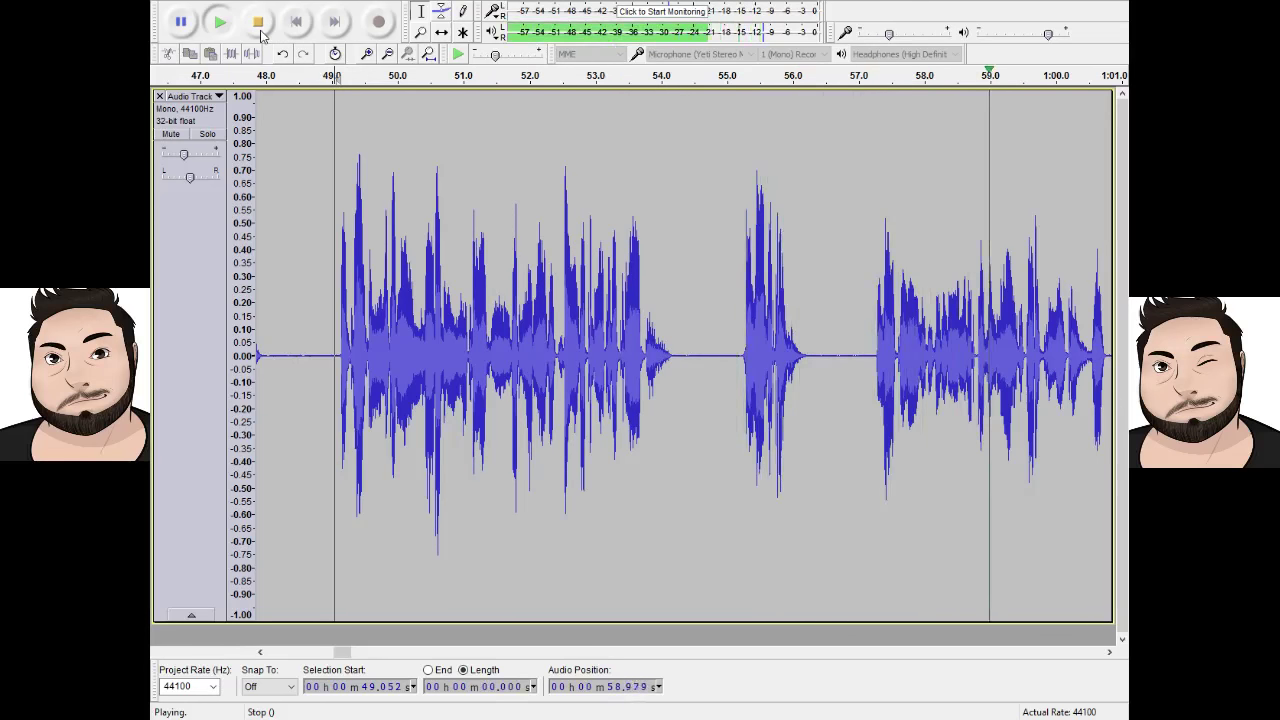
# Lower the level of the 1.683-second phrase starting at 55.008 seconds and play from 53.243 seconds.
pyautogui.click(259, 25)
pyautogui.moveTo(727, 390); pyautogui.dragTo(838, 390)
pyautogui.click(224, 28)
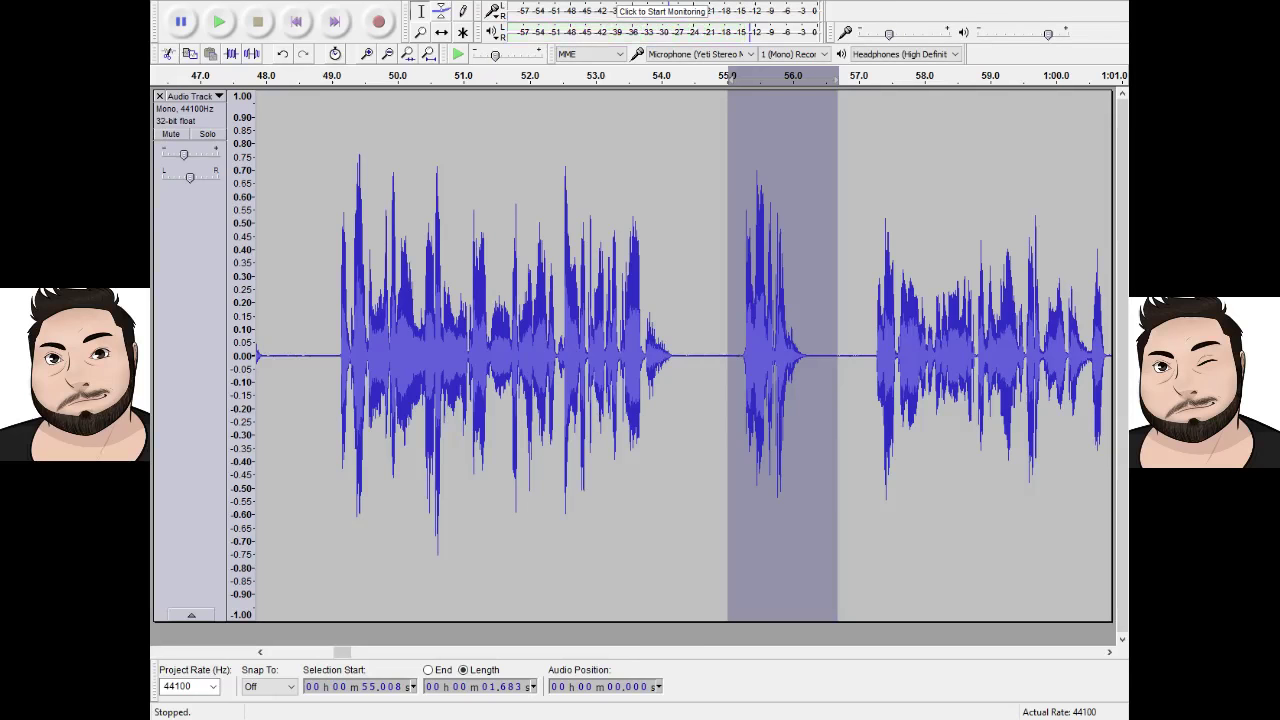
pyautogui.click(611, 287)
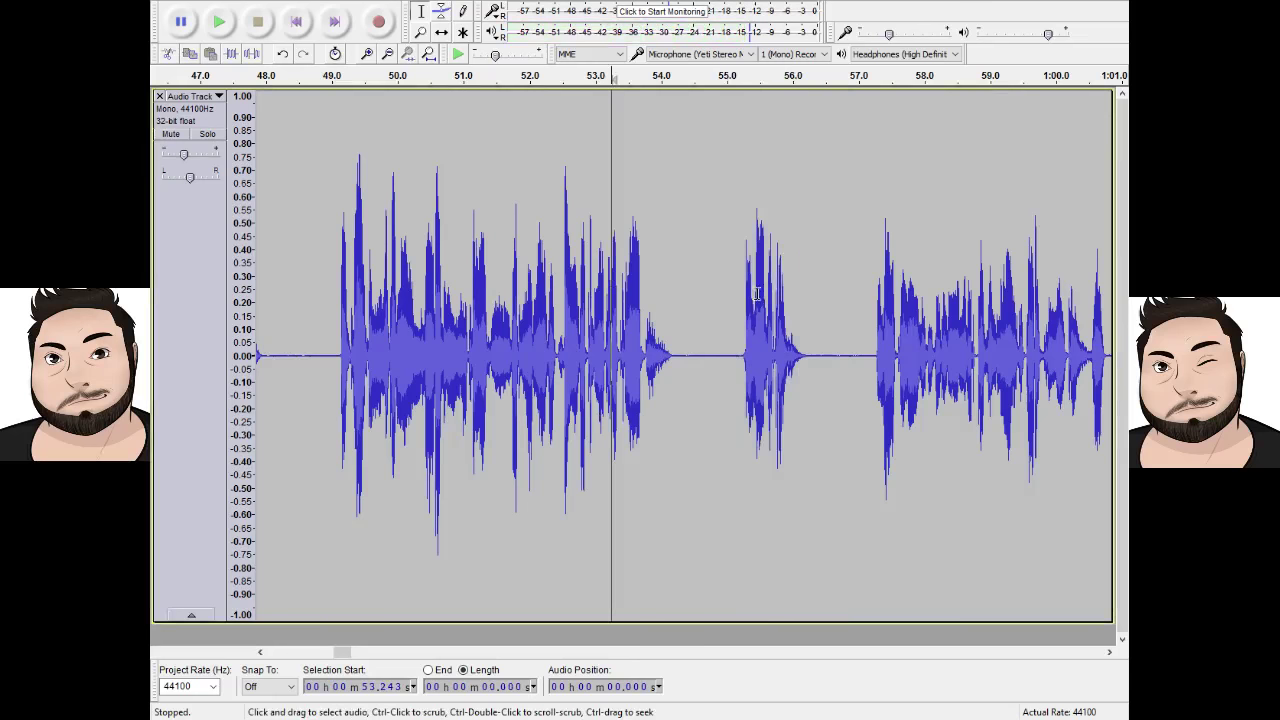
pyautogui.click(835, 75)
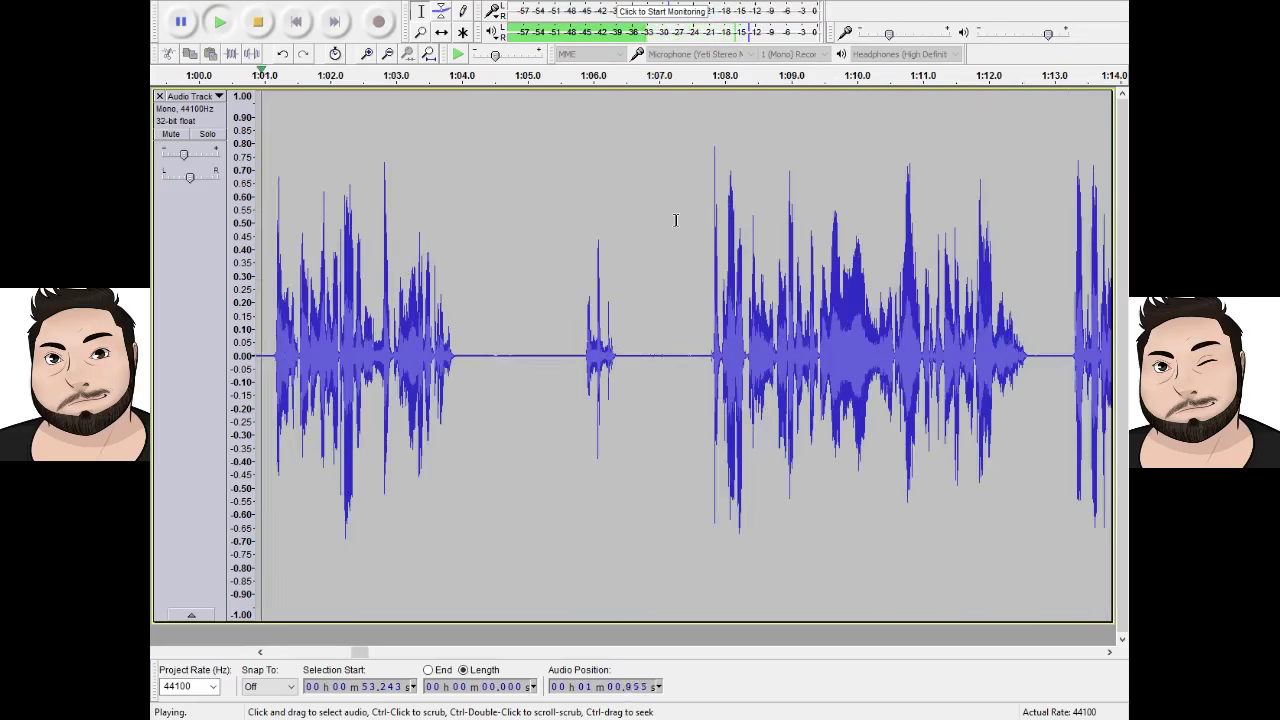
# Delete the quiet stray sound of about 1.5 seconds starting at 1 minute 5.422 seconds.
pyautogui.click(258, 24)
pyautogui.moveTo(556, 362); pyautogui.dragTo(656, 409)
pyautogui.press('Delete')
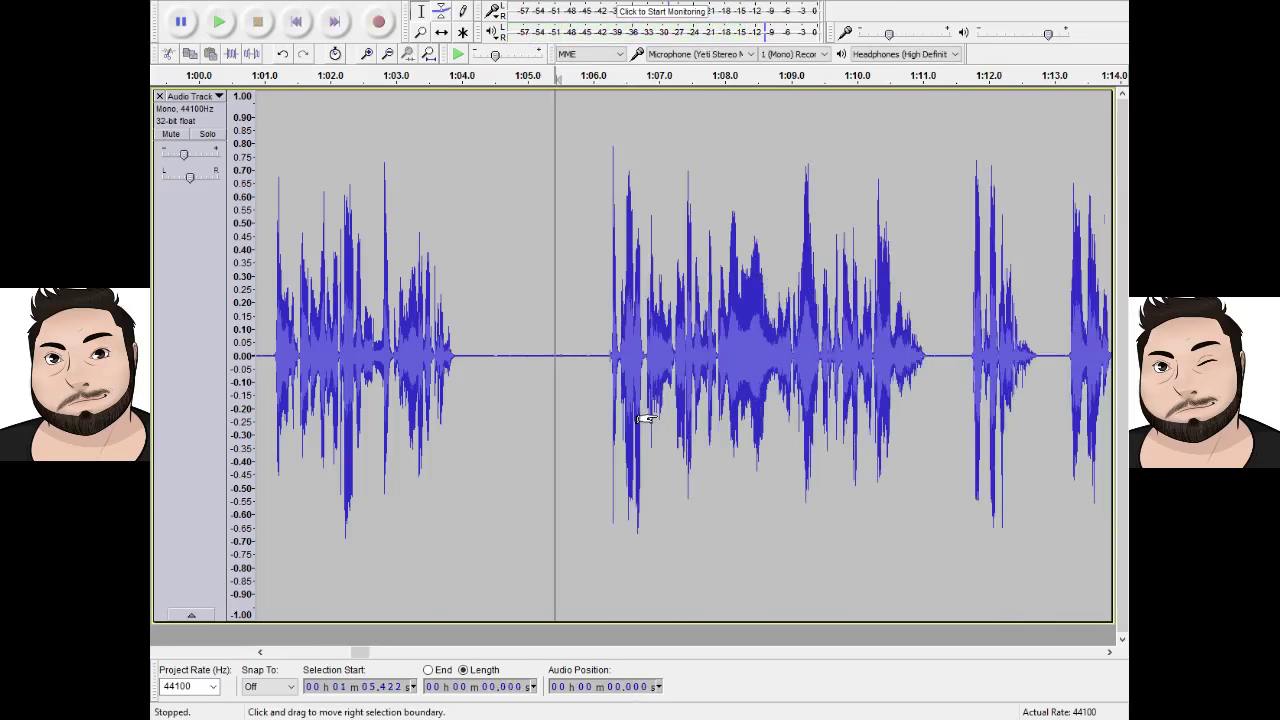
# Mark the 0.348-second stretch at 1 minute 4.377 seconds and play the recording from 1 minute 5.260 seconds.
pyautogui.click(516, 388)
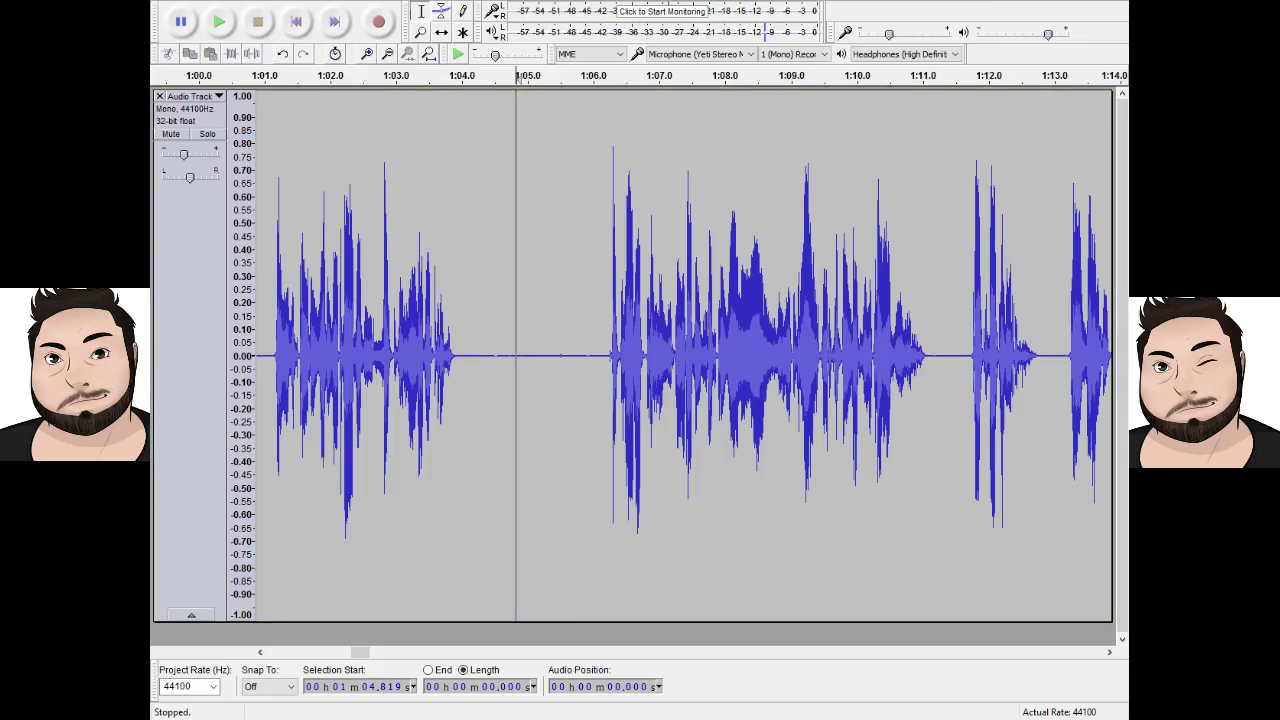
pyautogui.moveTo(516, 396)
pyautogui.mouseDown()
pyautogui.moveTo(574, 396)
pyautogui.moveTo(509, 396)
pyautogui.mouseUp()
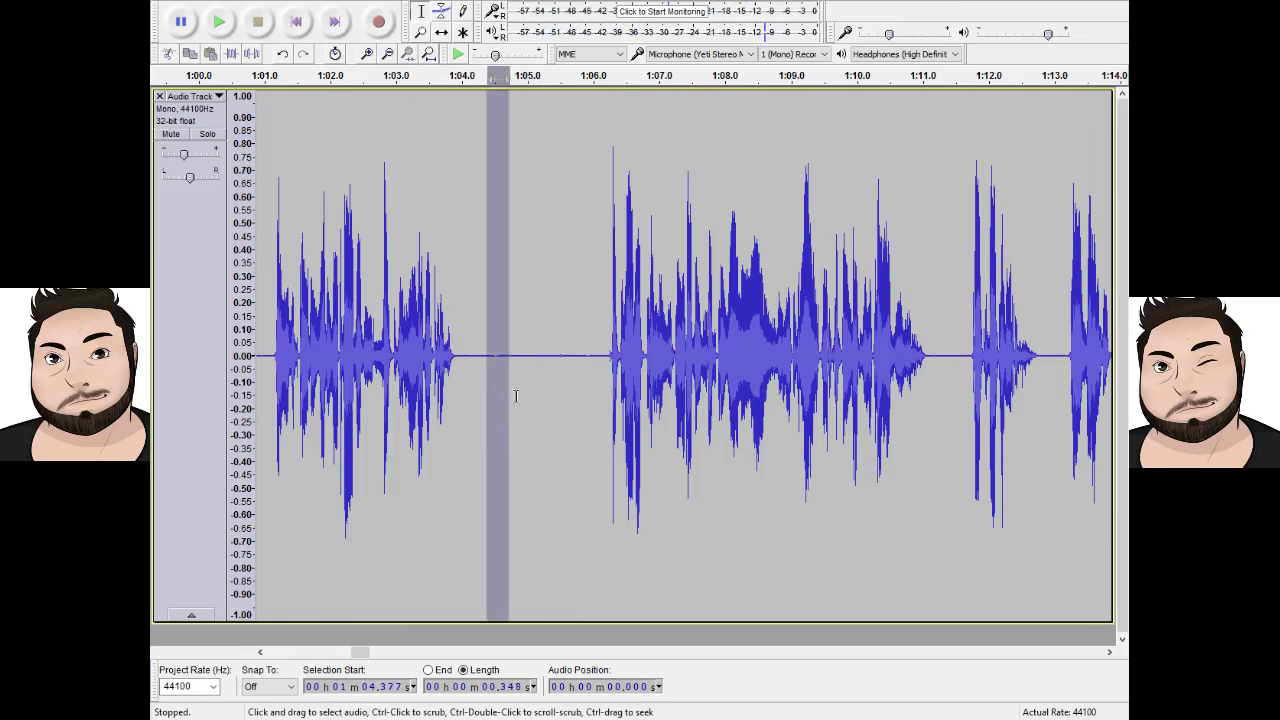
pyautogui.click(545, 396)
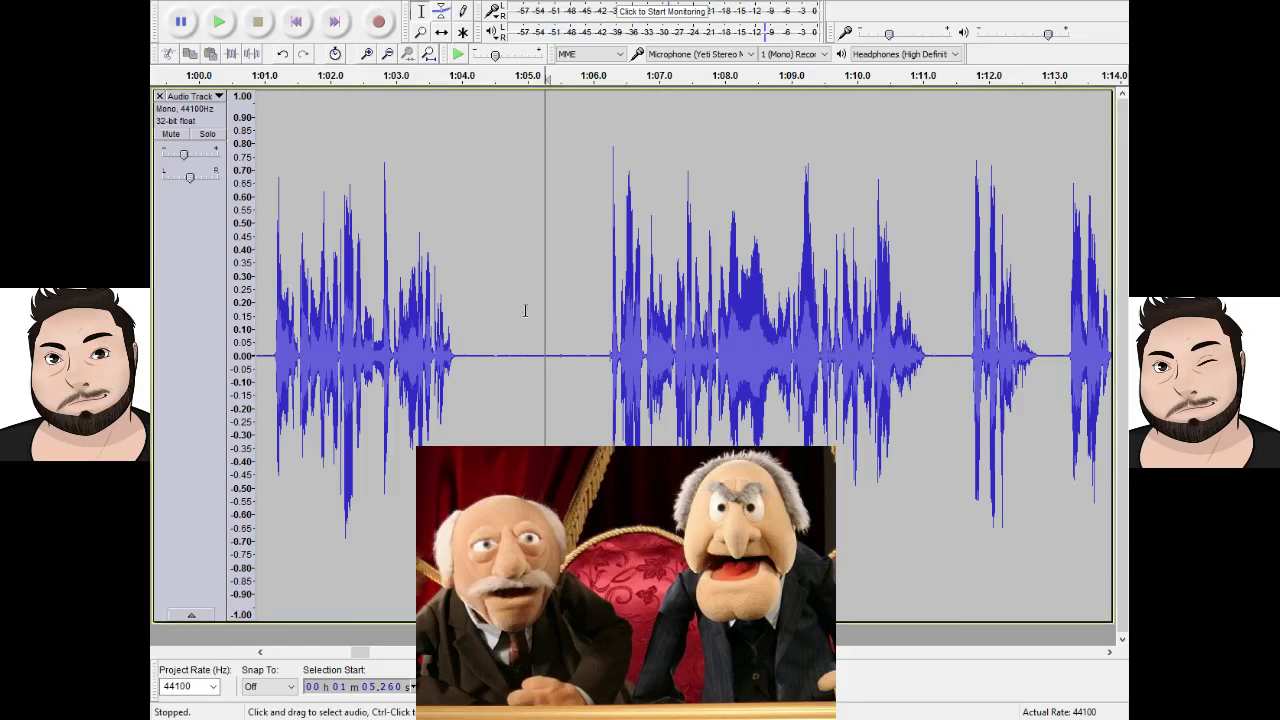
pyautogui.click(219, 21)
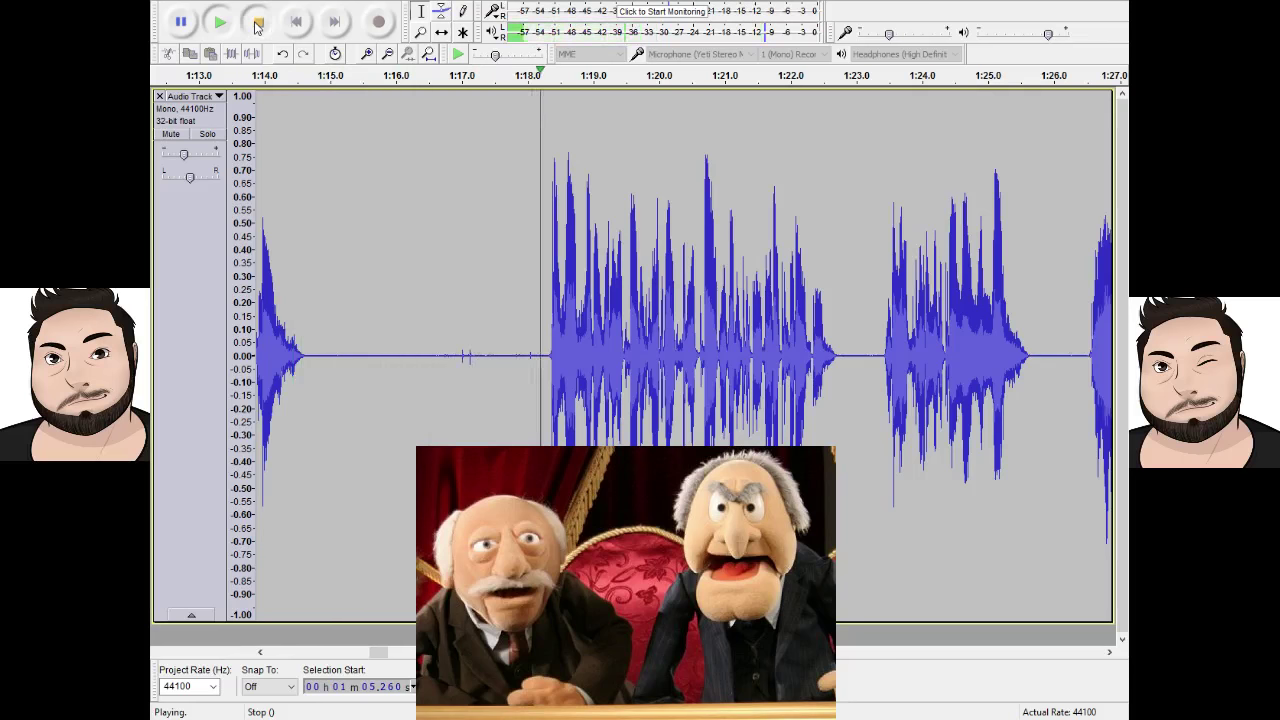
# Delete about 2.2 seconds of the pause starting at 1 minute 15.929 seconds and listen on from there.
pyautogui.click(257, 24)
pyautogui.moveTo(392, 392); pyautogui.dragTo(538, 393)
pyautogui.press('Delete')
pyautogui.press('space')
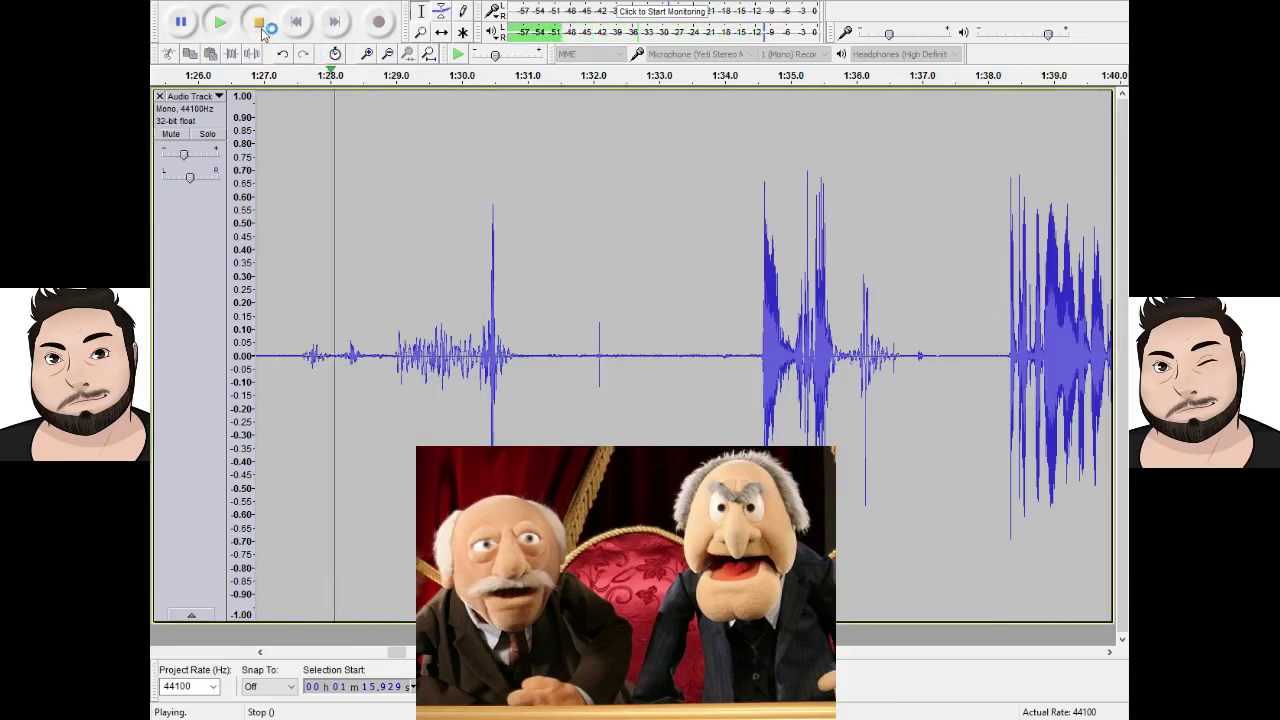
# Delete about 5.9 seconds of background noise starting at 1 minute 27.400 seconds.
pyautogui.click(258, 22)
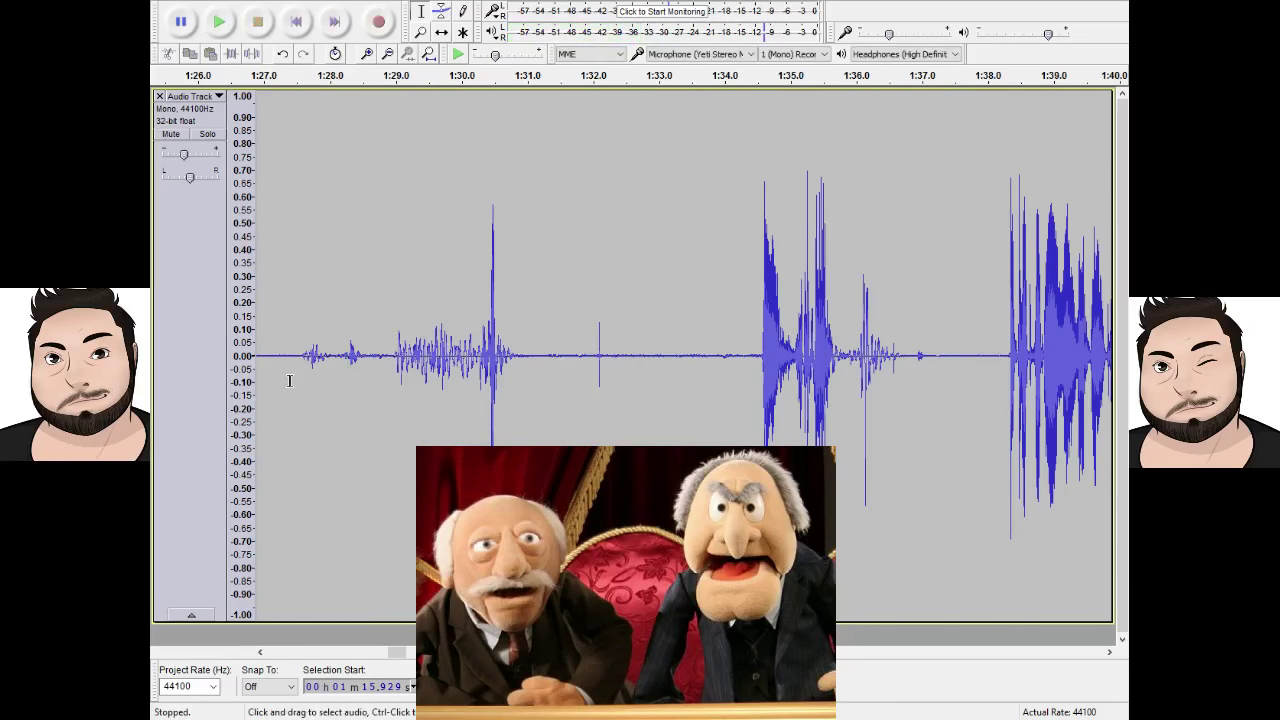
pyautogui.moveTo(289, 380); pyautogui.dragTo(676, 432)
pyautogui.press('Delete')
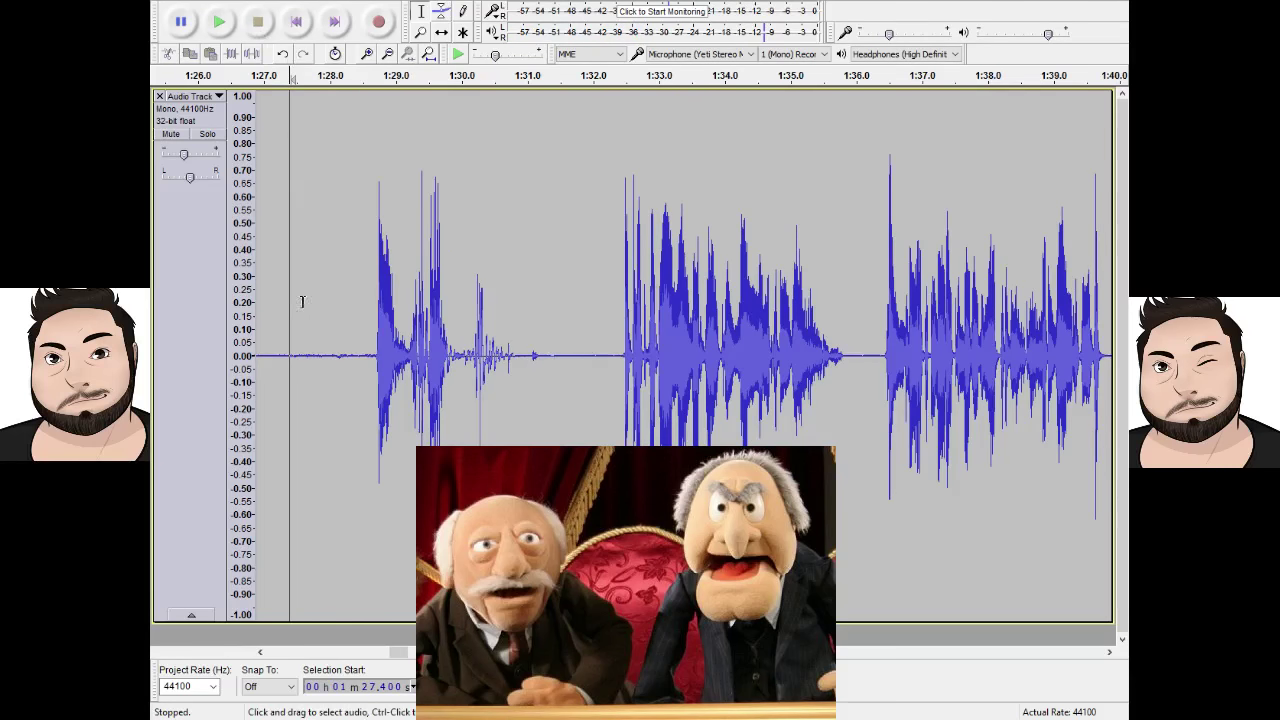
# Listen to the next sounds, delete about 4.3 seconds starting at 1 minute 27.295 seconds, and play from the cut.
pyautogui.click(232, 22)
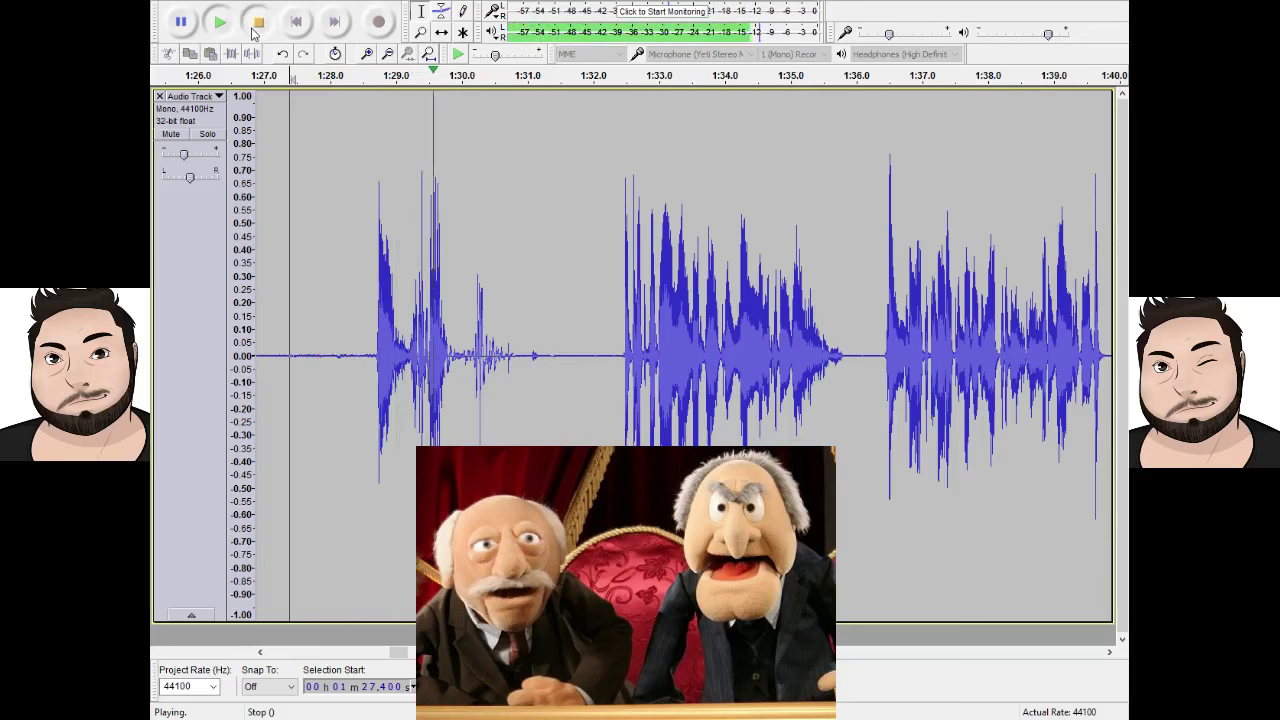
pyautogui.click(257, 23)
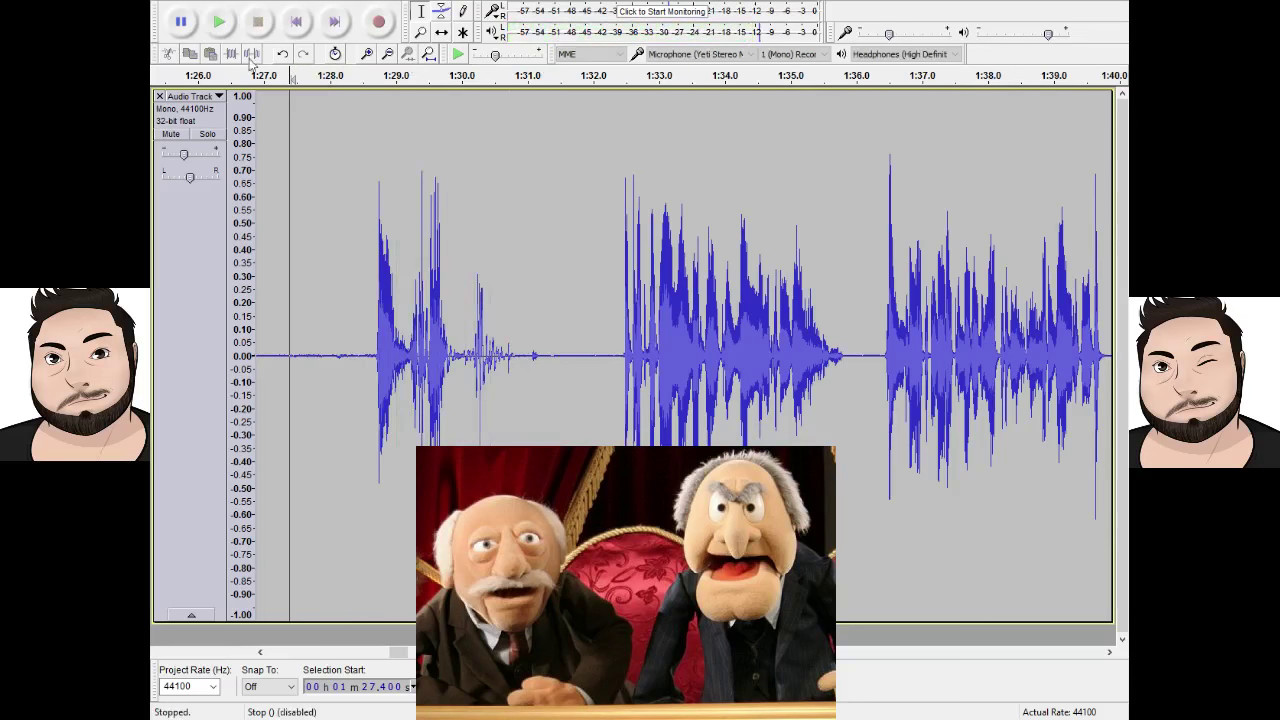
pyautogui.moveTo(284, 402); pyautogui.dragTo(569, 413)
pyautogui.press('Delete')
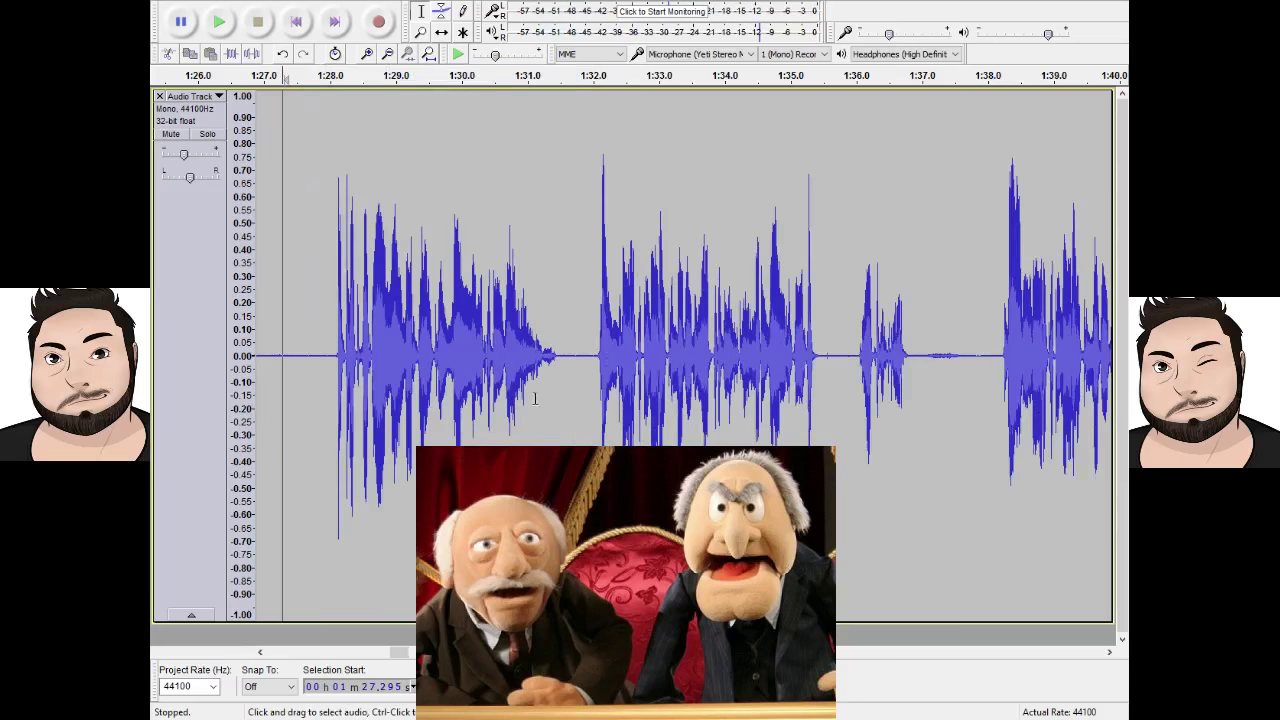
pyautogui.press('space')
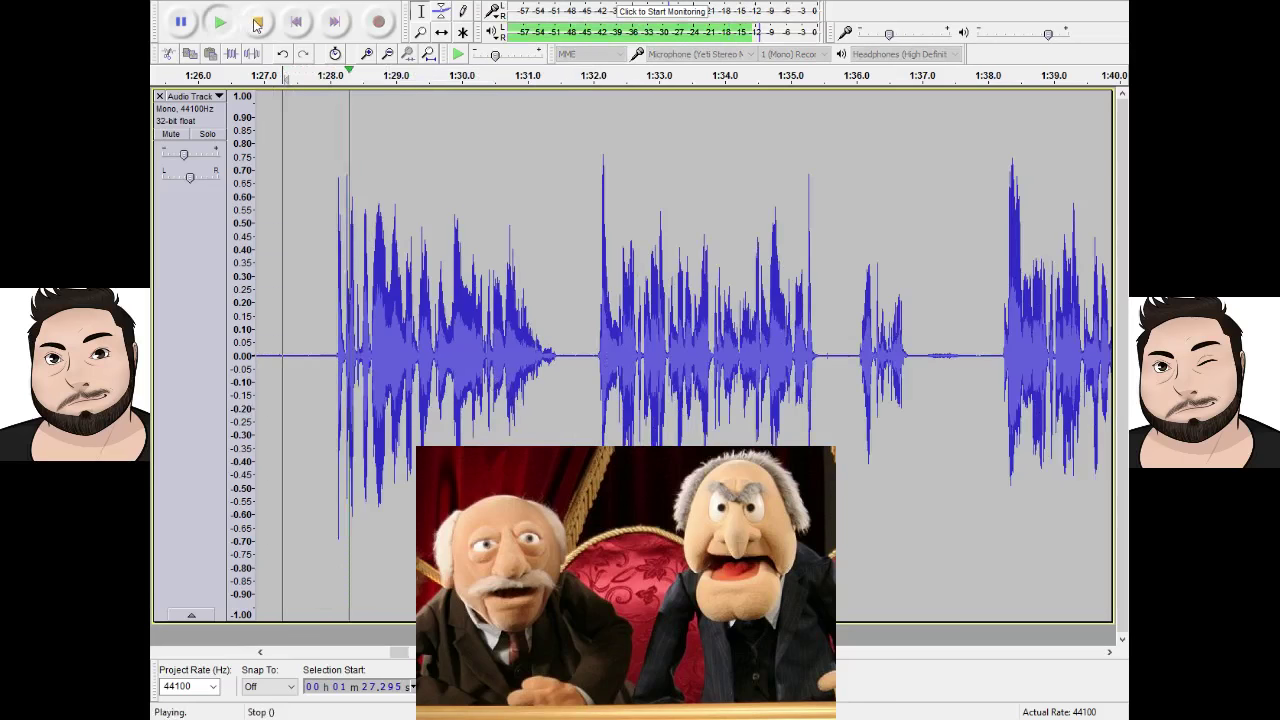
pyautogui.click(257, 23)
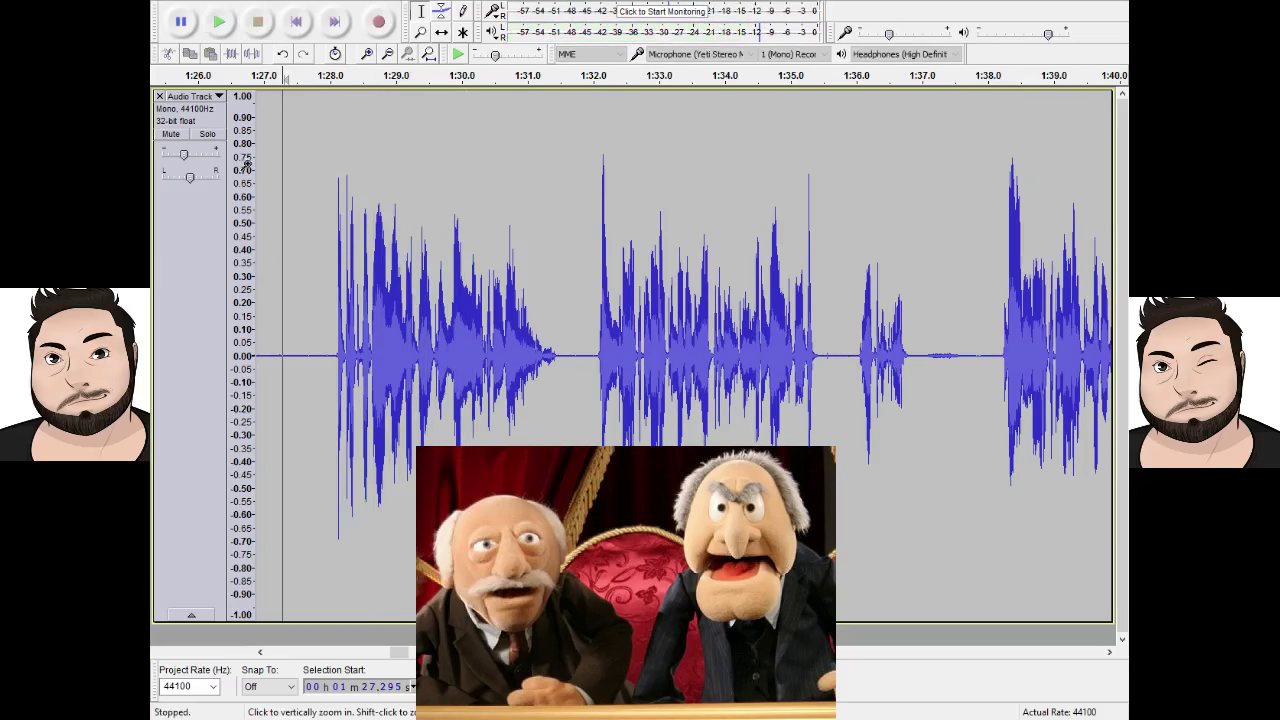
pyautogui.moveTo(243, 289); pyautogui.dragTo(300, 302)
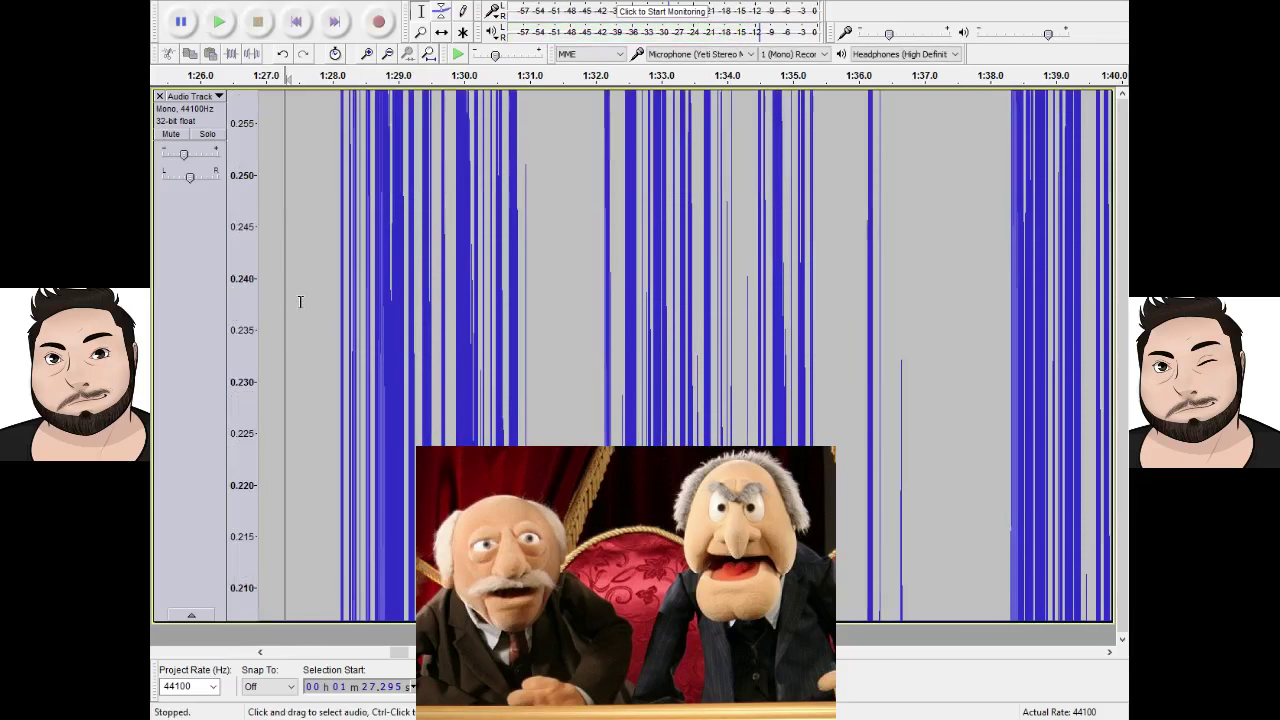
pyautogui.keyDown('shift'); pyautogui.click(241, 359); pyautogui.keyUp('shift')
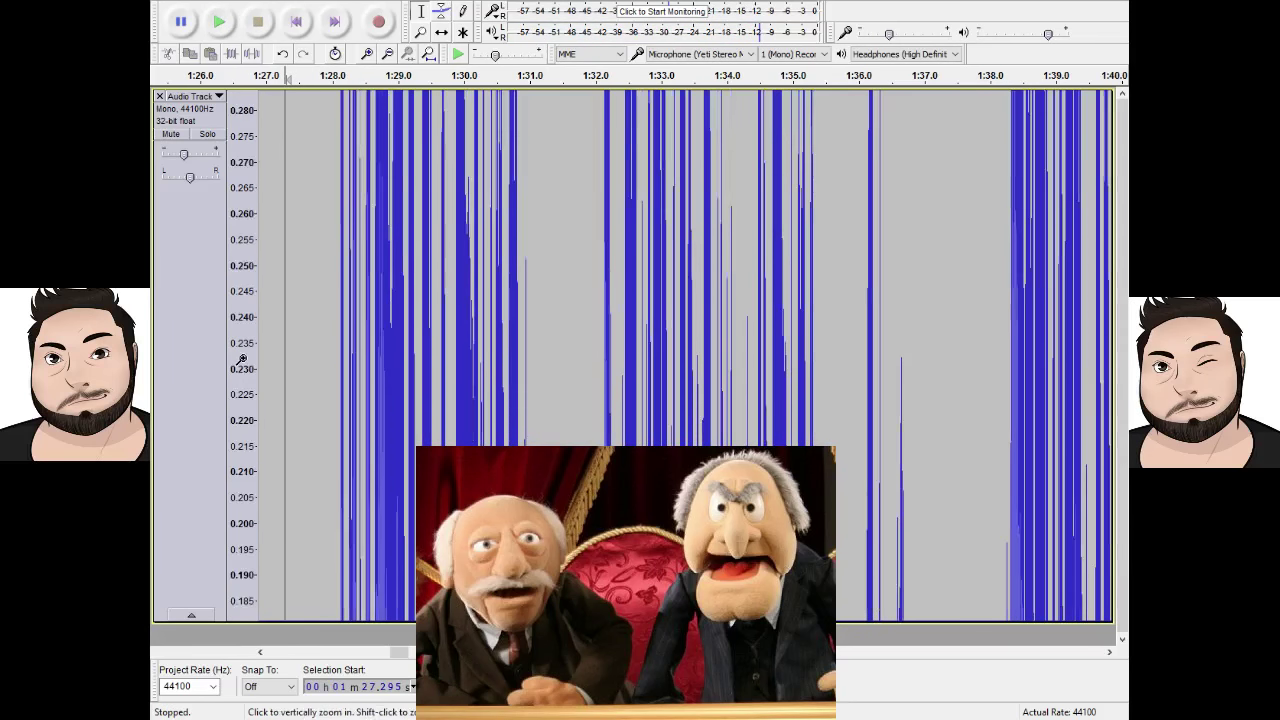
pyautogui.keyDown('shift'); pyautogui.click(242, 365); pyautogui.keyUp('shift')
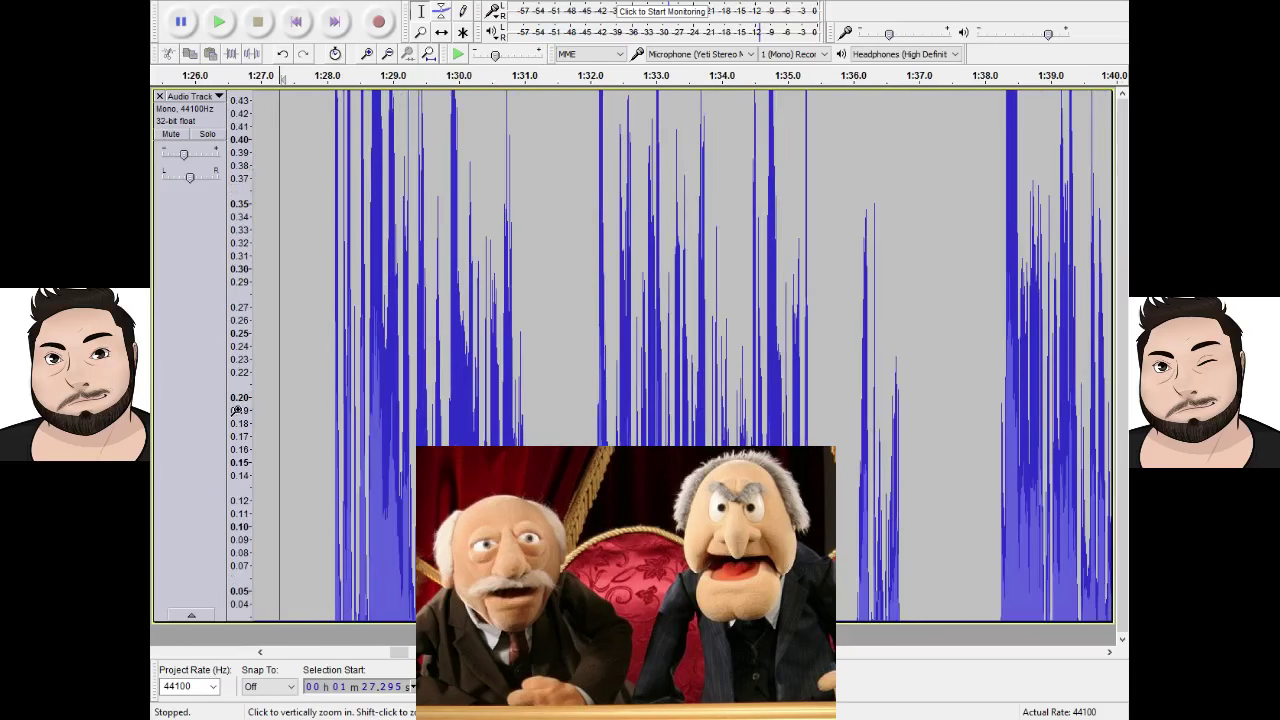
pyautogui.keyDown('shift'); pyautogui.click(237, 410); pyautogui.keyUp('shift')
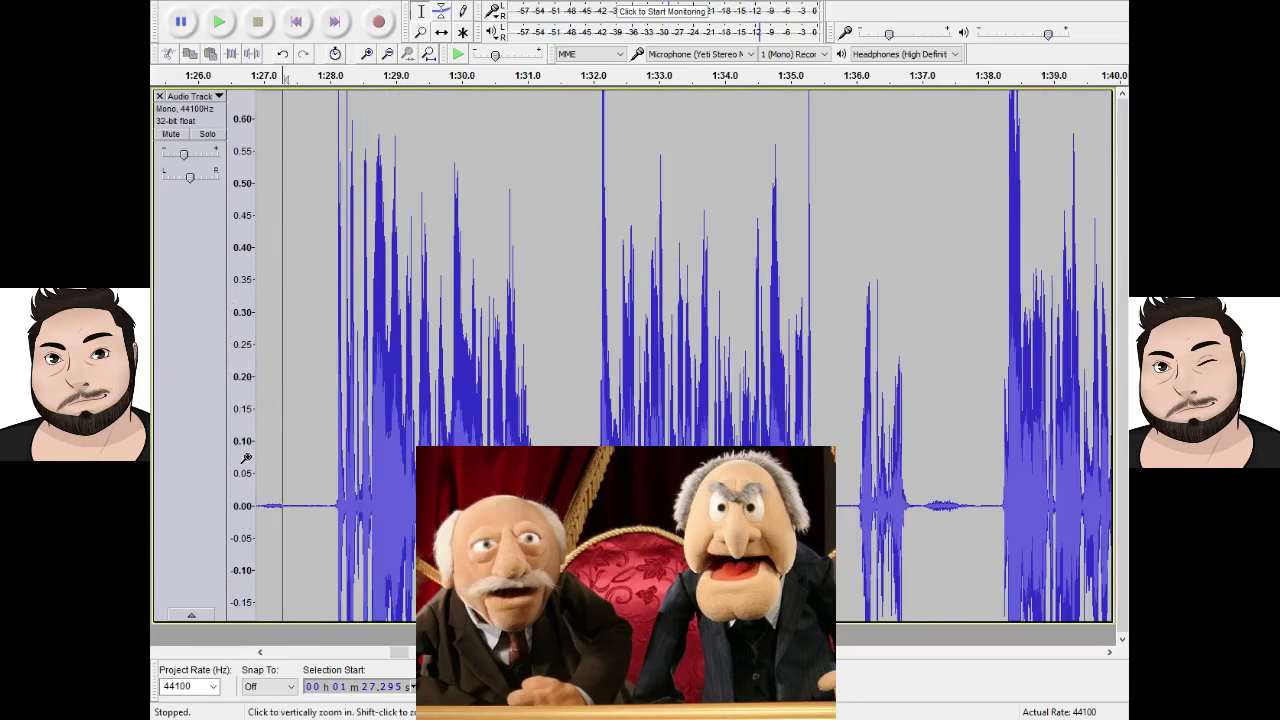
pyautogui.keyDown('shift'); pyautogui.click(241, 513); pyautogui.keyUp('shift')
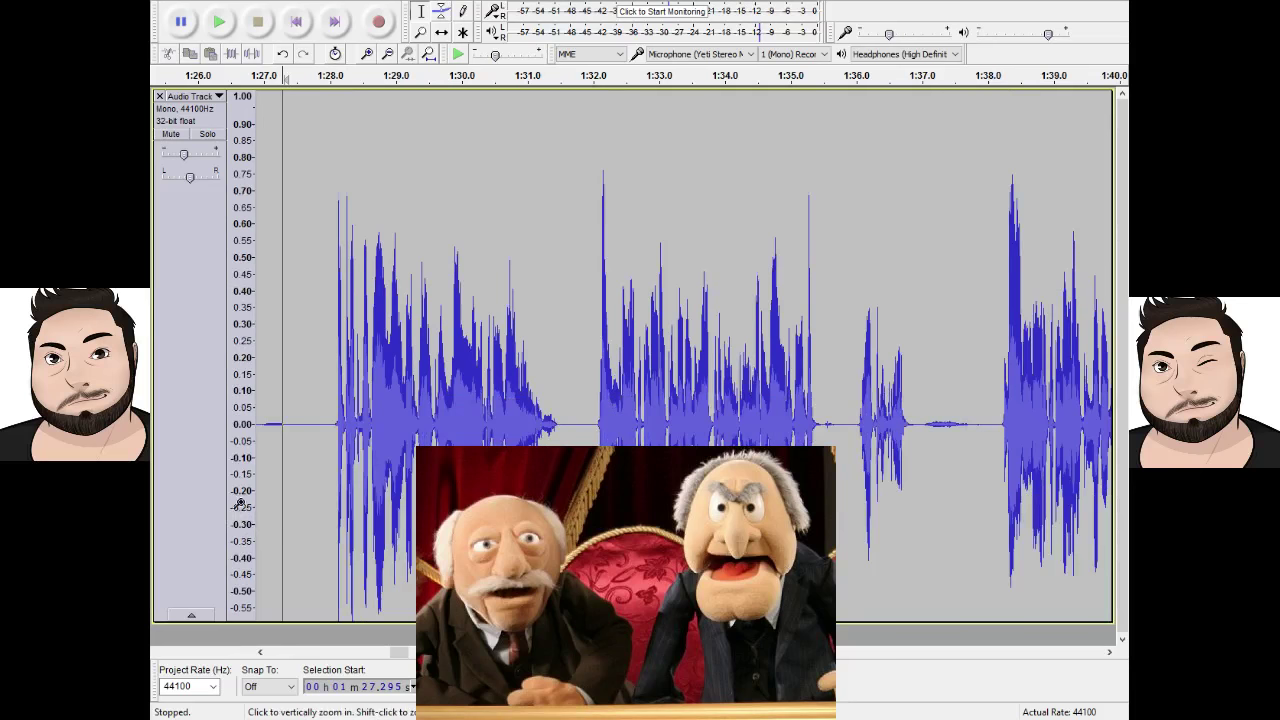
pyautogui.keyDown('shift'); pyautogui.click(238, 425); pyautogui.keyUp('shift')
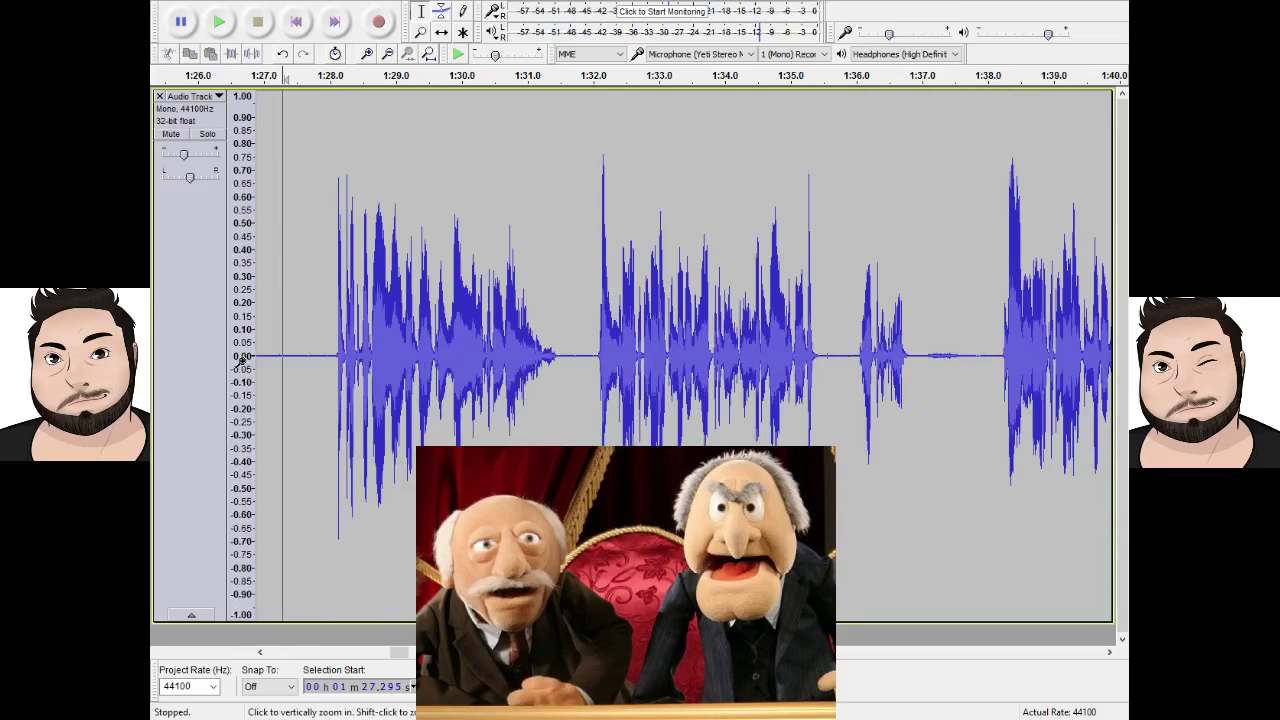
pyautogui.keyDown('shift'); pyautogui.click(241, 360); pyautogui.keyUp('shift')
pyautogui.click(243, 355)
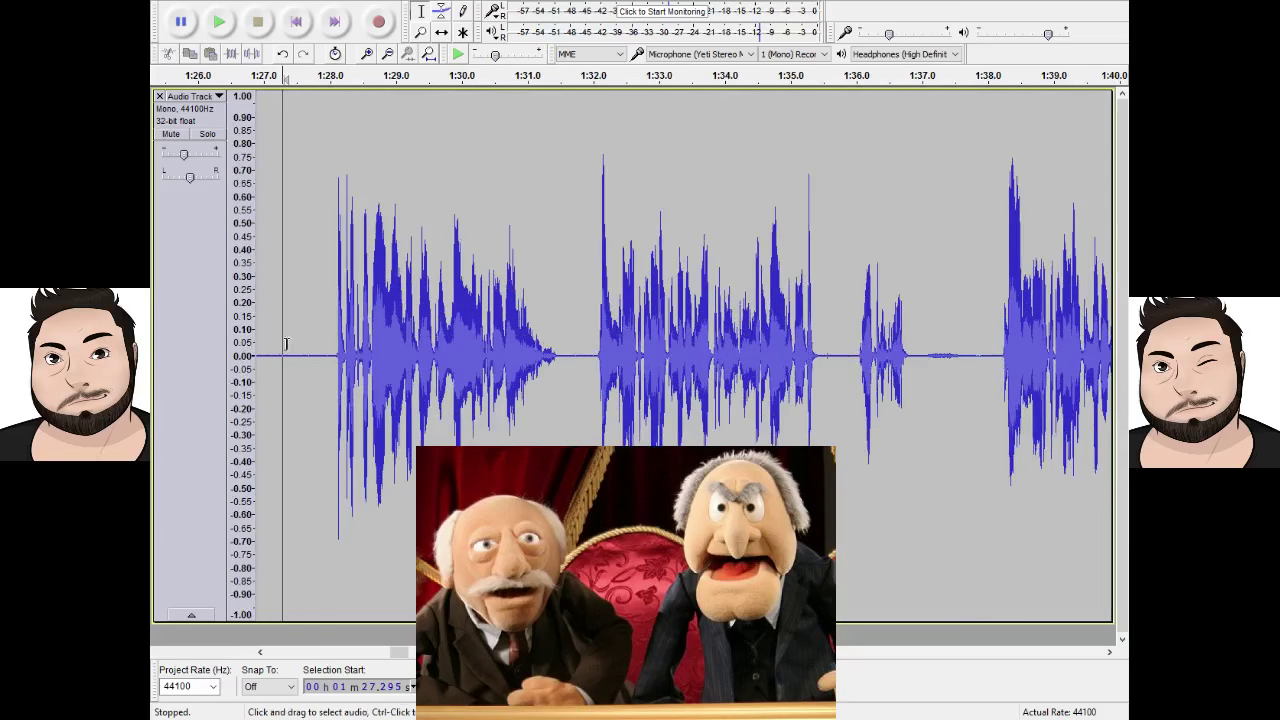
# Play the recording from 1 minute 24.927 seconds to check the earlier cut.
pyautogui.moveTo(299, 286); pyautogui.dragTo(153, 262)
pyautogui.moveTo(384, 270); pyautogui.dragTo(268, 270)
pyautogui.click(311, 287)
pyautogui.press('space')
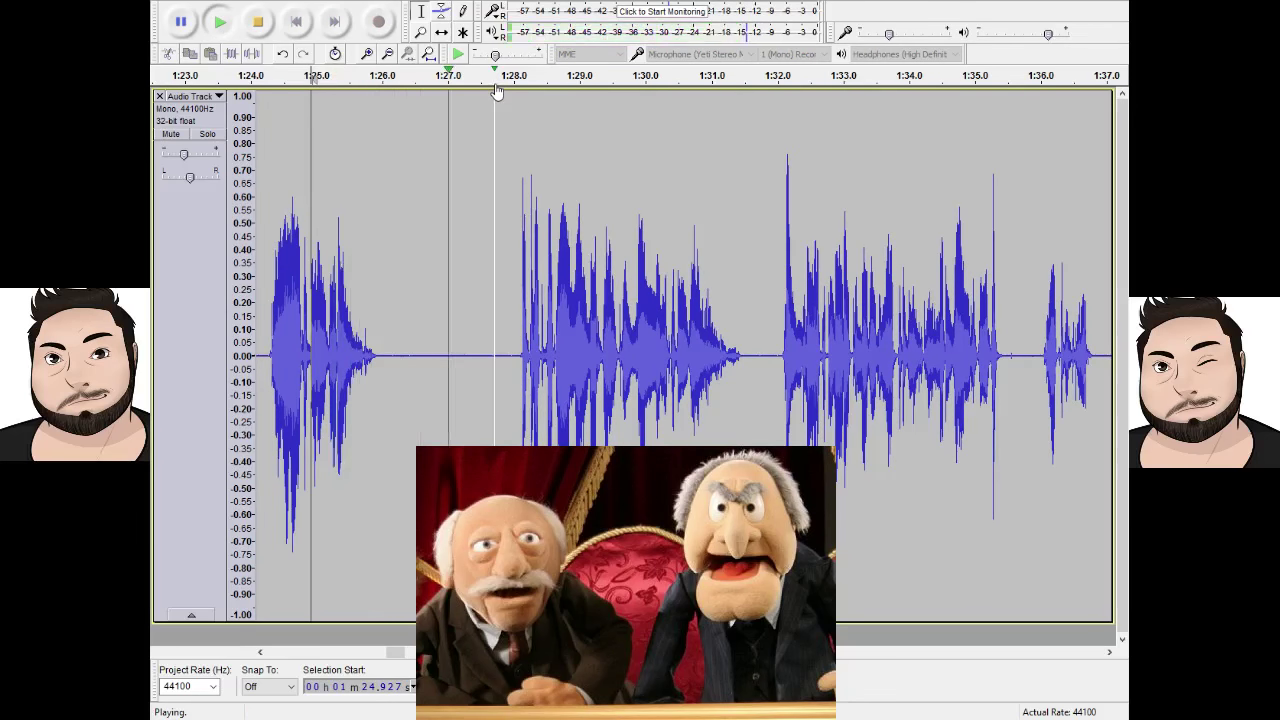
pyautogui.click(258, 21)
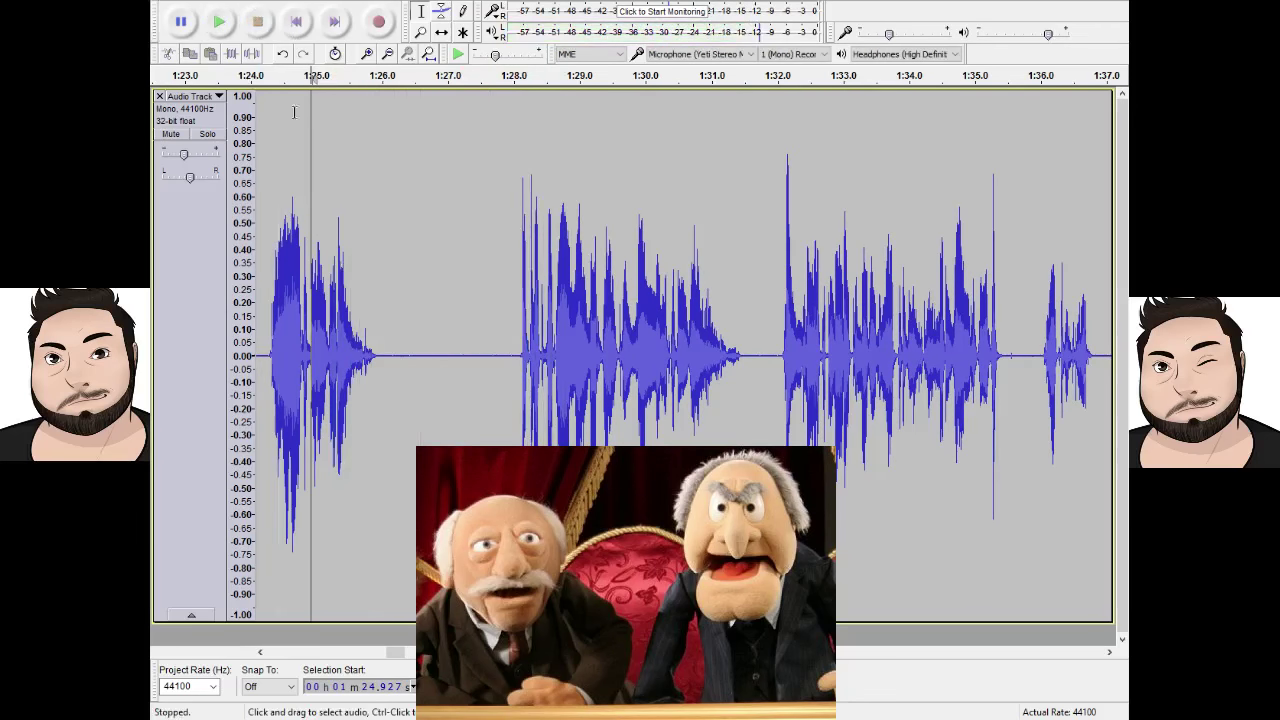
# Play the roughly 1.8-second pause starting at 1 minute 26.088 seconds and listen on to the following speech.
pyautogui.moveTo(376, 360); pyautogui.dragTo(519, 365)
pyautogui.click(424, 366)
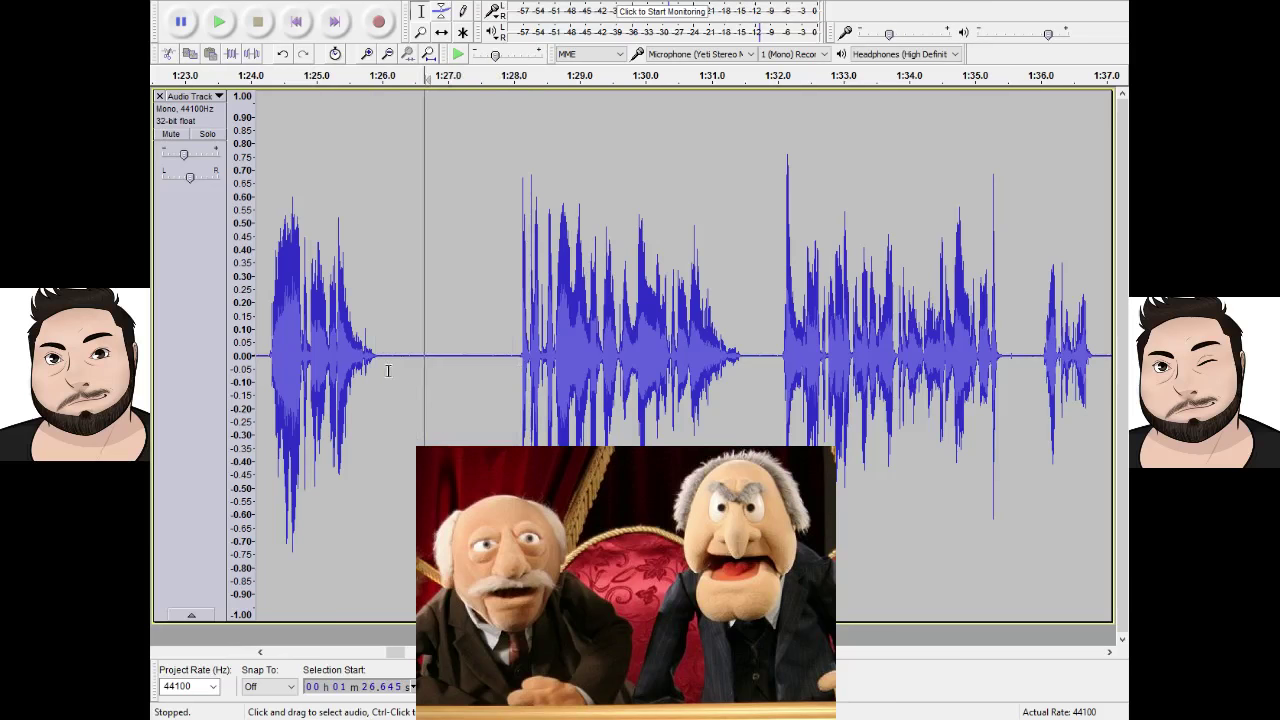
pyautogui.moveTo(388, 366); pyautogui.dragTo(508, 379)
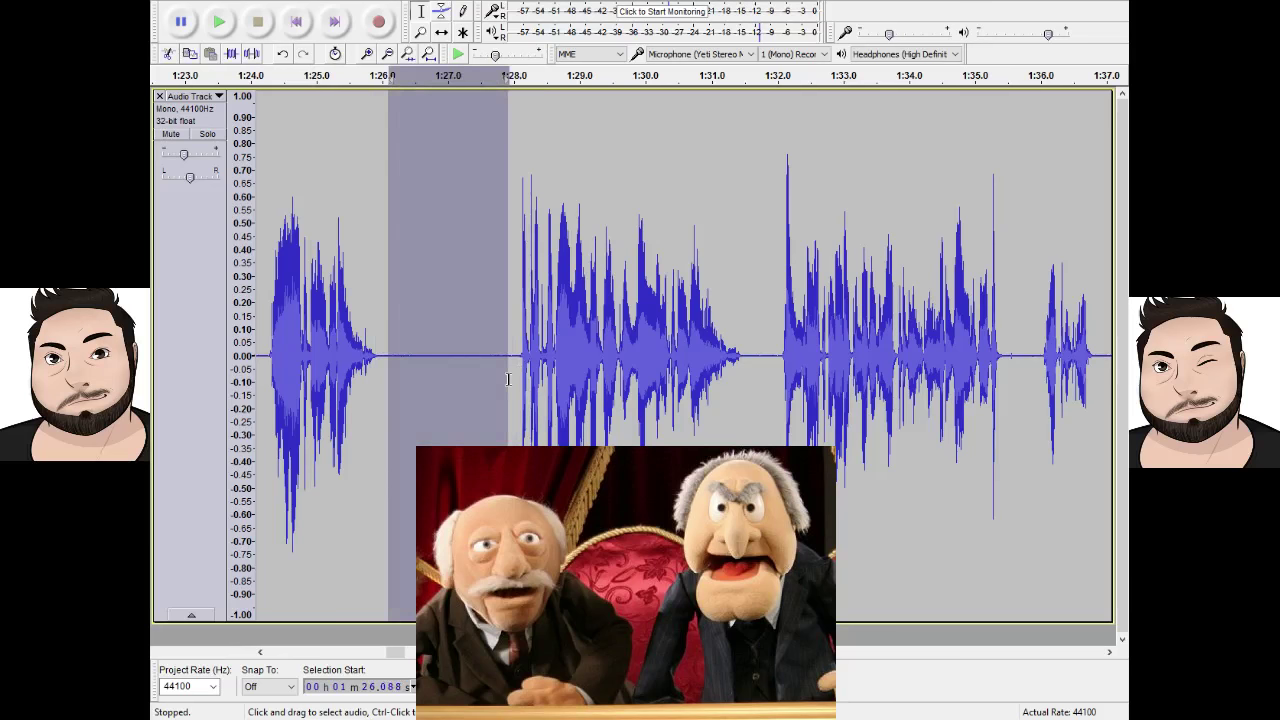
pyautogui.click(219, 21)
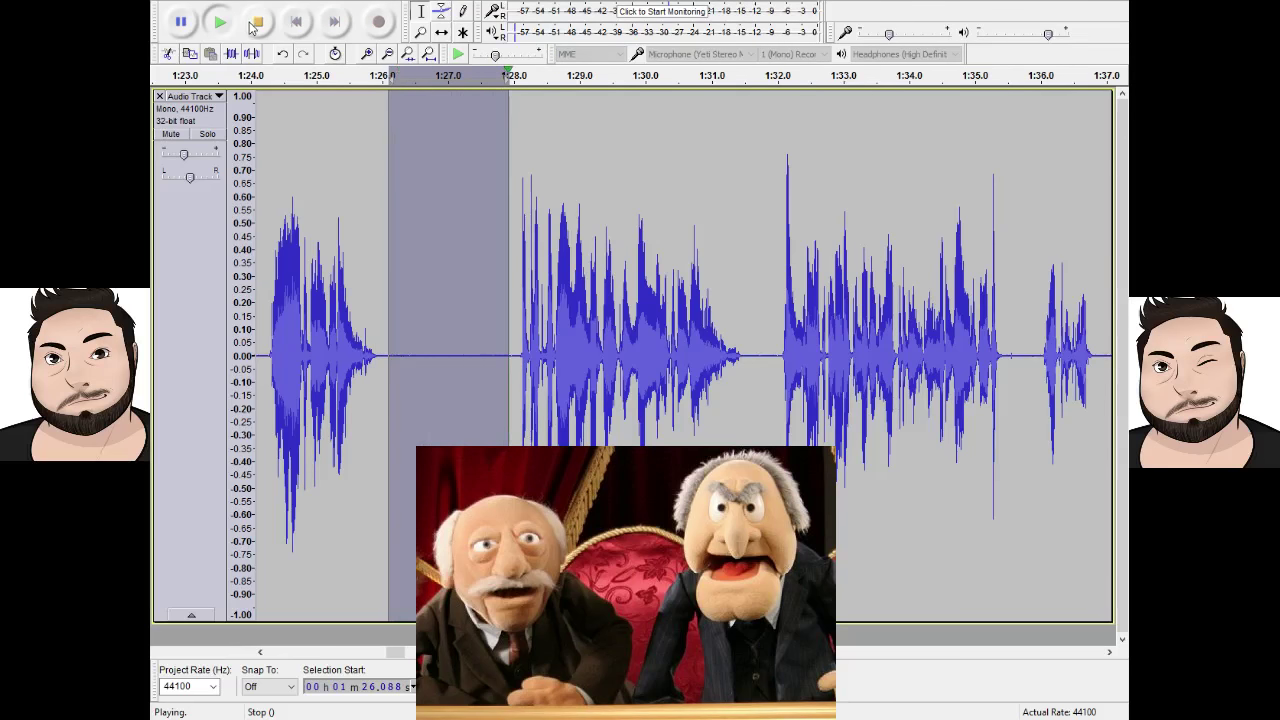
pyautogui.click(370, 230)
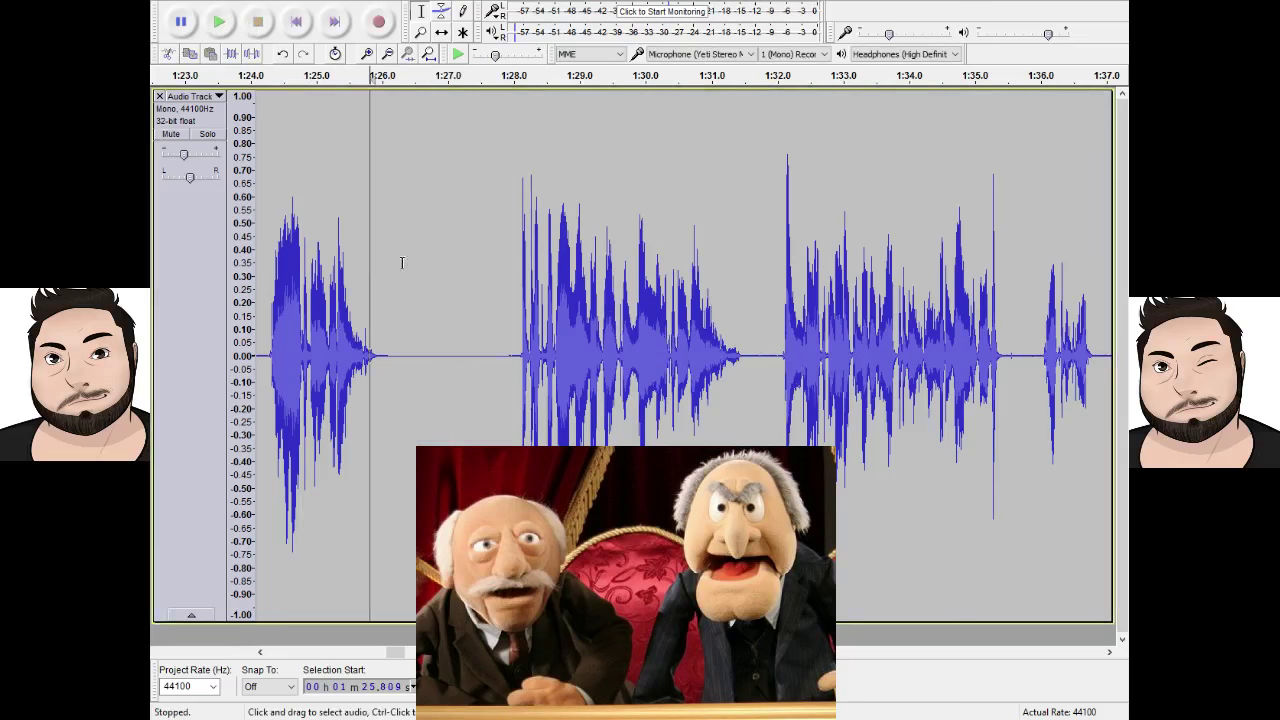
pyautogui.click(495, 77)
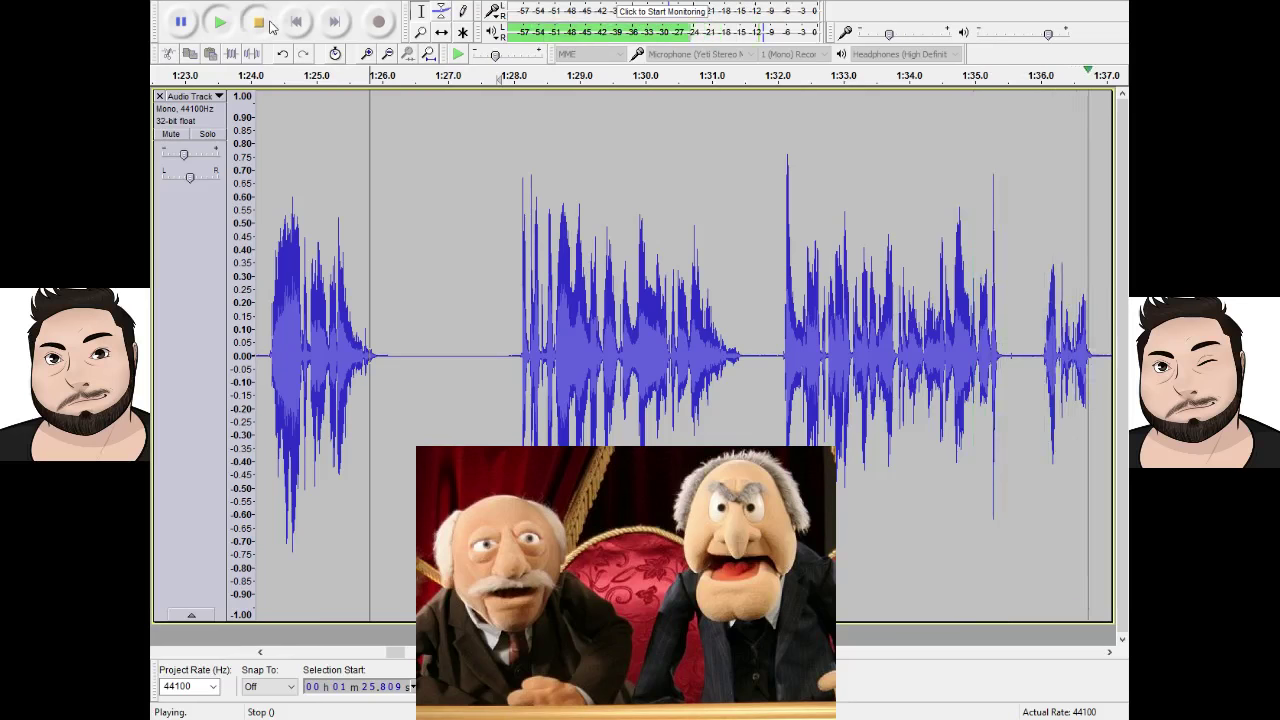
# Delete about 6.1 seconds of the recording starting at 1 minute 32.044 seconds.
pyautogui.click(262, 22)
pyautogui.moveTo(779, 370); pyautogui.dragTo(978, 423)
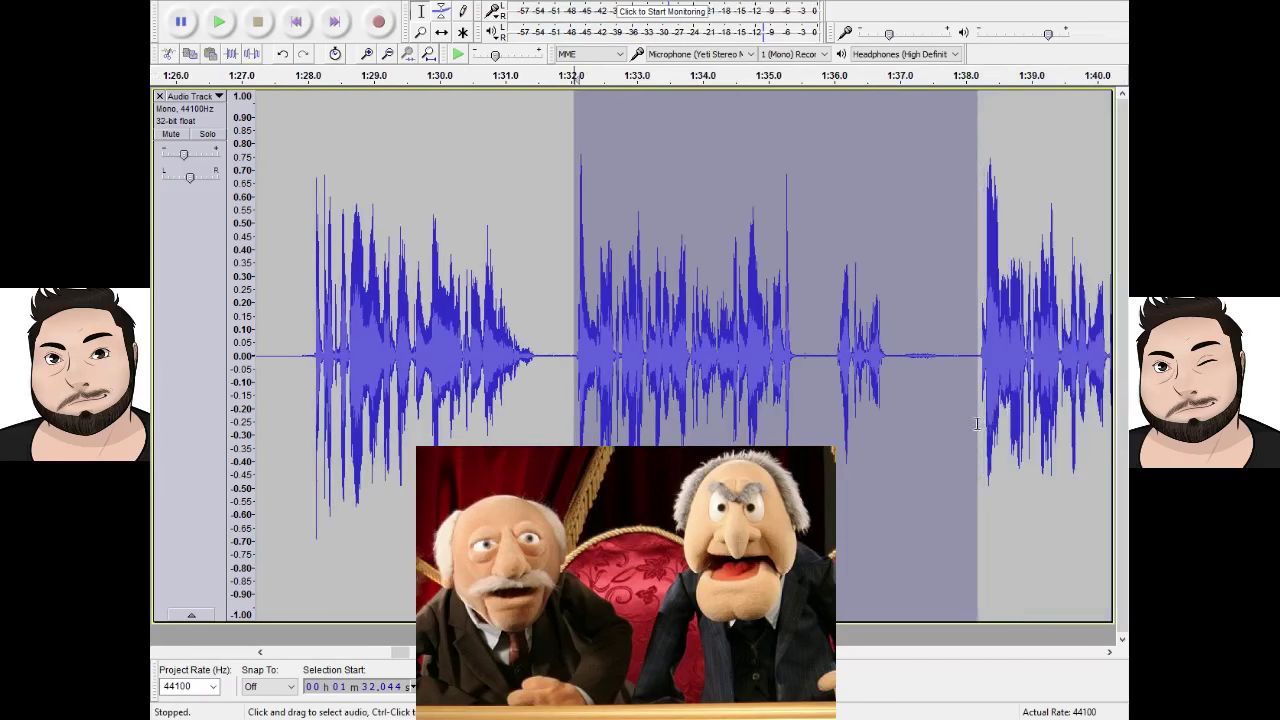
pyautogui.press('Delete')
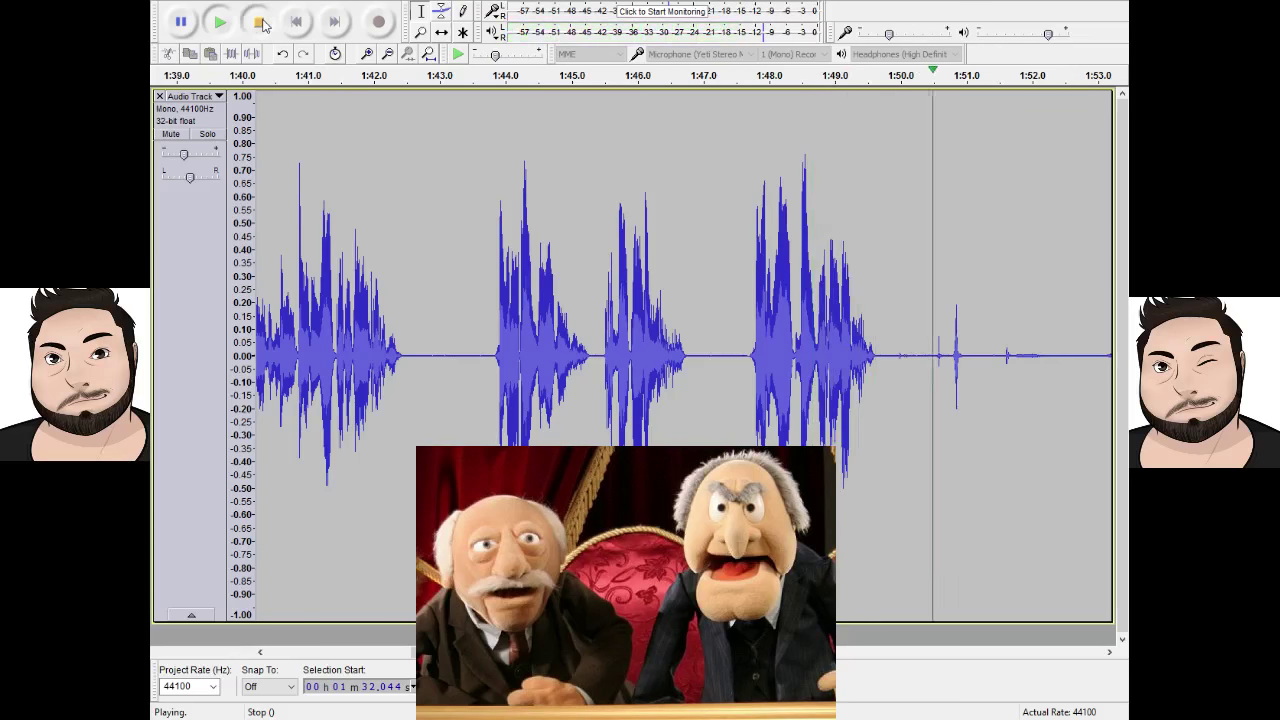
# Delete about 15.6 seconds starting at 1 minute 47.671 seconds and listen to the recording from the cut.
pyautogui.click(259, 22)
pyautogui.moveTo(749, 382); pyautogui.dragTo(859, 395)
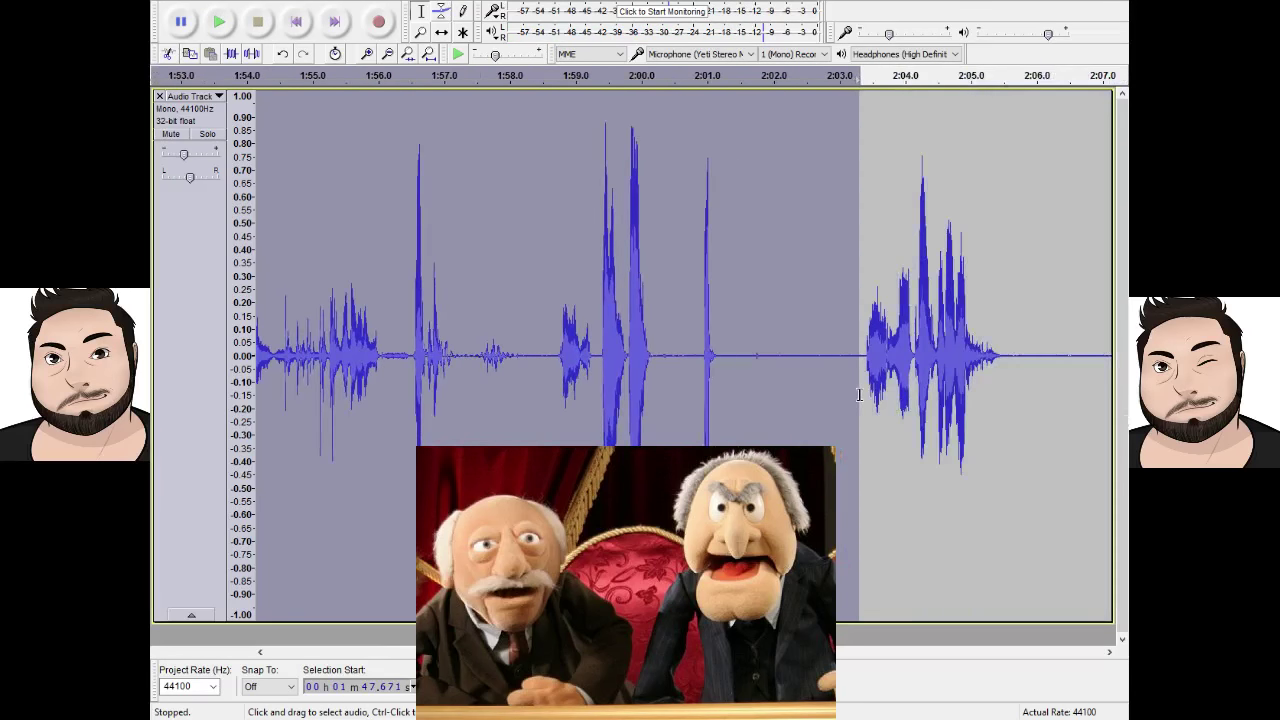
pyautogui.press('Delete')
pyautogui.click(213, 25)
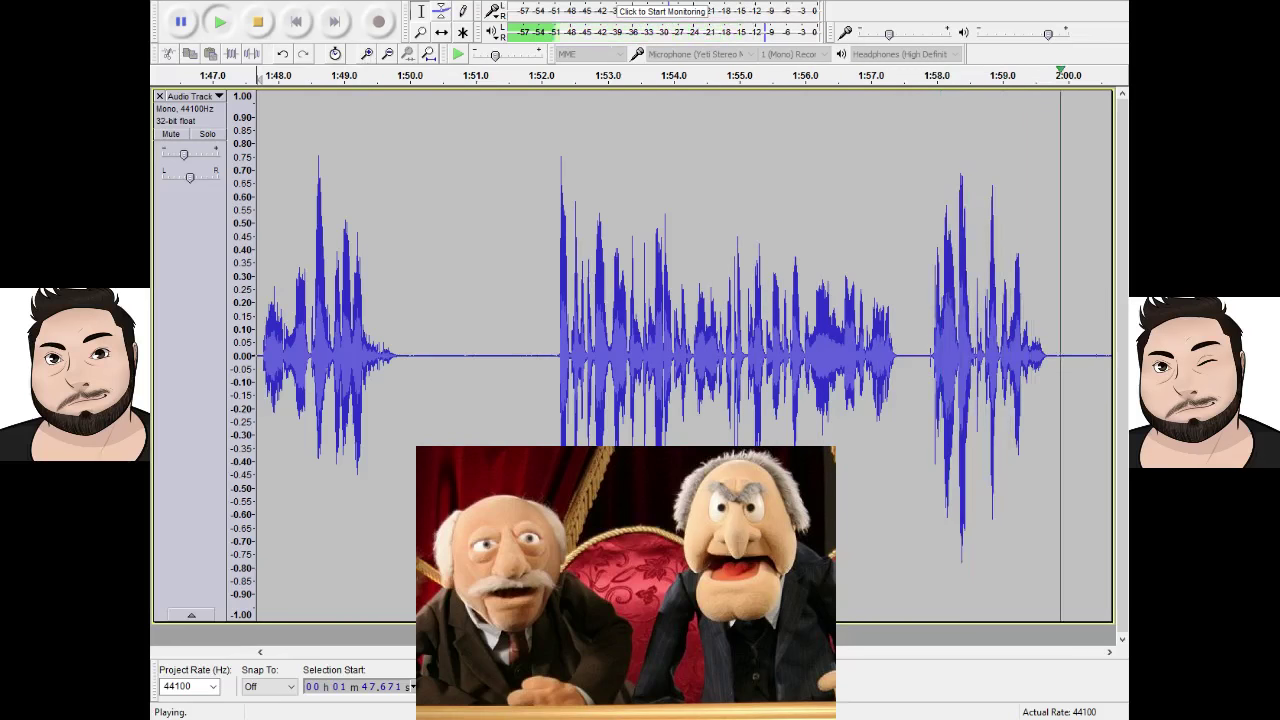
pyautogui.press('space')
# Isolate and play the tiny stray sound just before the speech, and delete about 0.07 seconds starting at 1 minute 57.864 seconds.
pyautogui.moveTo(463, 355); pyautogui.dragTo(424, 383)
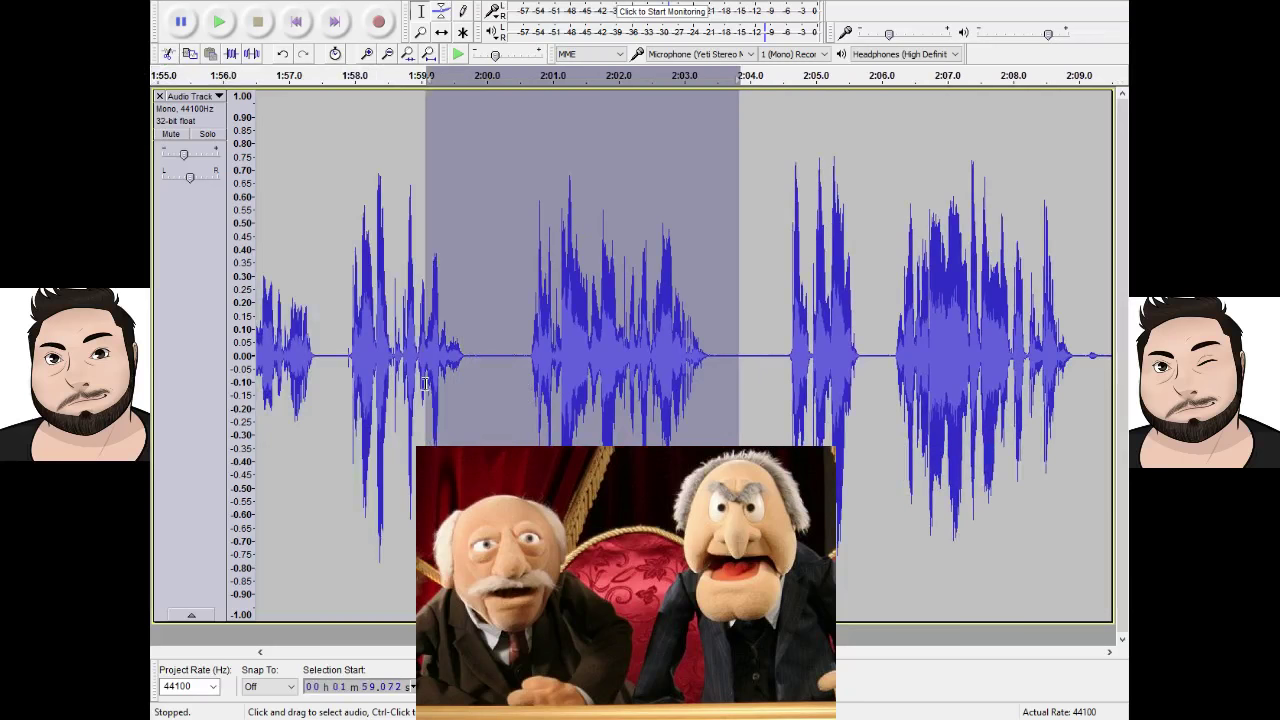
pyautogui.click(346, 380)
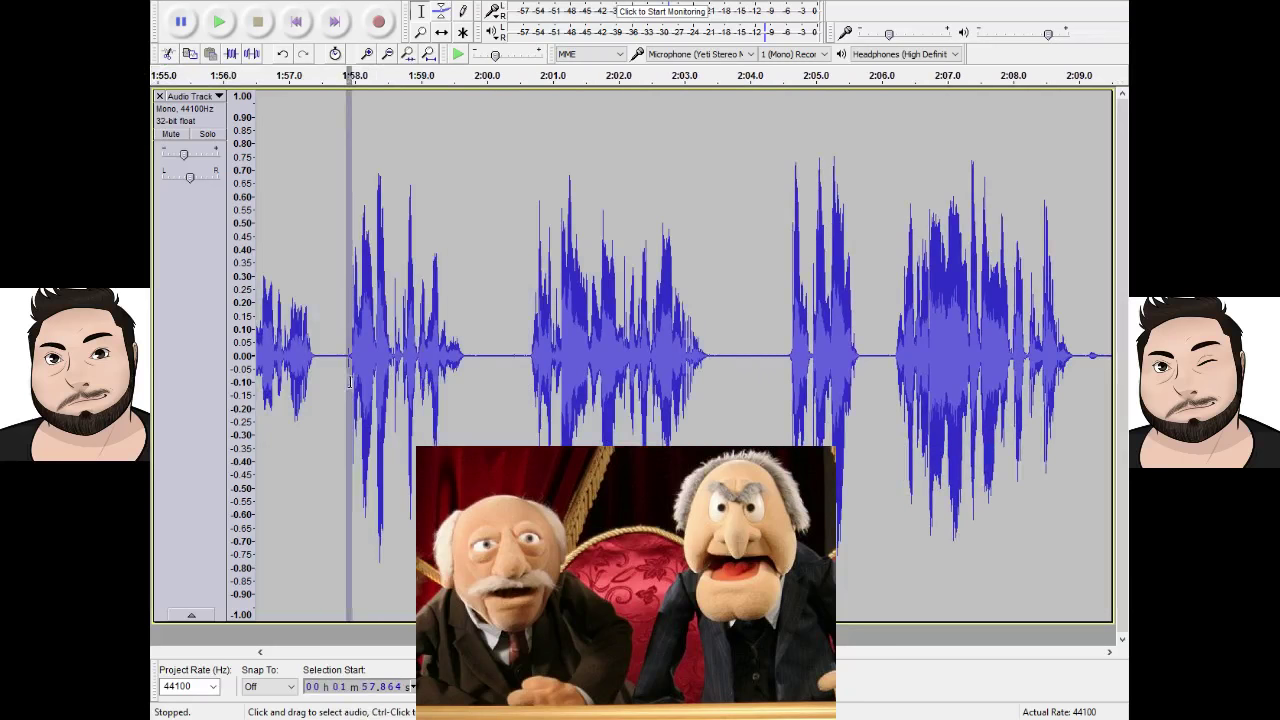
pyautogui.click(218, 21)
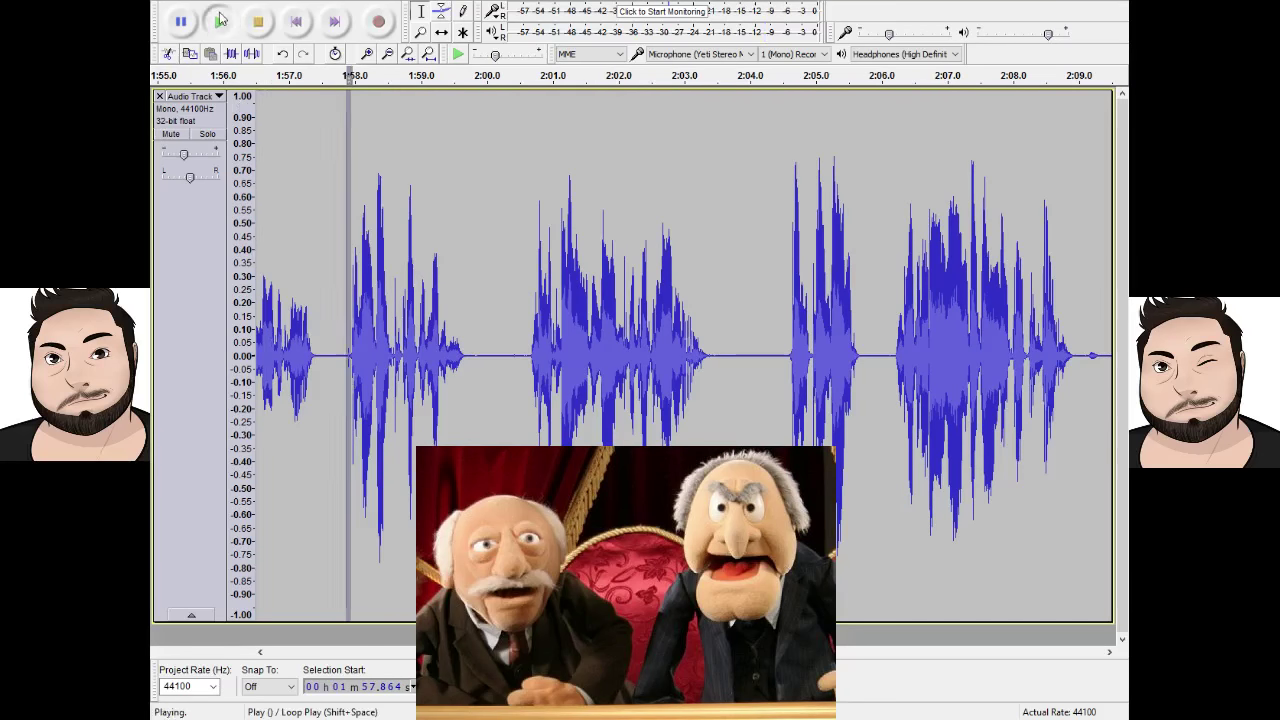
pyautogui.click(258, 21)
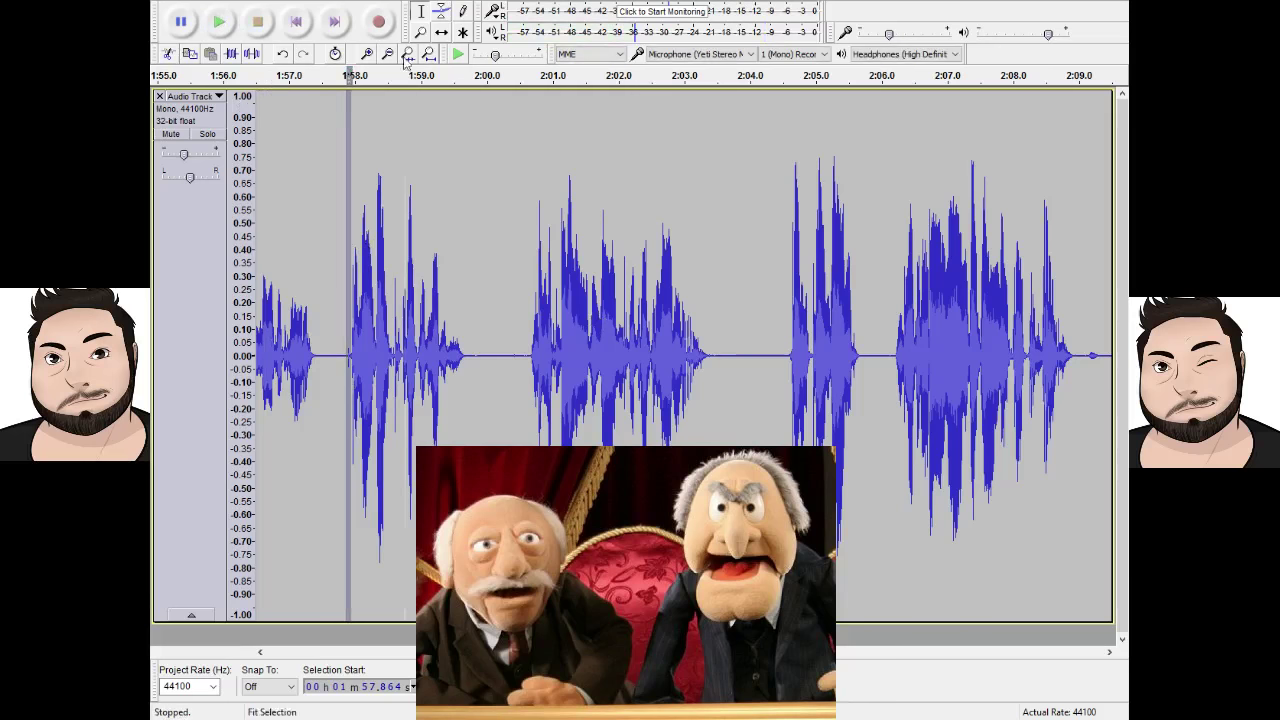
pyautogui.hotkey('ctrl', '1')
pyautogui.hotkey('ctrl', '1')
pyautogui.hotkey('ctrl', '1')
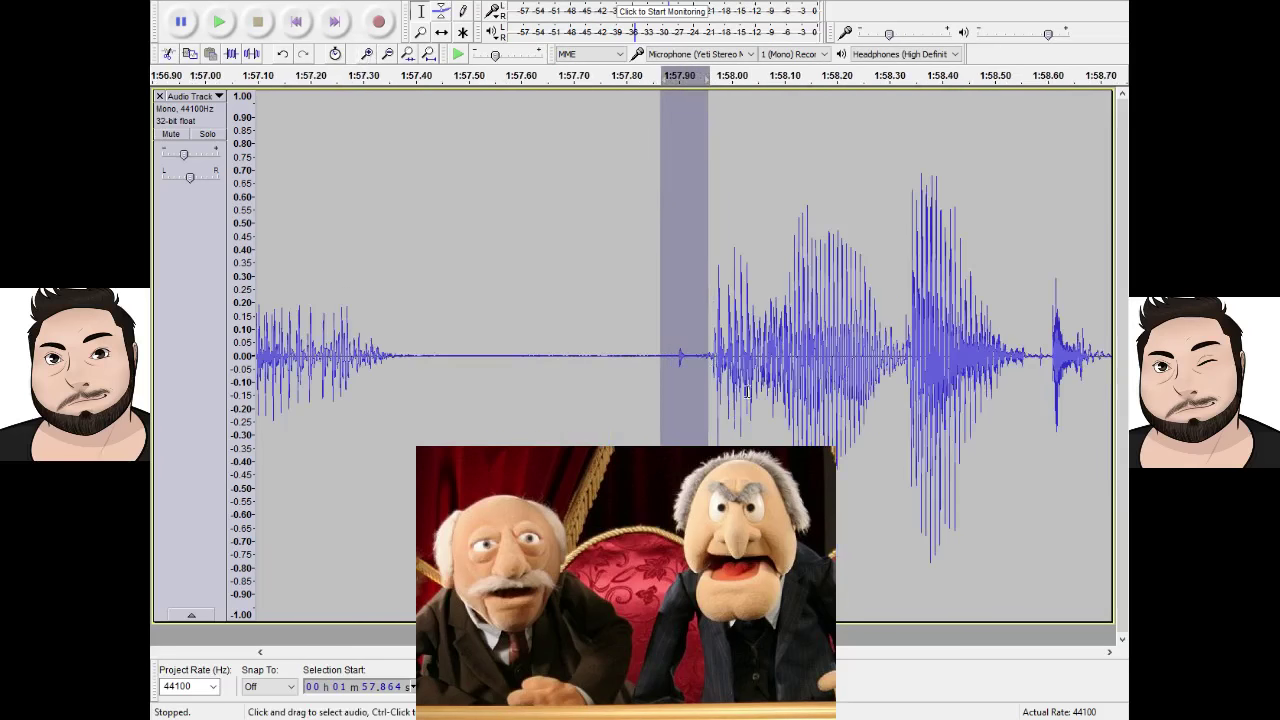
pyautogui.moveTo(697, 403); pyautogui.dragTo(685, 403)
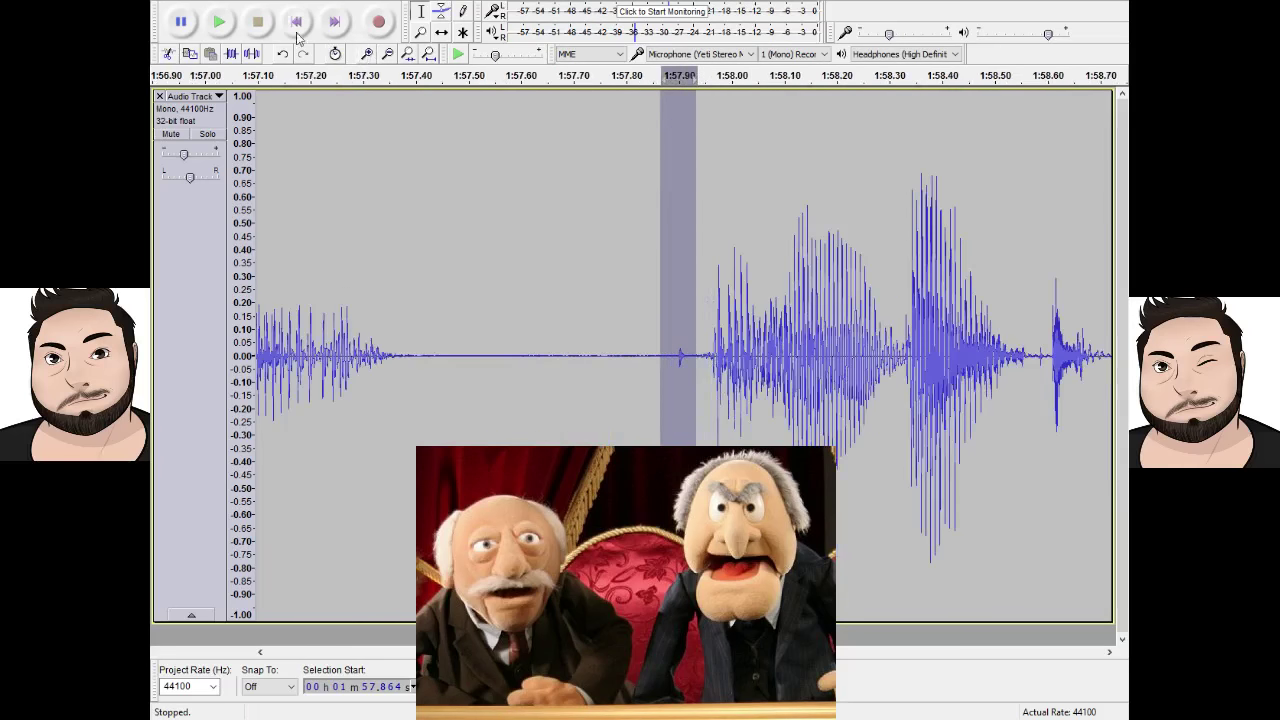
pyautogui.press('Delete')
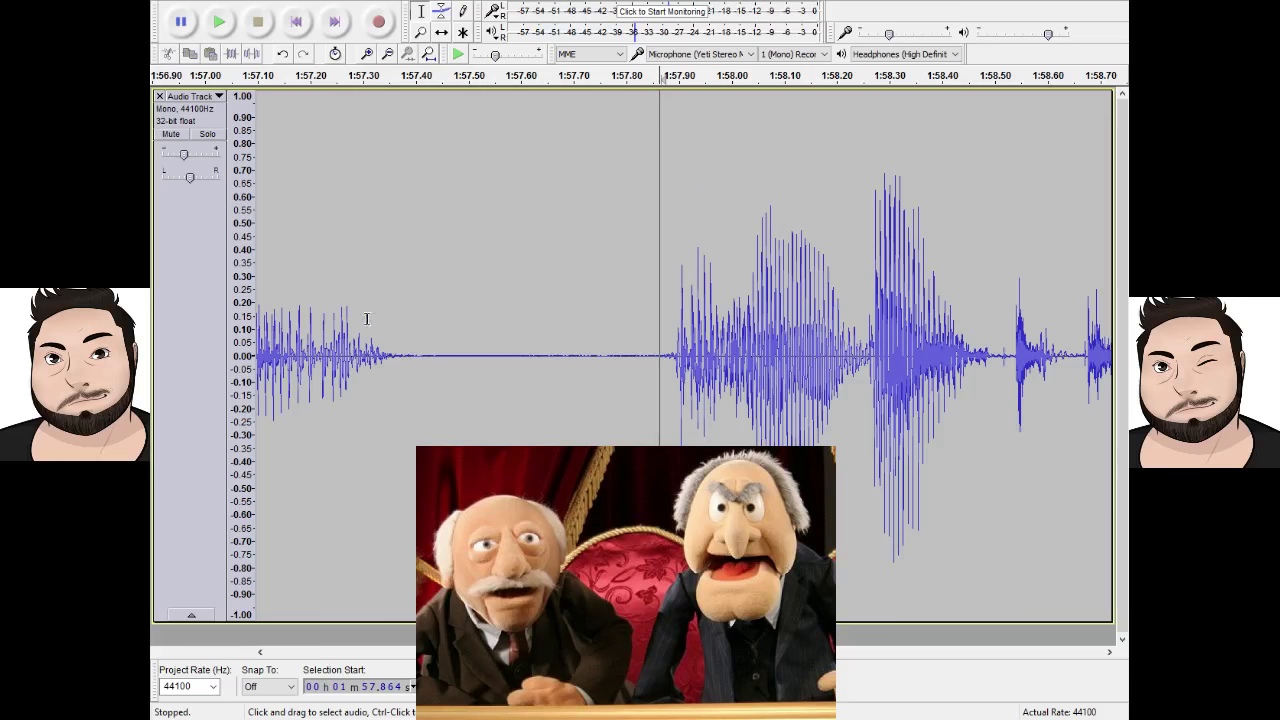
# Listen to the recording beyond the cut as far as the long pause after 2 minutes 9 seconds.
pyautogui.click(387, 56)
pyautogui.click(387, 56)
pyautogui.click(387, 56)
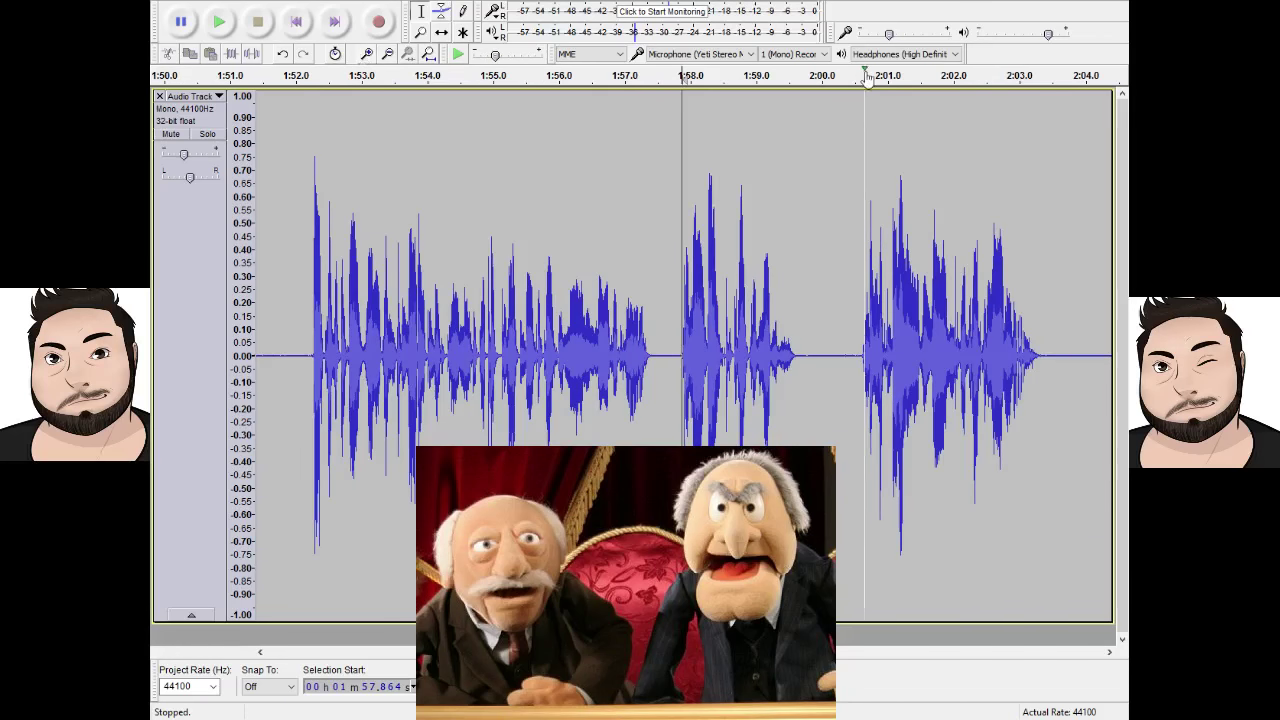
pyautogui.click(772, 66)
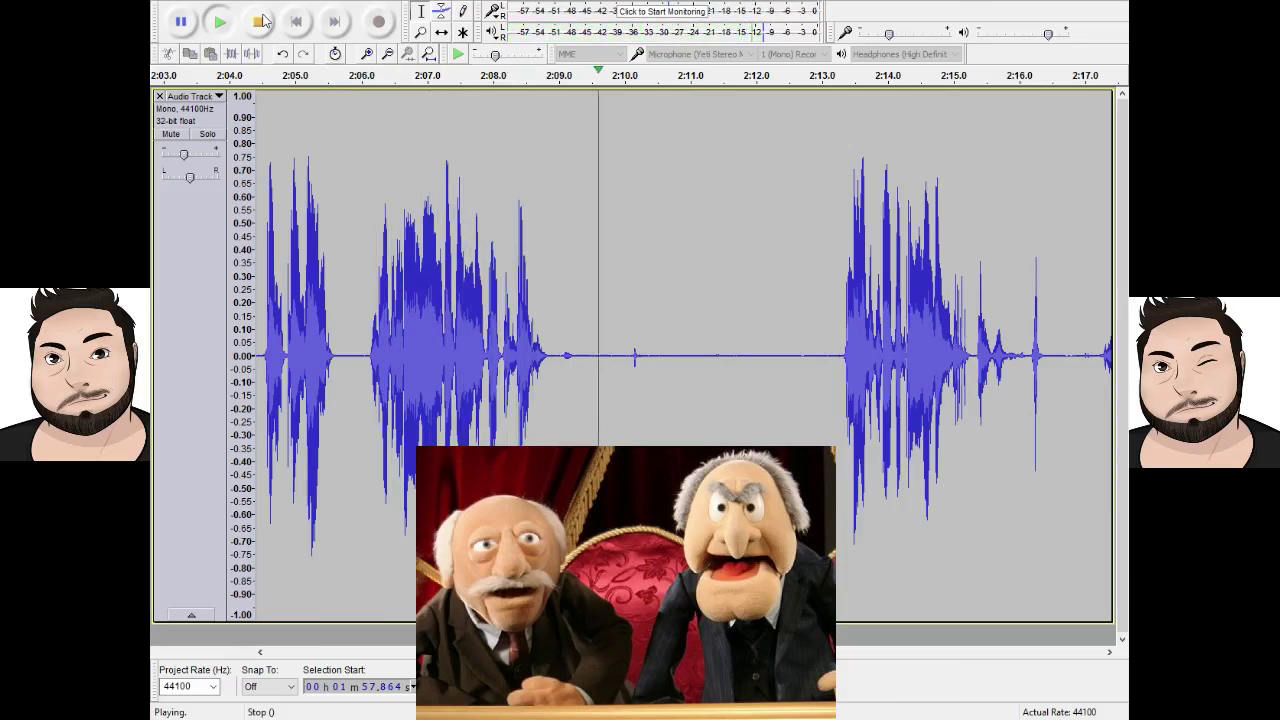
pyautogui.click(262, 20)
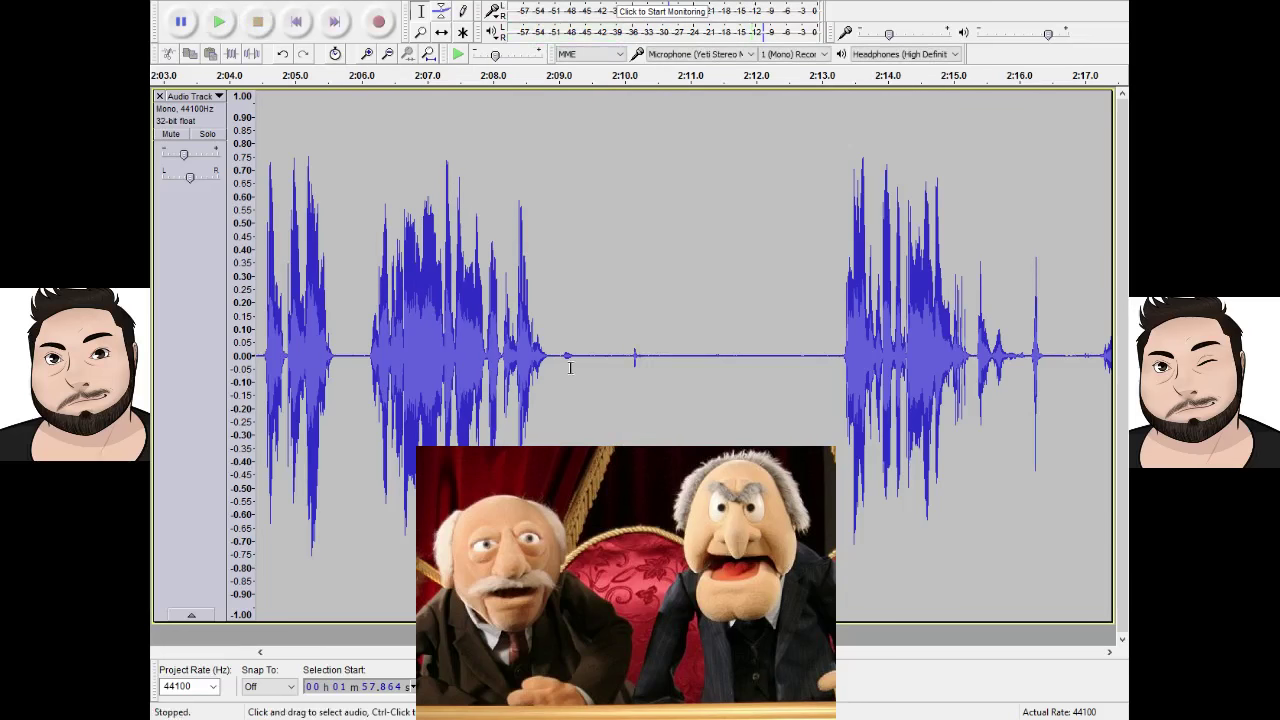
# Delete about 2.3 seconds of the pause starting at 2 minutes 9.068 seconds and play briefly from the following speech.
pyautogui.moveTo(563, 368); pyautogui.dragTo(716, 397)
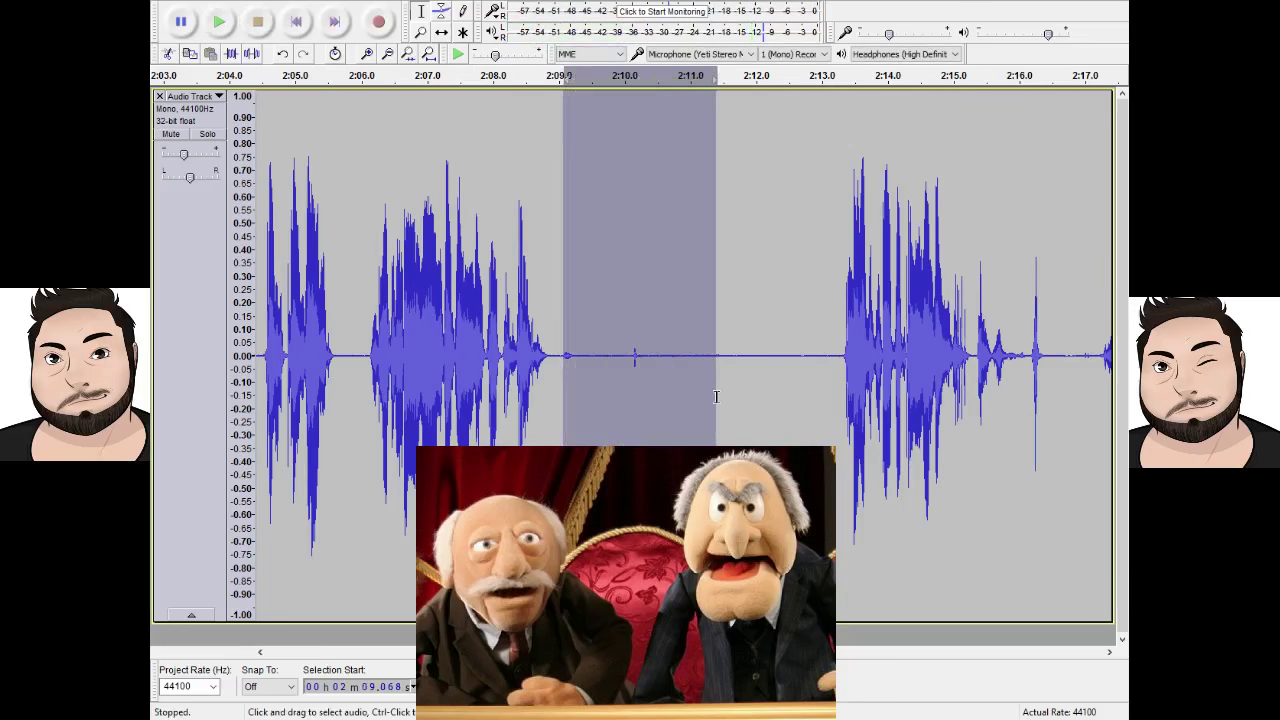
pyautogui.press('Delete')
pyautogui.click(705, 76)
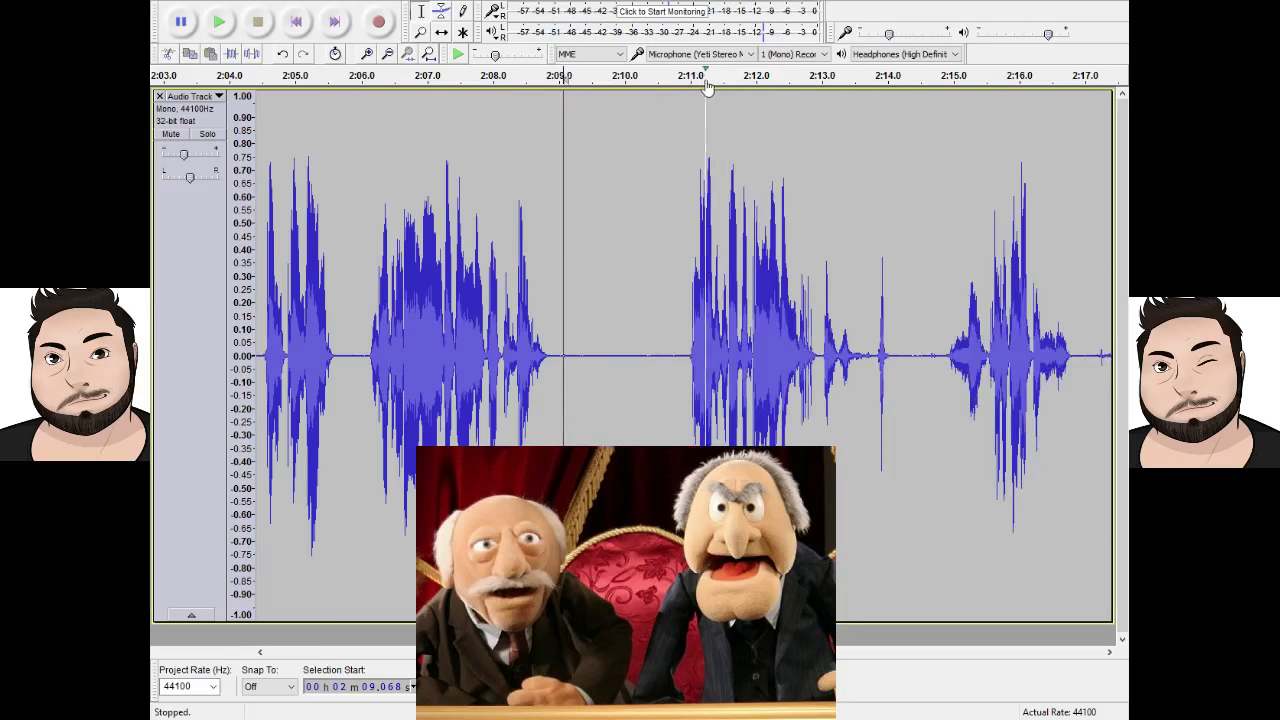
pyautogui.click(257, 21)
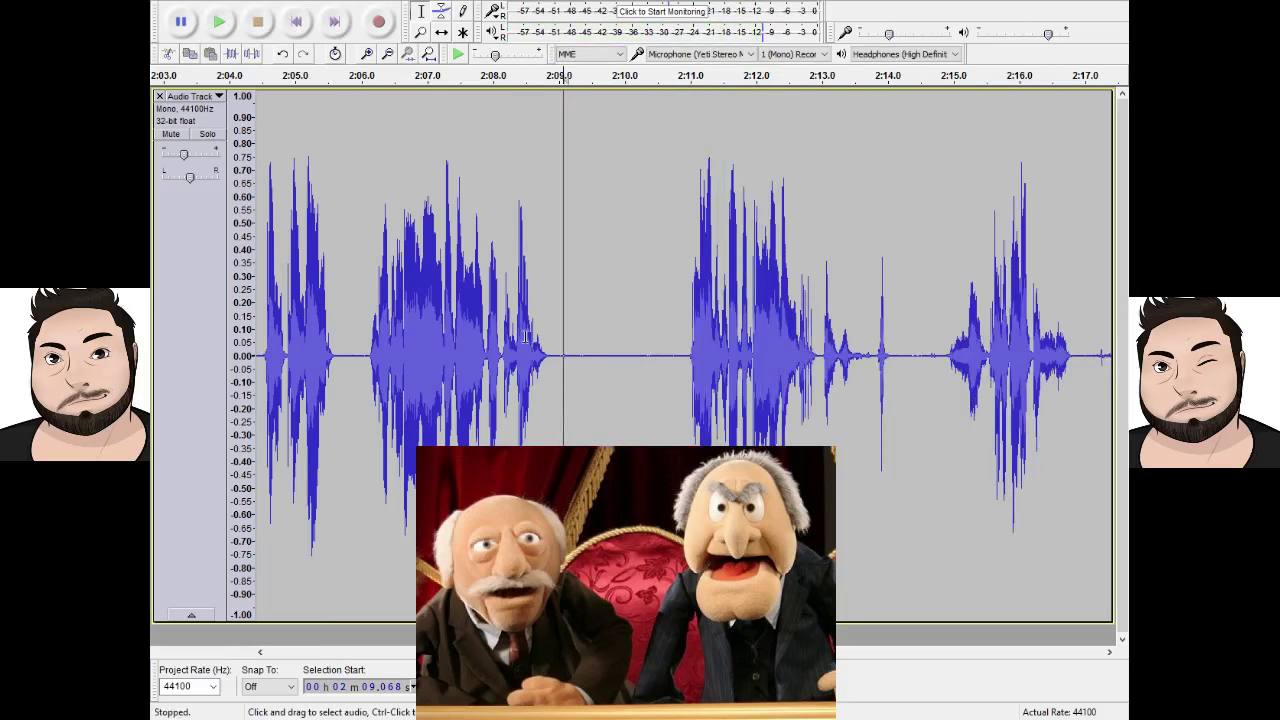
# Delete the unwanted take starting at about 2 minutes 9.9 seconds and play the recording from 2 minutes 9.625 seconds.
pyautogui.moveTo(615, 375); pyautogui.dragTo(957, 414)
pyautogui.press('Delete')
pyautogui.moveTo(517, 400); pyautogui.dragTo(152, 262)
pyautogui.click(508, 300)
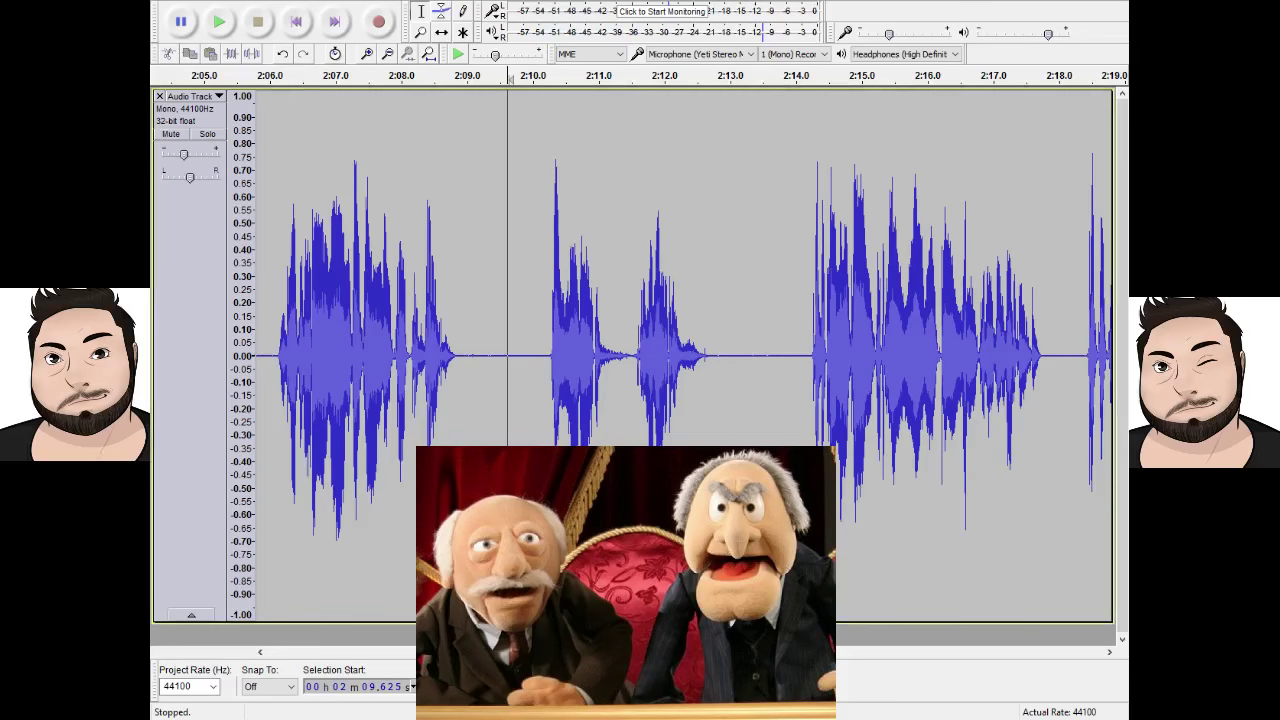
pyautogui.click(218, 21)
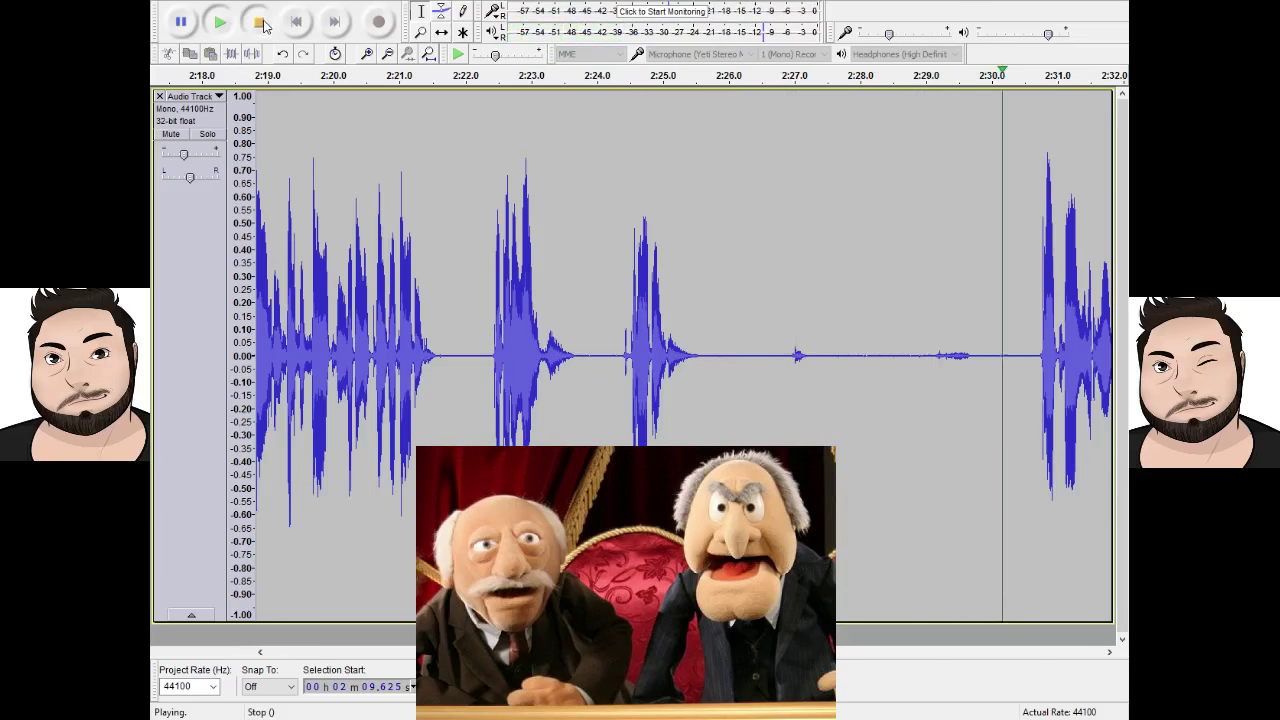
# Delete about 3.2 seconds of the pause starting at 2 minutes 26.564 seconds and play the recording from the cut.
pyautogui.click(262, 23)
pyautogui.moveTo(766, 416); pyautogui.dragTo(979, 414)
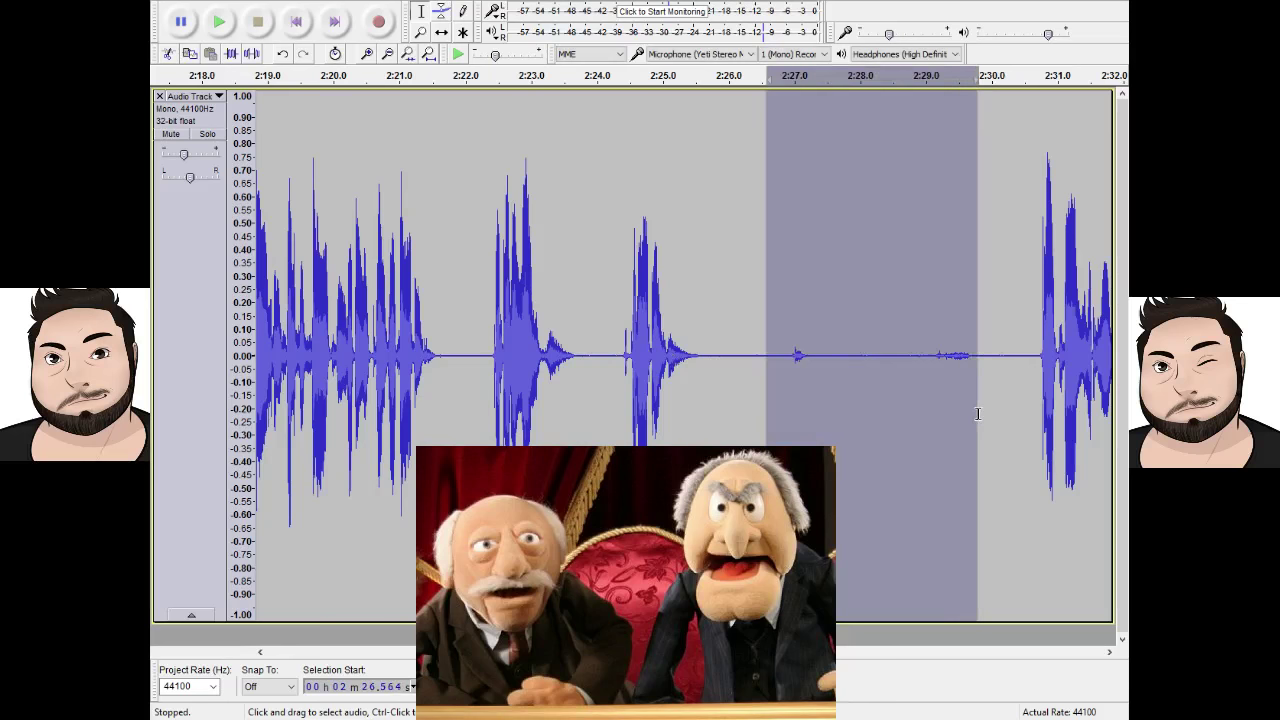
pyautogui.press('Delete')
pyautogui.press('space')
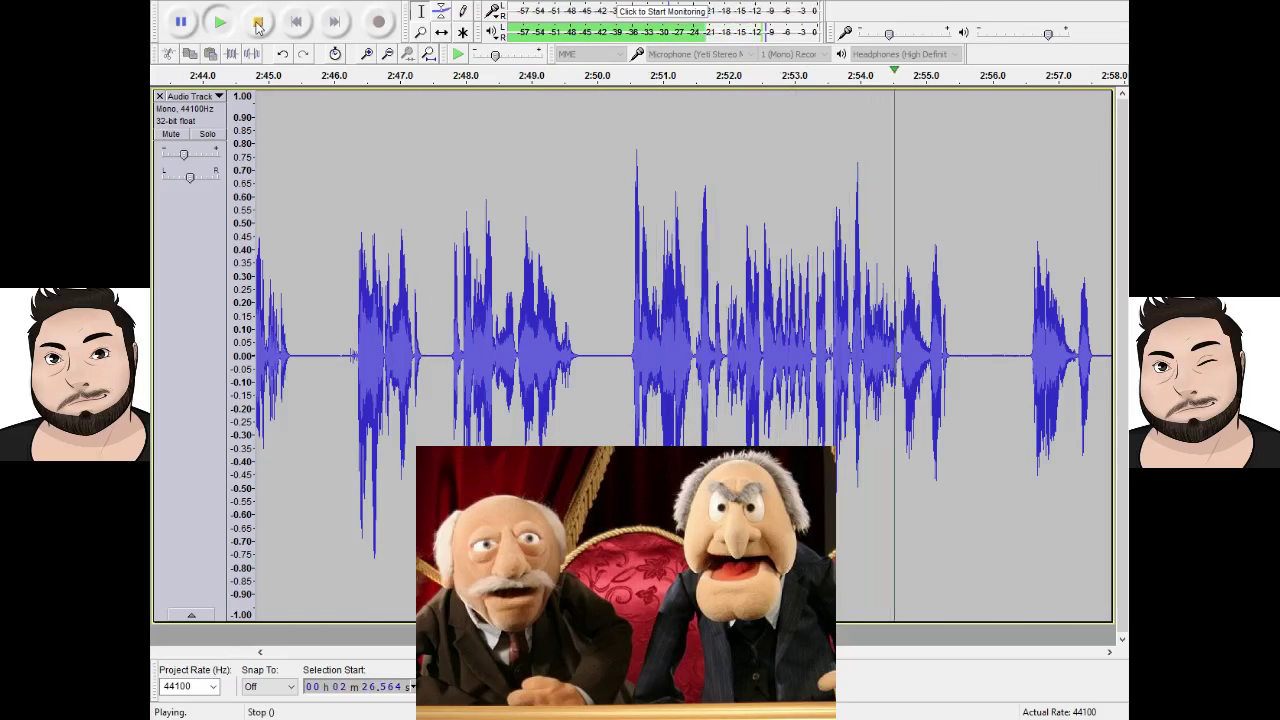
pyautogui.click(257, 22)
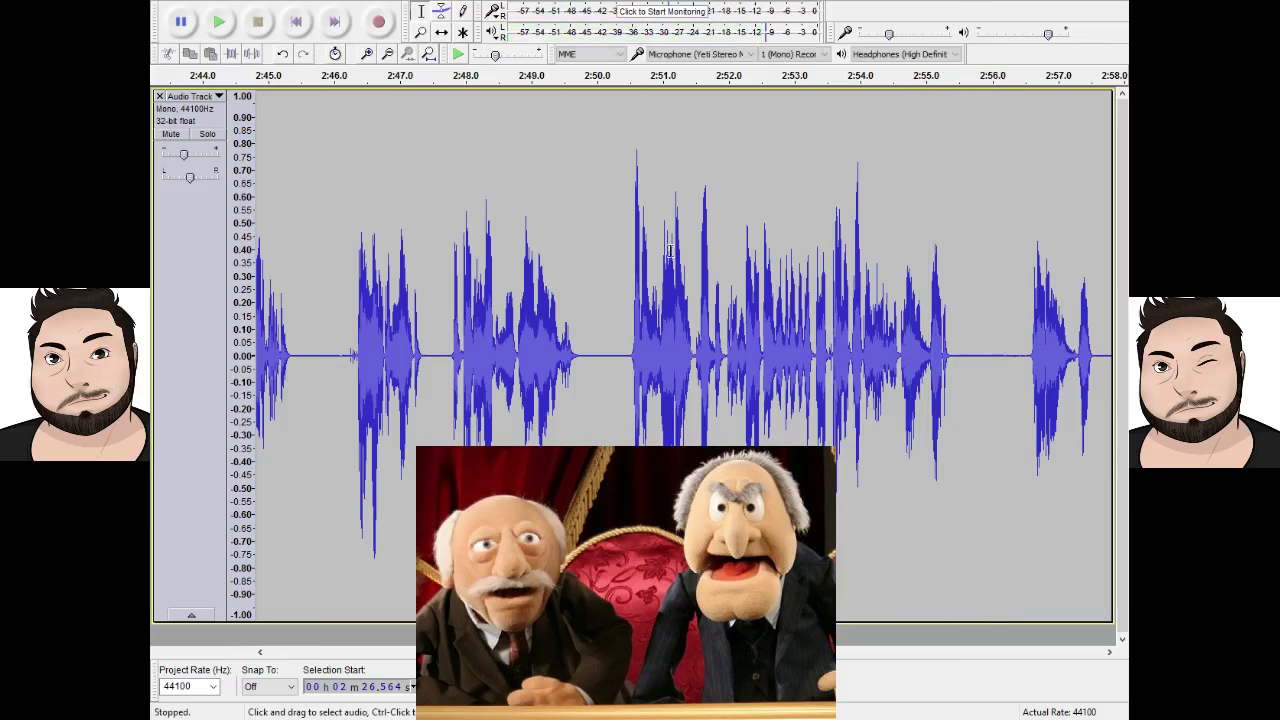
# Shorten the pause near 2 minutes 56 seconds by about 0.2 seconds and play the recording from 2 minutes 55.020 seconds.
pyautogui.click(967, 358)
pyautogui.press('Delete')
pyautogui.click(928, 365)
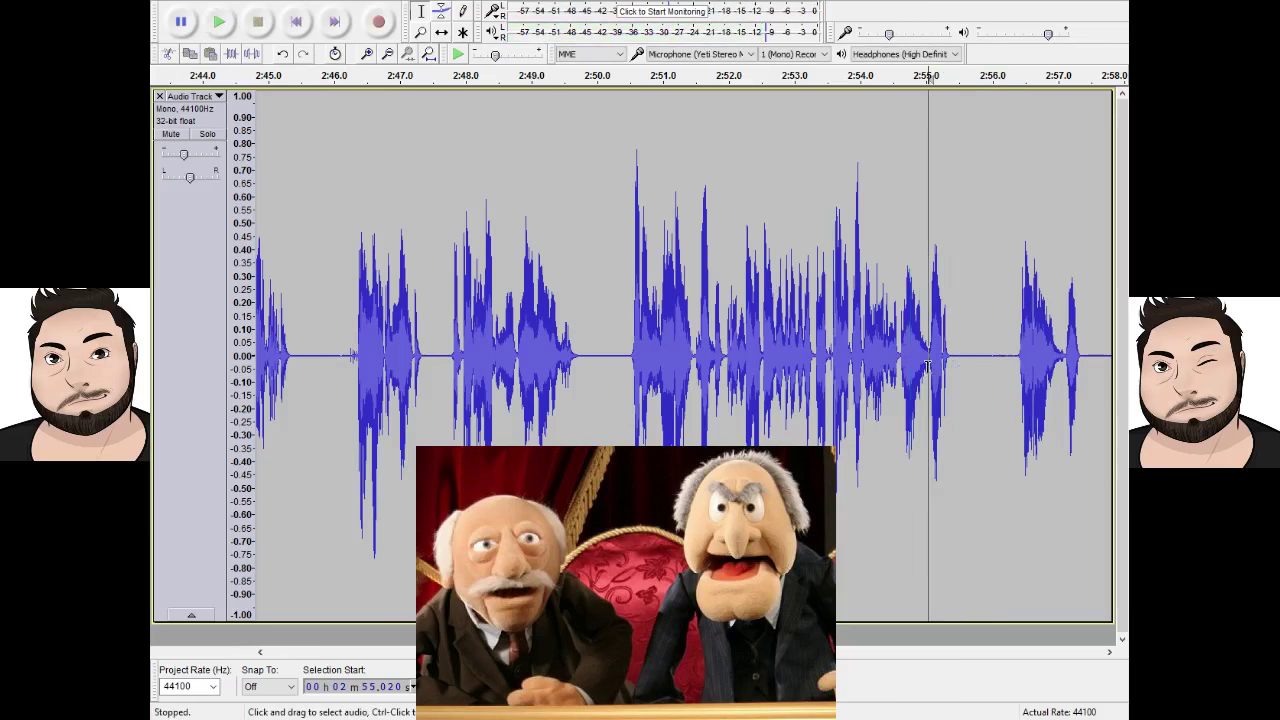
pyautogui.click(222, 22)
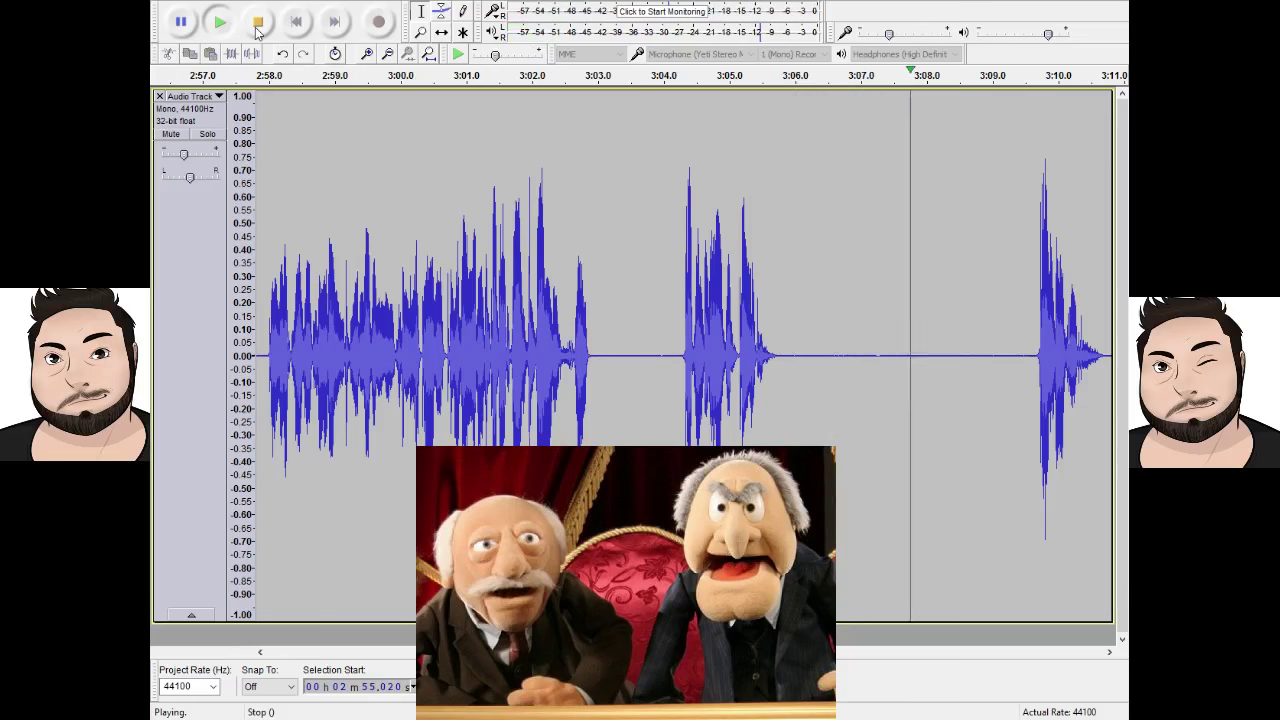
pyautogui.click(257, 24)
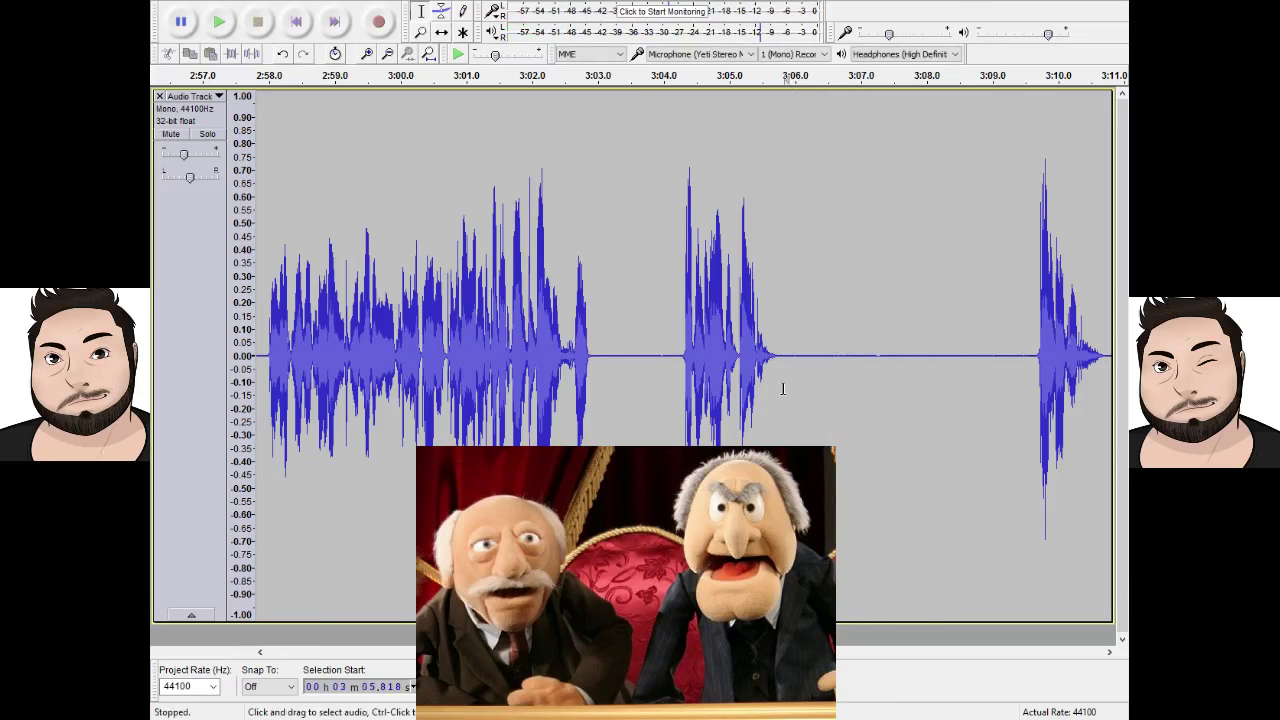
# Delete about 2 seconds of the long pause starting at 3 minutes 7.072 seconds and play the recording from the cut.
pyautogui.moveTo(783, 389); pyautogui.dragTo(1035, 436)
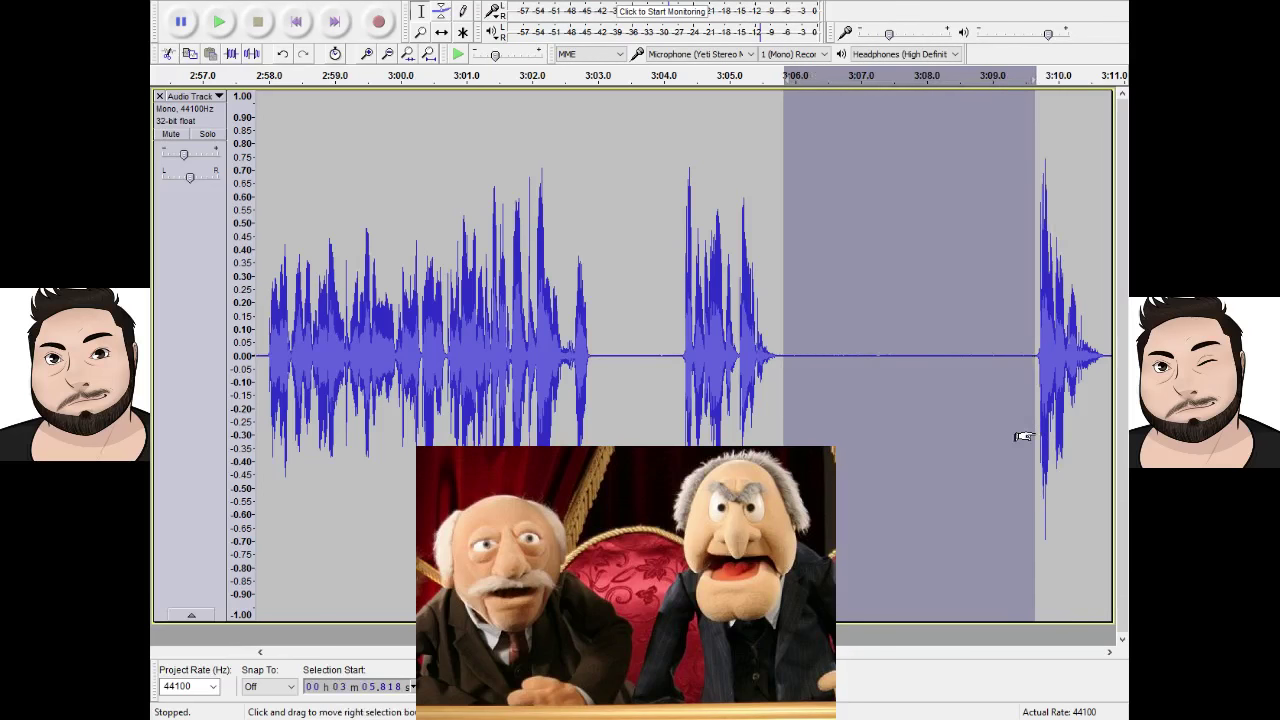
pyautogui.moveTo(866, 380); pyautogui.dragTo(997, 410)
pyautogui.press('Delete')
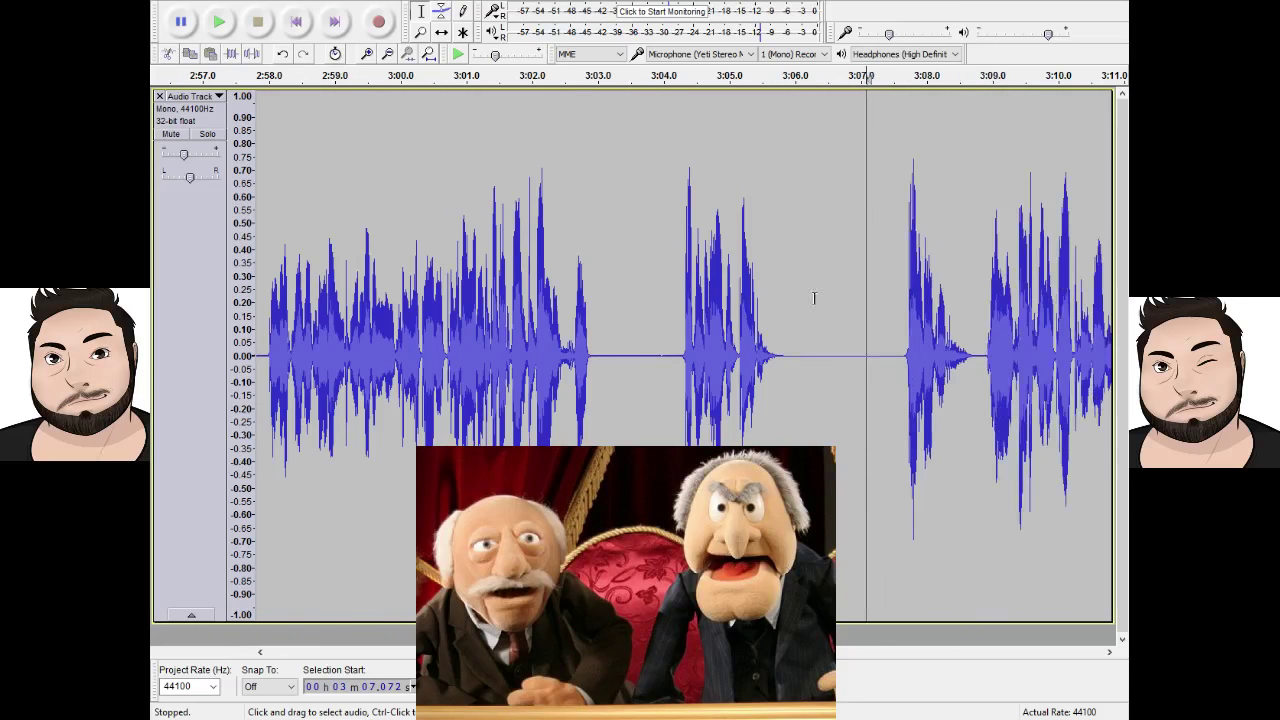
pyautogui.click(221, 22)
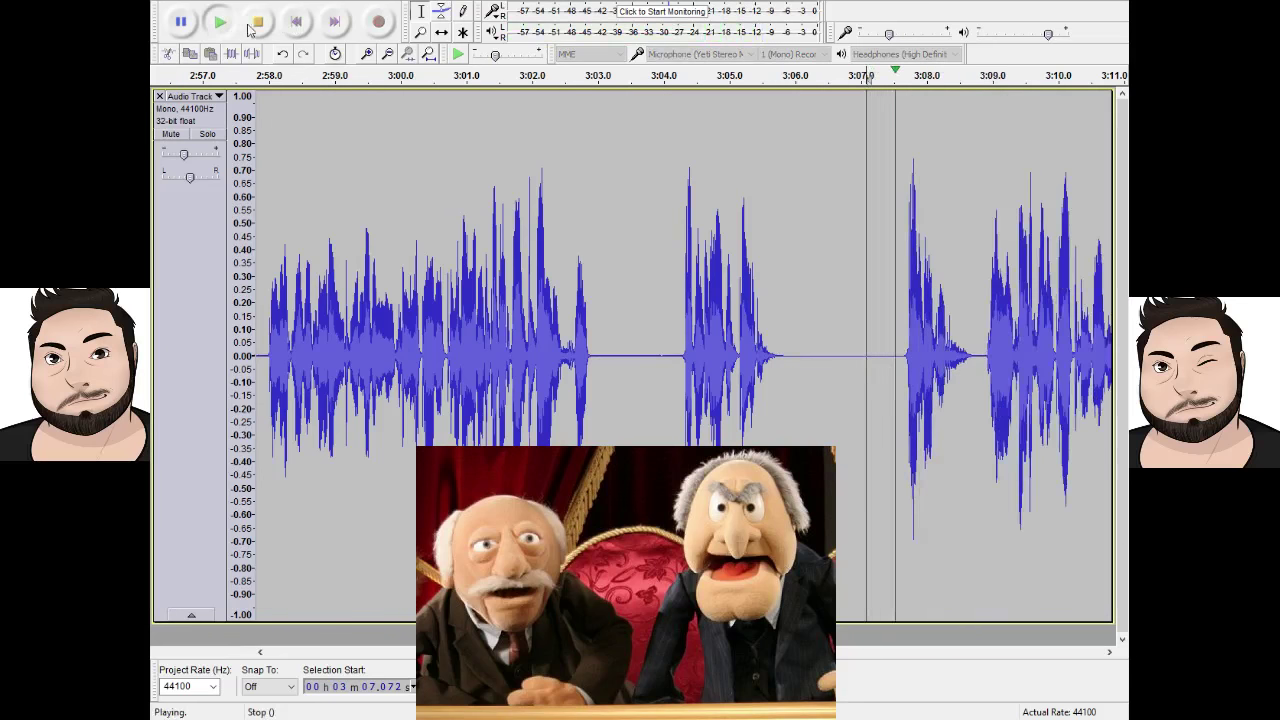
pyautogui.click(252, 26)
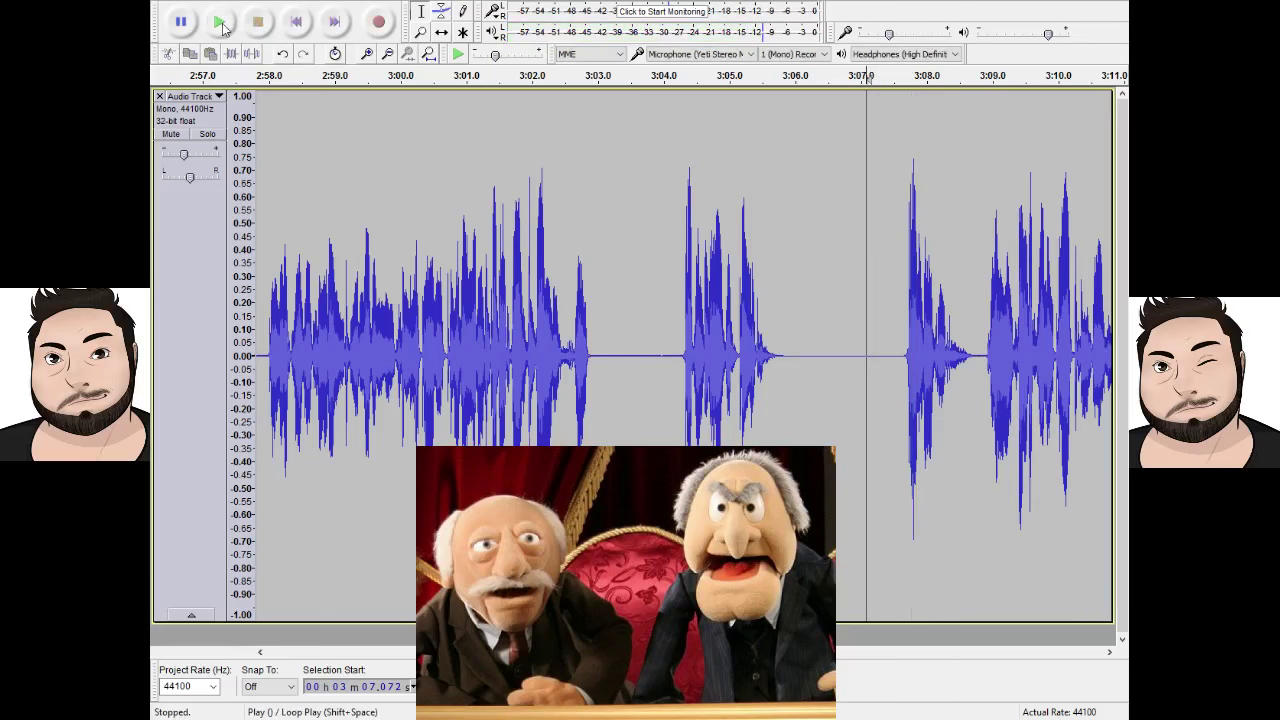
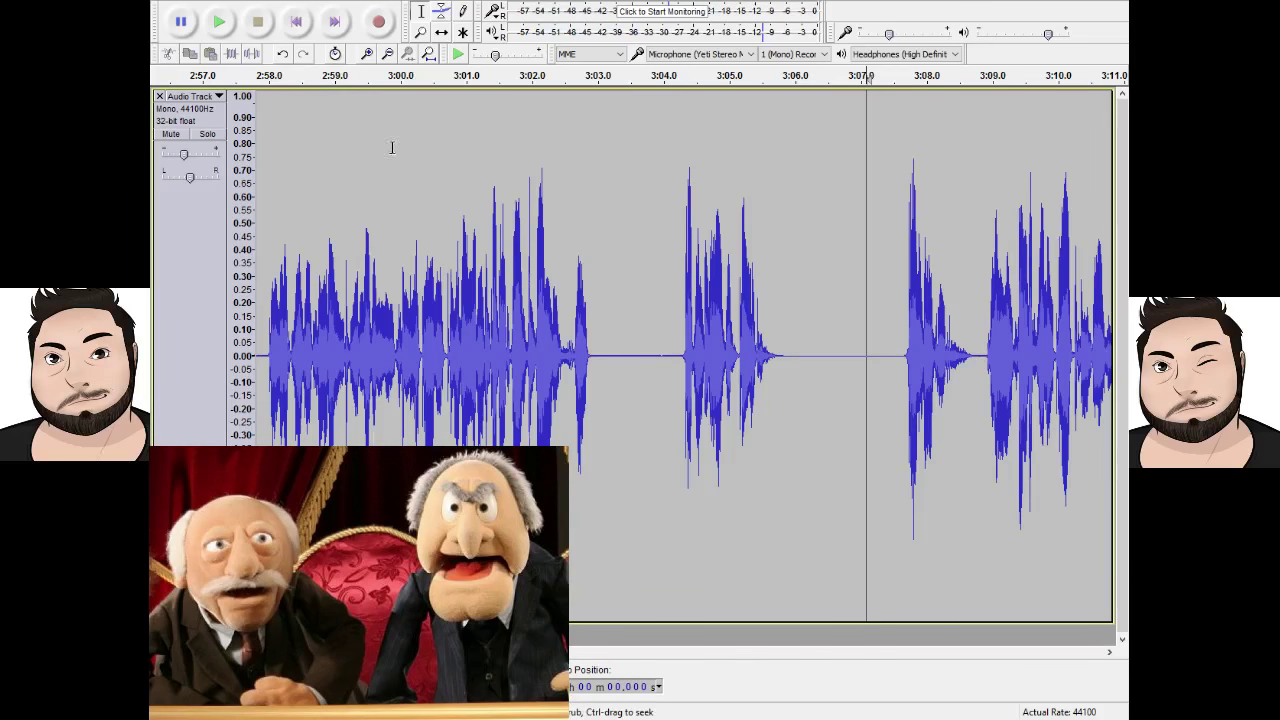
pyautogui.click(222, 23)
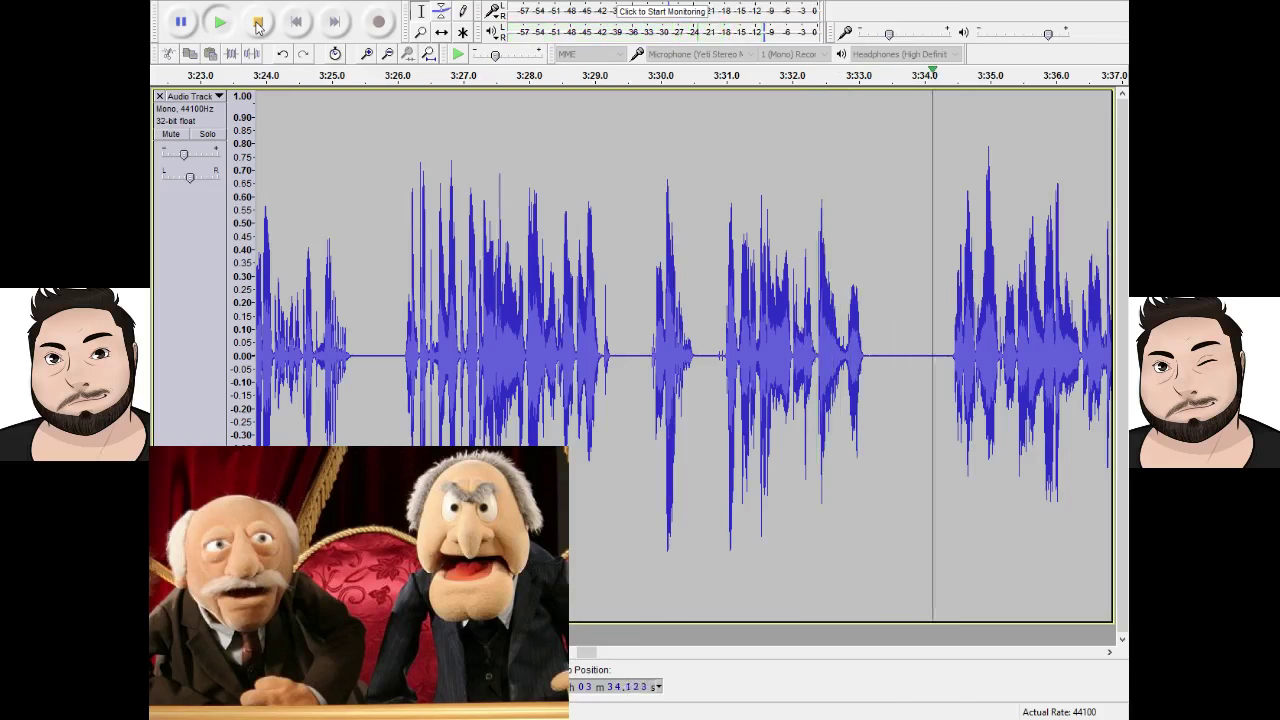
pyautogui.click(258, 25)
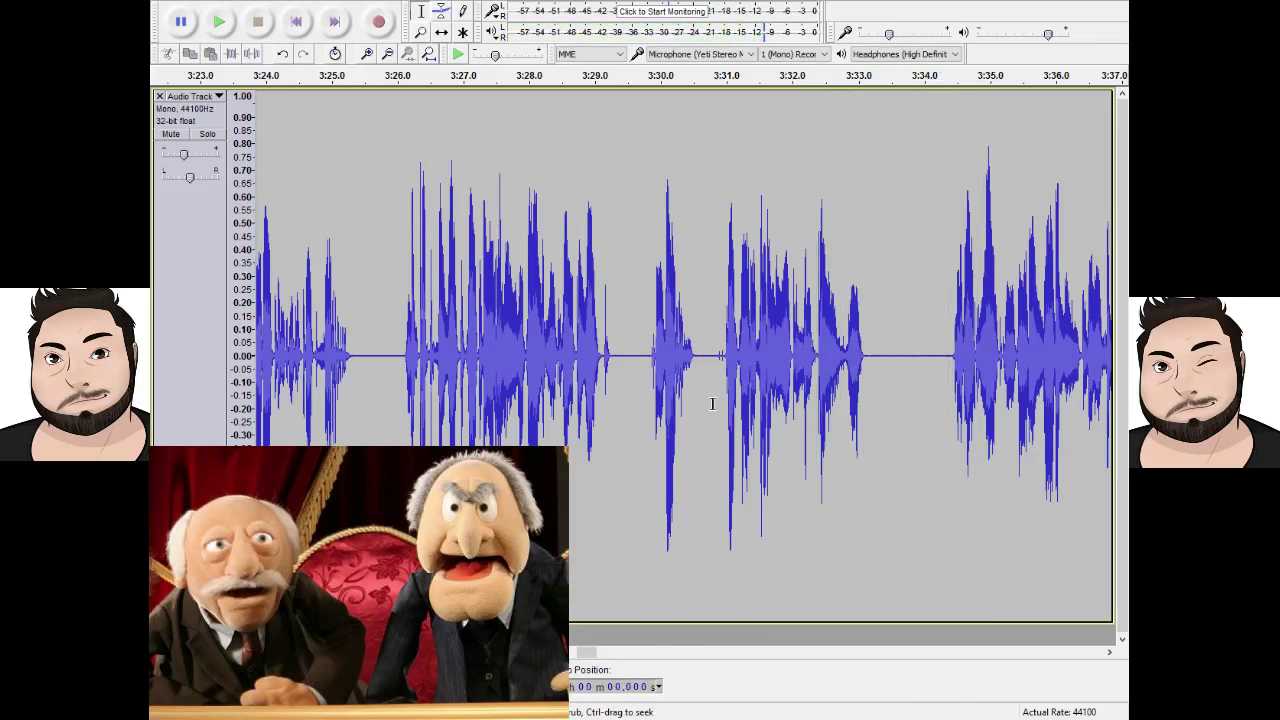
# Delete about 0.2 seconds containing the stray sound just before the speech at about 3 minutes 30.8 seconds.
pyautogui.moveTo(713, 404); pyautogui.dragTo(725, 405)
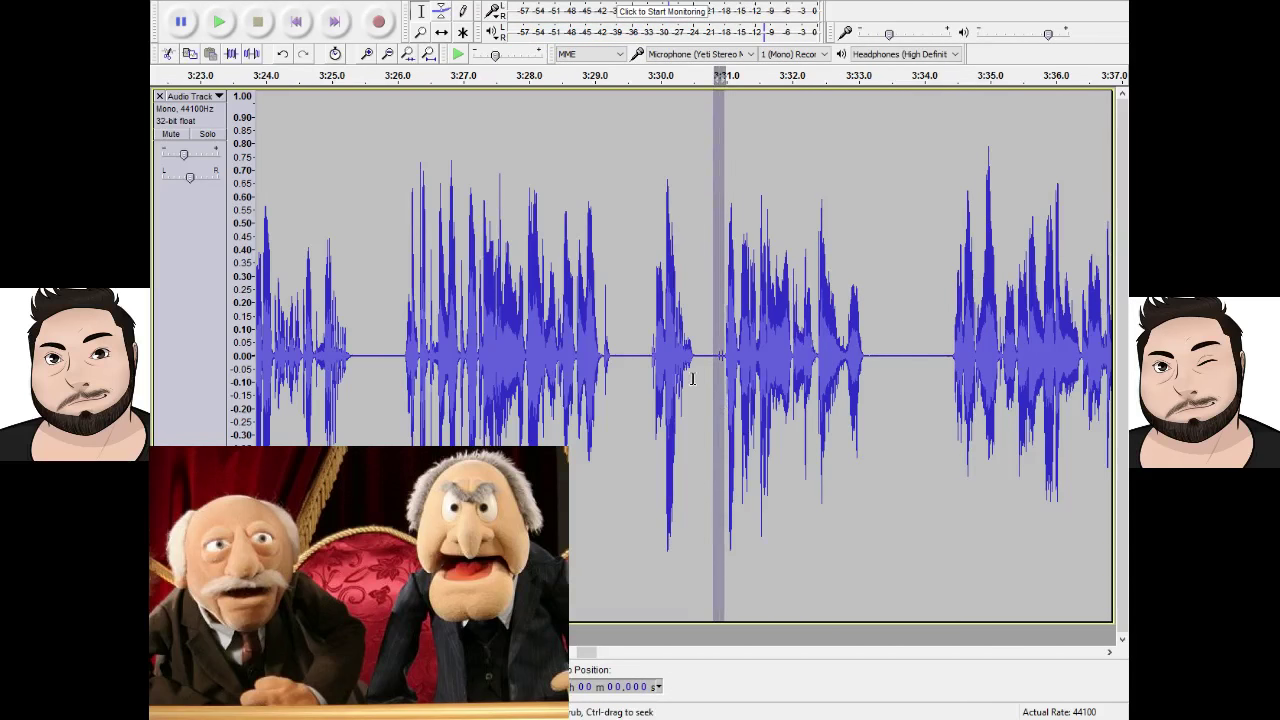
pyautogui.press('Delete')
pyautogui.click(658, 302)
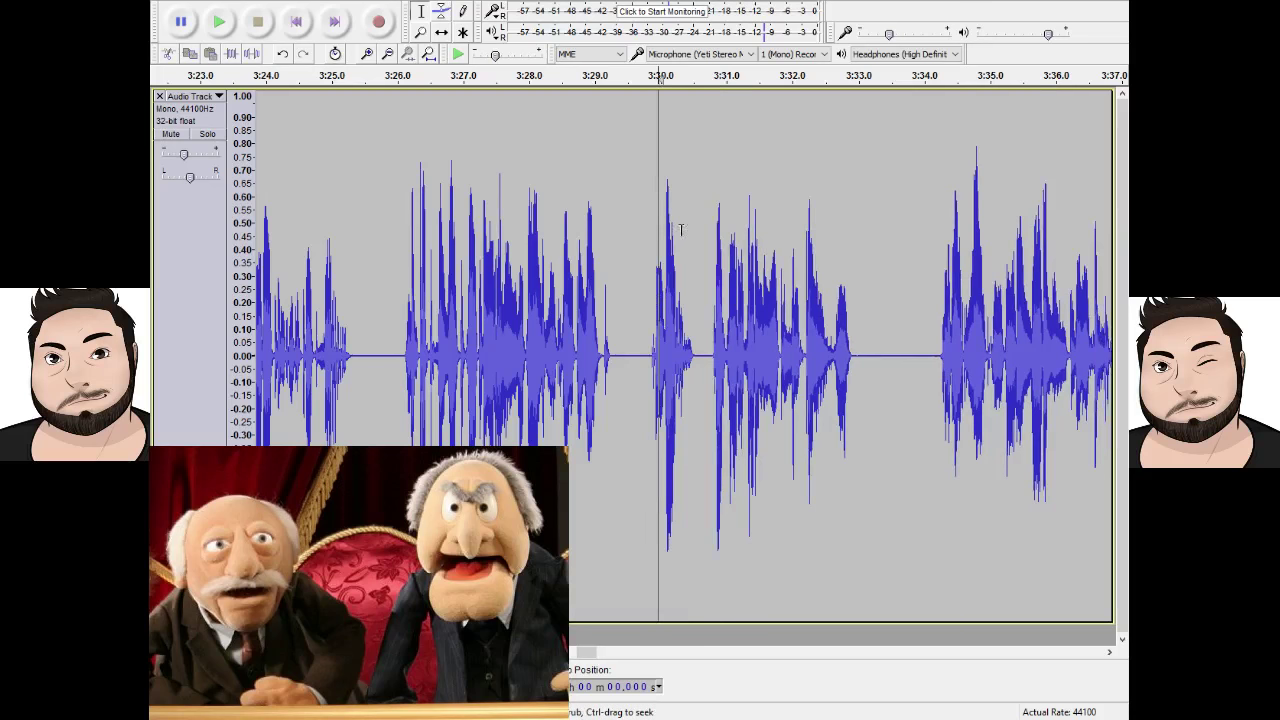
# Paste the copied silence into the pause at about 3 minutes 30.7 seconds, trim off its excess and play across it.
pyautogui.click(706, 360)
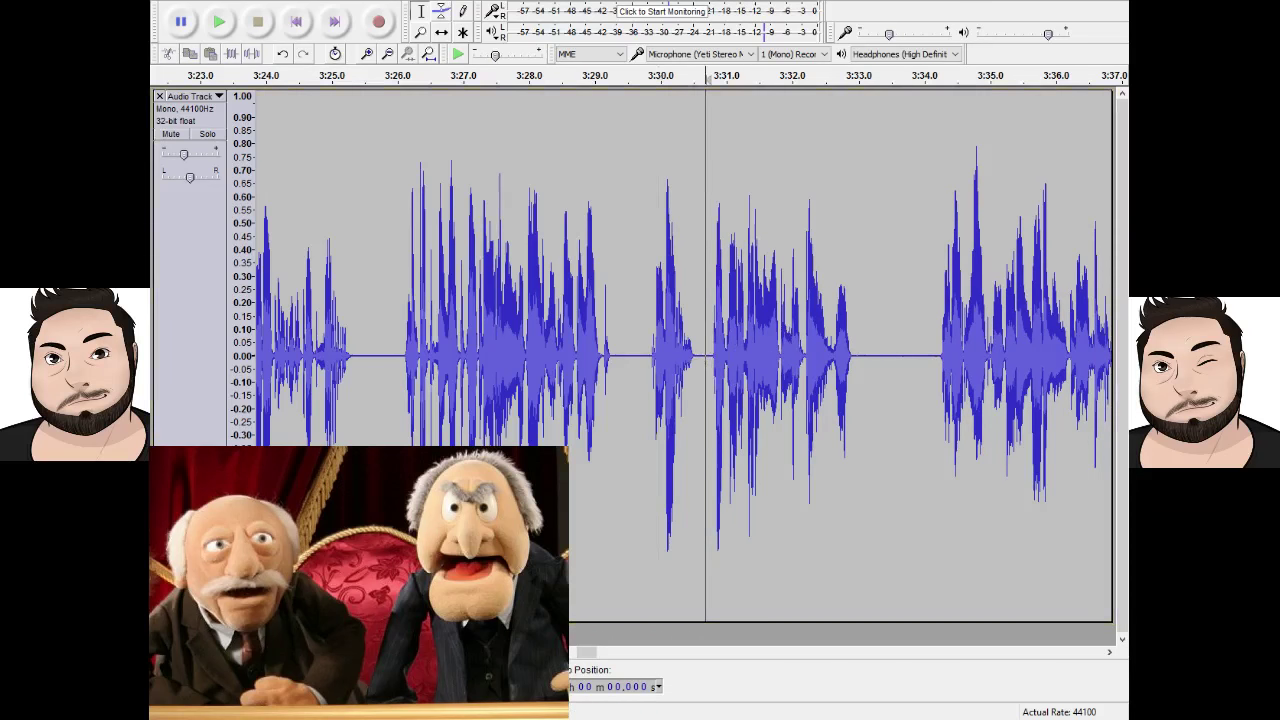
pyautogui.press('Return')
pyautogui.click(791, 362)
pyautogui.moveTo(915, 362); pyautogui.dragTo(735, 345)
pyautogui.press('Delete')
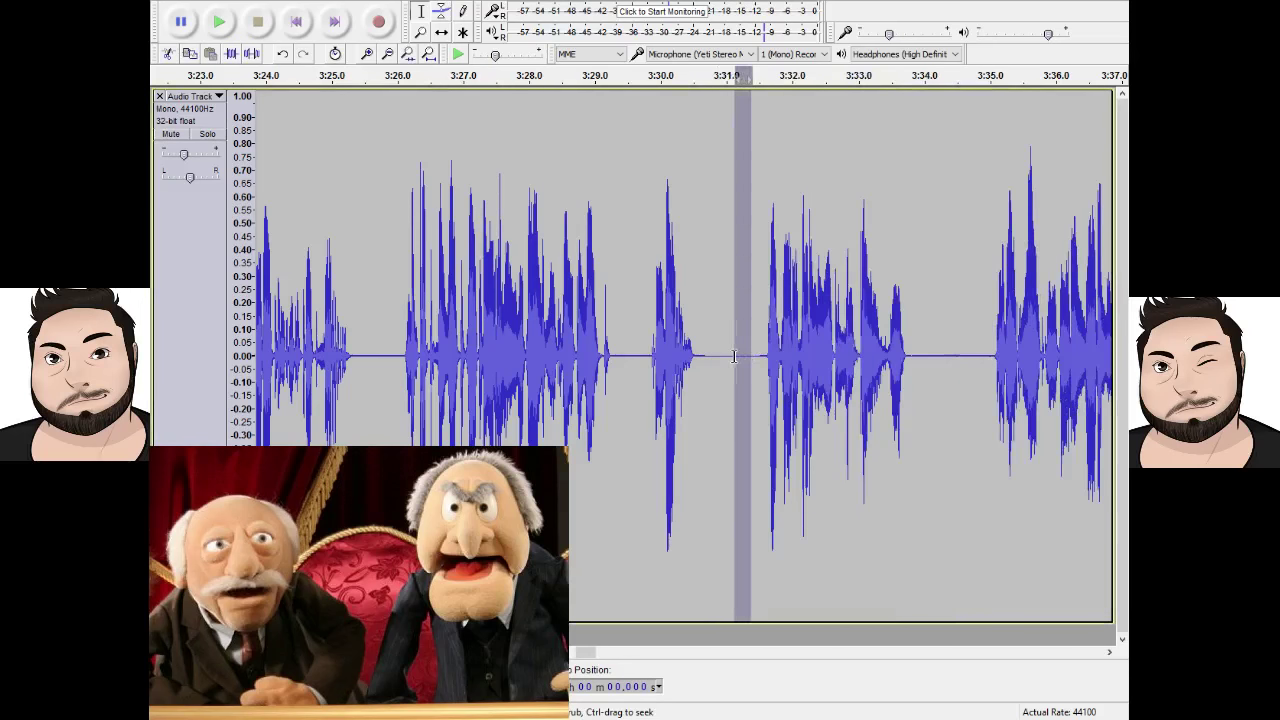
pyautogui.press('Delete')
pyautogui.click(643, 284)
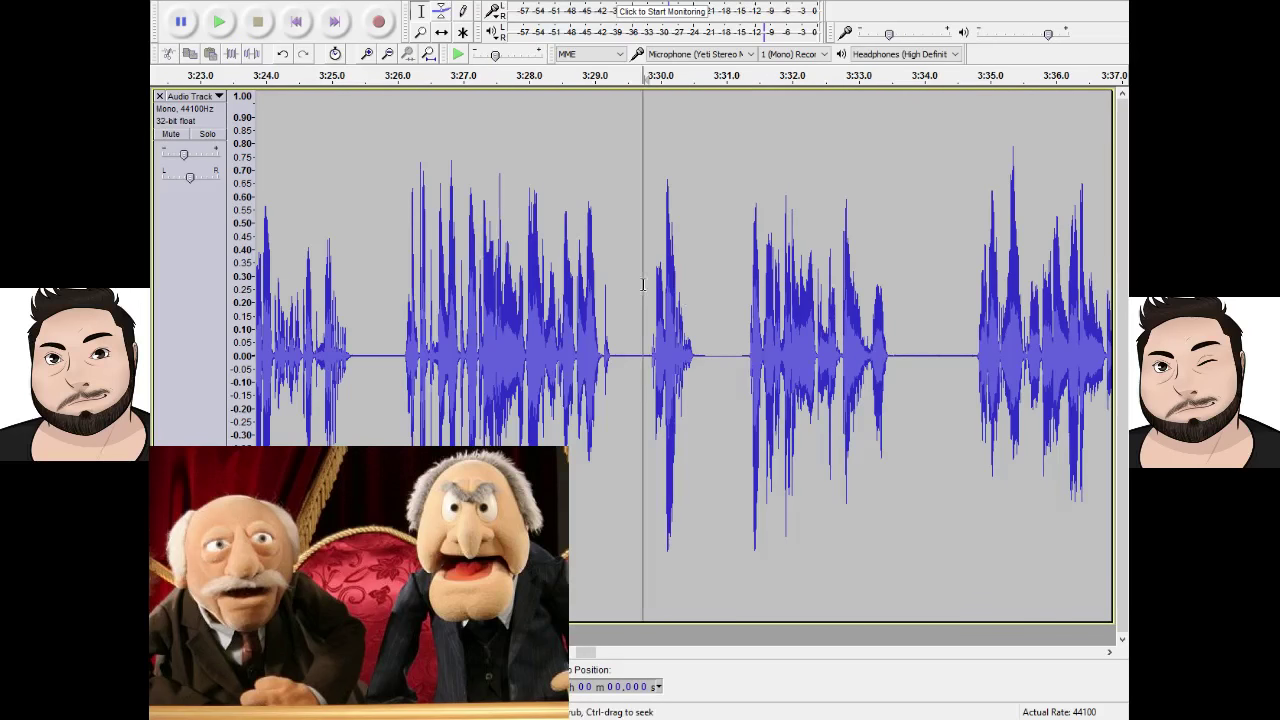
pyautogui.click(234, 23)
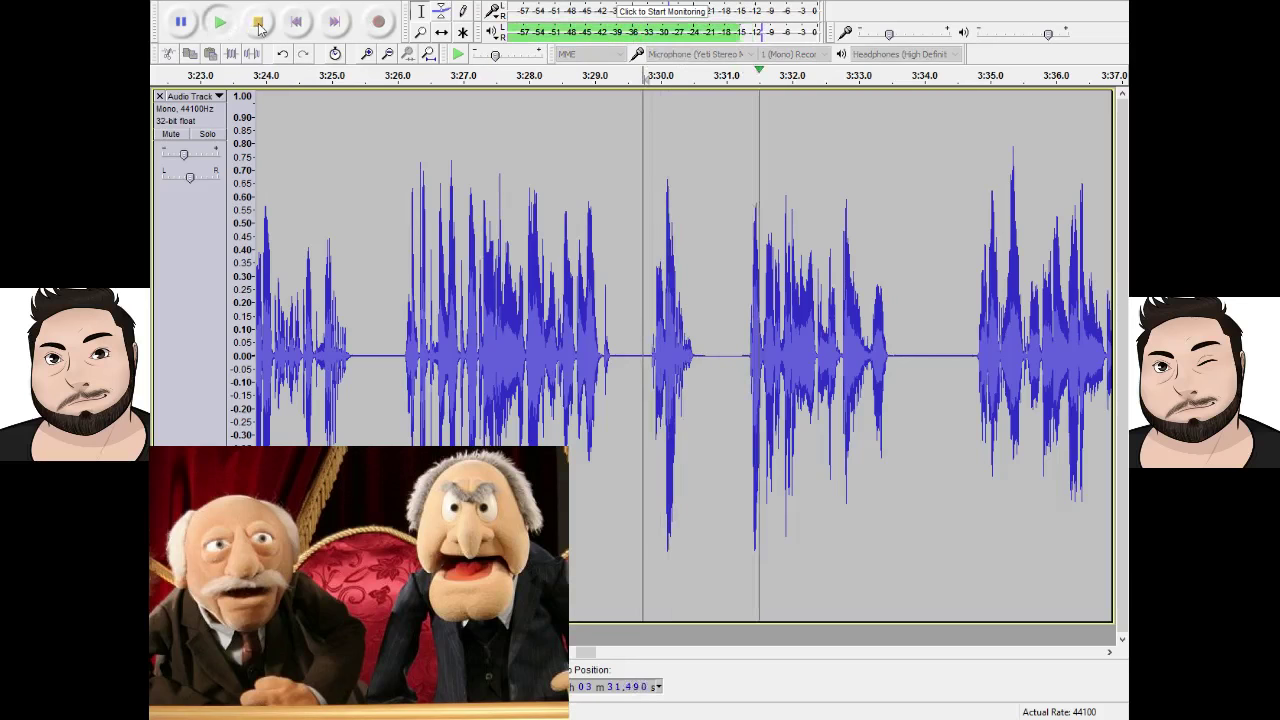
pyautogui.click(258, 23)
# Delete about 0.4 seconds of the pause starting at about 3 minutes 30.7 seconds and play from about 3 minutes 28.4 seconds.
pyautogui.moveTo(706, 425); pyautogui.dragTo(730, 425)
pyautogui.press('Delete')
pyautogui.click(557, 323)
pyautogui.click(219, 22)
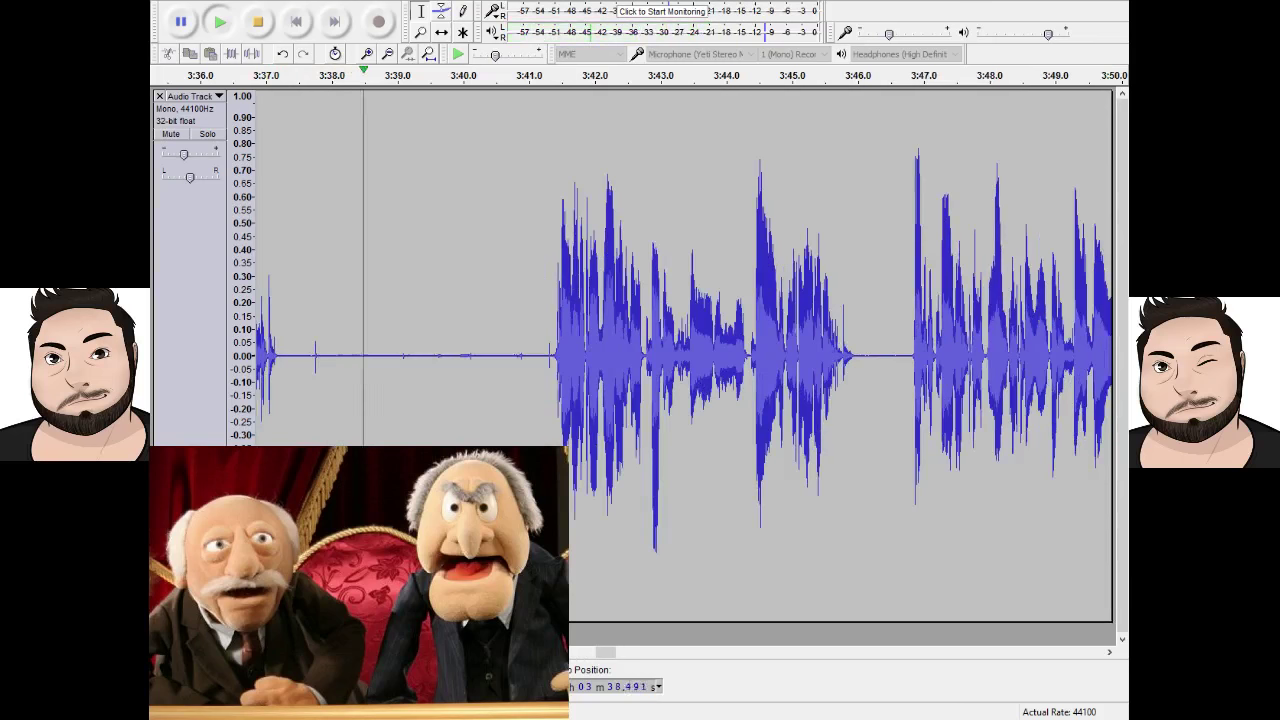
# Delete about 3.3 seconds of the noisy pause starting at about 3 minutes 37.7 seconds and play from about 3 minutes 36 seconds.
pyautogui.click(309, 398)
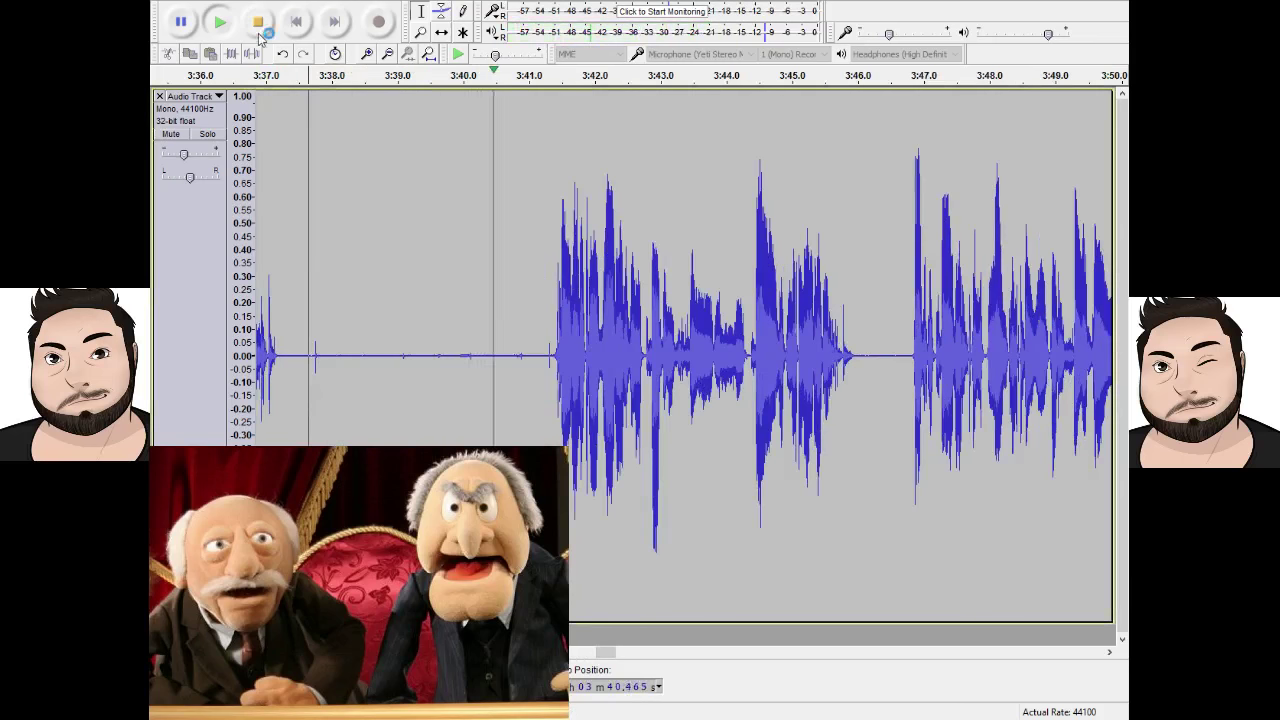
pyautogui.press('space')
pyautogui.moveTo(312, 392); pyautogui.dragTo(533, 430)
pyautogui.press('Delete')
pyautogui.moveTo(318, 380); pyautogui.dragTo(412, 372)
pyautogui.click(360, 300)
pyautogui.click(226, 26)
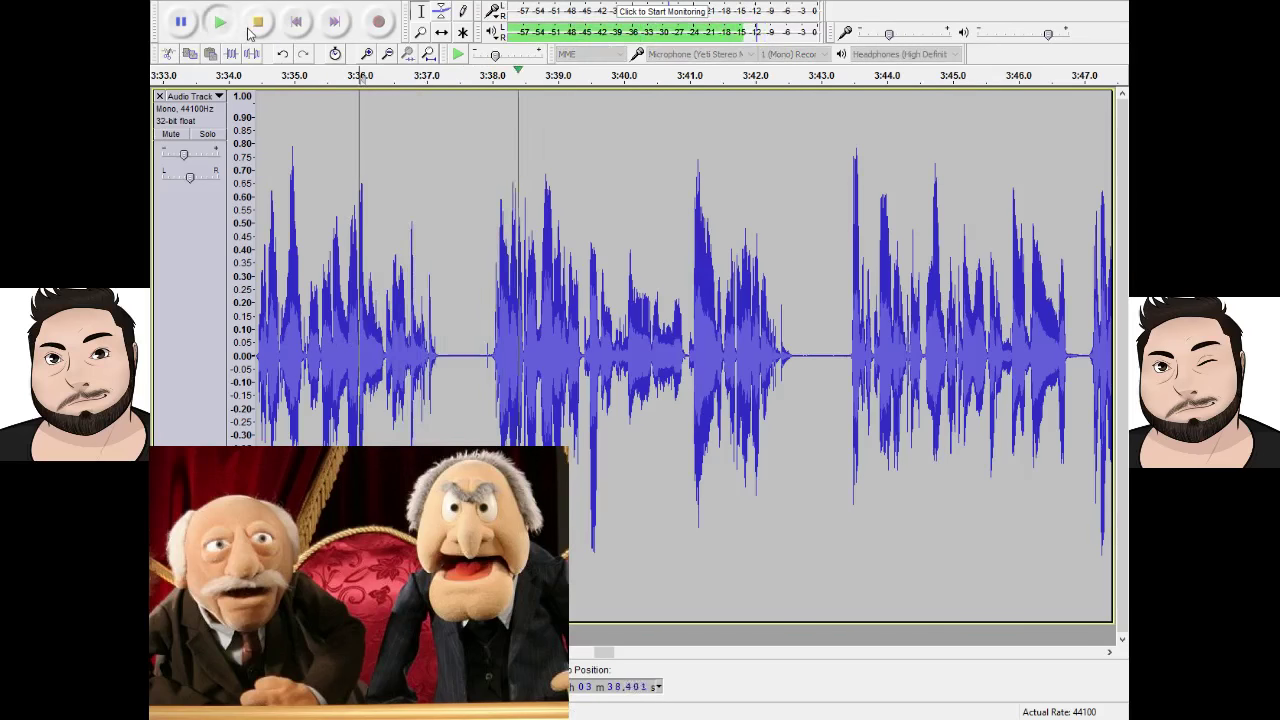
pyautogui.click(257, 21)
# Paste the copied silence at about 3 minutes 37.4 seconds, delete about 2.4 seconds right before the following speech, and play across the gap.
pyautogui.click(454, 407)
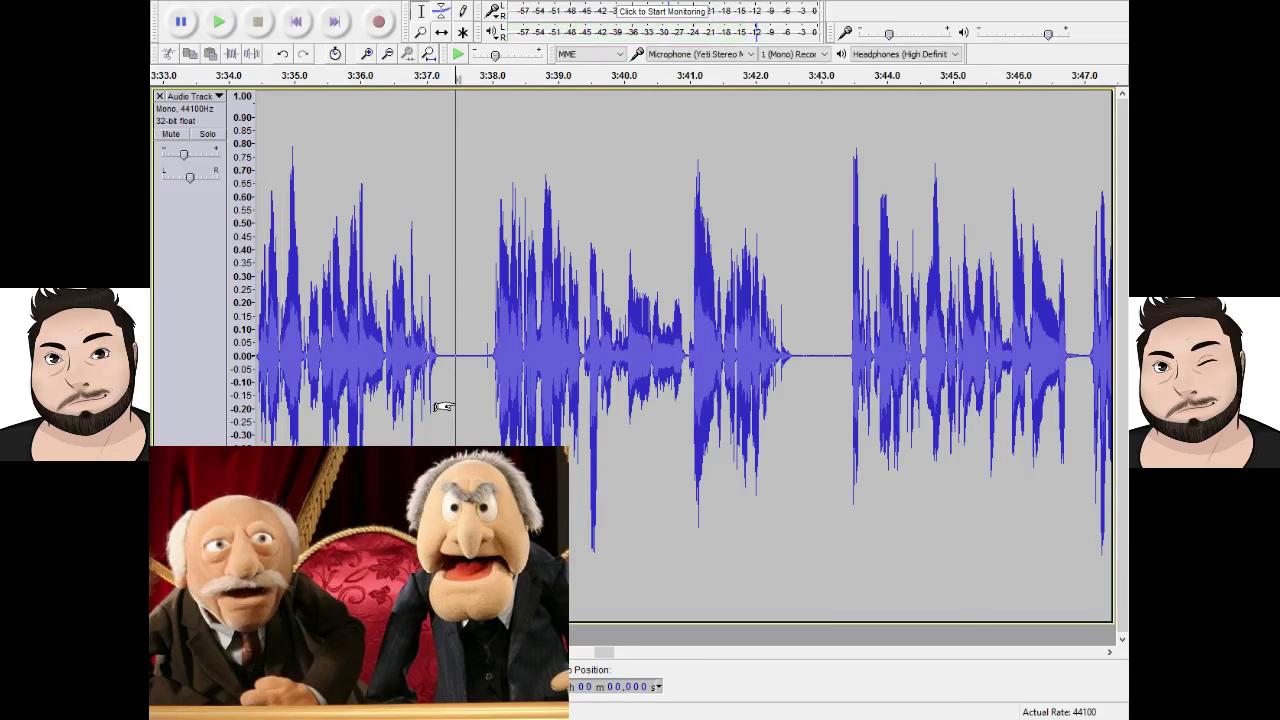
pyautogui.hotkey('ctrl', 'v')
pyautogui.click(566, 383)
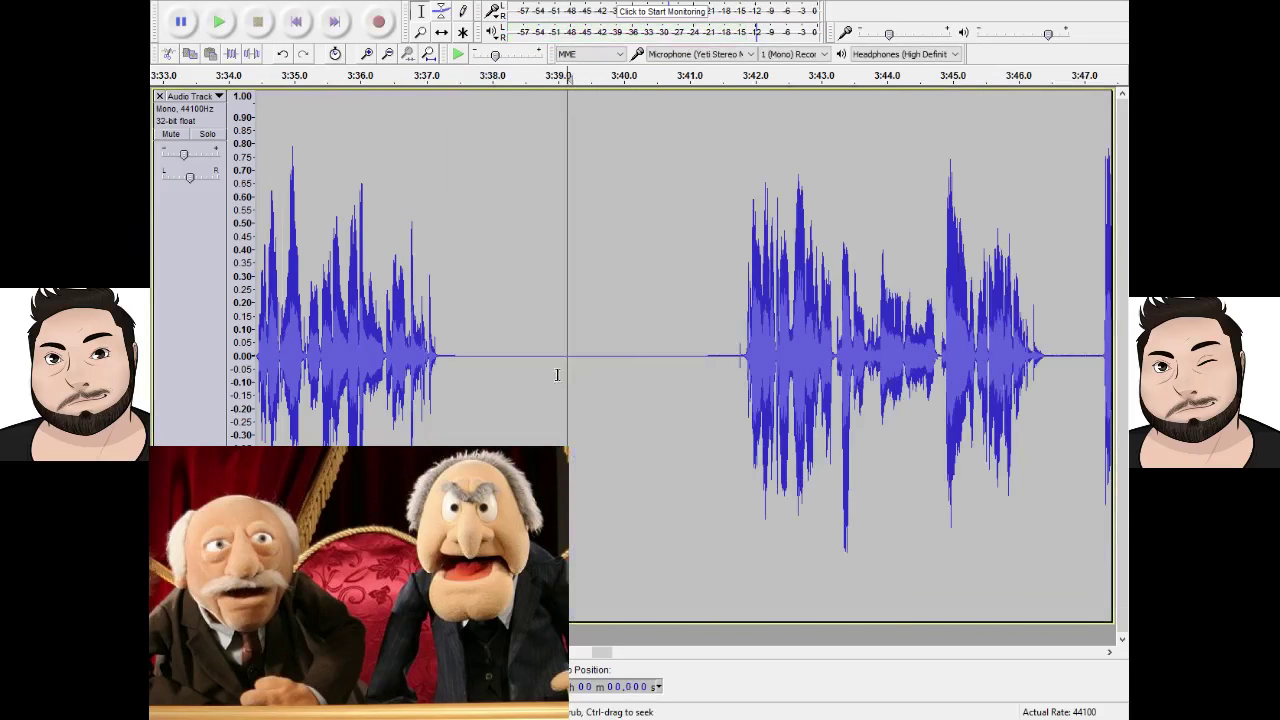
pyautogui.moveTo(587, 380); pyautogui.dragTo(744, 380)
pyautogui.press('Delete')
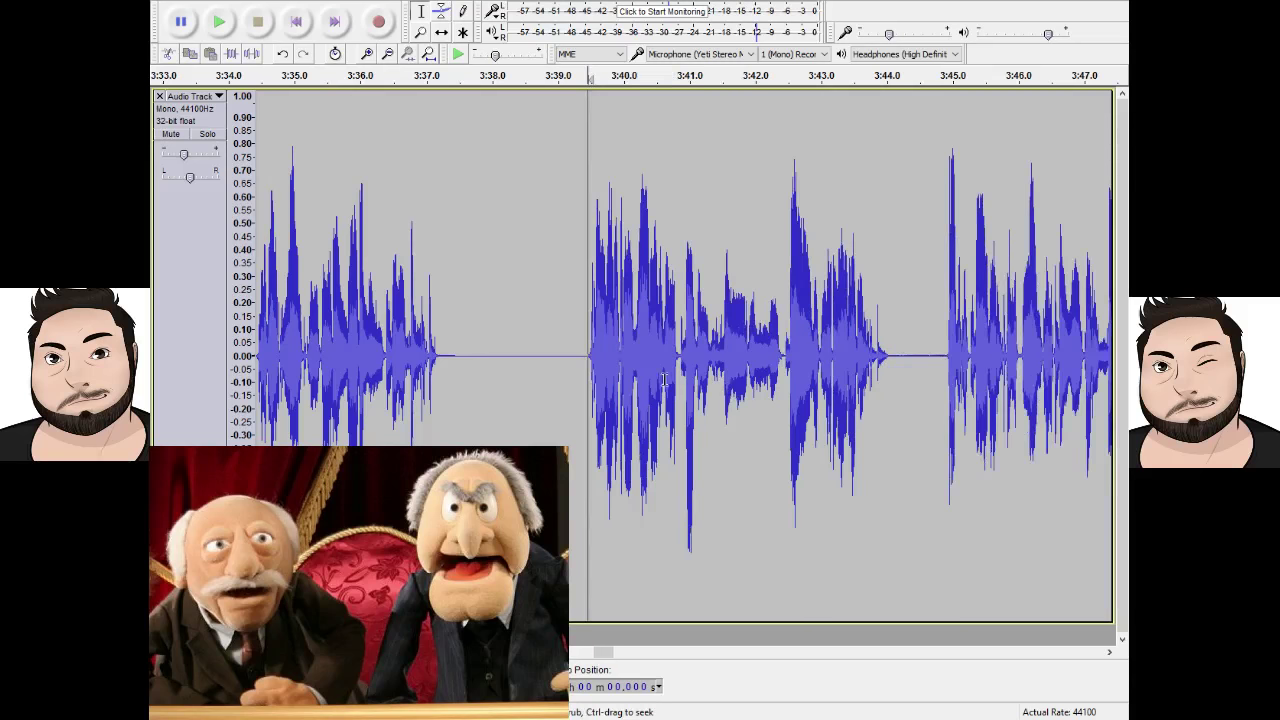
pyautogui.click(497, 352)
pyautogui.click(406, 336)
pyautogui.click(235, 34)
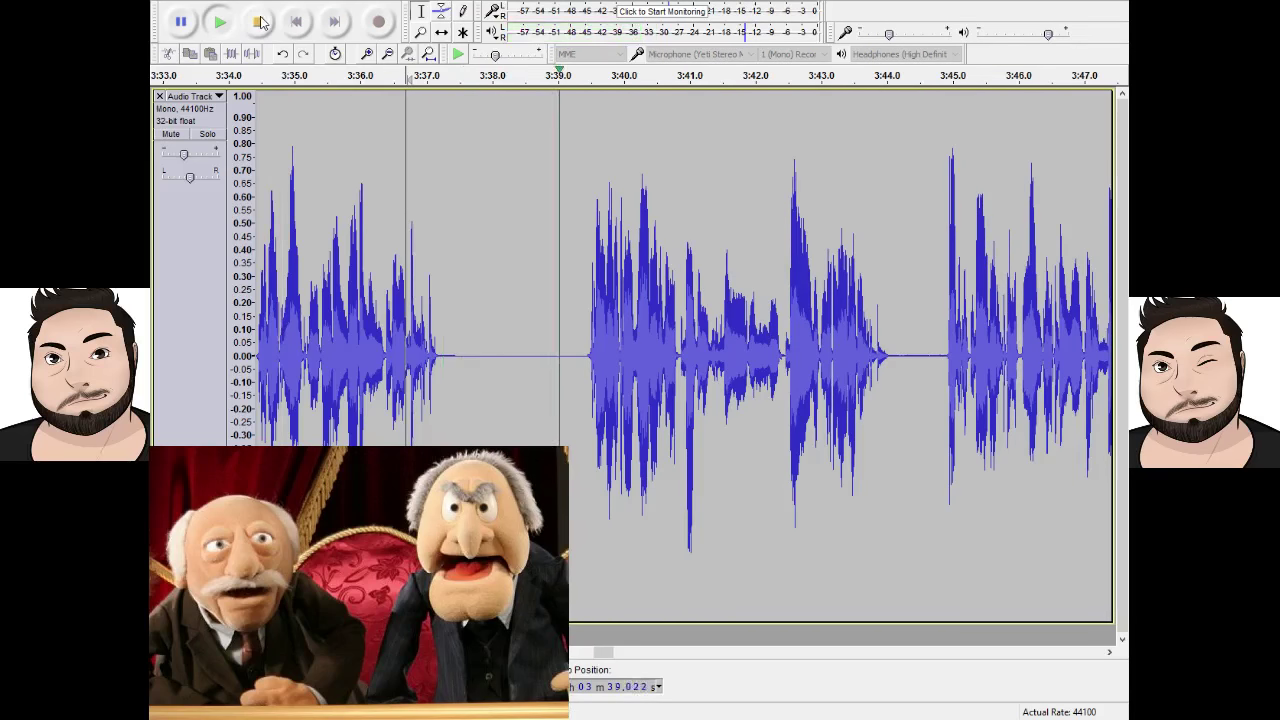
pyautogui.click(258, 21)
# Delete about 0.8 seconds of the silence starting at about 3 minutes 37.9 seconds and play on to about 3 minutes 59 seconds.
pyautogui.moveTo(485, 400); pyautogui.dragTo(535, 403)
pyautogui.press('Delete')
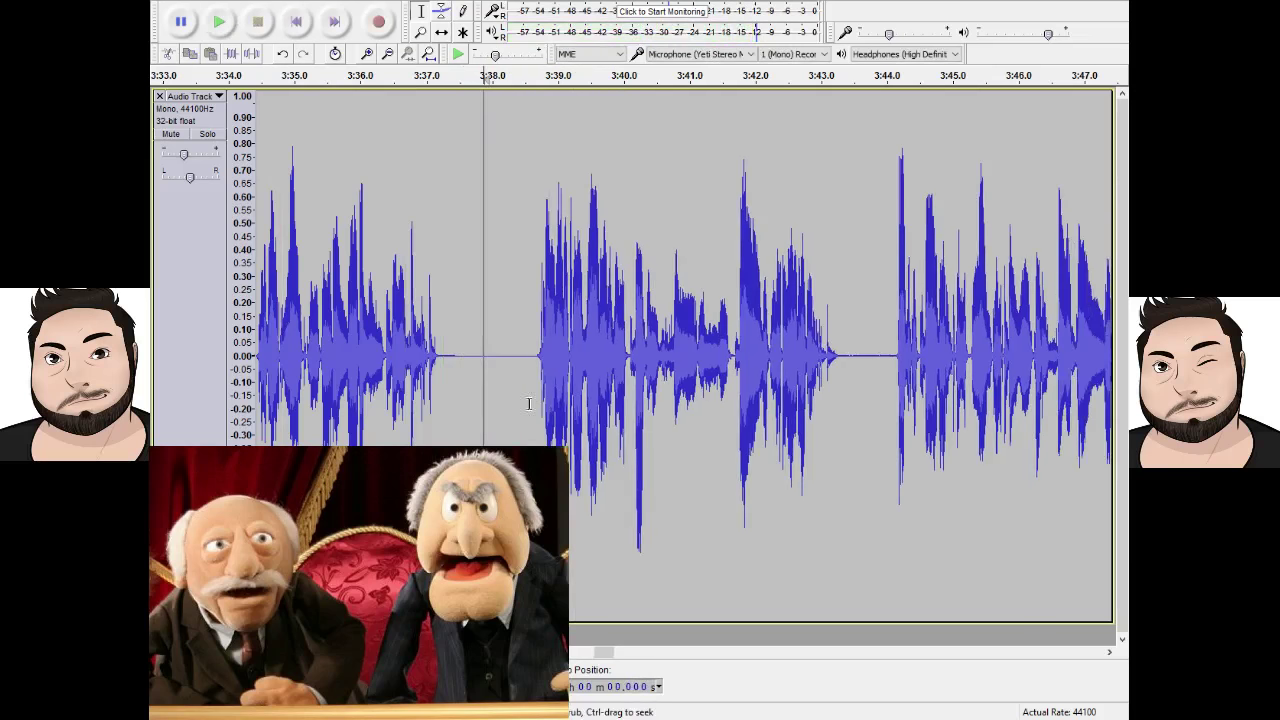
pyautogui.press('space')
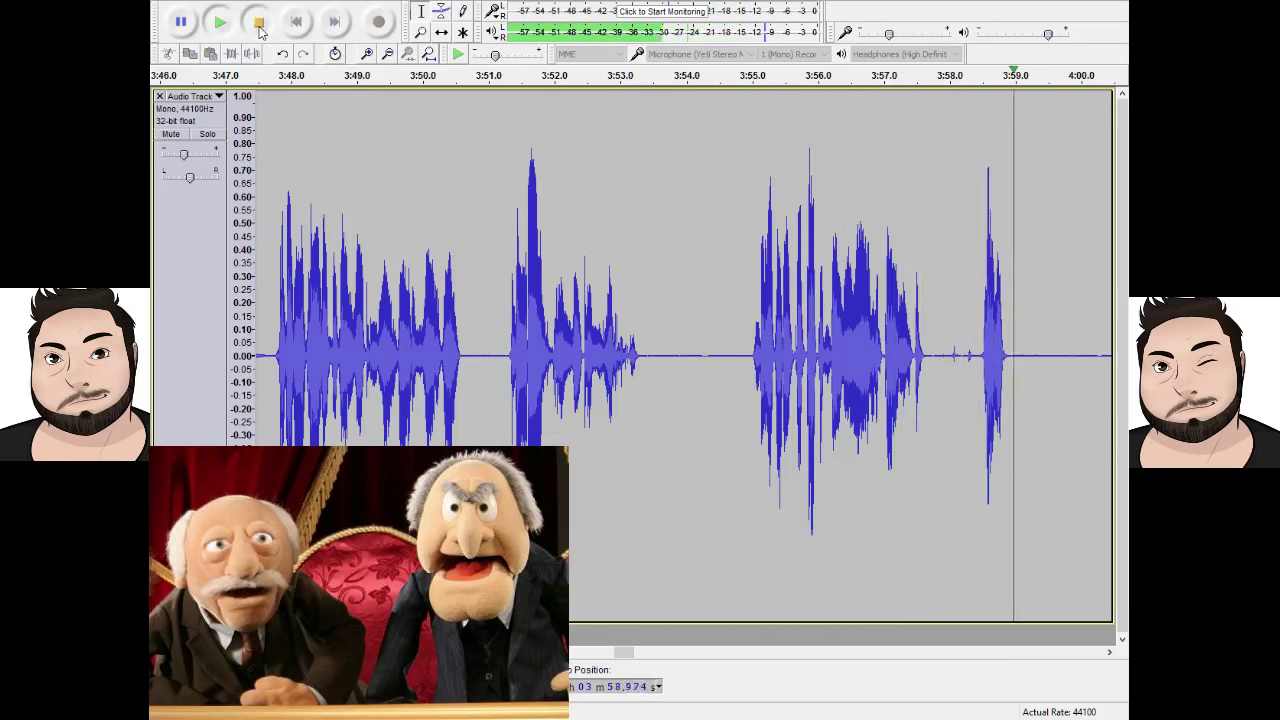
pyautogui.click(258, 24)
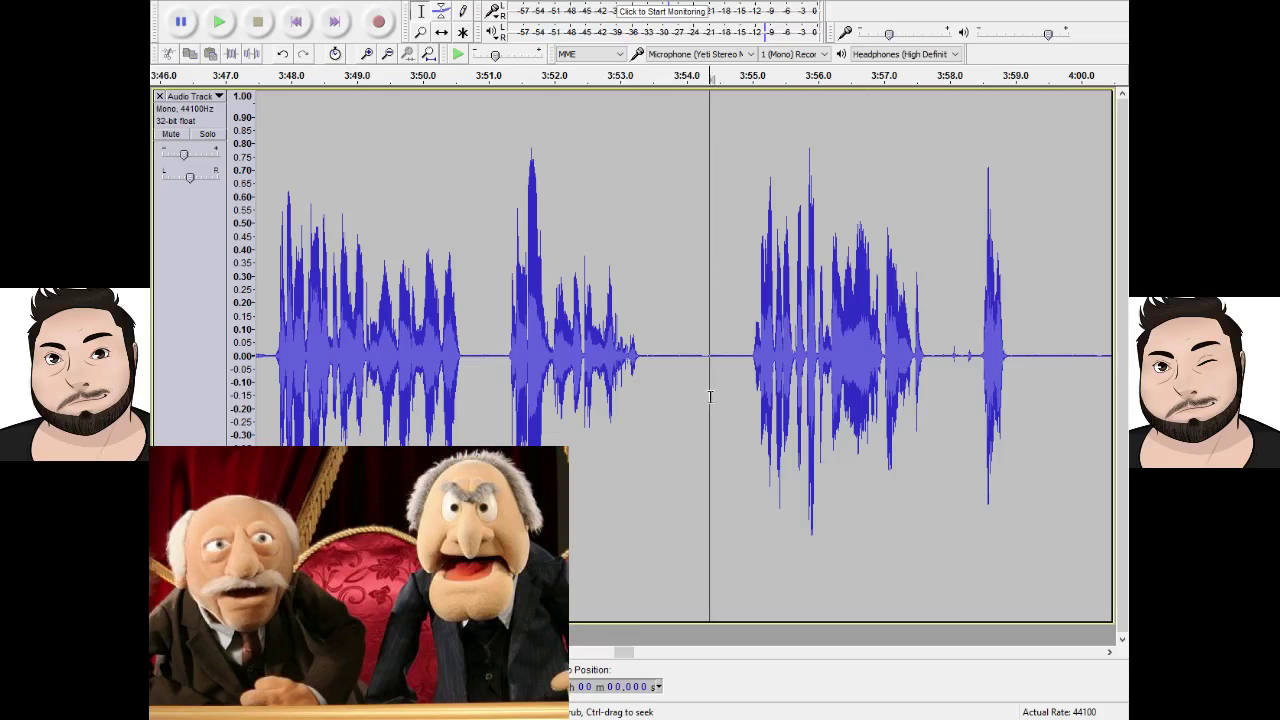
# Try deleting the passage from about 3 minutes 54.3 seconds to 4 minutes 18.6 seconds, play from the cut, and undo the deletion.
pyautogui.moveTo(710, 397); pyautogui.dragTo(539, 362)
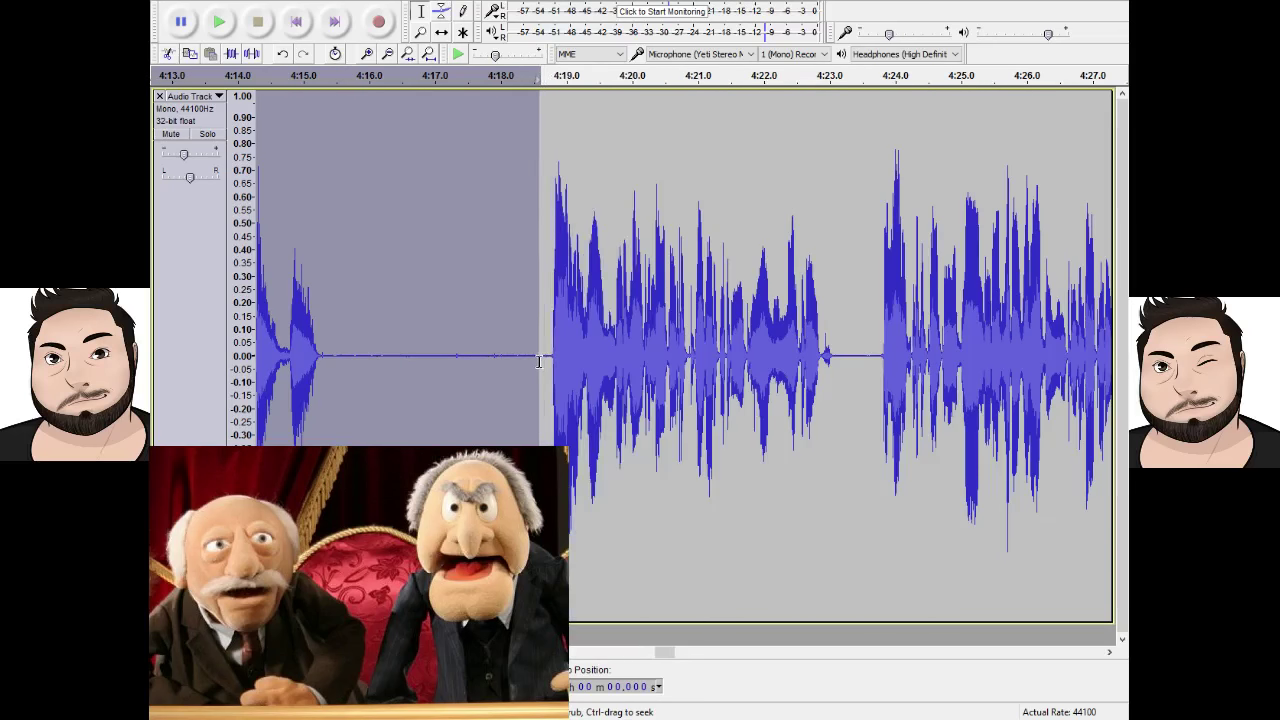
pyautogui.press('Delete')
pyautogui.click(220, 22)
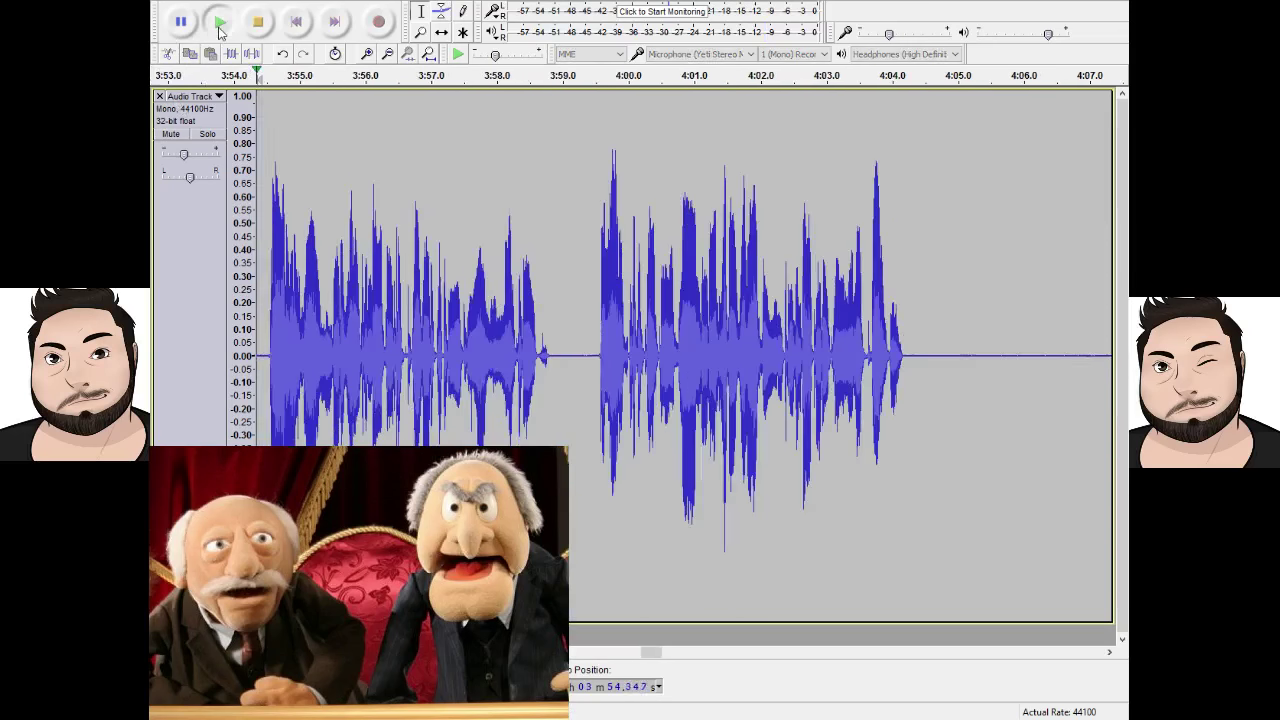
pyautogui.click(260, 20)
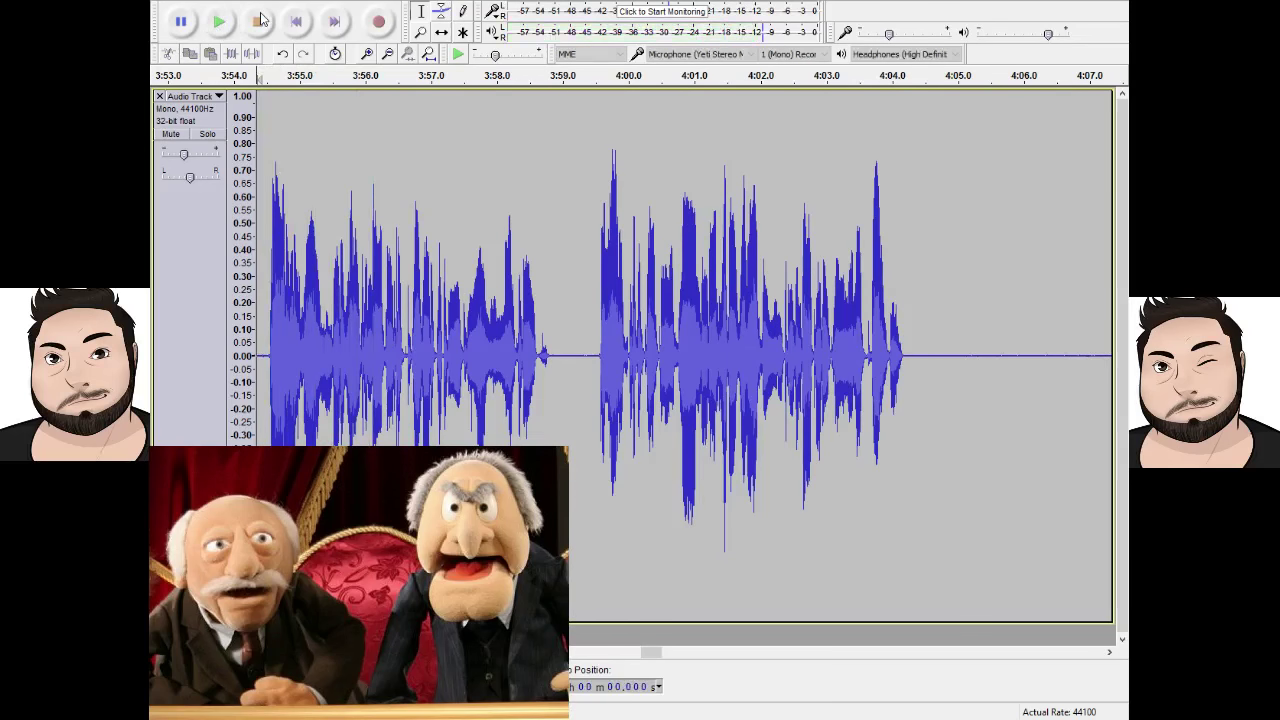
pyautogui.hotkey('ctrl', 'z')
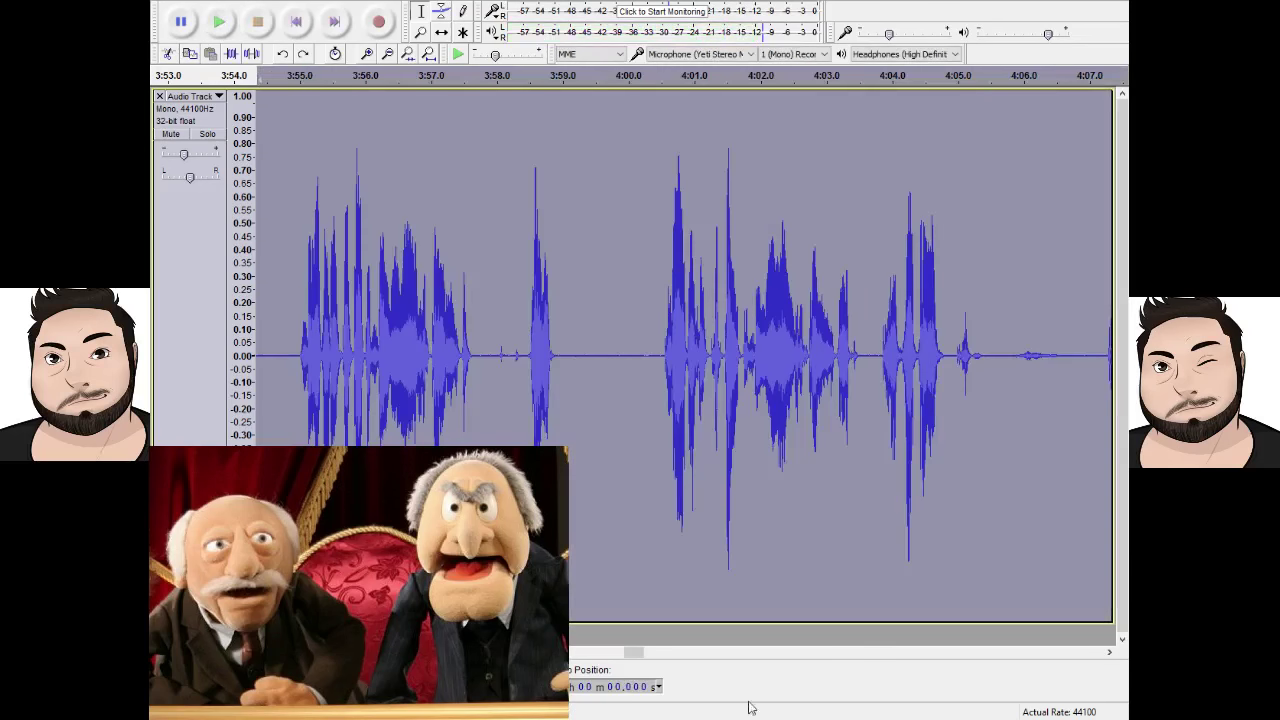
# Delete the passage from about 3 minutes 54.3 seconds to 4 minutes 7.2 seconds and play across the cut.
pyautogui.click(1112, 652)
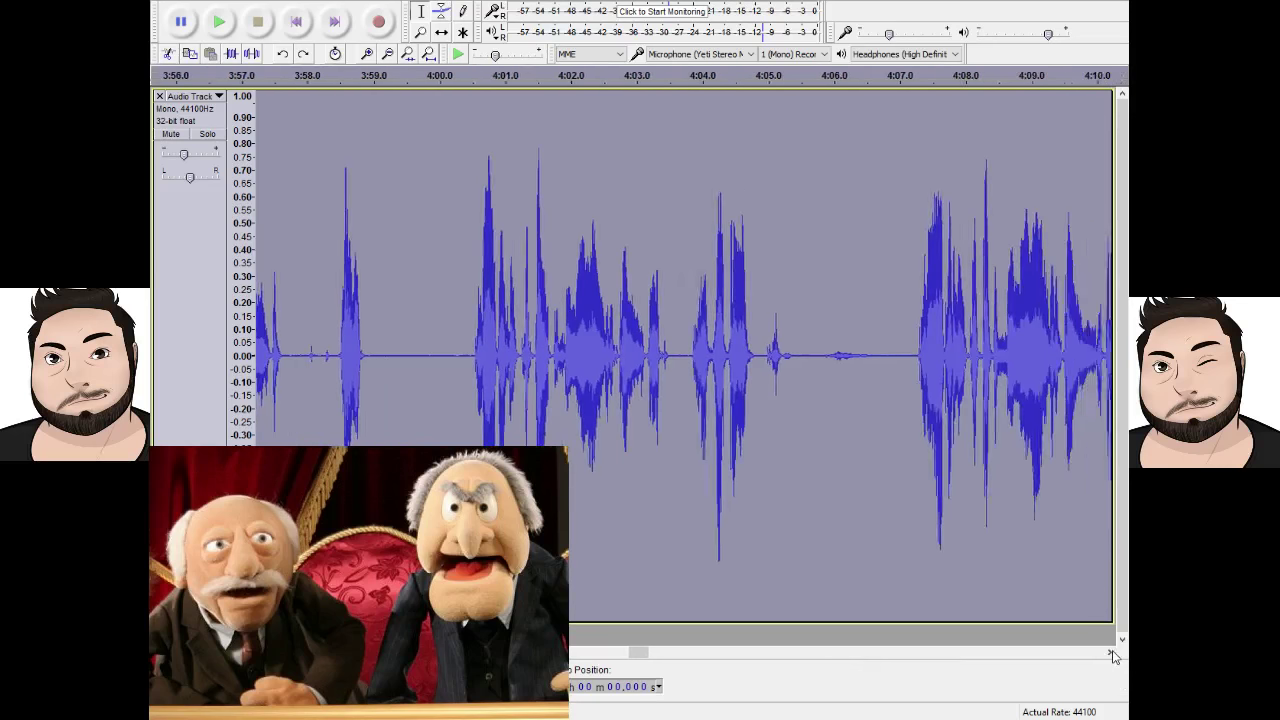
pyautogui.moveTo(1095, 450); pyautogui.dragTo(1067, 547)
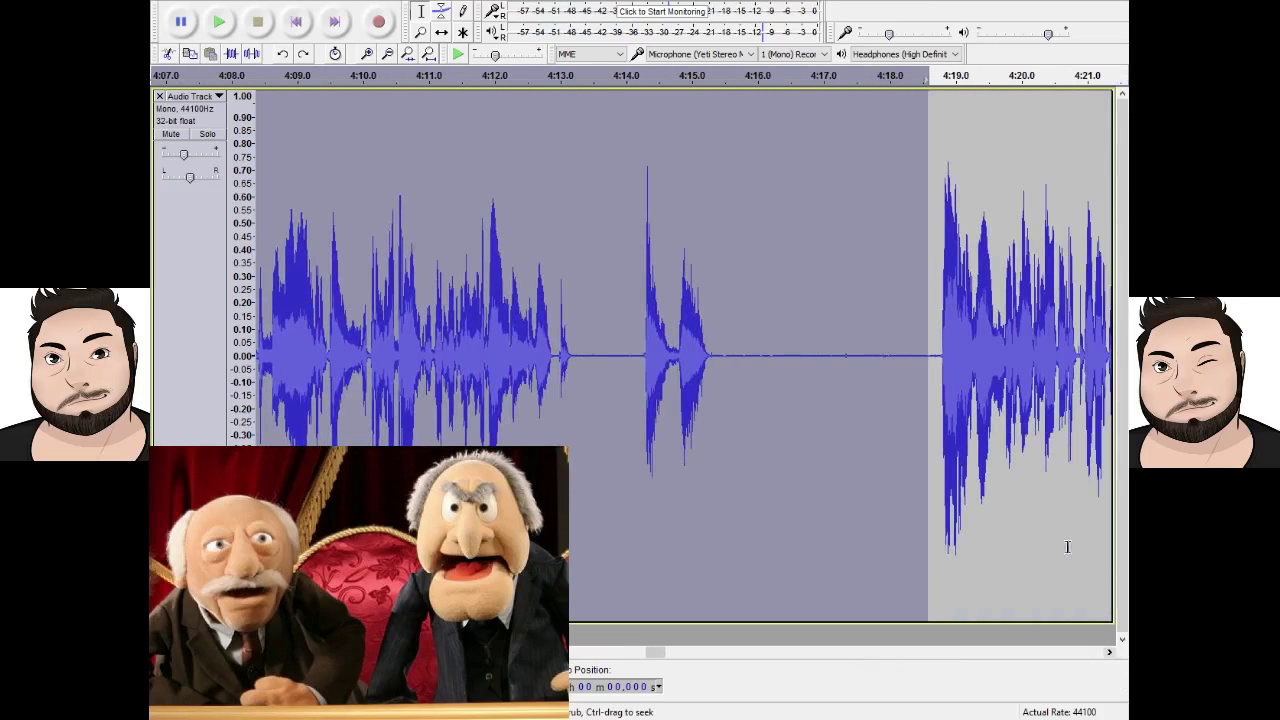
pyautogui.moveTo(916, 327); pyautogui.dragTo(302, 277)
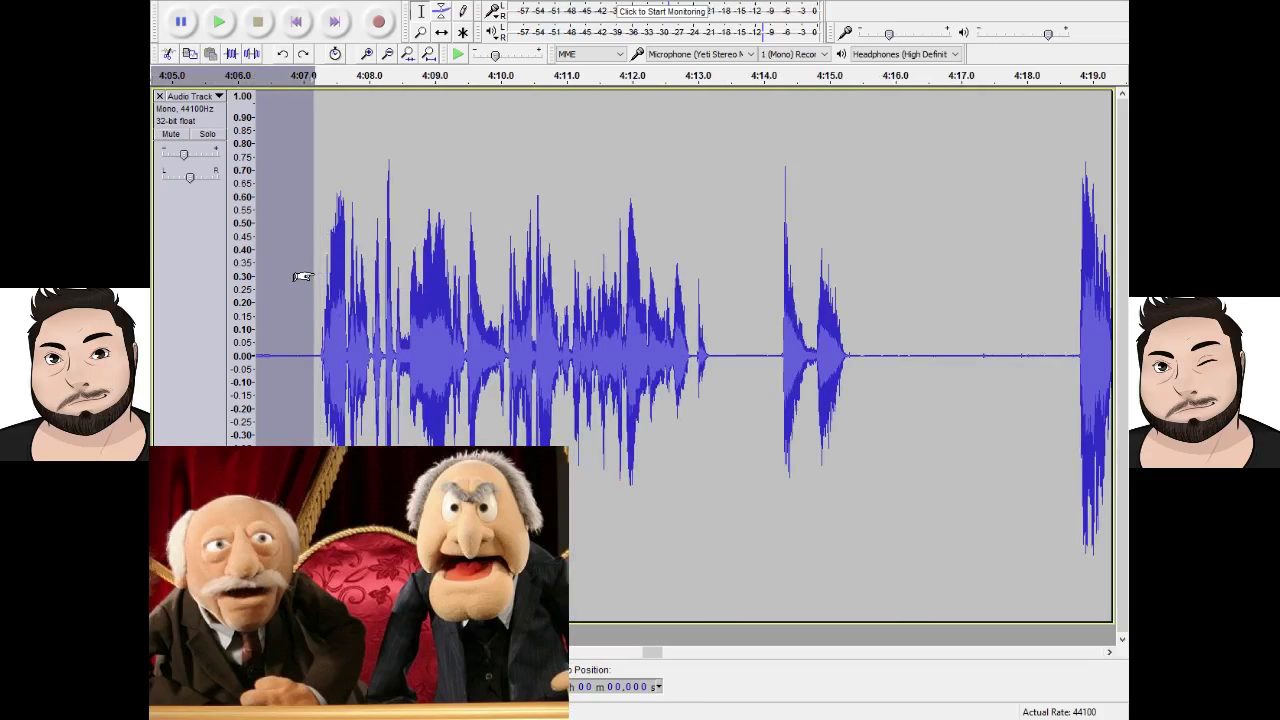
pyautogui.press('Delete')
pyautogui.press('space')
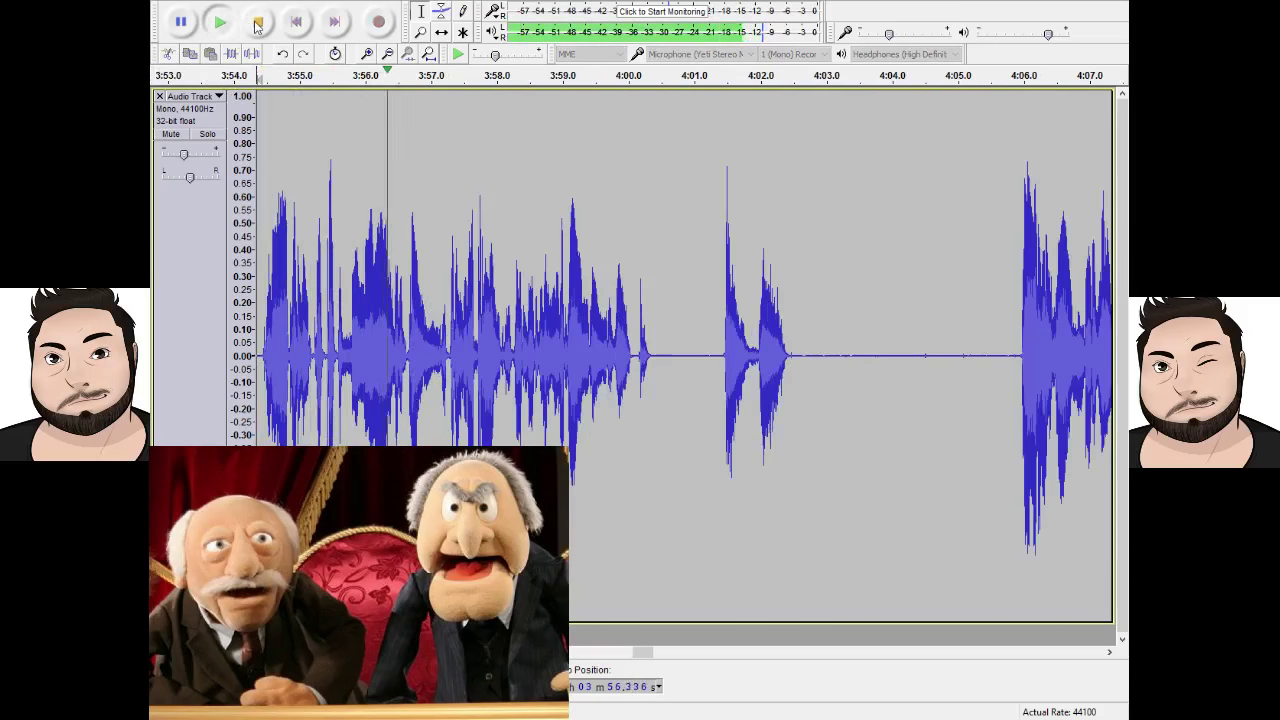
pyautogui.click(310, 92)
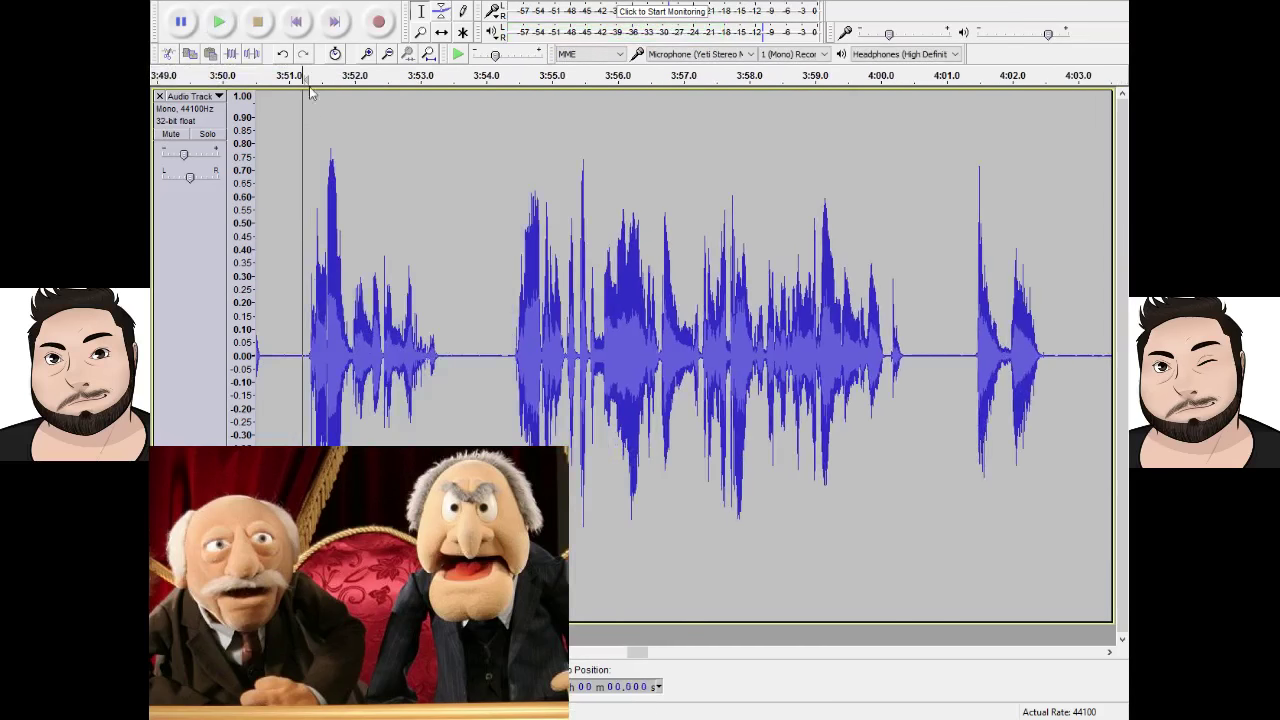
pyautogui.click(312, 75)
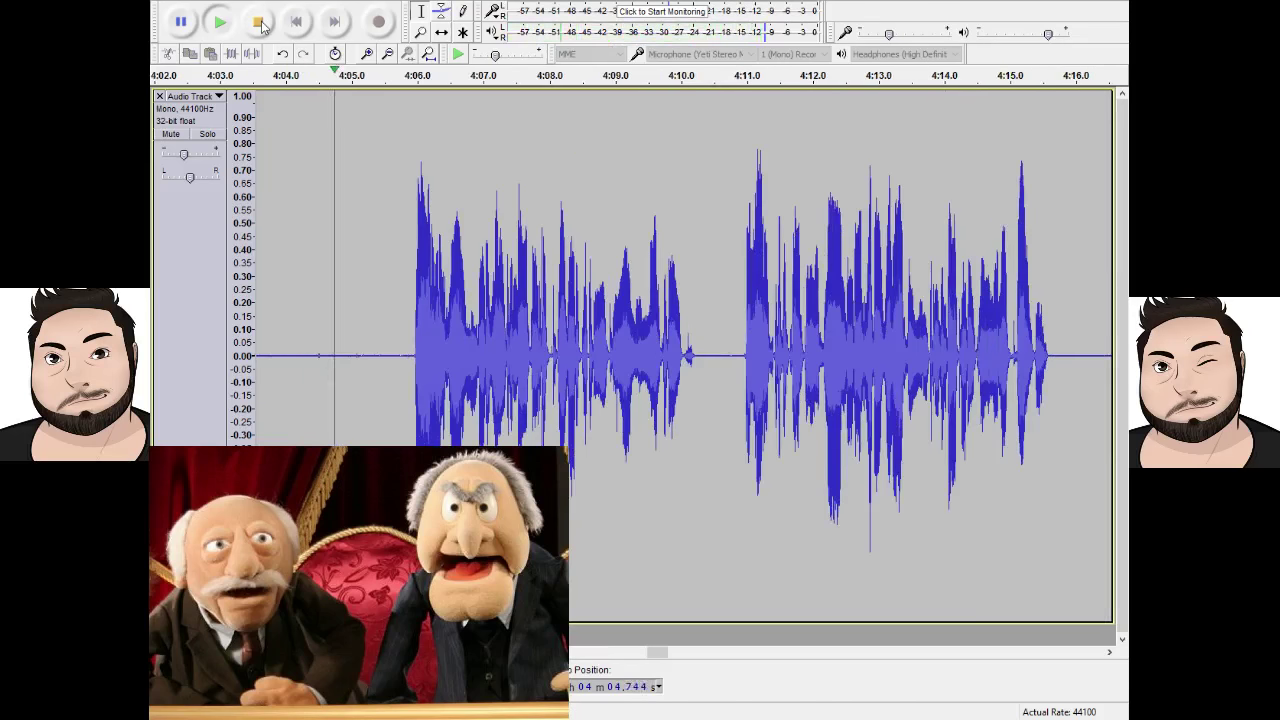
pyautogui.click(262, 25)
# Silence the noisy pause from about 4 minutes 2.7 seconds to 4 minutes 5.3 seconds and play across it.
pyautogui.moveTo(375, 358); pyautogui.dragTo(342, 316)
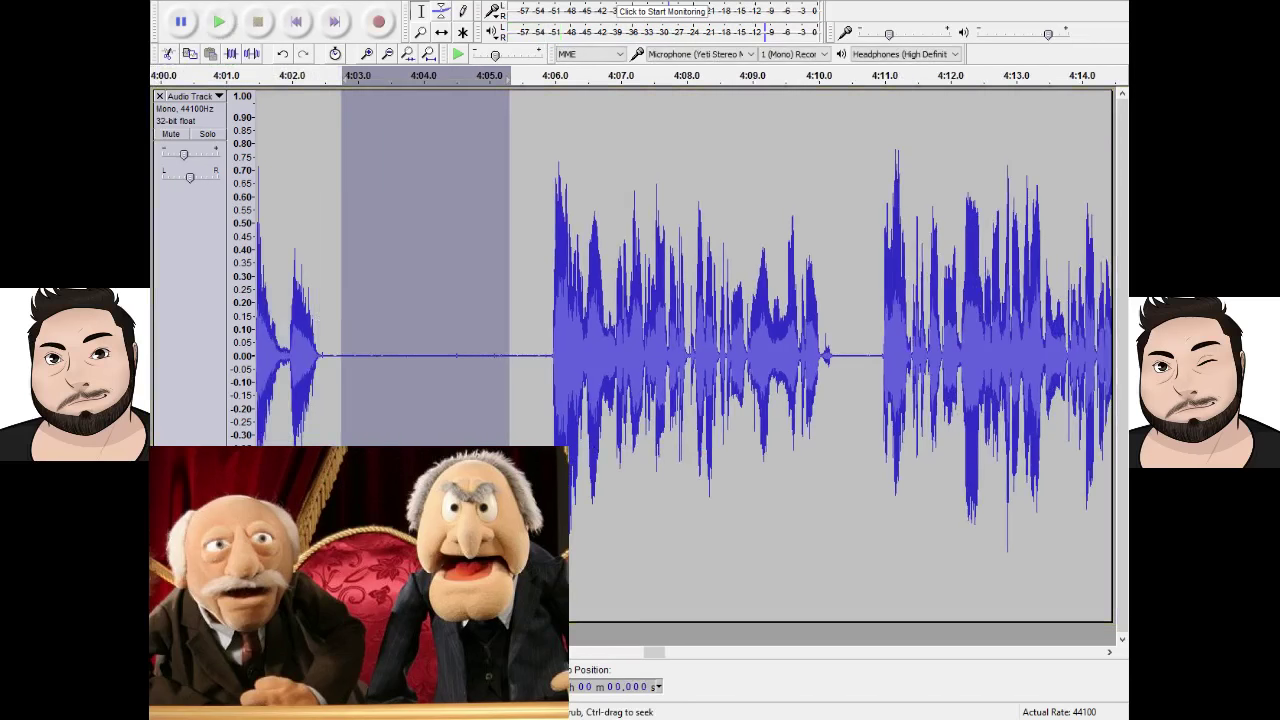
pyautogui.hotkey('ctrl', 'l')
pyautogui.click(444, 318)
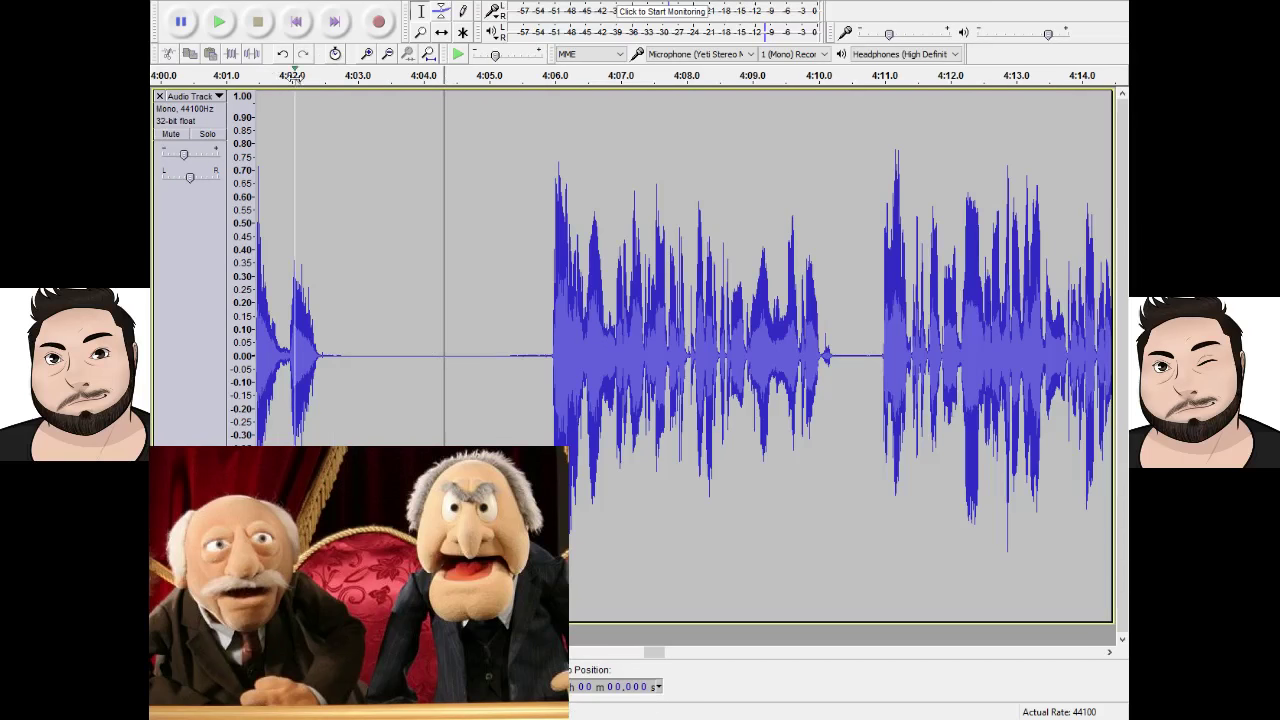
pyautogui.click(293, 77)
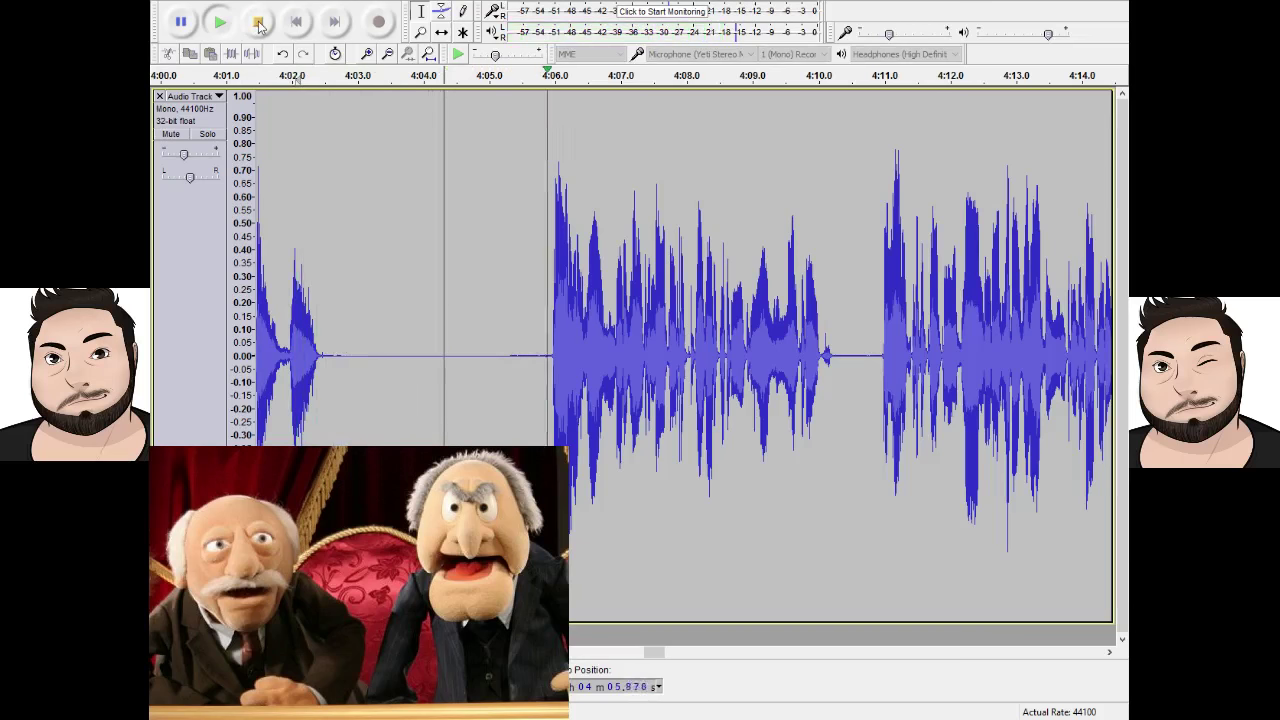
pyautogui.click(258, 22)
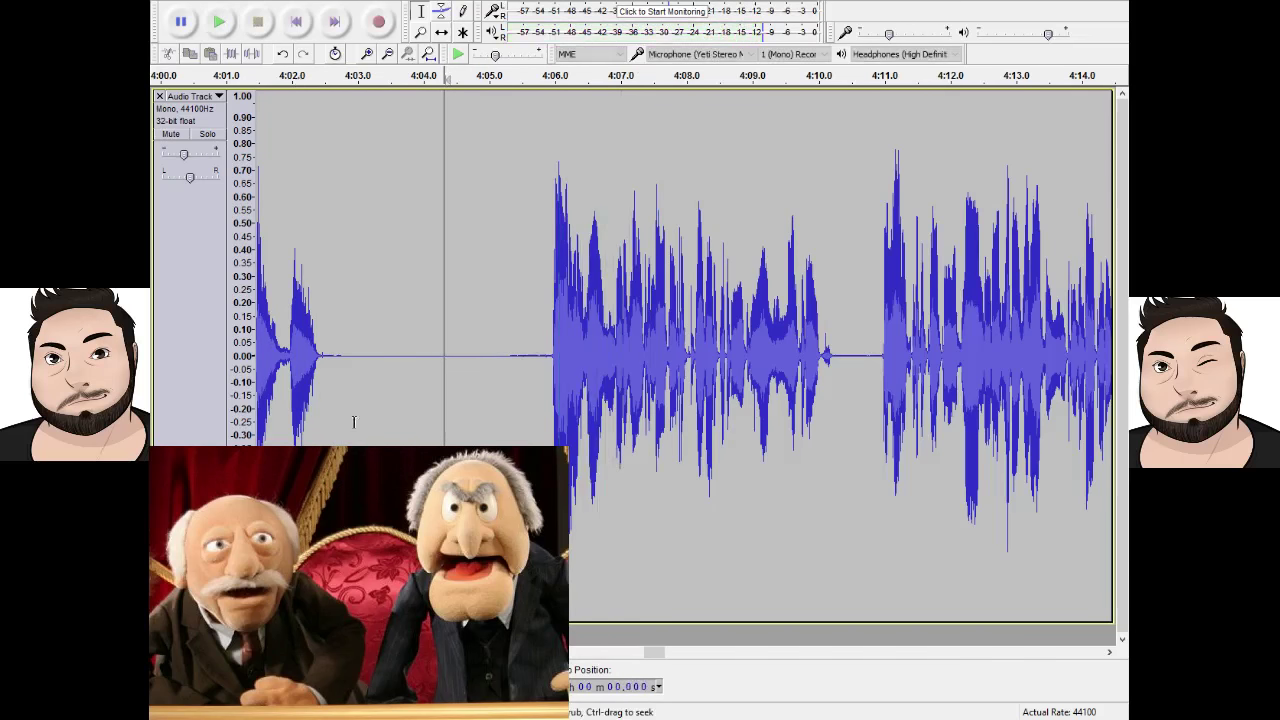
# Delete about 2.3 seconds of the pause starting at about 4 minutes 3.6 seconds, right before the speech, and play from about 4 minutes 2 seconds.
pyautogui.moveTo(396, 421); pyautogui.dragTo(542, 418)
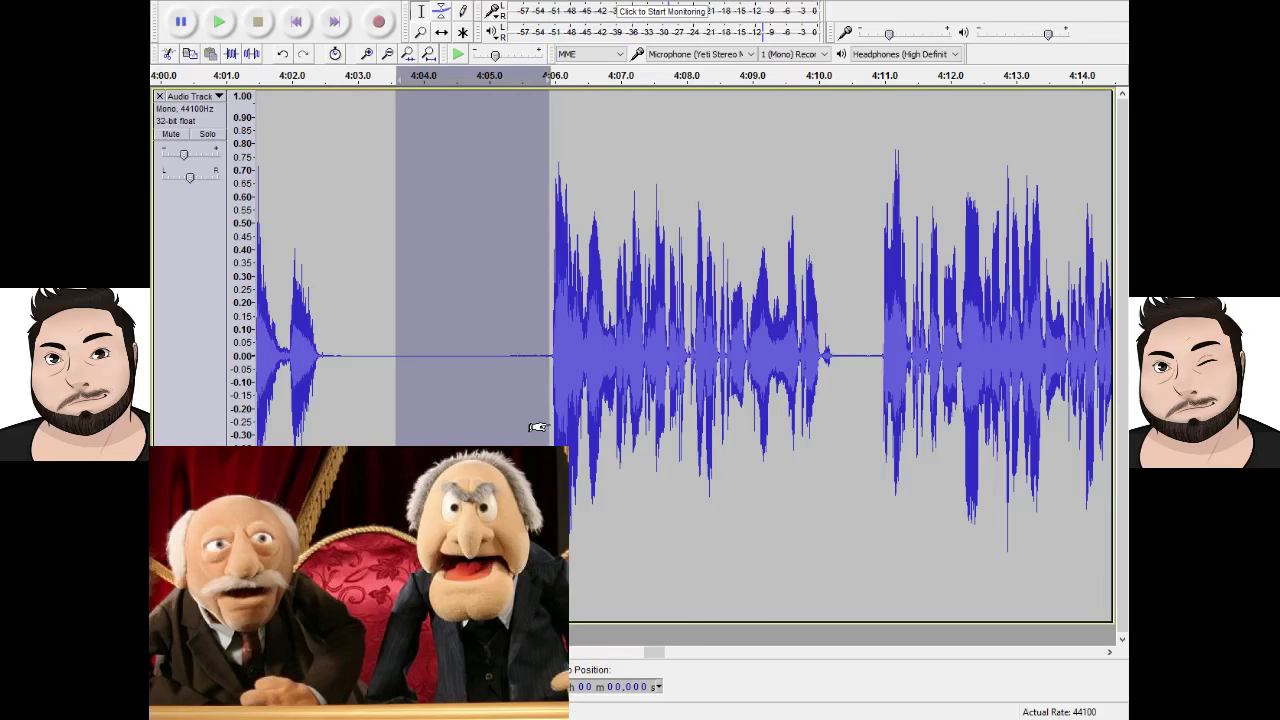
pyautogui.press('Delete')
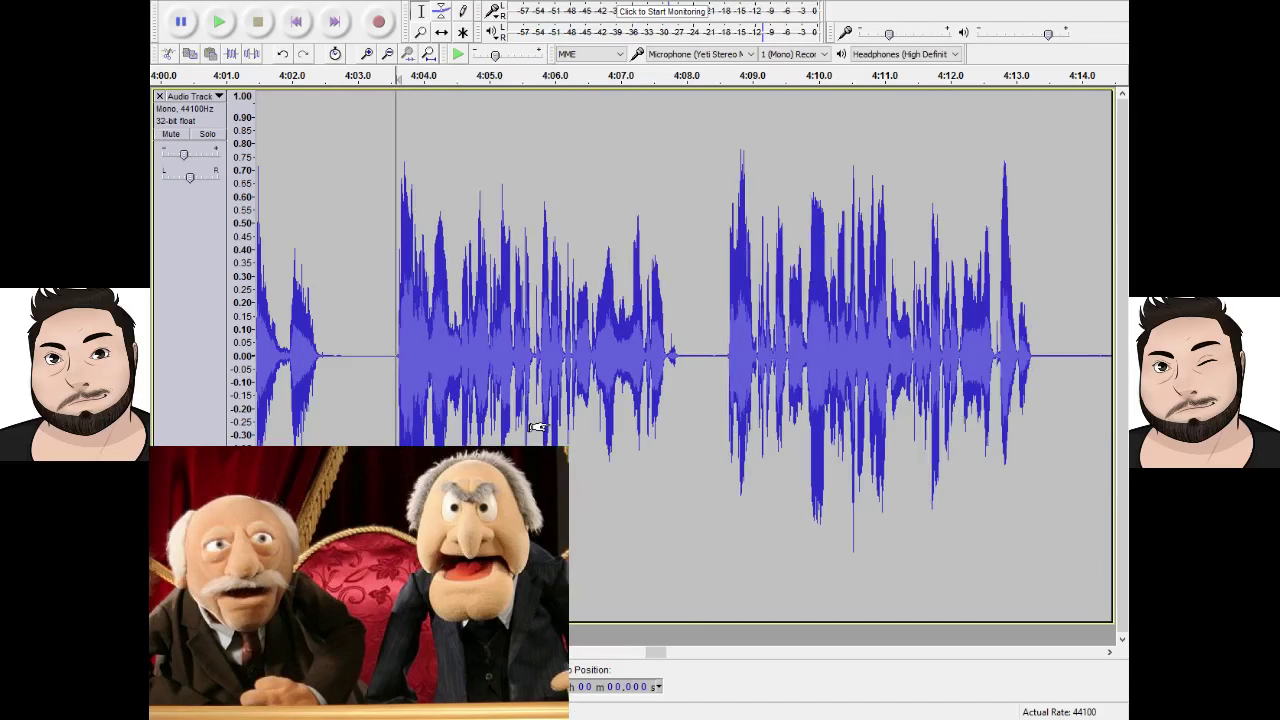
pyautogui.click(286, 80)
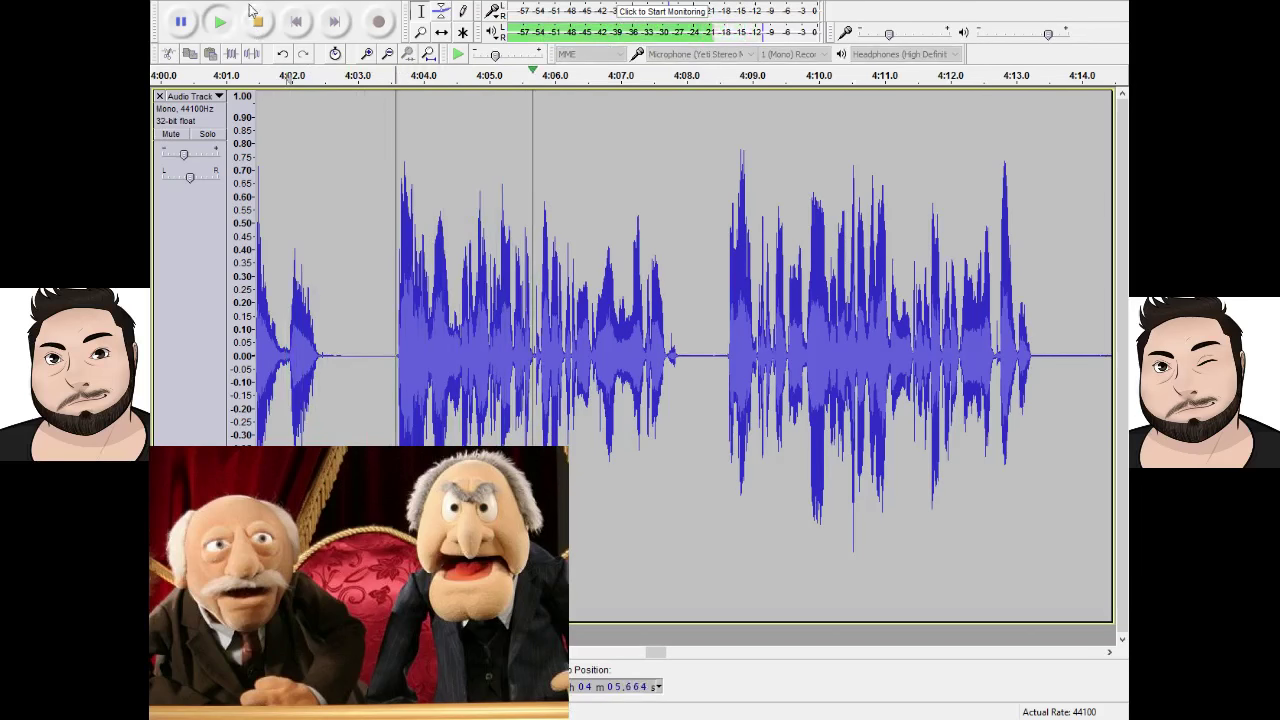
pyautogui.click(255, 18)
# Insert about 1.6 seconds of silence at 4 minutes 3 seconds, delete about 0.9 seconds from 4 minutes 3.7 seconds, and play across the gap.
pyautogui.click(328, 372)
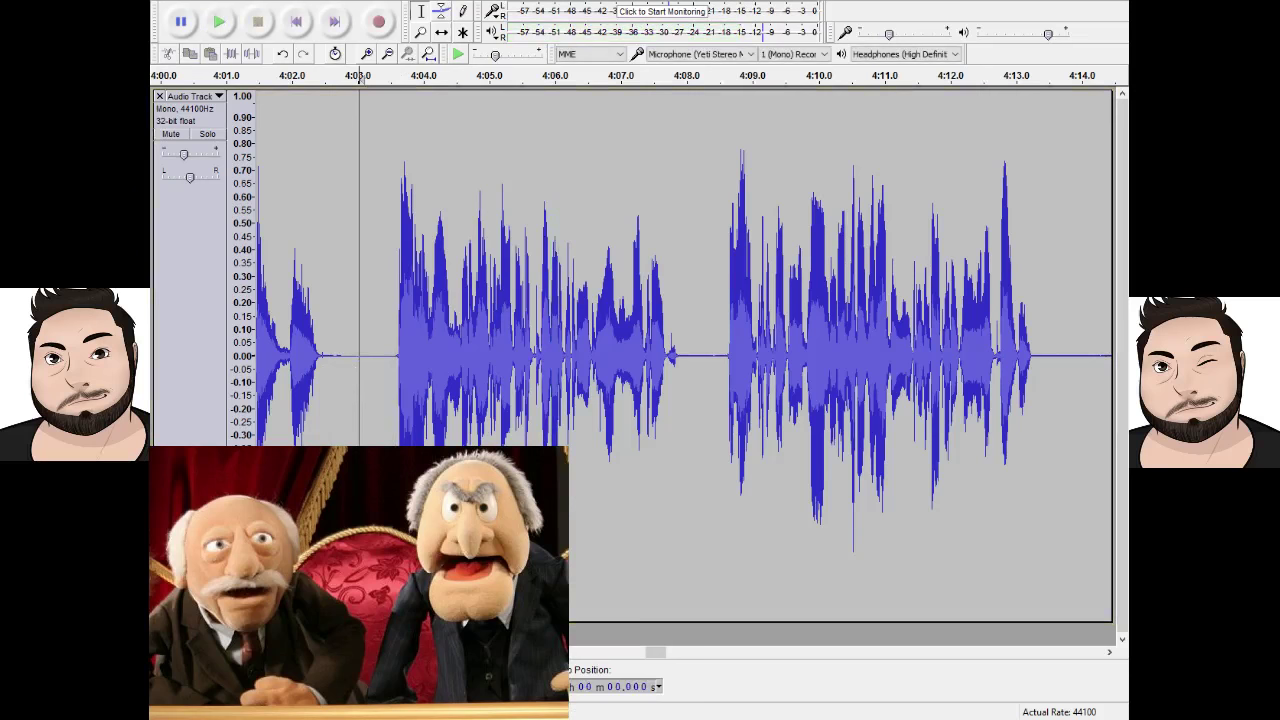
pyautogui.press('Return')
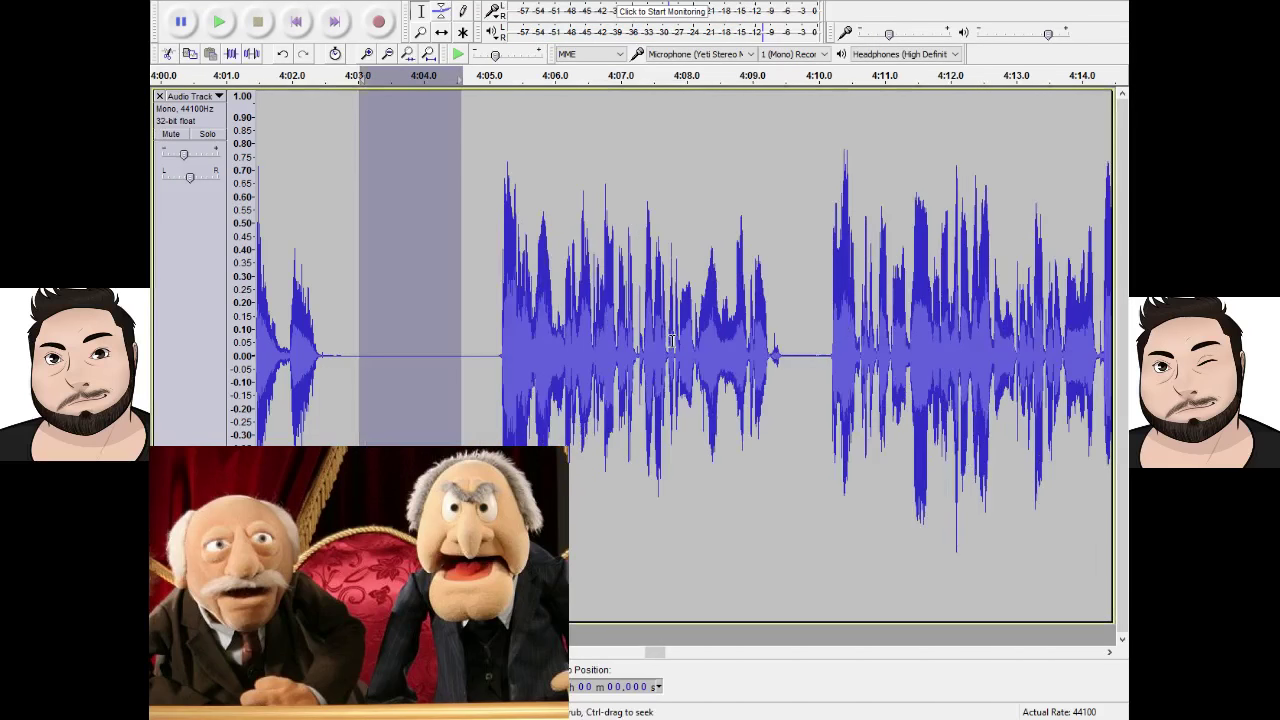
pyautogui.moveTo(469, 377); pyautogui.dragTo(408, 371)
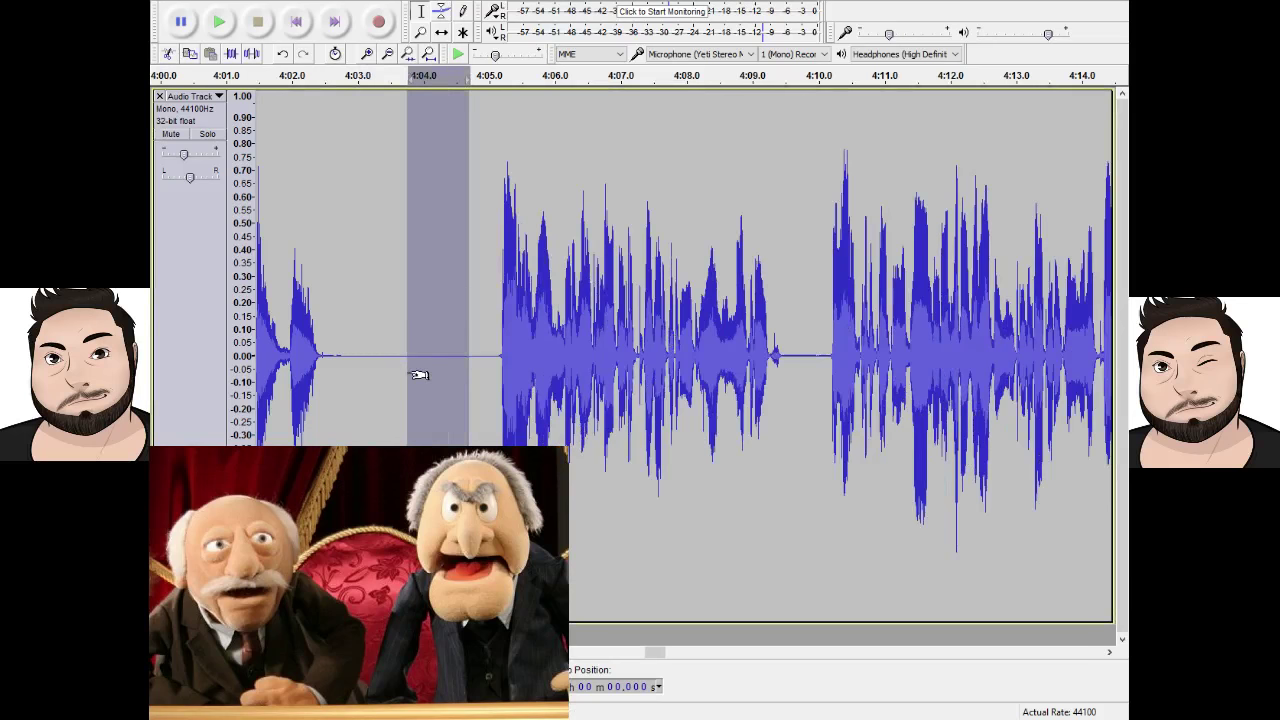
pyautogui.press('Delete')
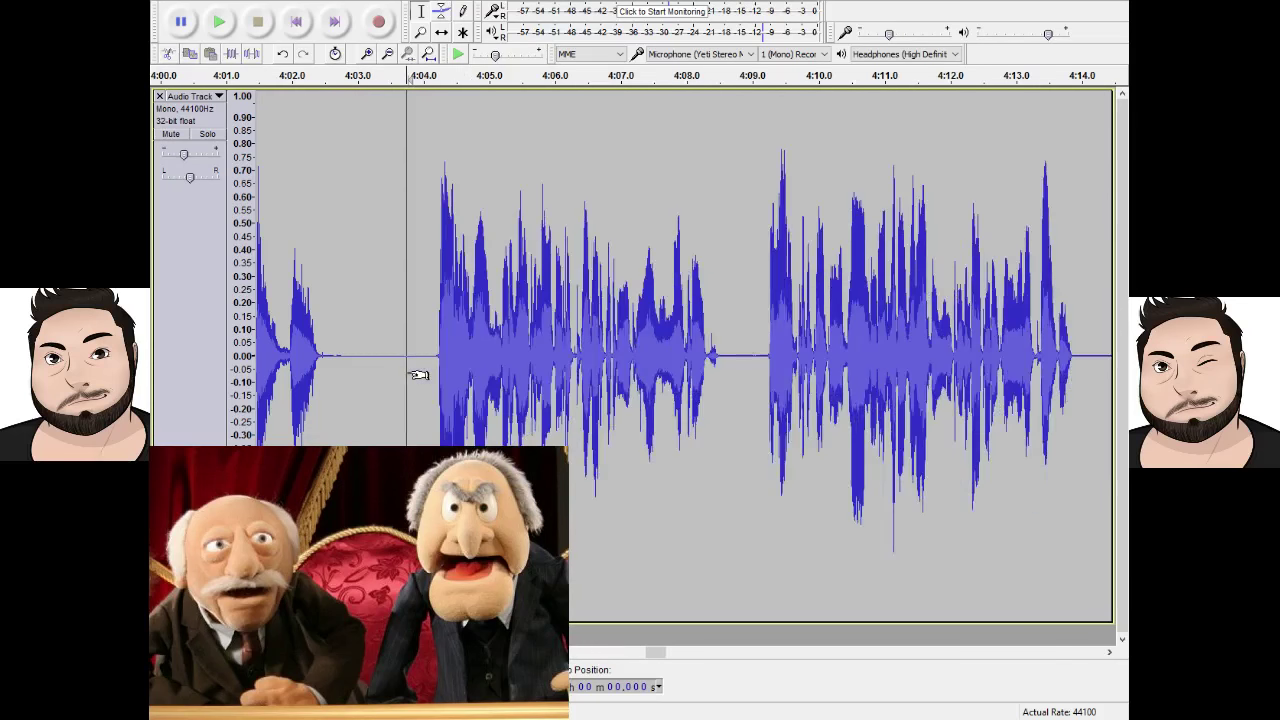
pyautogui.click(297, 88)
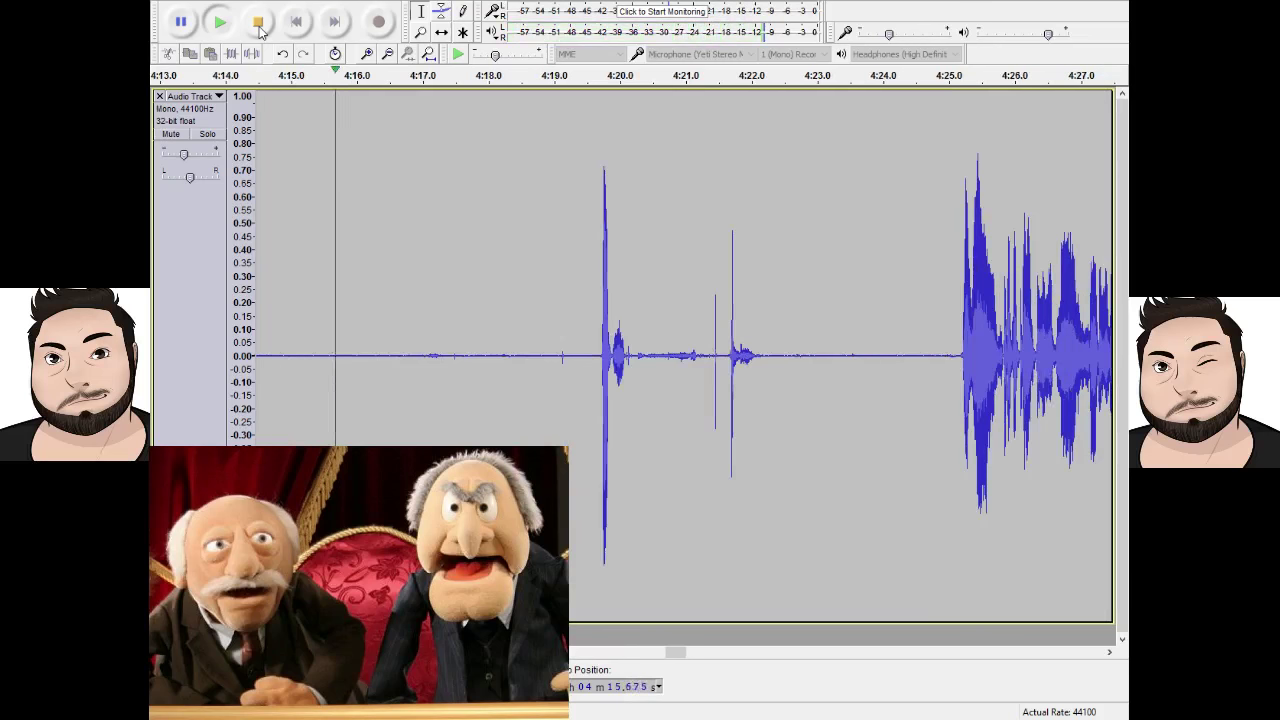
# Delete the passage from about 4 minutes 9.2 seconds to 4 minutes 25.1 seconds and play on to about 4 minutes 24 seconds.
pyautogui.click(960, 75)
pyautogui.press('space')
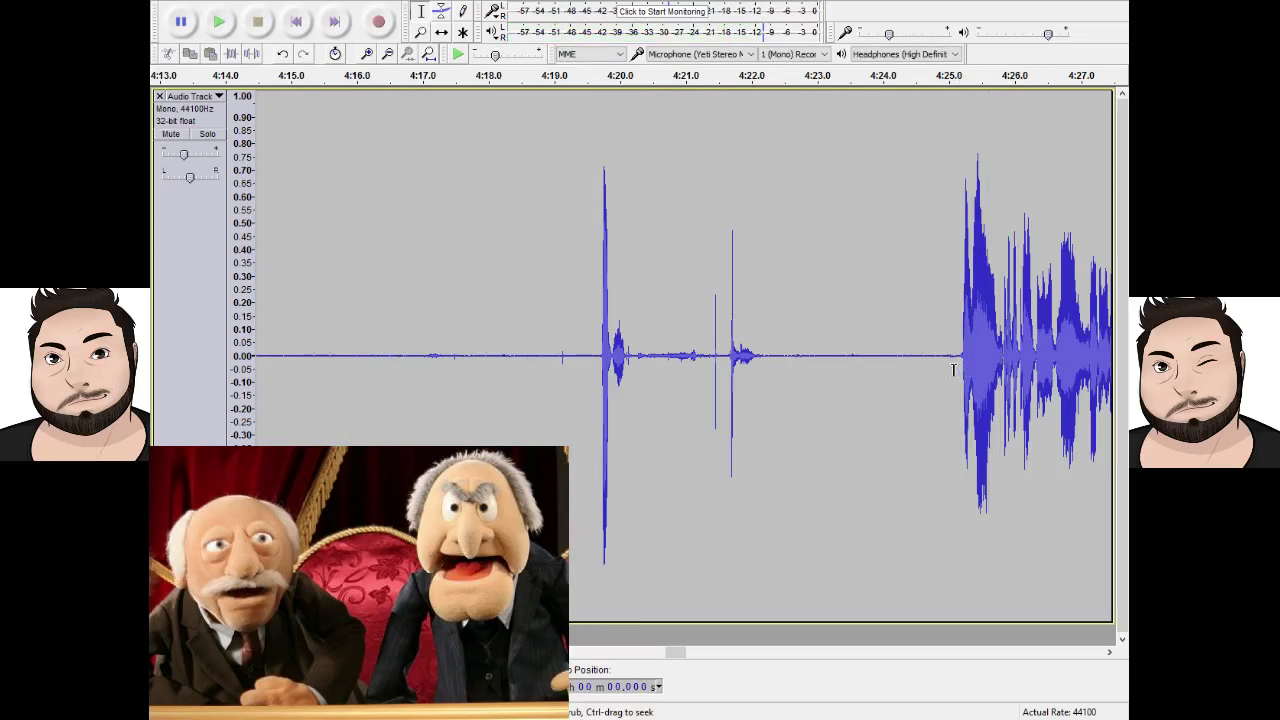
pyautogui.moveTo(953, 370); pyautogui.dragTo(411, 262)
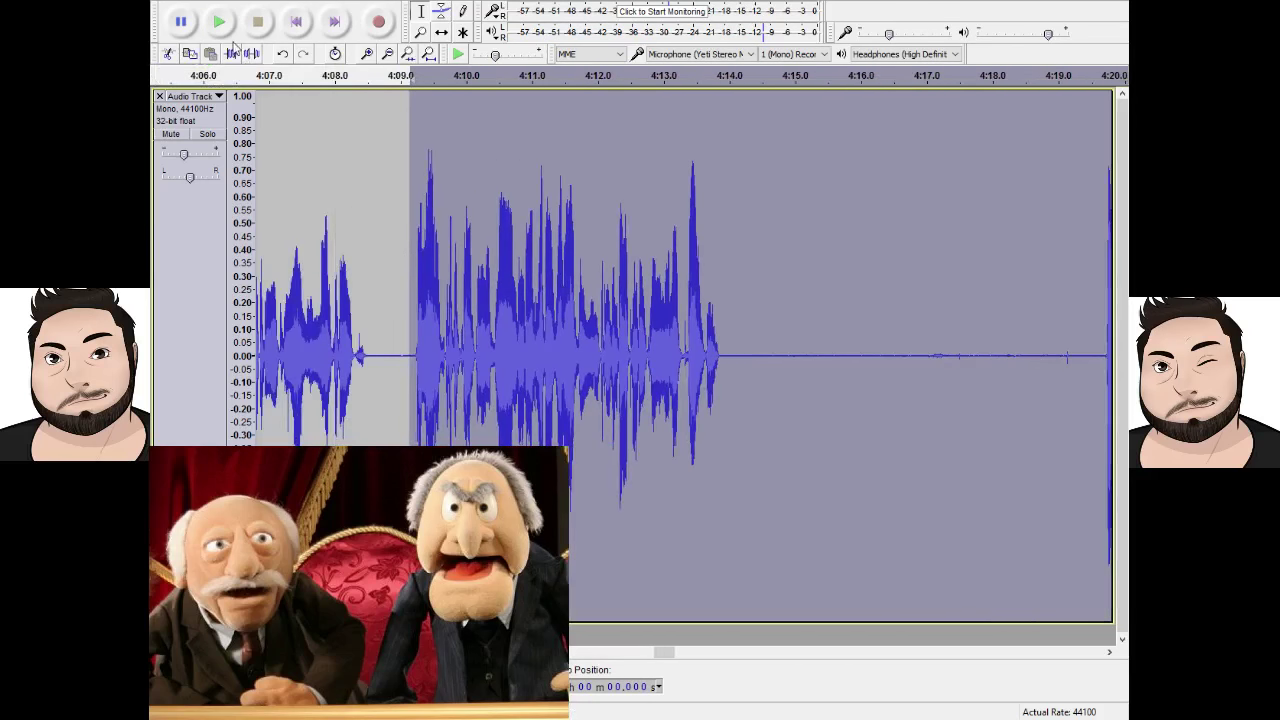
pyautogui.press('space')
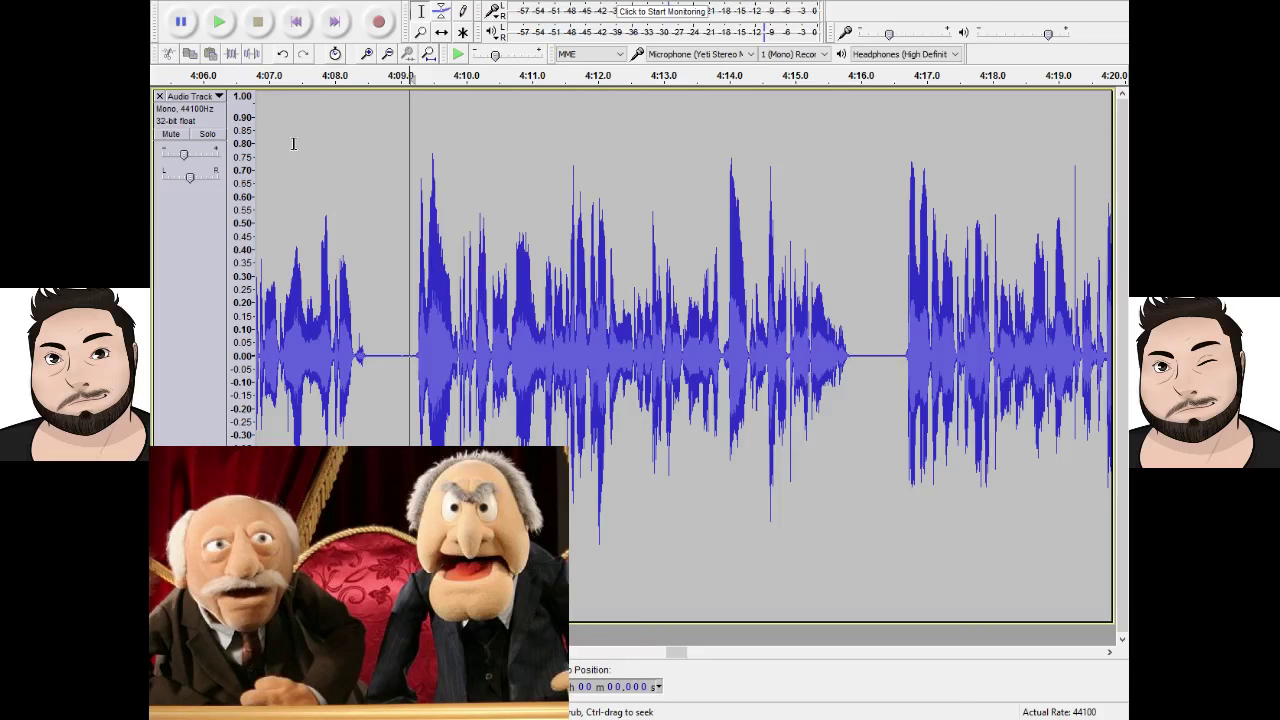
pyautogui.click(219, 21)
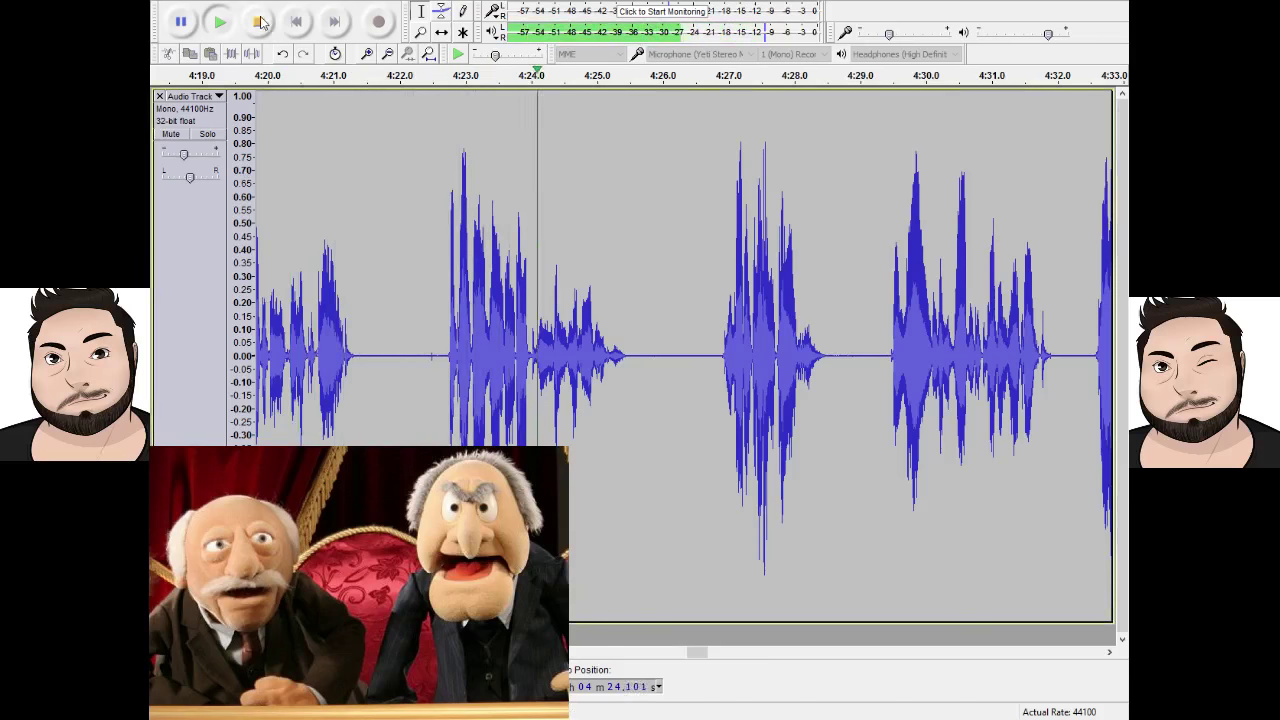
# Delete about 0.3 seconds of the pause starting at about 4 minutes 22.2 seconds and play on to about 4 minutes 45 seconds.
pyautogui.press('space')
pyautogui.click(416, 398)
pyautogui.moveTo(416, 398); pyautogui.dragTo(438, 401)
pyautogui.press('Delete')
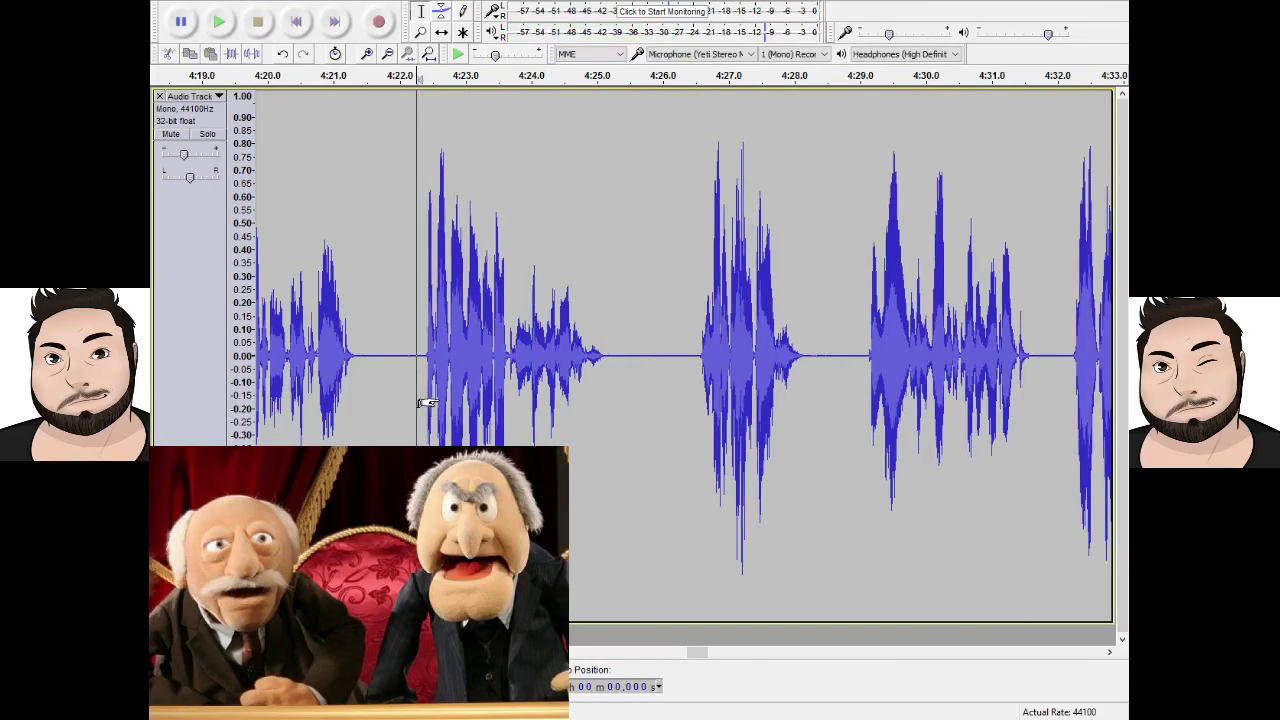
pyautogui.click(220, 22)
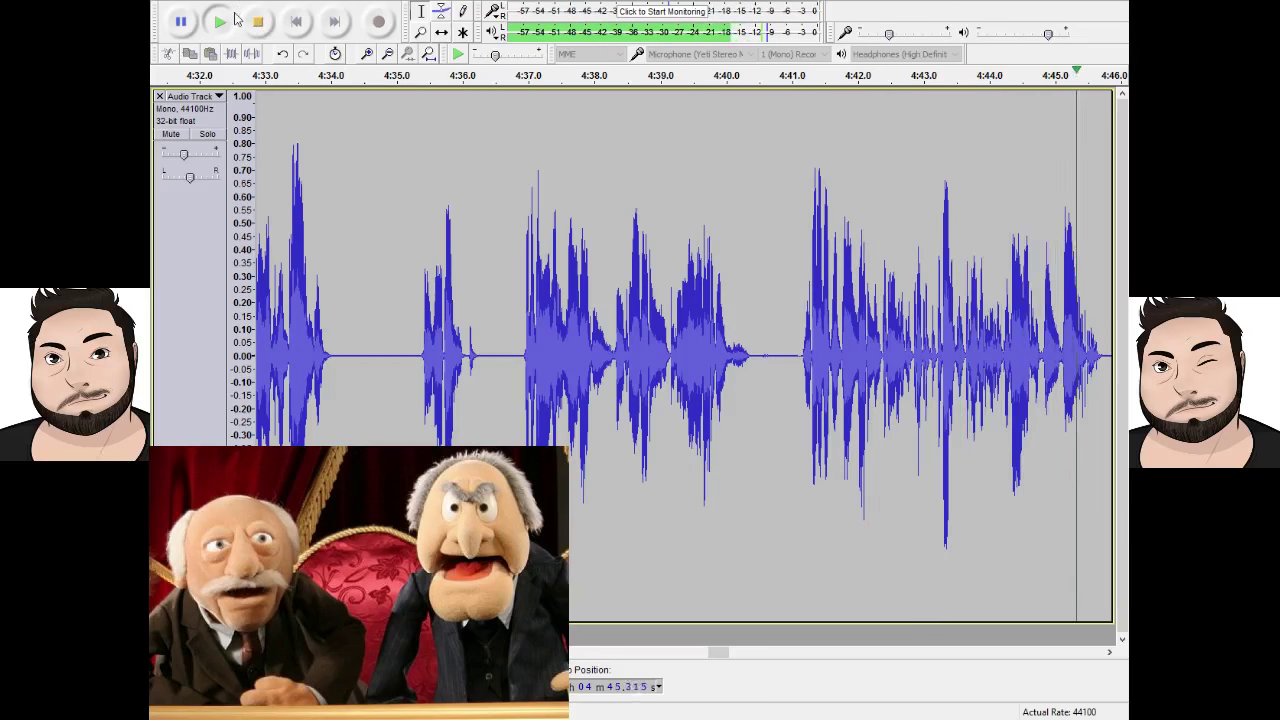
pyautogui.click(258, 22)
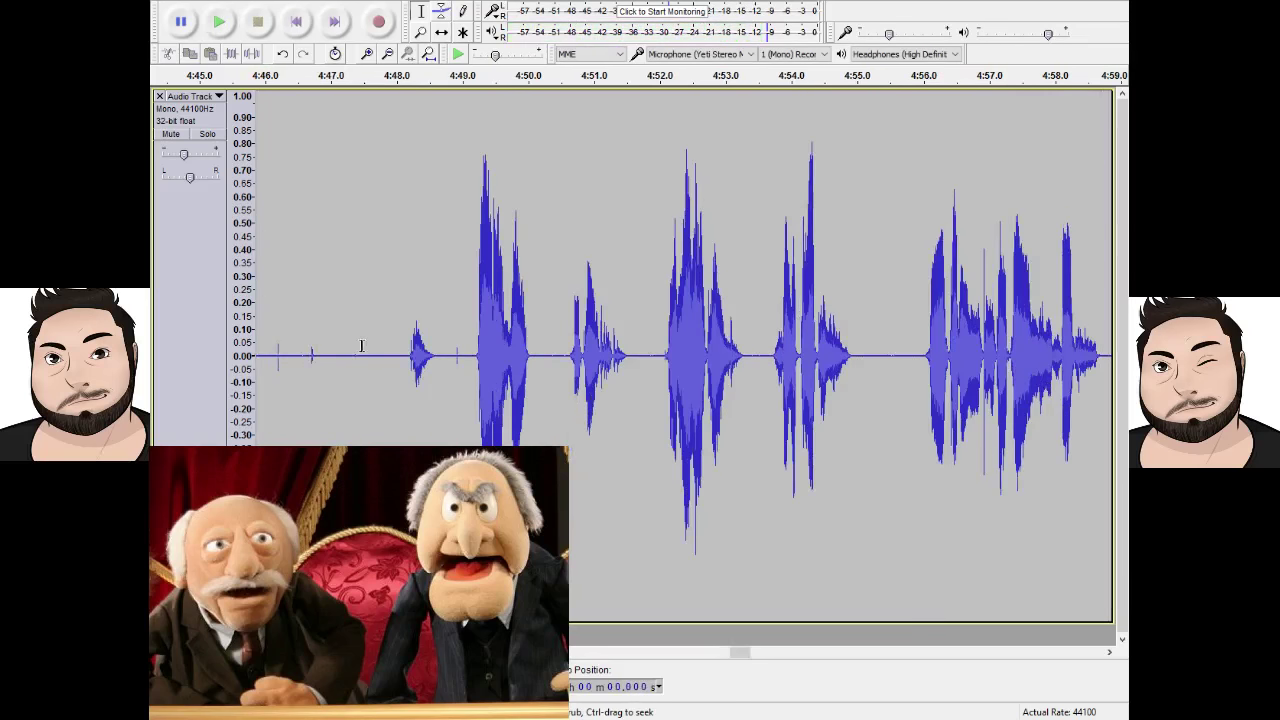
# Delete about 1 second of stray clicks in the pause starting at about 4 minutes 46.1 seconds and play the short sound that follows.
pyautogui.moveTo(333, 353); pyautogui.dragTo(386, 380)
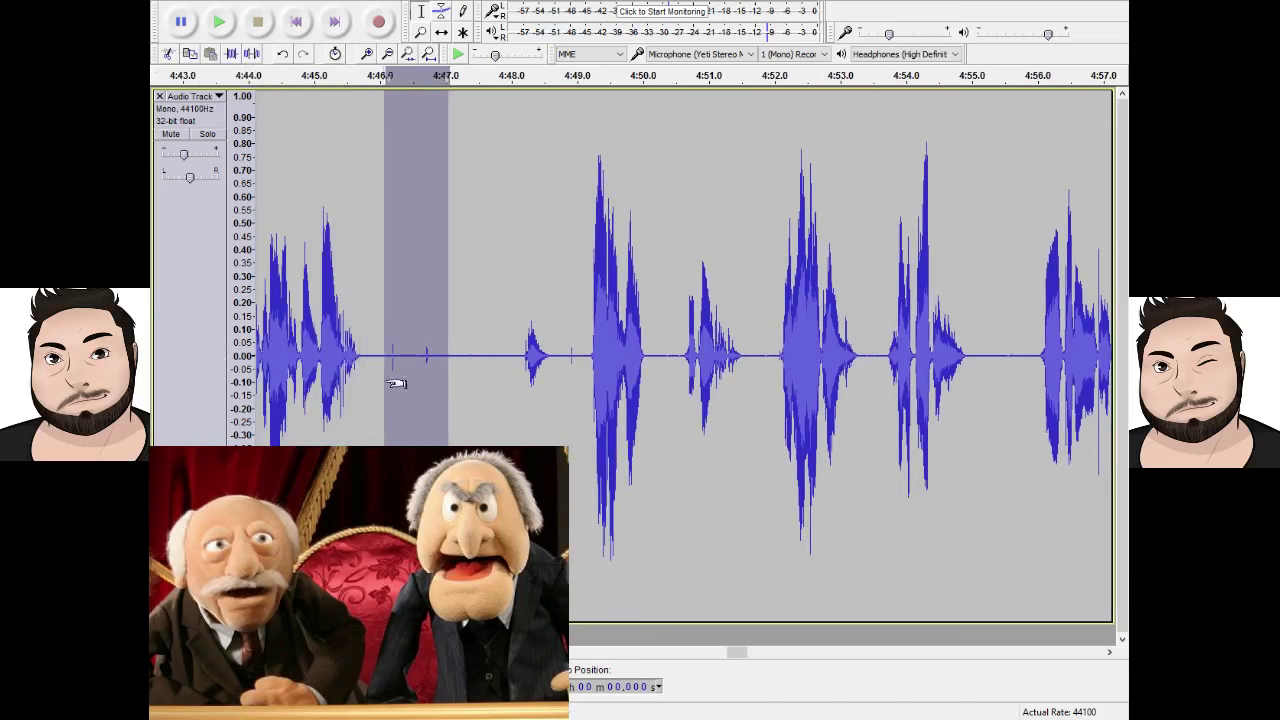
pyautogui.click(386, 380)
pyautogui.click(455, 385)
pyautogui.click(220, 24)
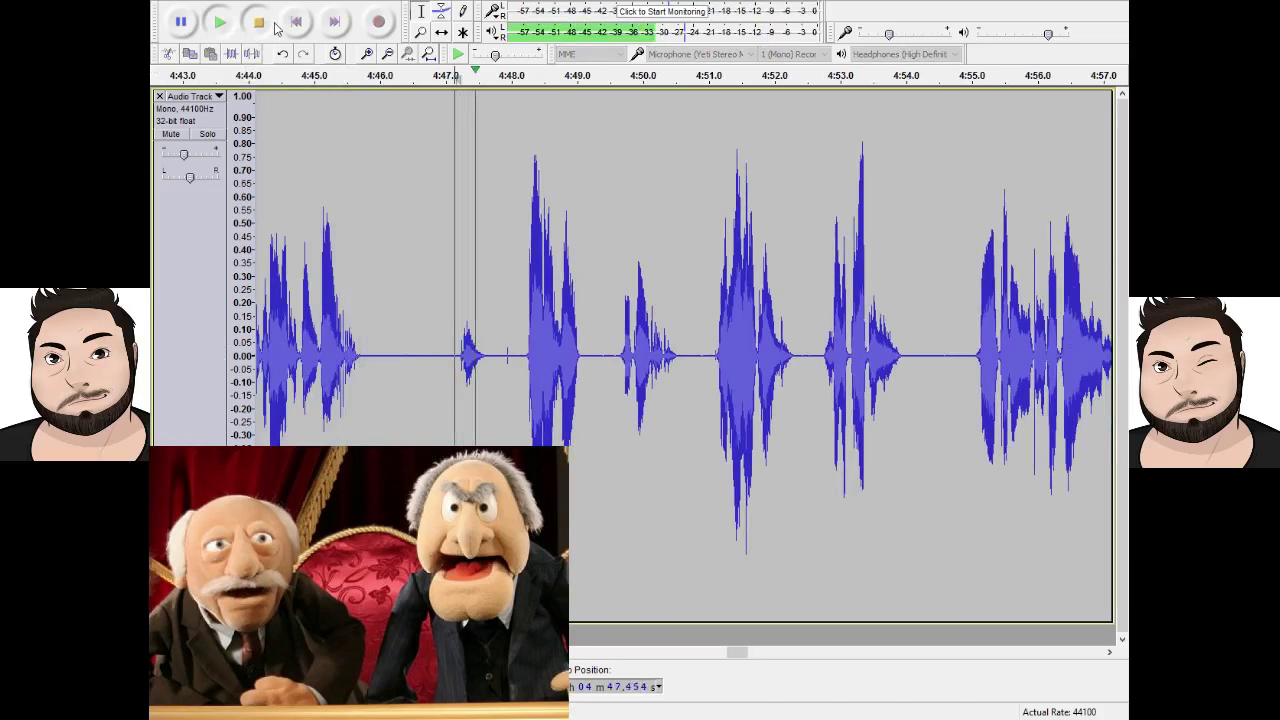
pyautogui.press('space')
# Delete the stray sound from about 4 minutes 47.1 seconds to 4 minutes 48.1 seconds and play from about 4 minutes 45.4 seconds.
pyautogui.moveTo(457, 433); pyautogui.dragTo(516, 440)
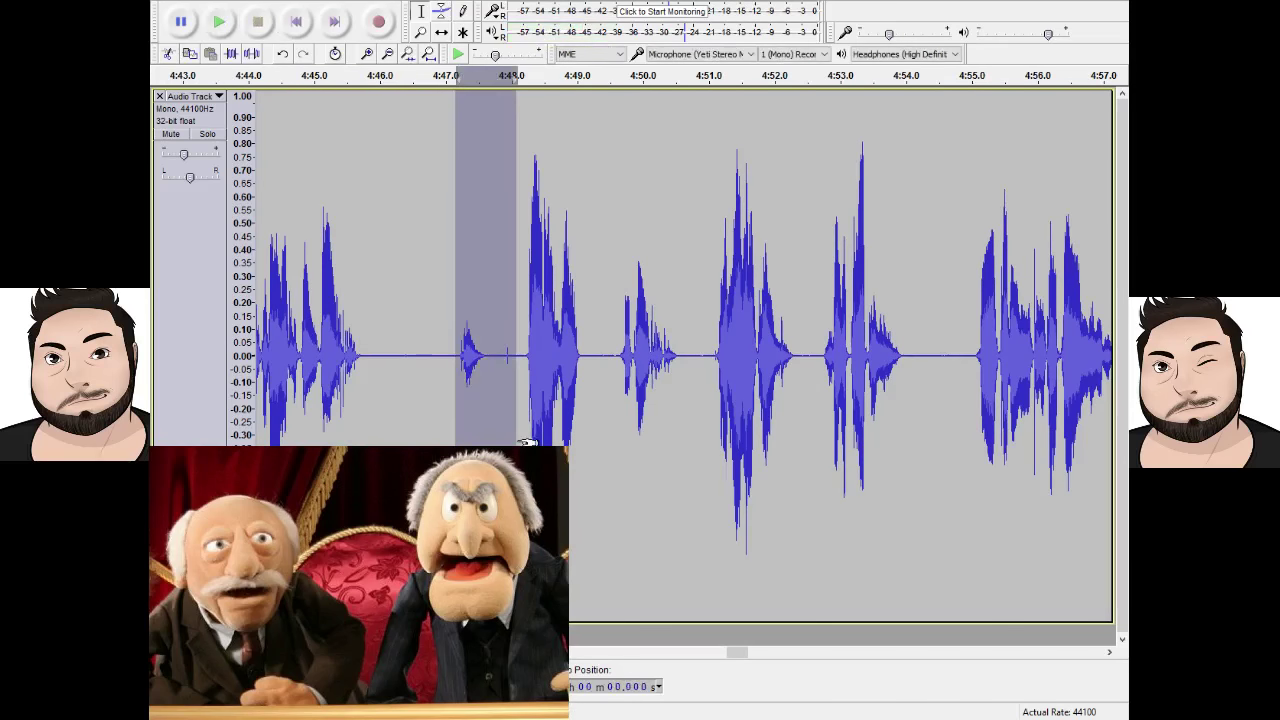
pyautogui.press('Delete')
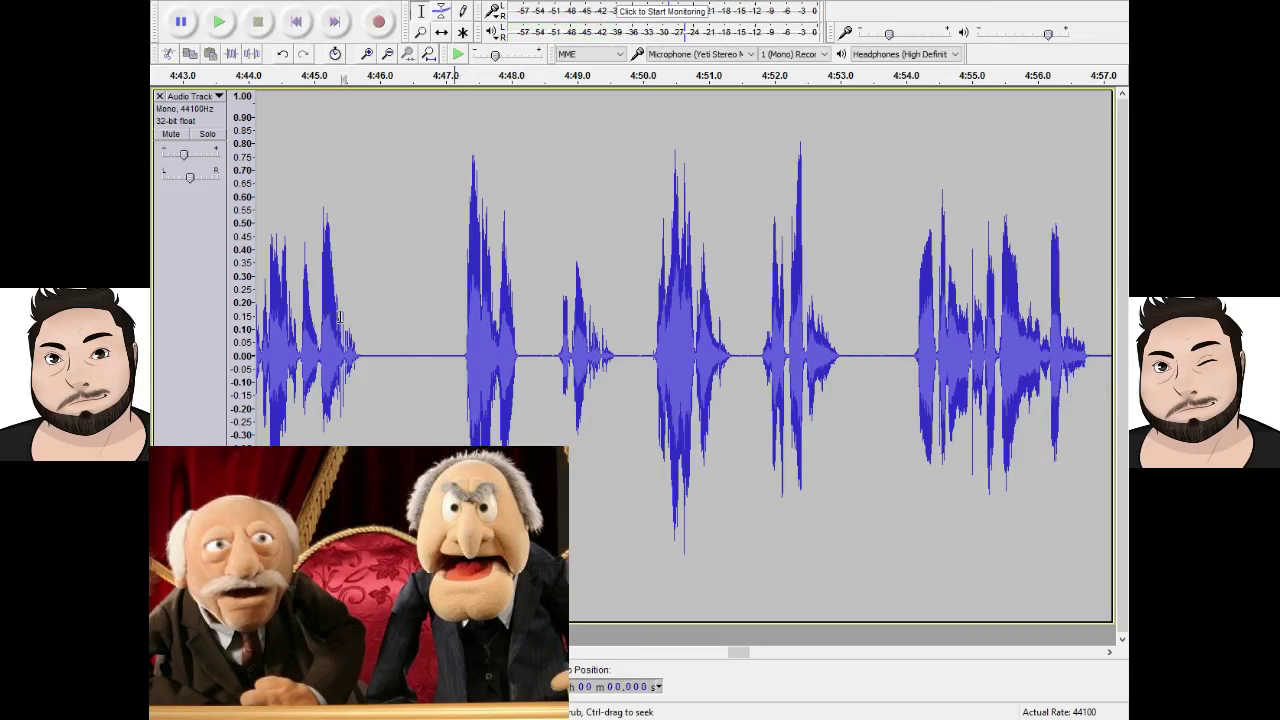
pyautogui.click(219, 24)
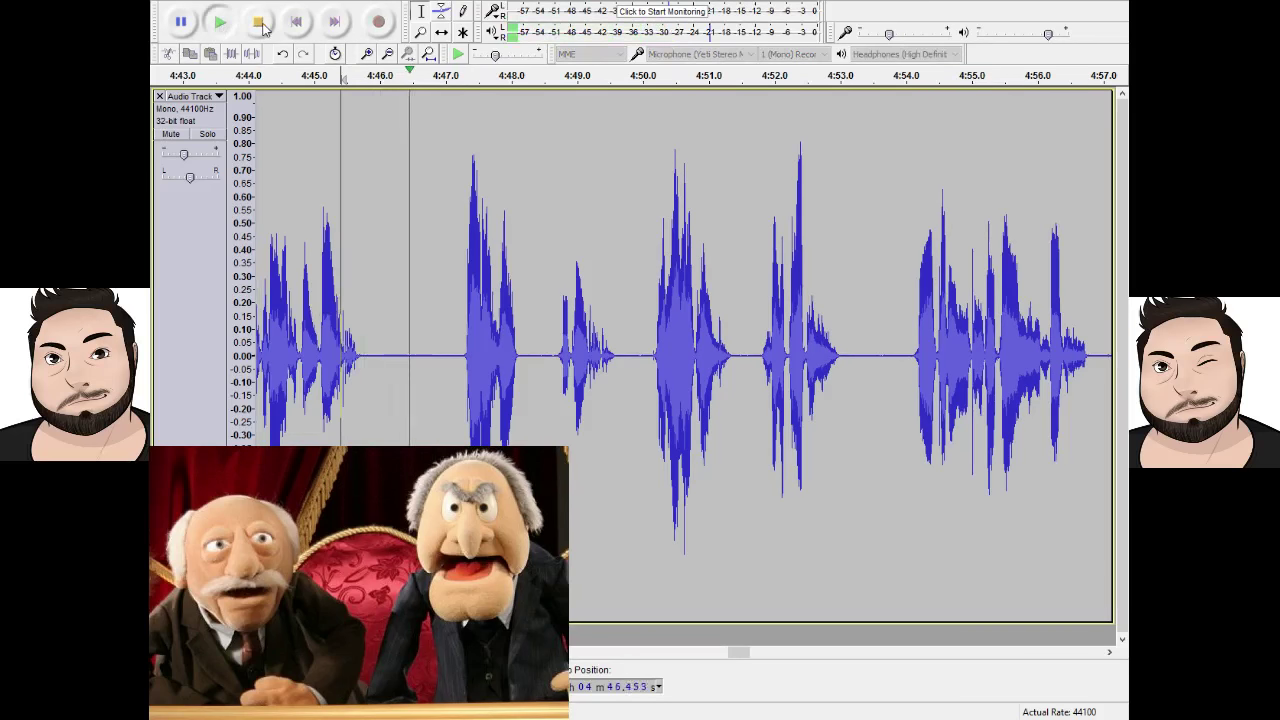
pyautogui.click(261, 24)
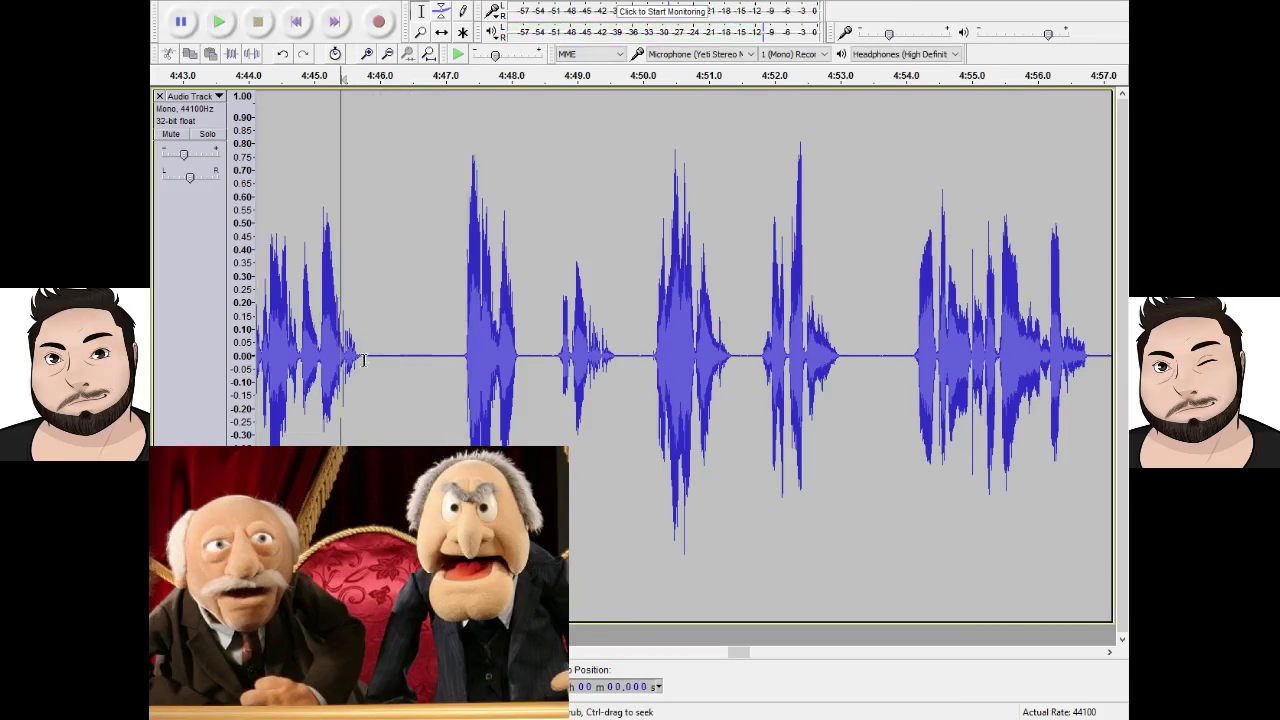
# Replace the pause from about 4 minutes 45.8 seconds to 4 minutes 47.3 seconds with silence and play on past 5 minutes 18 seconds.
pyautogui.moveTo(364, 360); pyautogui.dragTo(464, 410)
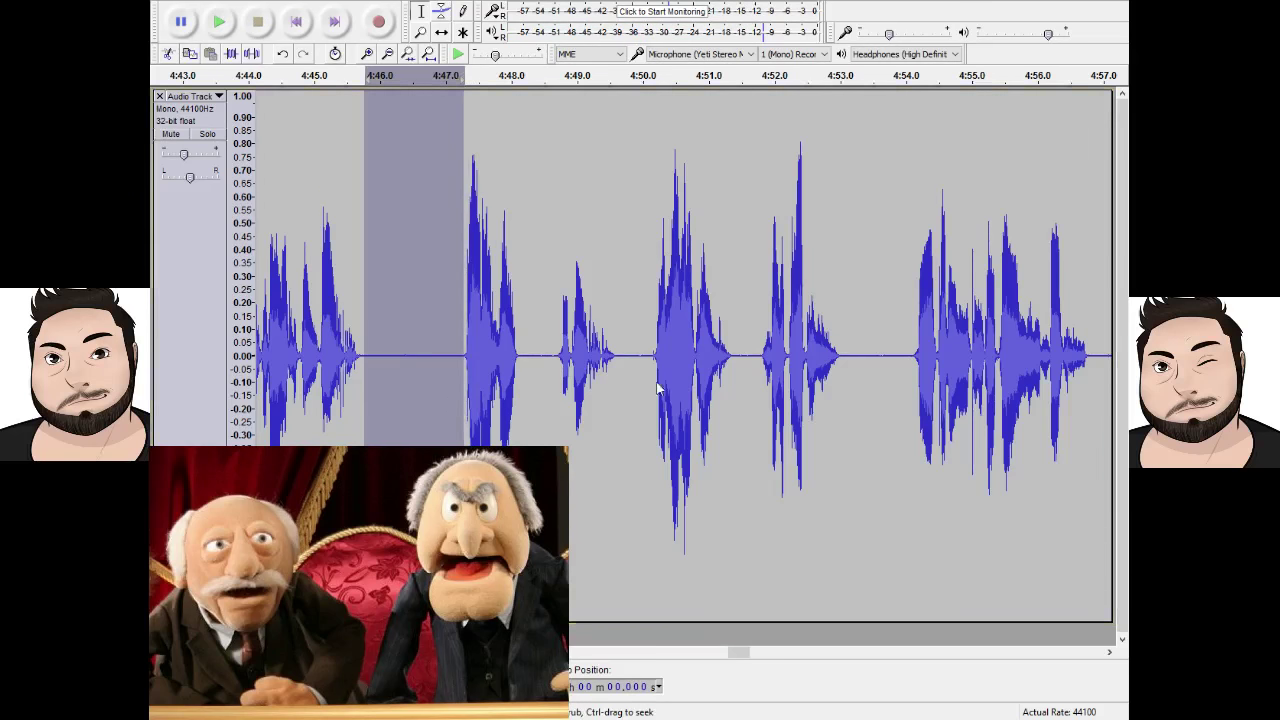
pyautogui.click(440, 75)
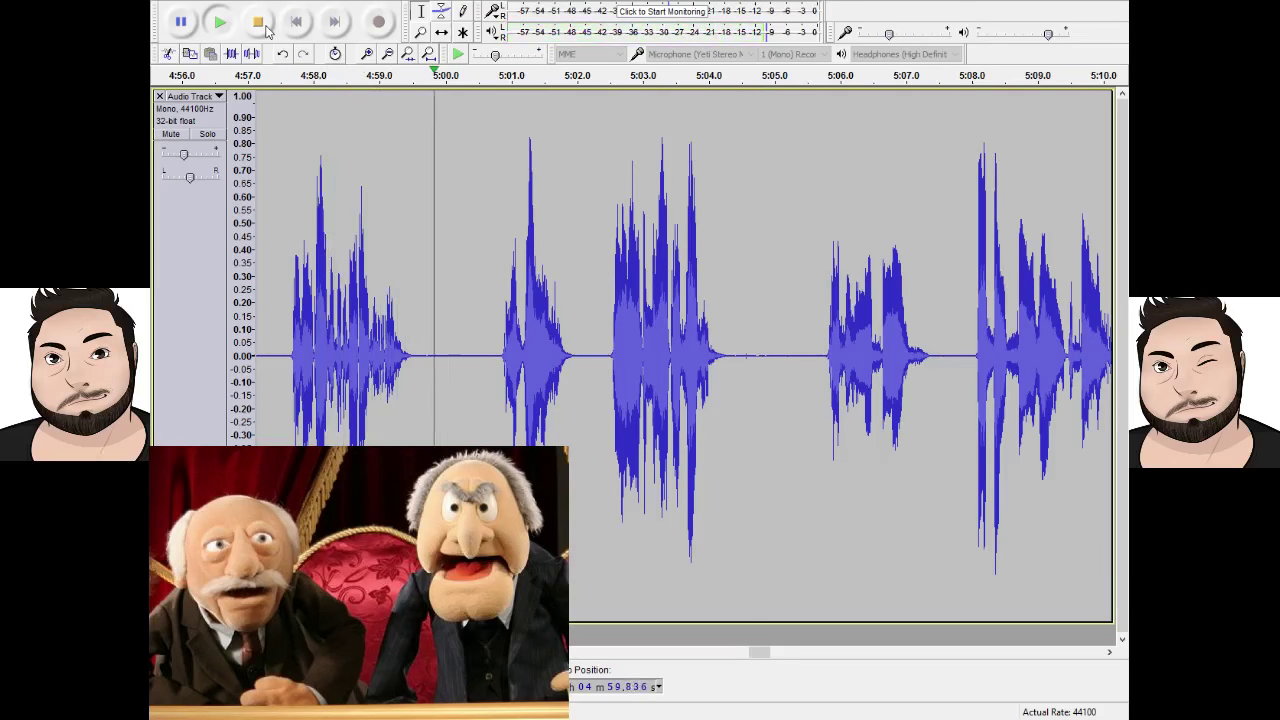
pyautogui.click(186, 22)
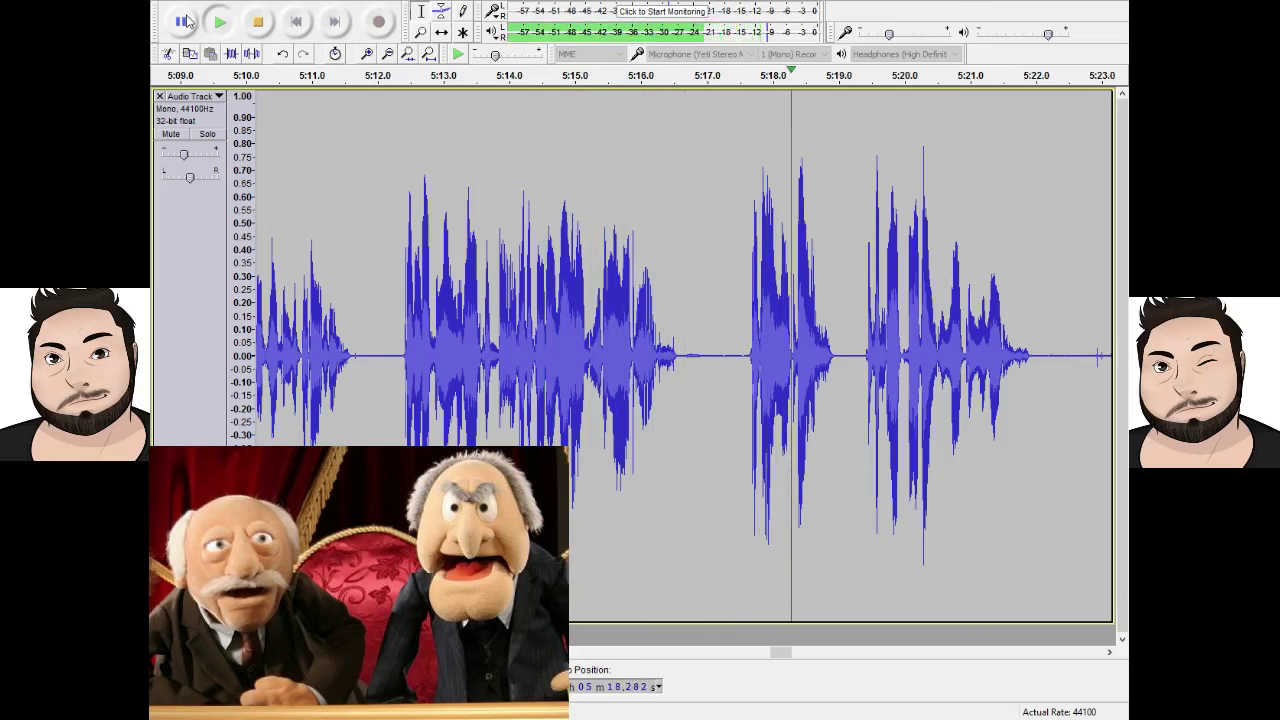
pyautogui.click(258, 22)
# Delete about 0.5 seconds of stray click in the pause starting at about 5 minutes 22.7 seconds and play on to about 5 minutes 32 seconds.
pyautogui.moveTo(1080, 400); pyautogui.dragTo(953, 392)
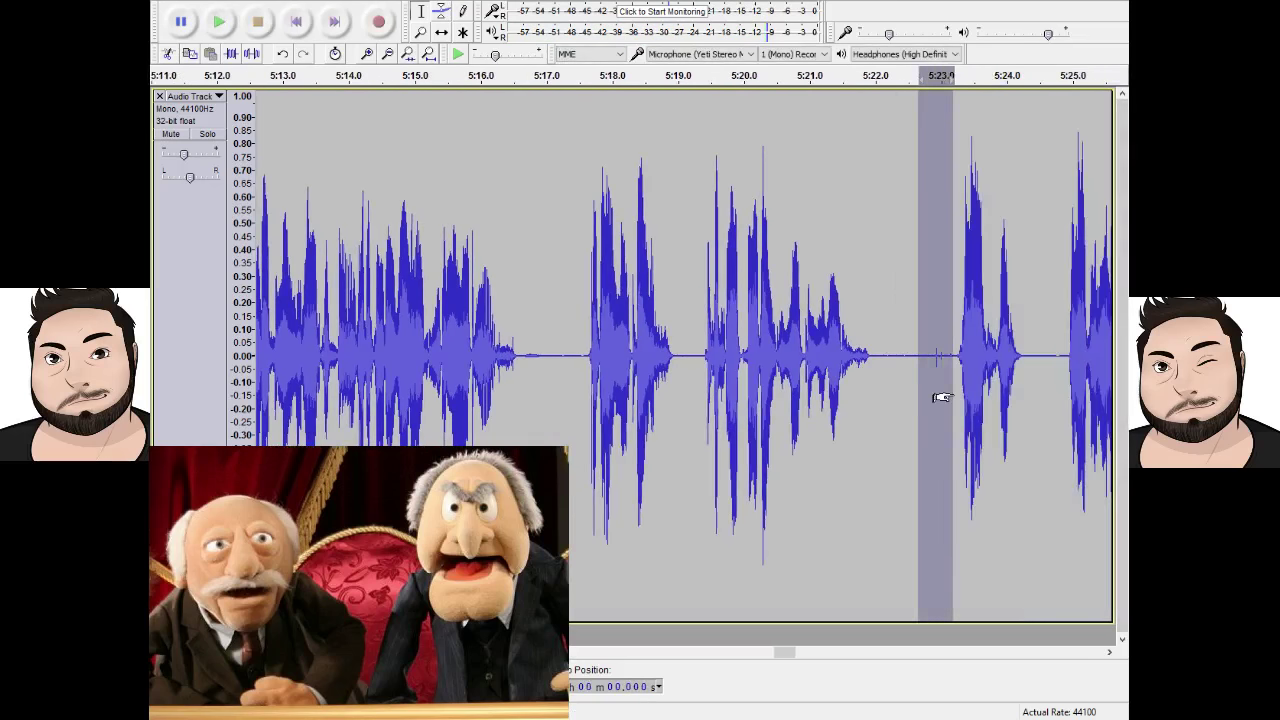
pyautogui.press('Delete')
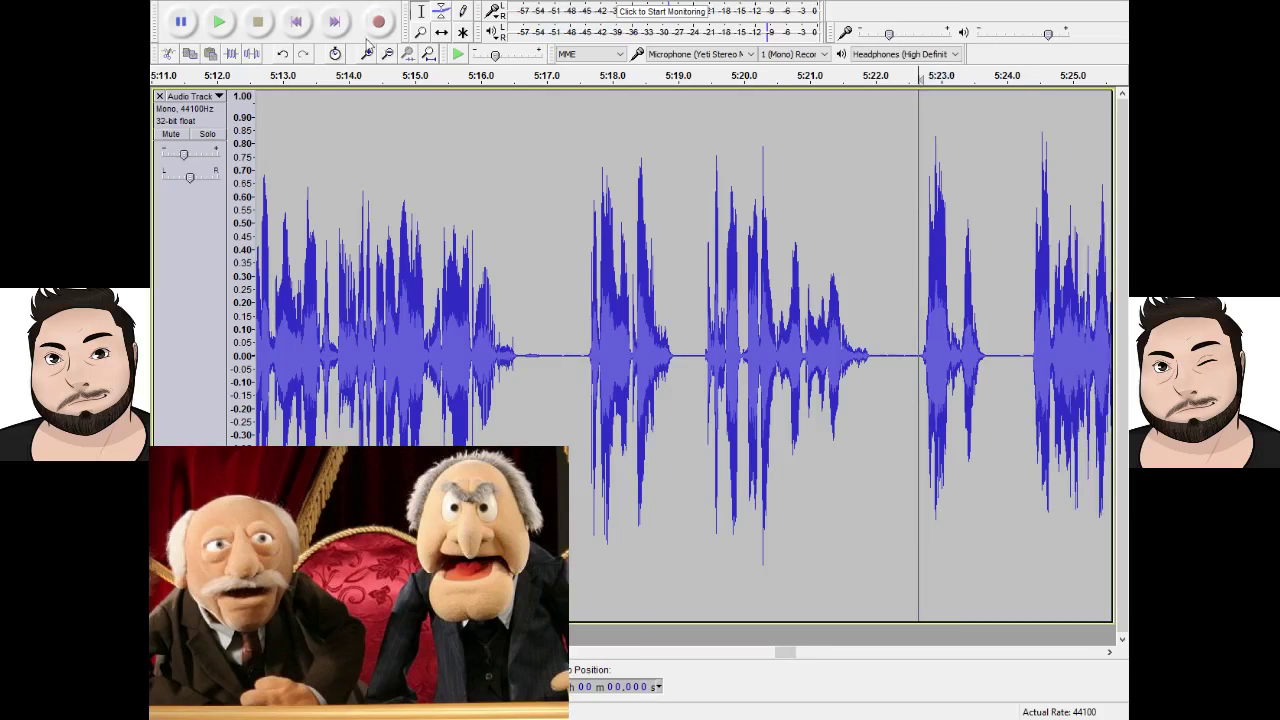
pyautogui.click(218, 21)
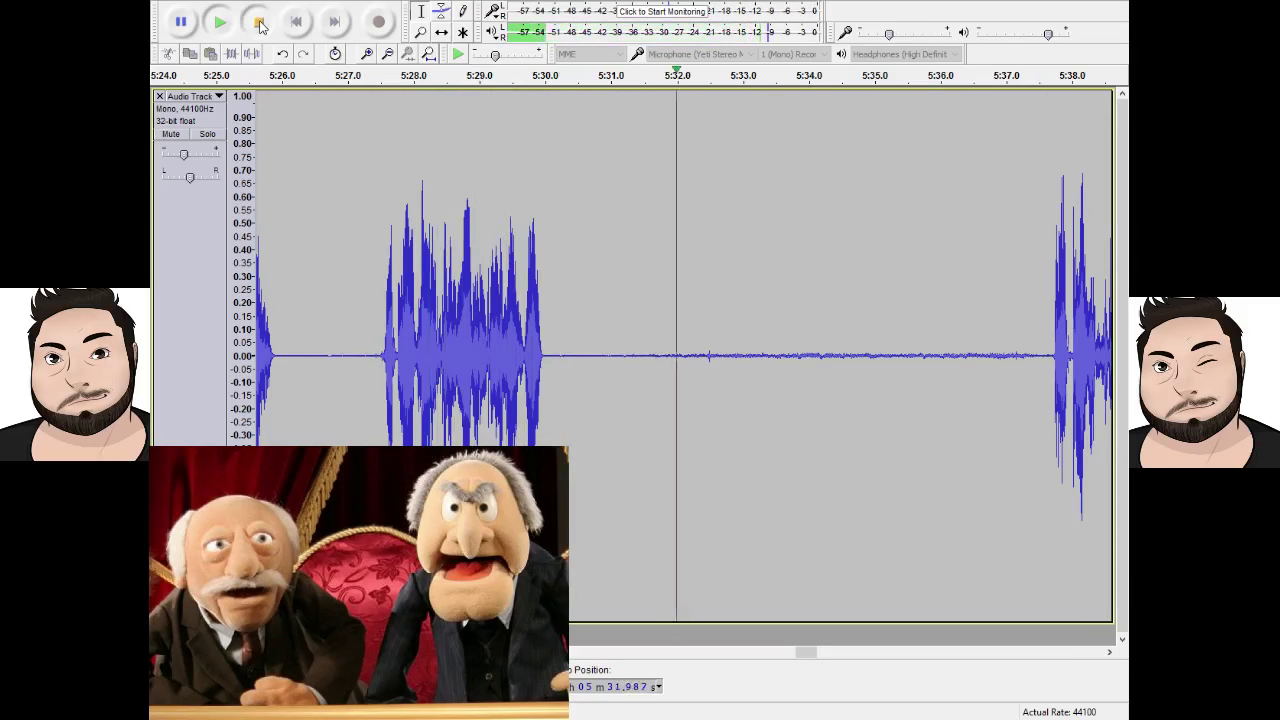
pyautogui.click(259, 22)
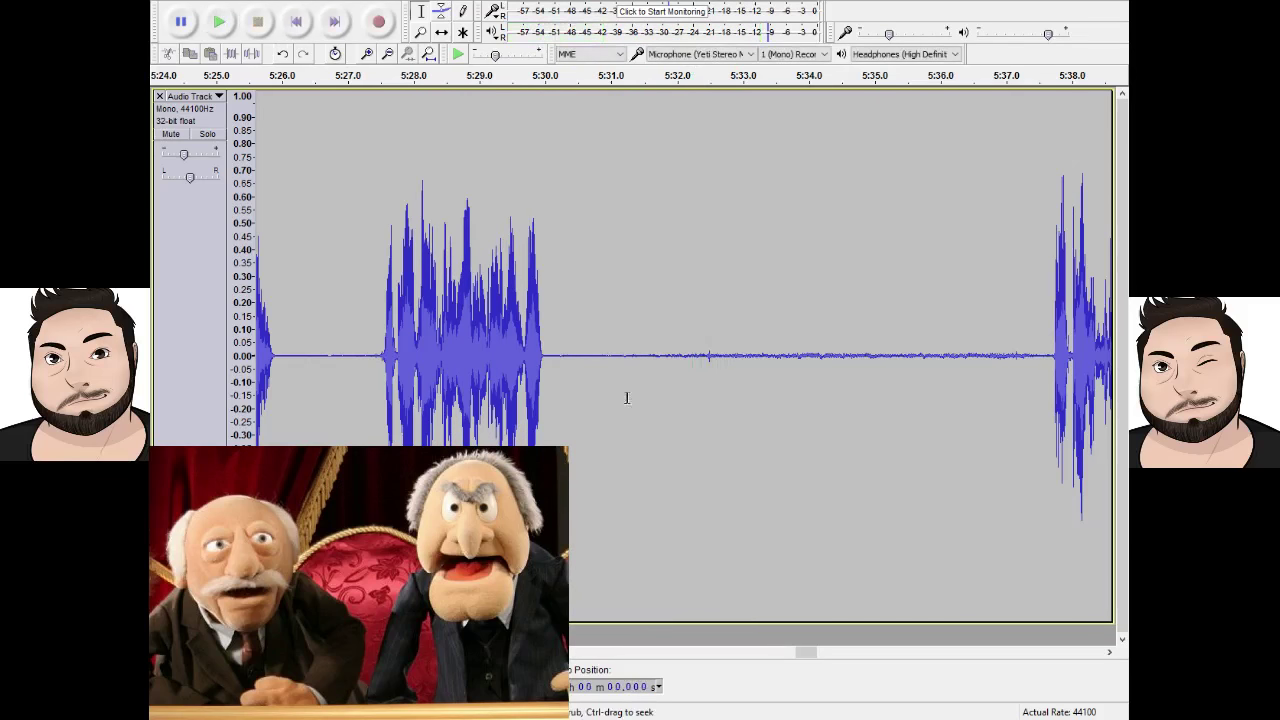
# Replace the noisy pause from about 5 minutes 30.3 seconds to 5 minutes 37.5 seconds with silence.
pyautogui.moveTo(562, 372)
pyautogui.mouseDown()
pyautogui.moveTo(1058, 405)
pyautogui.moveTo(1040, 412)
pyautogui.mouseUp()
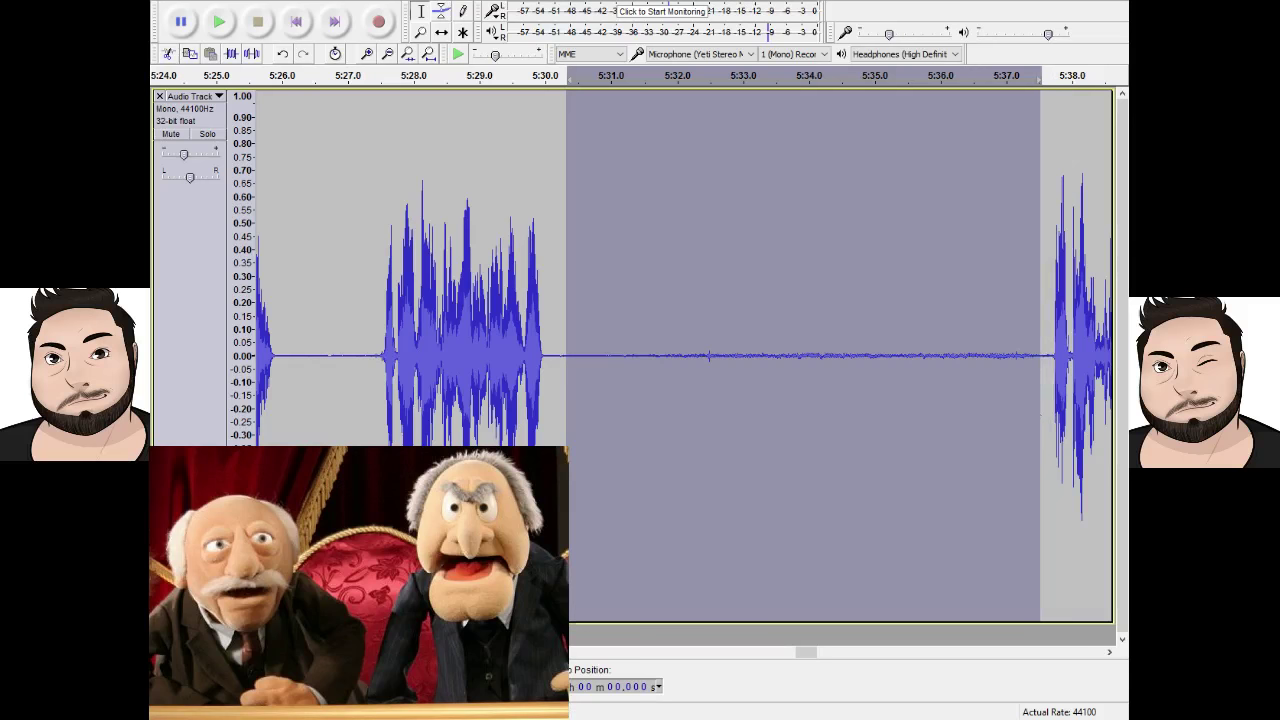
pyautogui.hotkey('ctrl', 'l')
pyautogui.click(1003, 400)
# Shorten the silenced pause after 5 minutes 30.3 seconds by deleting about 5.5 seconds, and play on to about 5 minutes 36.8 seconds.
pyautogui.moveTo(916, 370); pyautogui.dragTo(664, 323)
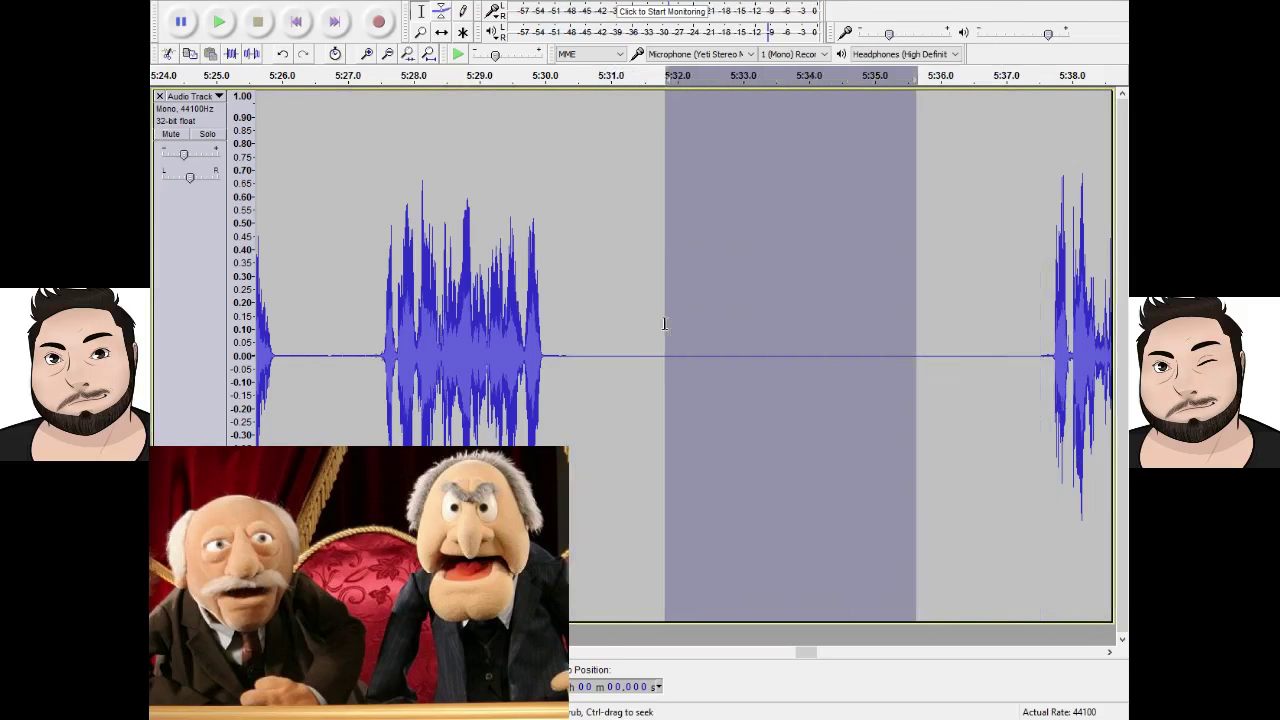
pyautogui.press('Delete')
pyautogui.moveTo(748, 330); pyautogui.dragTo(632, 335)
pyautogui.press('Delete')
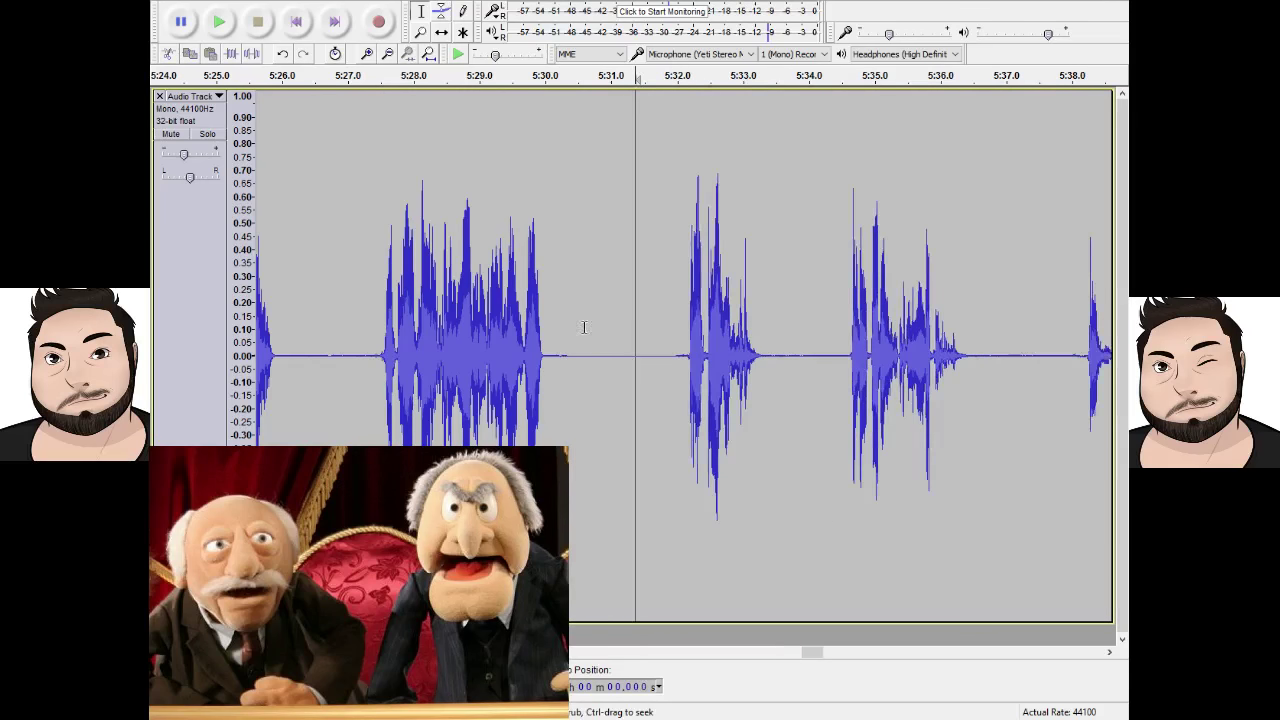
pyautogui.click(219, 21)
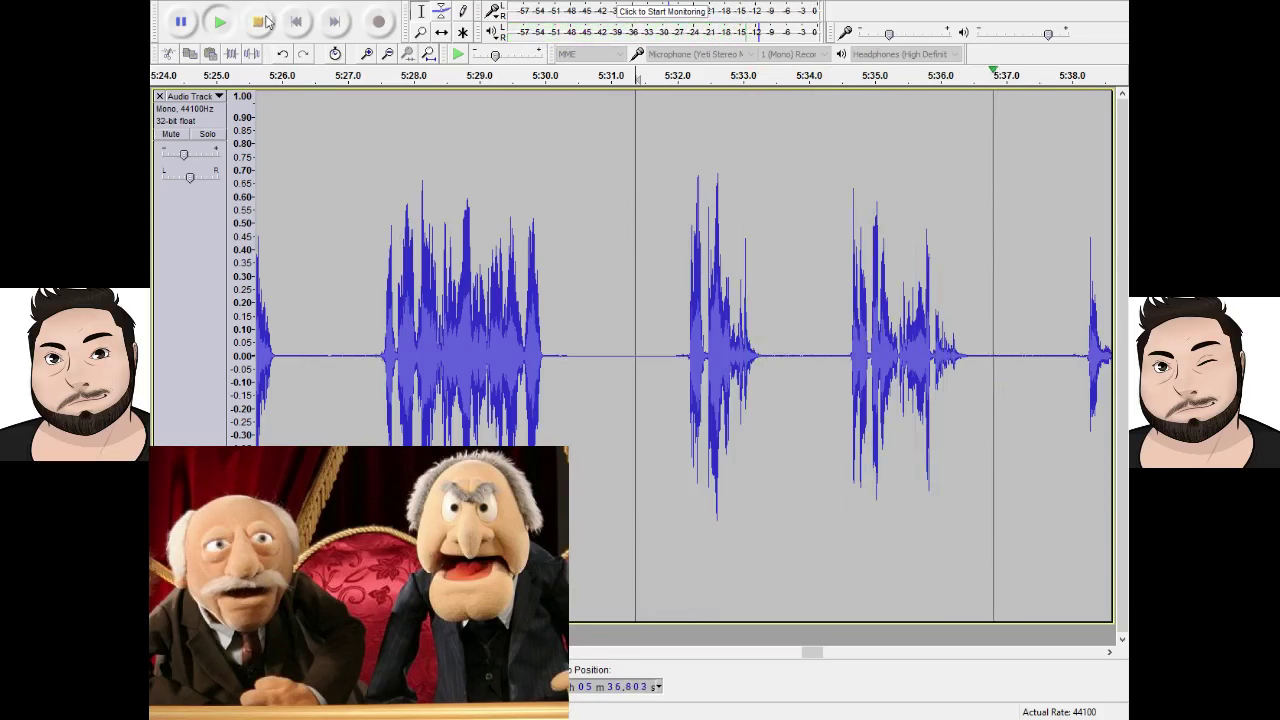
pyautogui.click(262, 21)
# Repeat the last effect on the phrase from about 5 minutes 31.7 seconds to 5 minutes 33.5 seconds and play from about 5 minutes 27 seconds.
pyautogui.moveTo(655, 371); pyautogui.dragTo(776, 394)
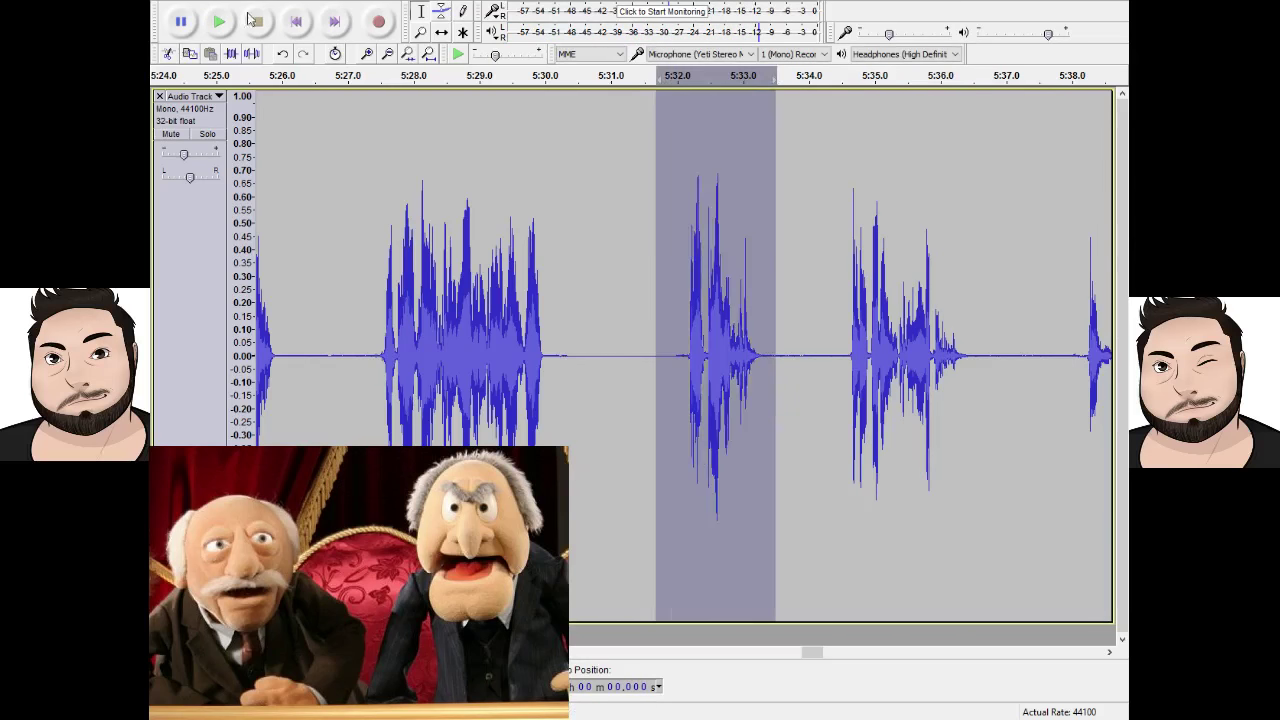
pyautogui.press('space')
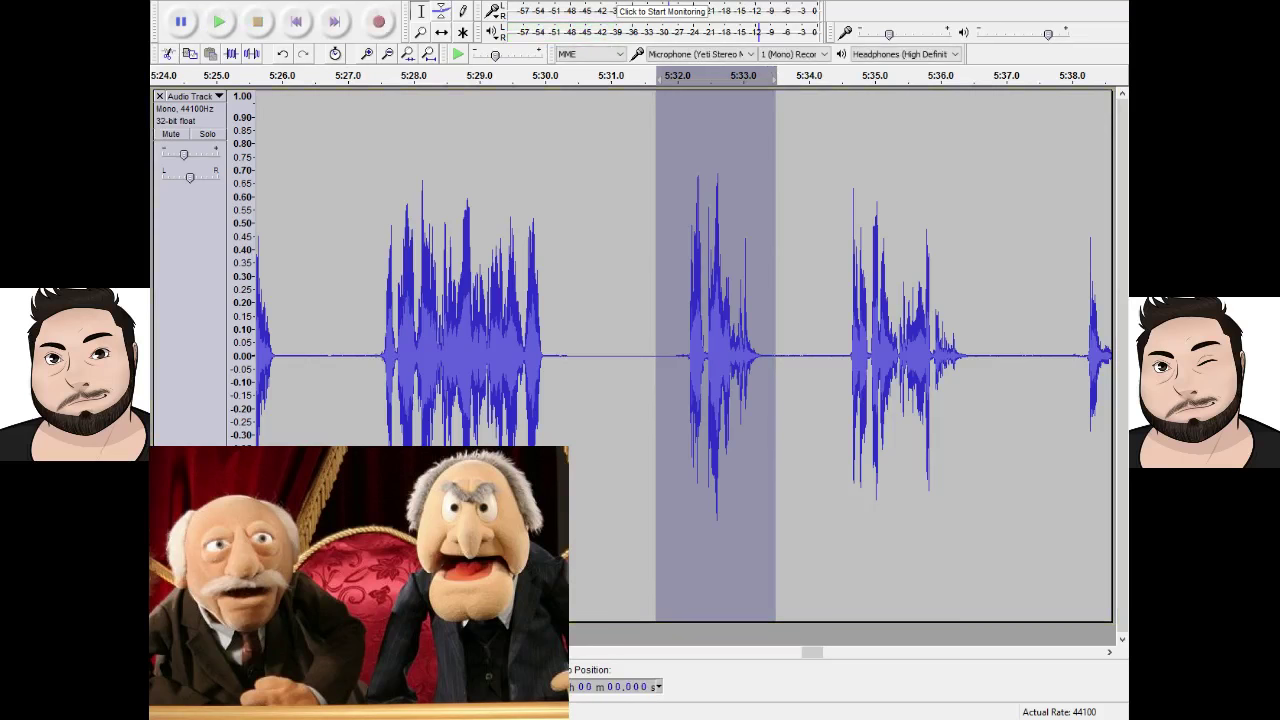
pyautogui.hotkey('ctrl', 'r')
pyautogui.click(218, 21)
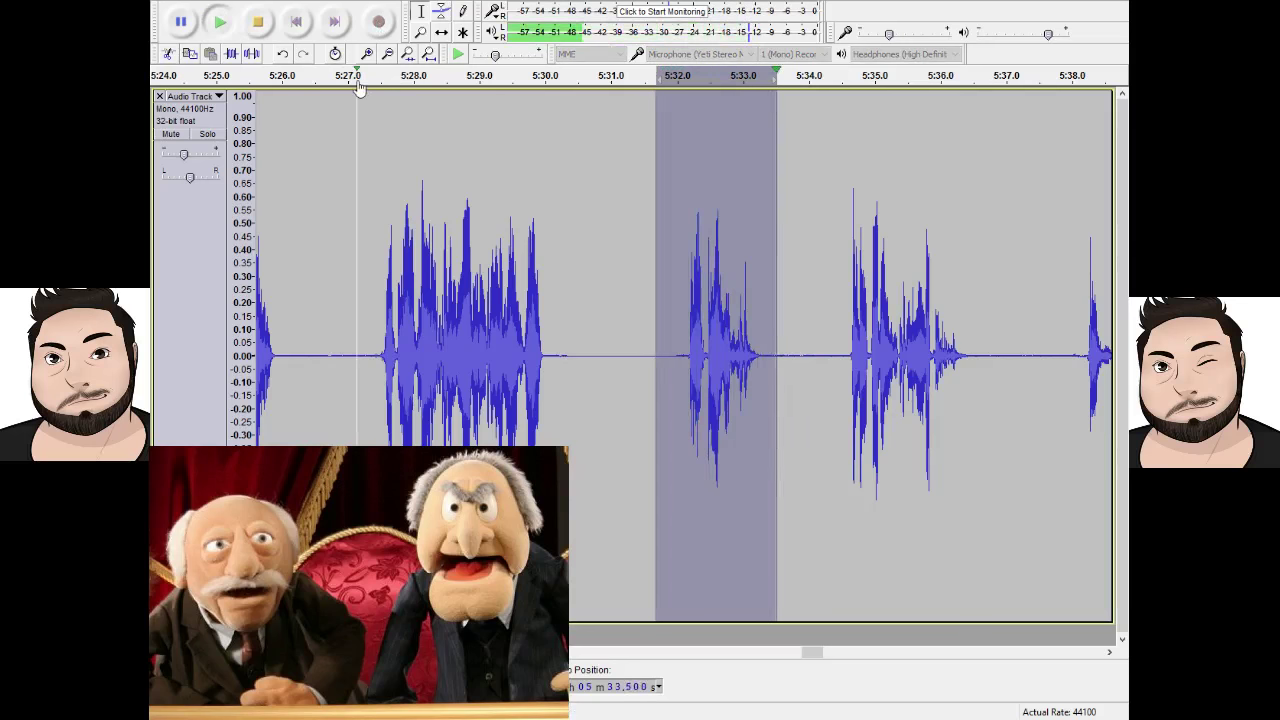
pyautogui.click(342, 224)
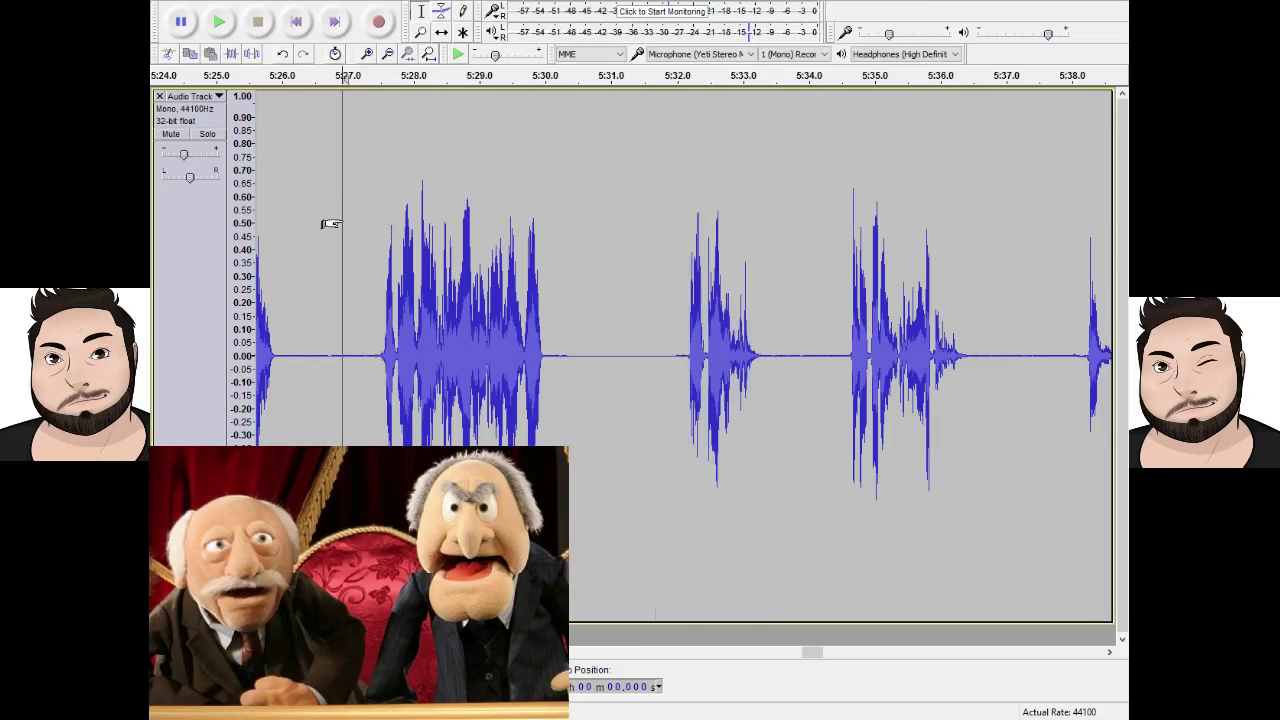
pyautogui.click(228, 24)
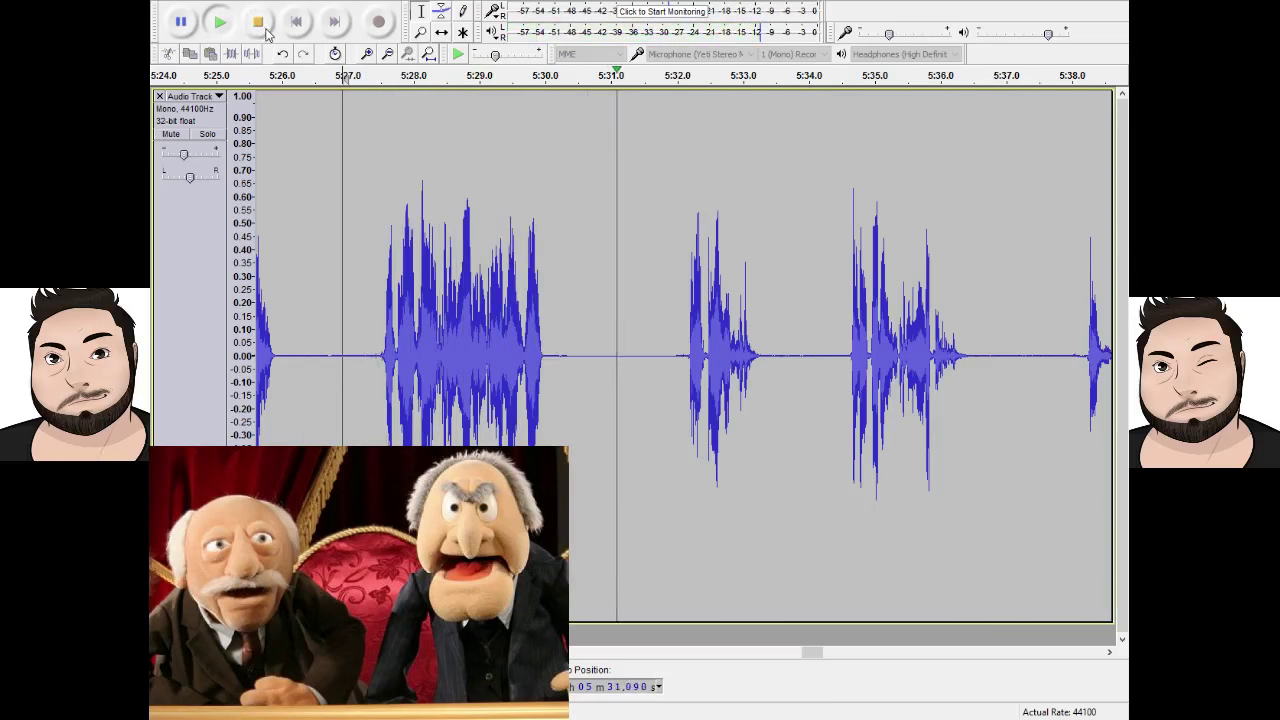
pyautogui.click(258, 22)
# Play from about 5 minutes 24.2 seconds and delete about 0.6 seconds of the pause starting at about 5 minutes 26.5 seconds.
pyautogui.moveTo(408, 243)
pyautogui.mouseDown()
pyautogui.moveTo(258, 243)
pyautogui.moveTo(453, 243)
pyautogui.mouseUp()
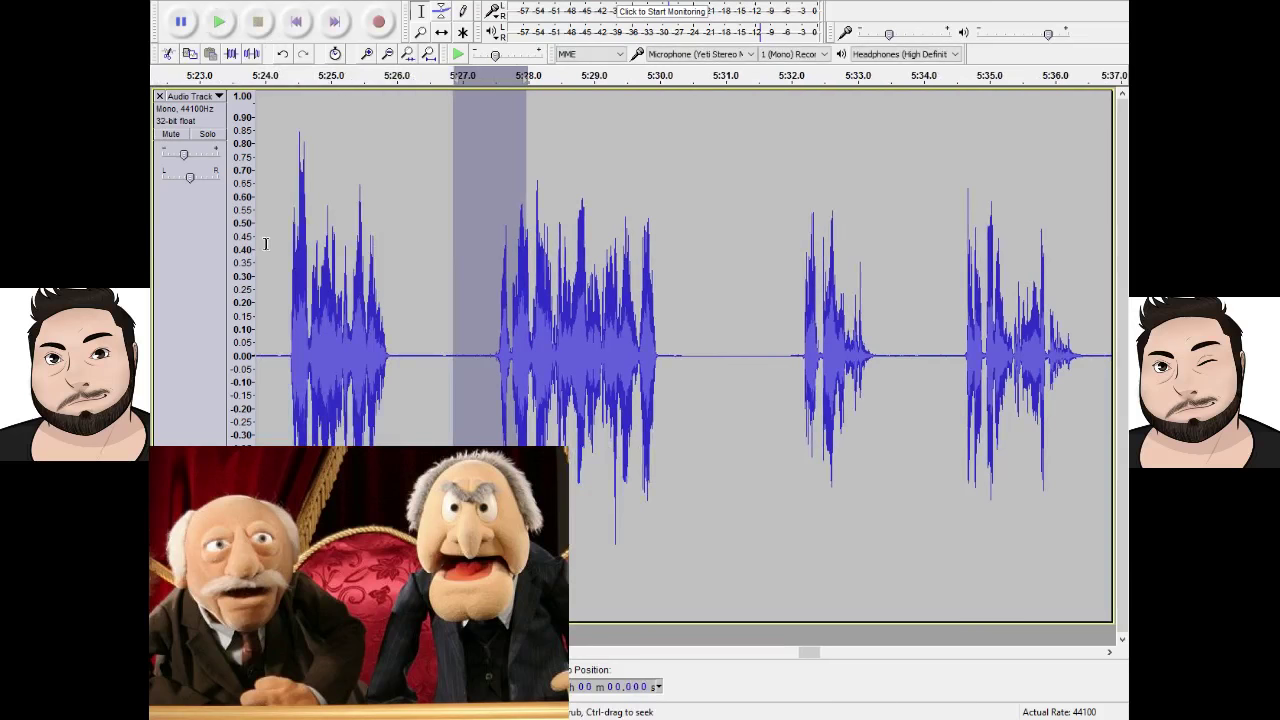
pyautogui.click(284, 80)
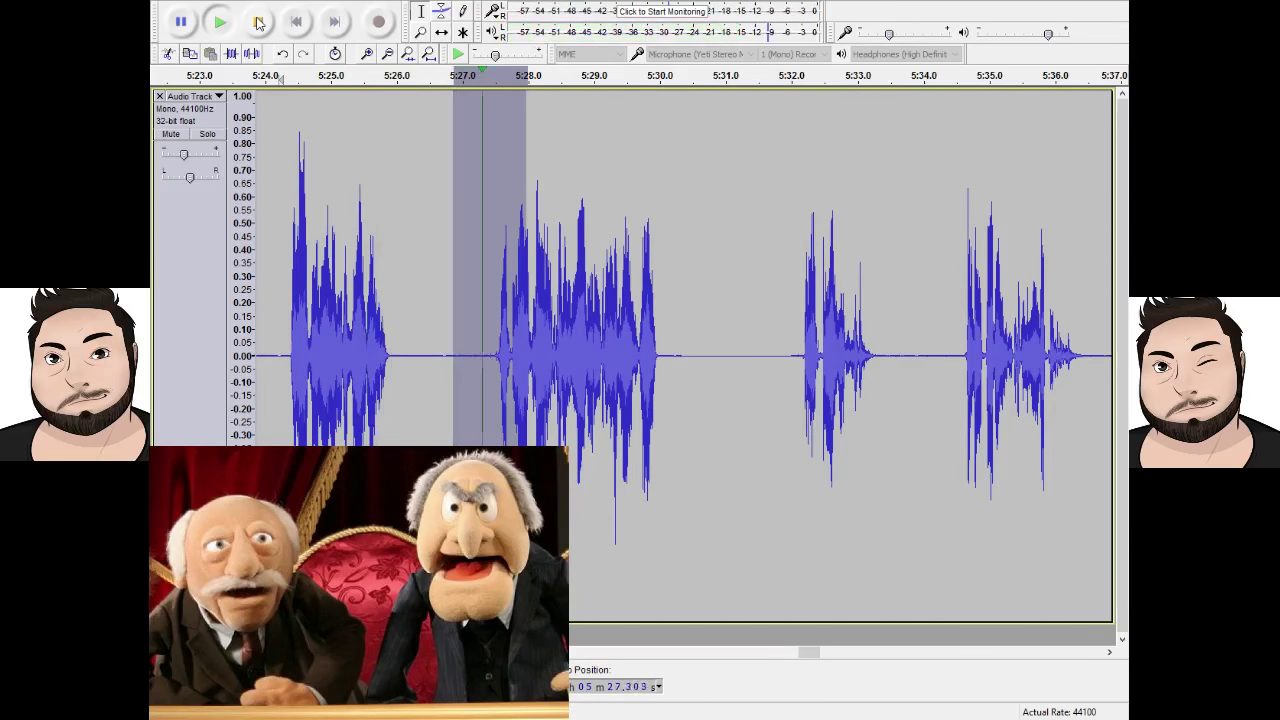
pyautogui.click(258, 22)
pyautogui.moveTo(466, 243); pyautogui.dragTo(432, 243)
pyautogui.press('Delete')
# Delete about 0.9 seconds of the pause starting at about 5 minutes 30.1 seconds and play on to about 5 minutes 38.8 seconds.
pyautogui.click(672, 343)
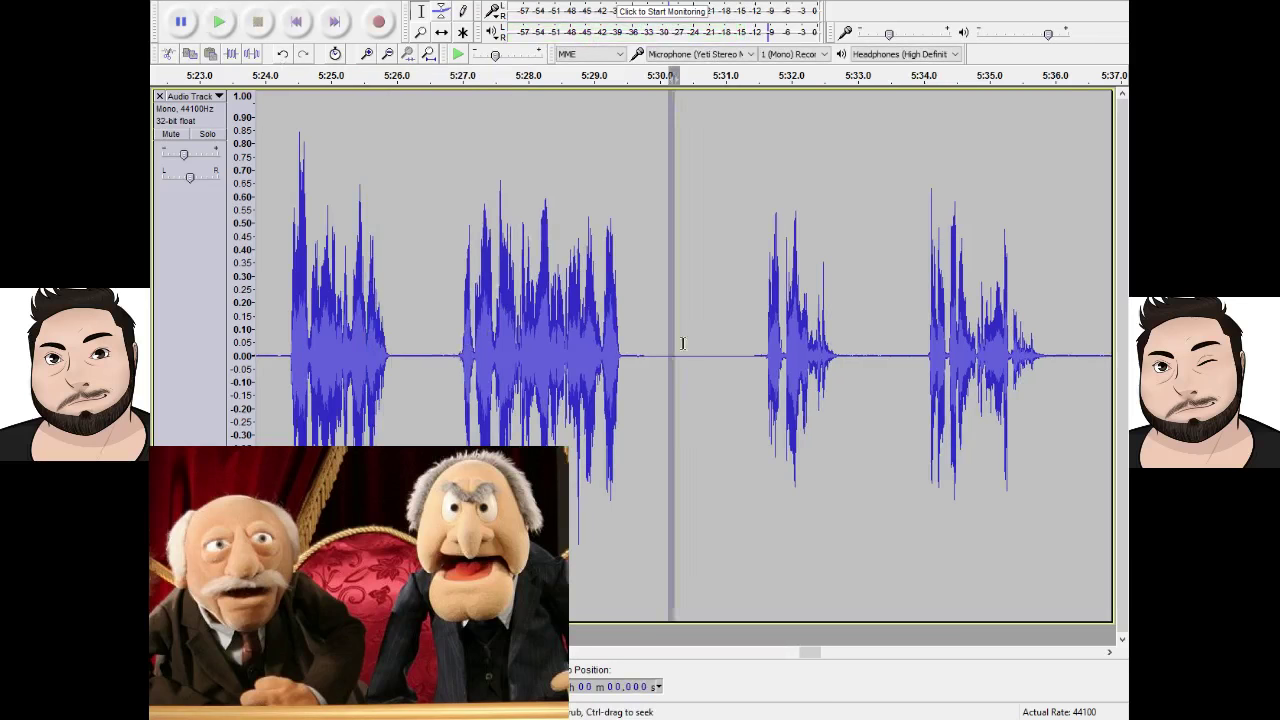
pyautogui.keyDown('shift'); pyautogui.click(726, 347); pyautogui.keyUp('shift')
pyautogui.press('Delete')
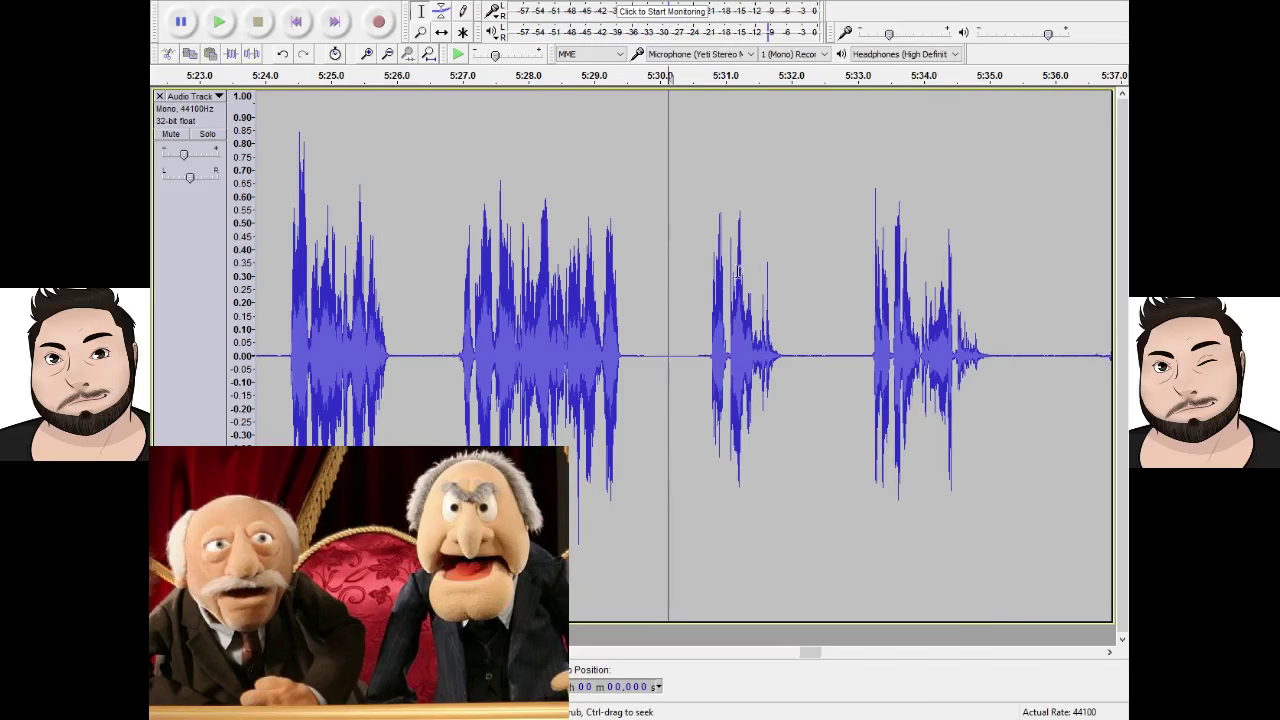
pyautogui.click(790, 76)
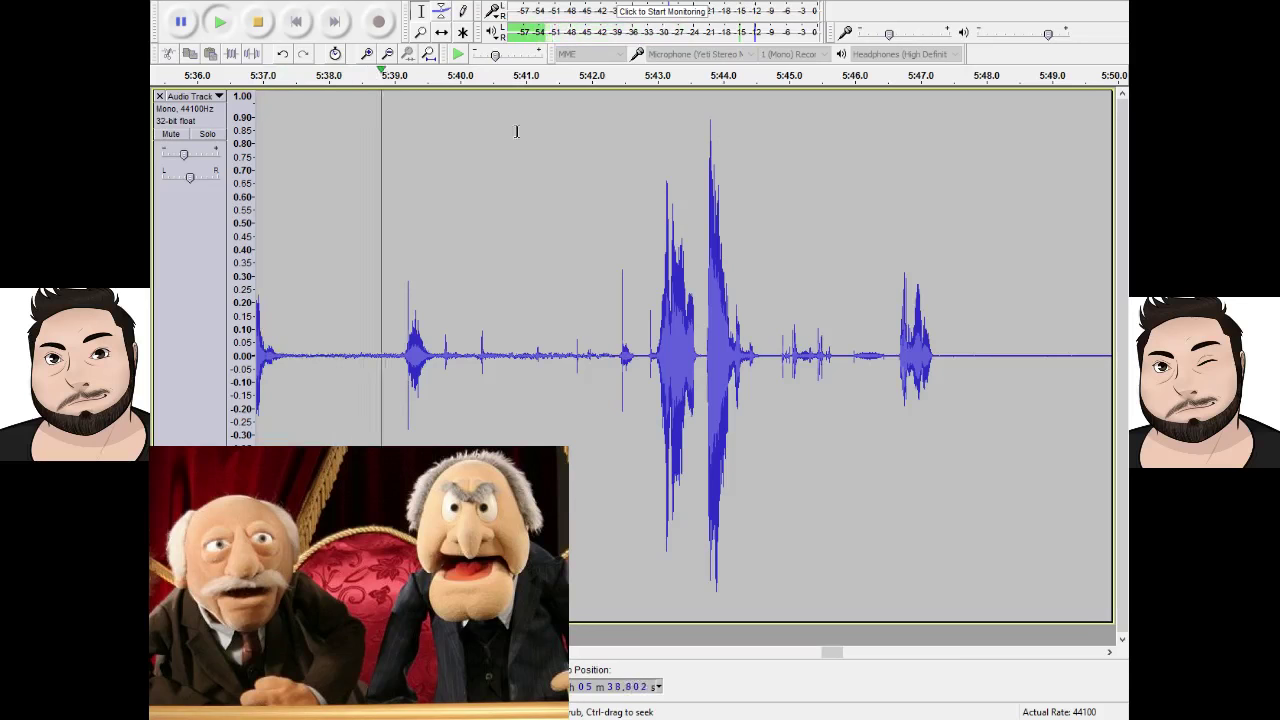
pyautogui.press('space')
# Delete the stray sounds and mistakes from about 5 minutes 36.5 seconds to 5 minutes 51 seconds and play across the cut.
pyautogui.moveTo(424, 250); pyautogui.dragTo(412, 286)
pyautogui.moveTo(316, 328); pyautogui.dragTo(453, 304)
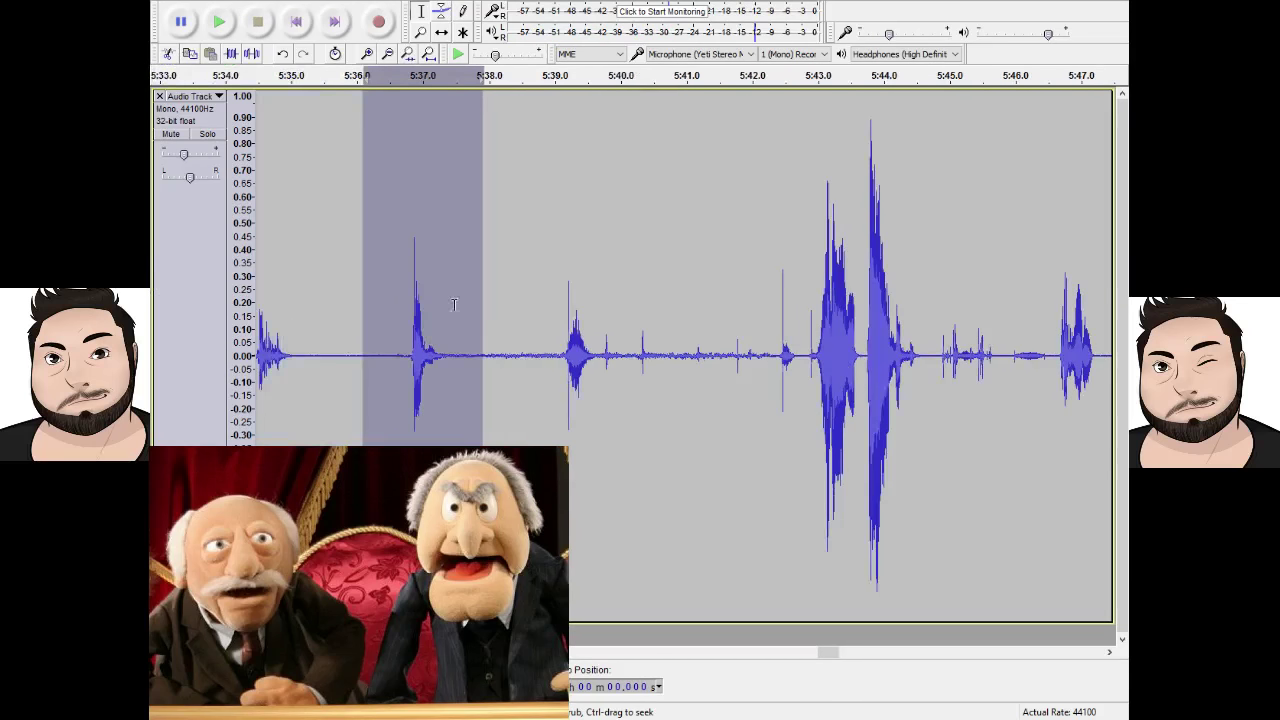
pyautogui.click(219, 22)
pyautogui.click(258, 22)
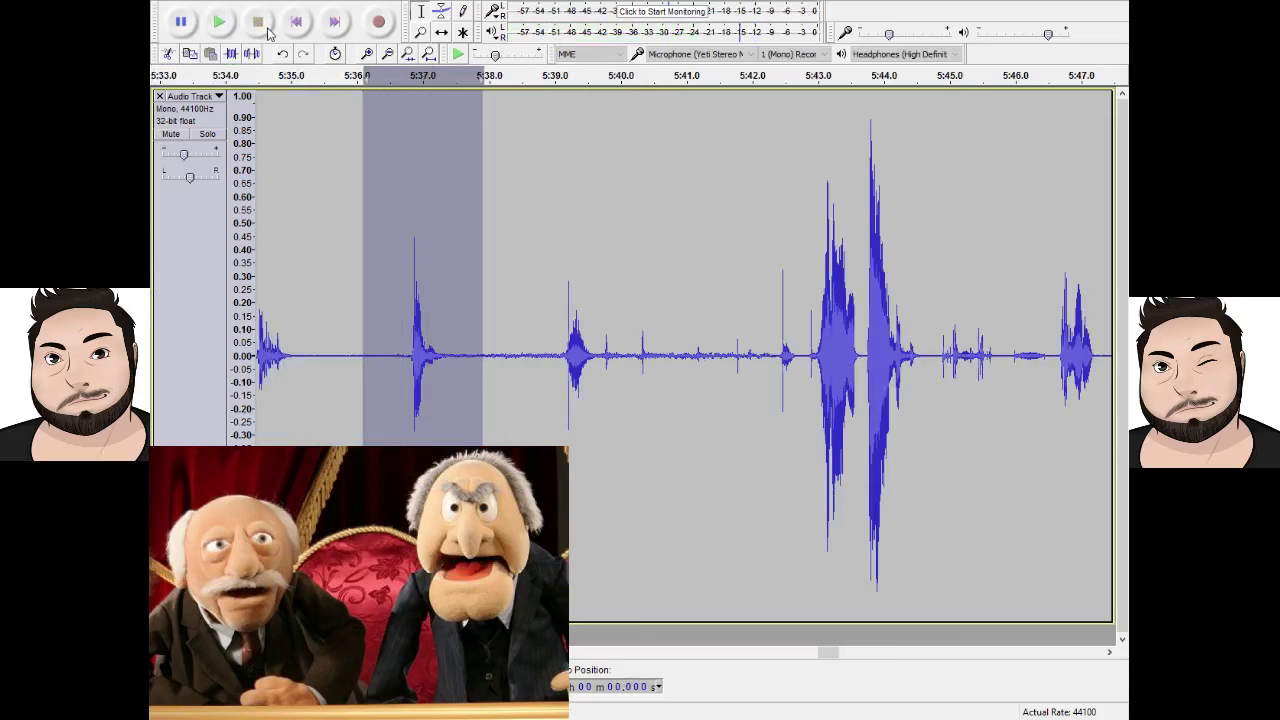
pyautogui.moveTo(364, 350); pyautogui.dragTo(886, 490)
pyautogui.click(415, 383)
pyautogui.click(446, 381)
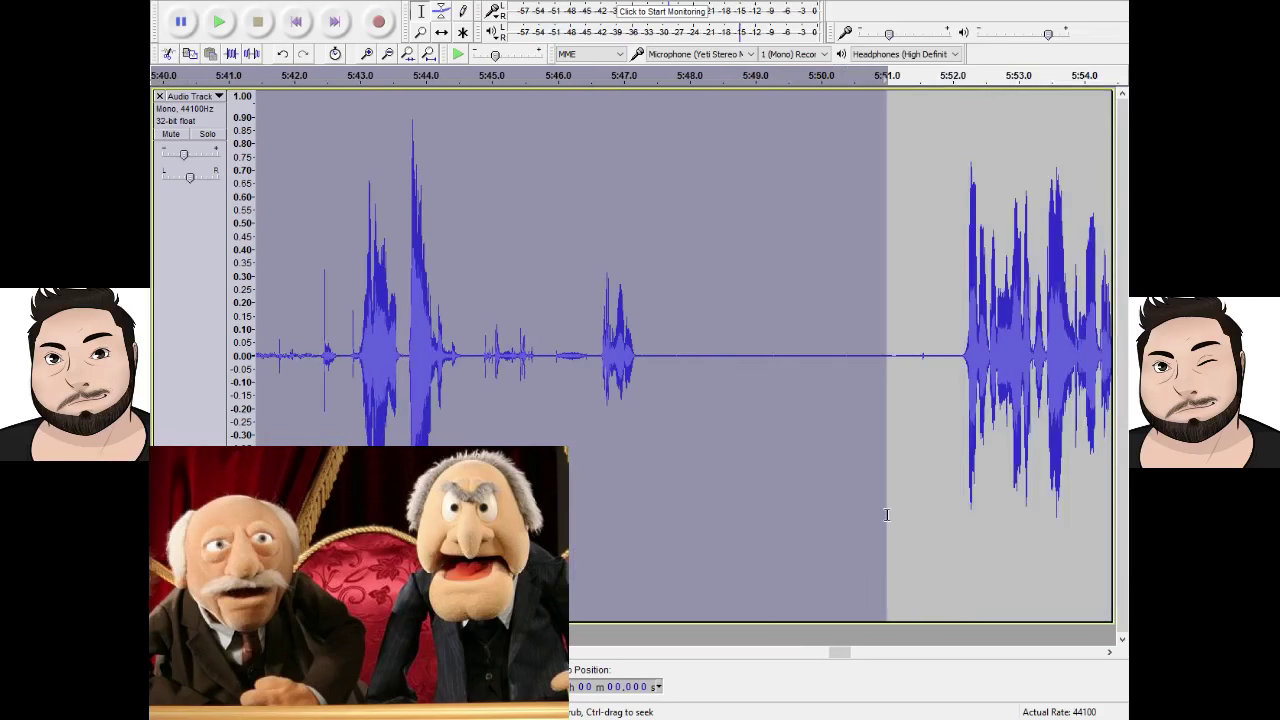
pyautogui.press('Delete')
pyautogui.click(229, 30)
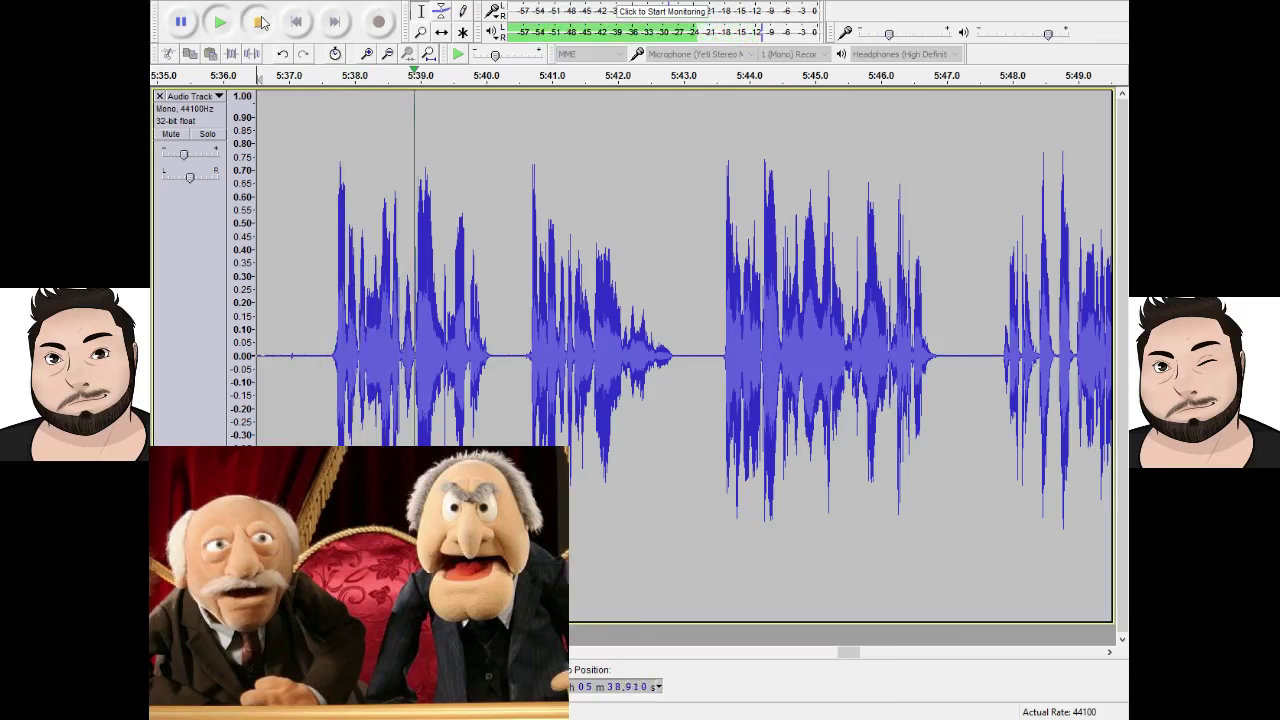
pyautogui.click(258, 22)
# Shorten the pause before the speech at about 5 minutes 37.7 seconds and play on to about 6 minutes 5.5 seconds.
pyautogui.click(330, 323)
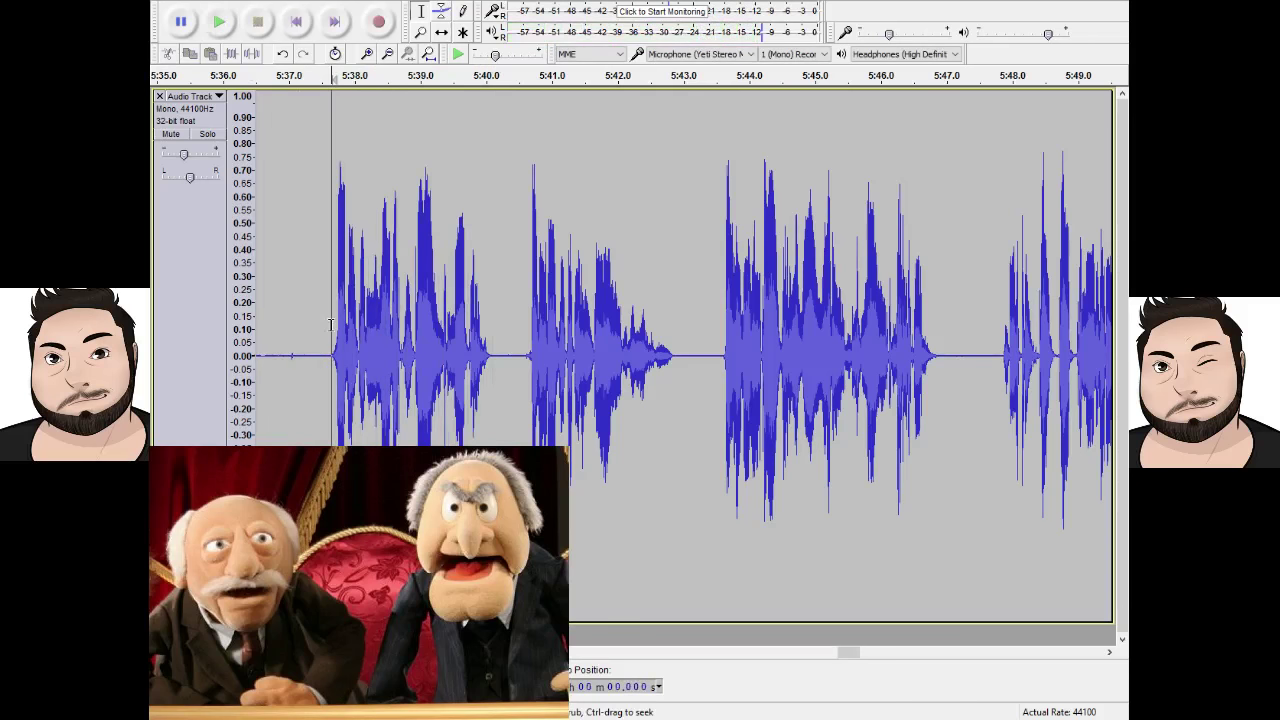
pyautogui.moveTo(318, 325); pyautogui.dragTo(400, 300)
pyautogui.press('Delete')
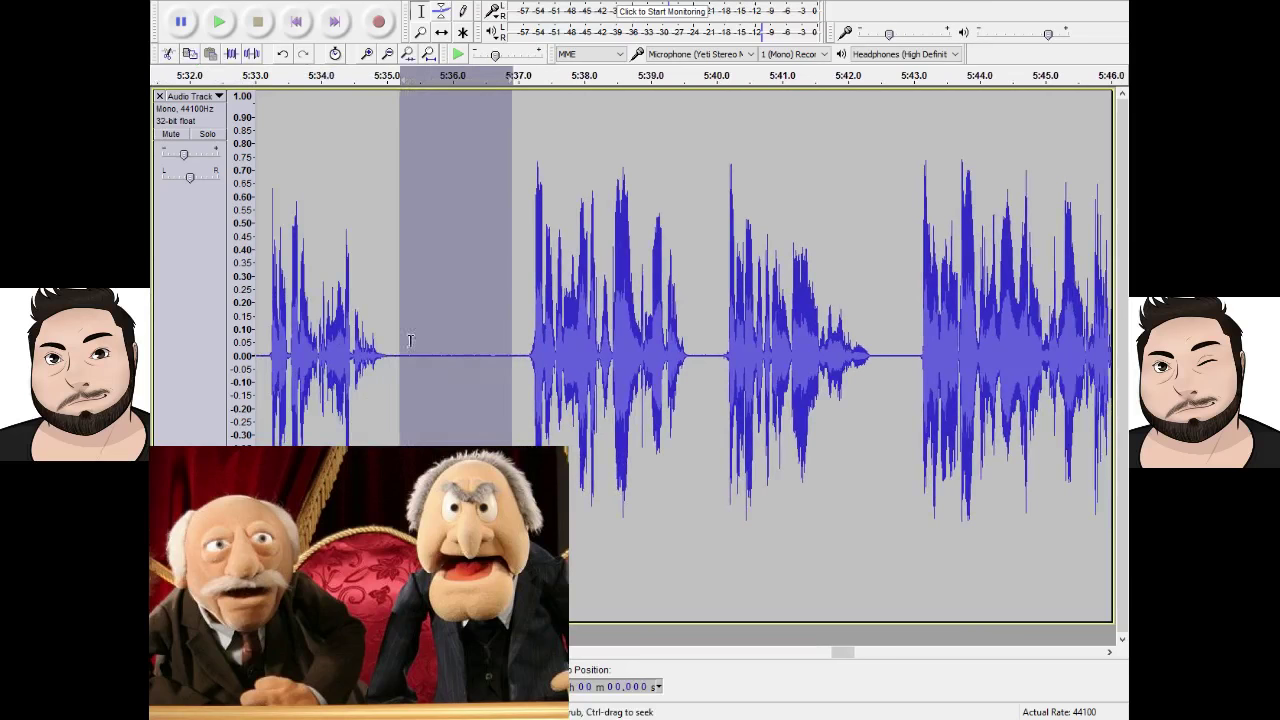
pyautogui.click(357, 300)
pyautogui.click(228, 26)
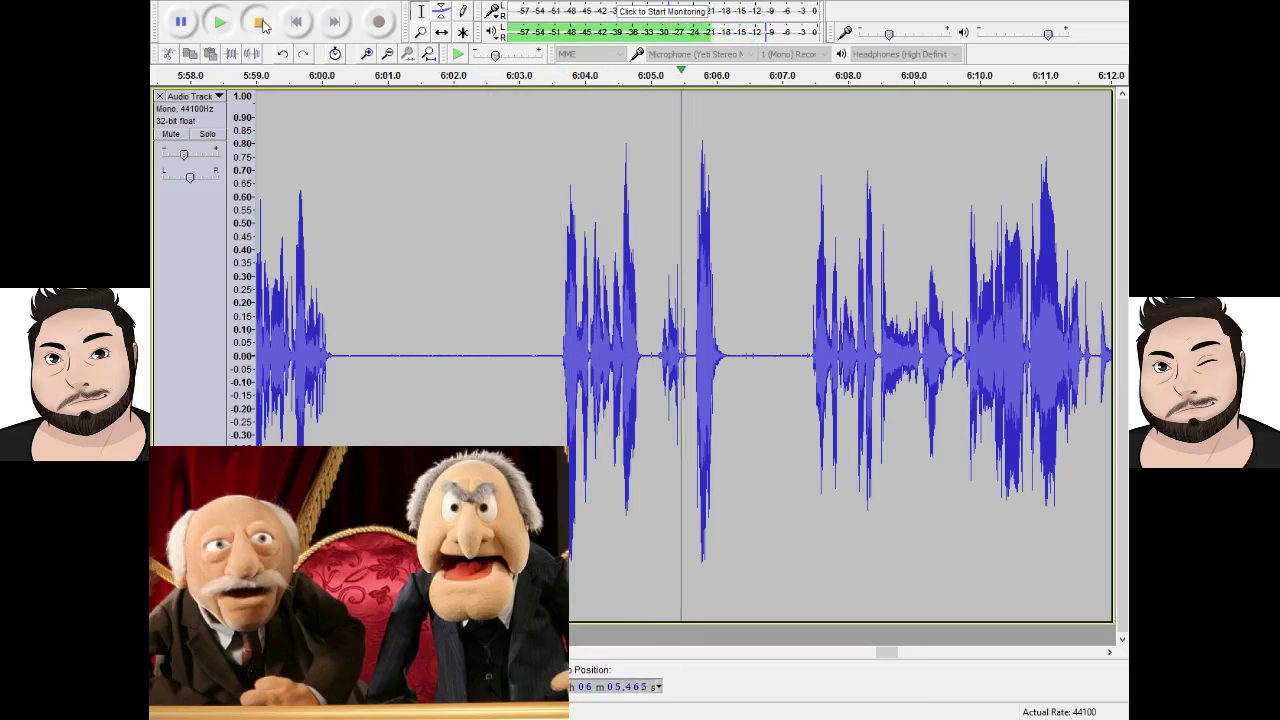
pyautogui.click(258, 22)
# Delete the passage from about 6 minutes 1.7 seconds to 6 minutes 7.3 seconds and play from 6 minutes to about 6 minutes 7.1 seconds.
pyautogui.moveTo(436, 386); pyautogui.dragTo(805, 425)
pyautogui.press('Delete')
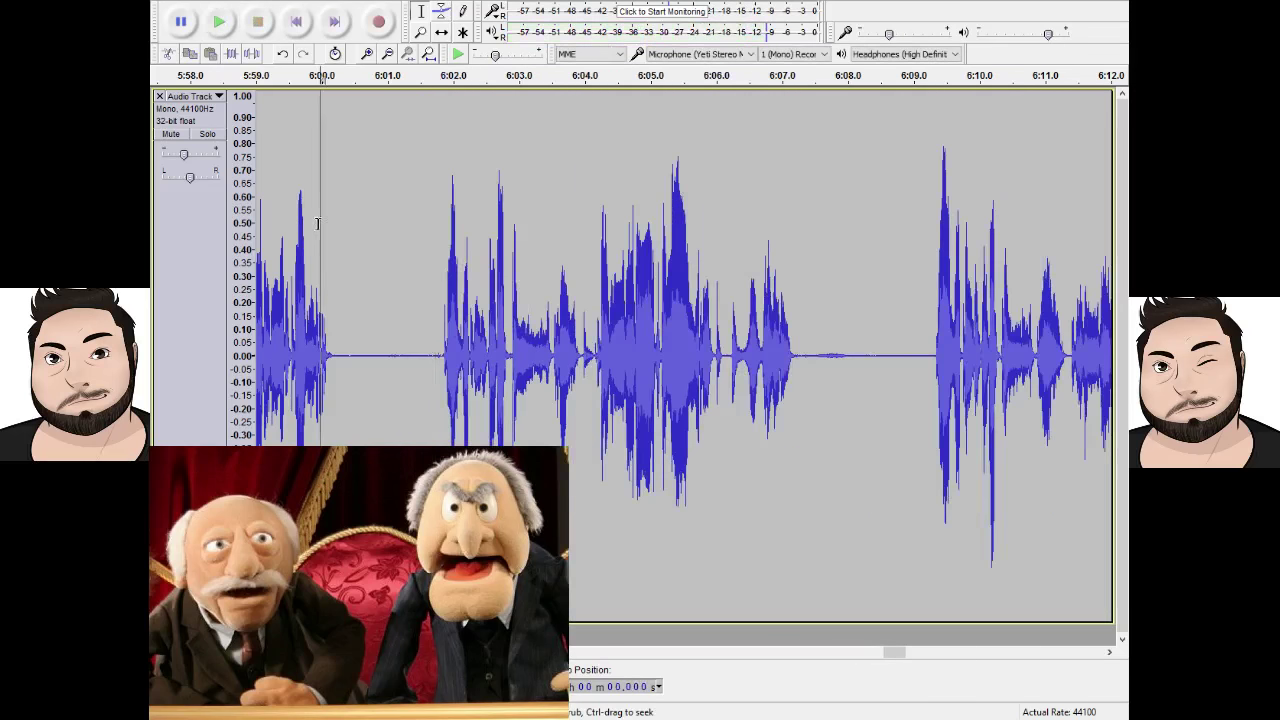
pyautogui.click(220, 21)
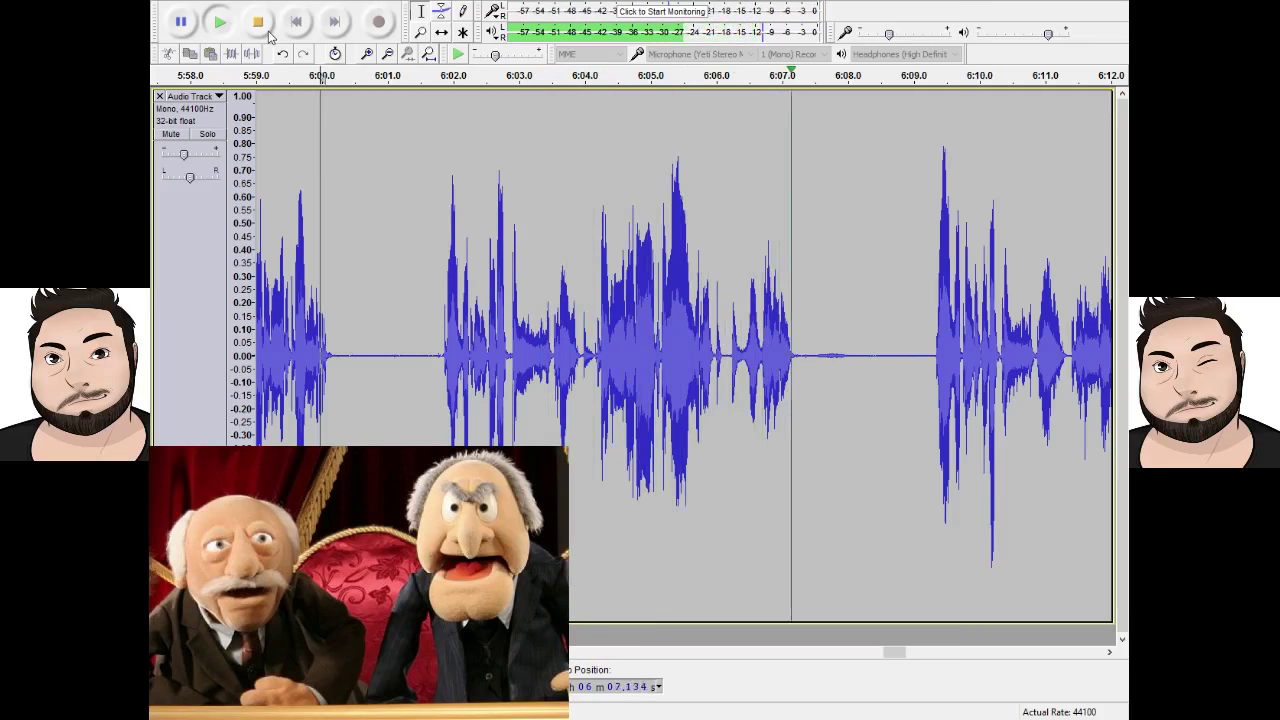
pyautogui.click(257, 21)
# Delete the passage from about 6 minutes 1 second to 6 minutes 9 seconds and play on to about 6 minutes 30.4 seconds.
pyautogui.moveTo(390, 334); pyautogui.dragTo(916, 411)
pyautogui.press('Delete')
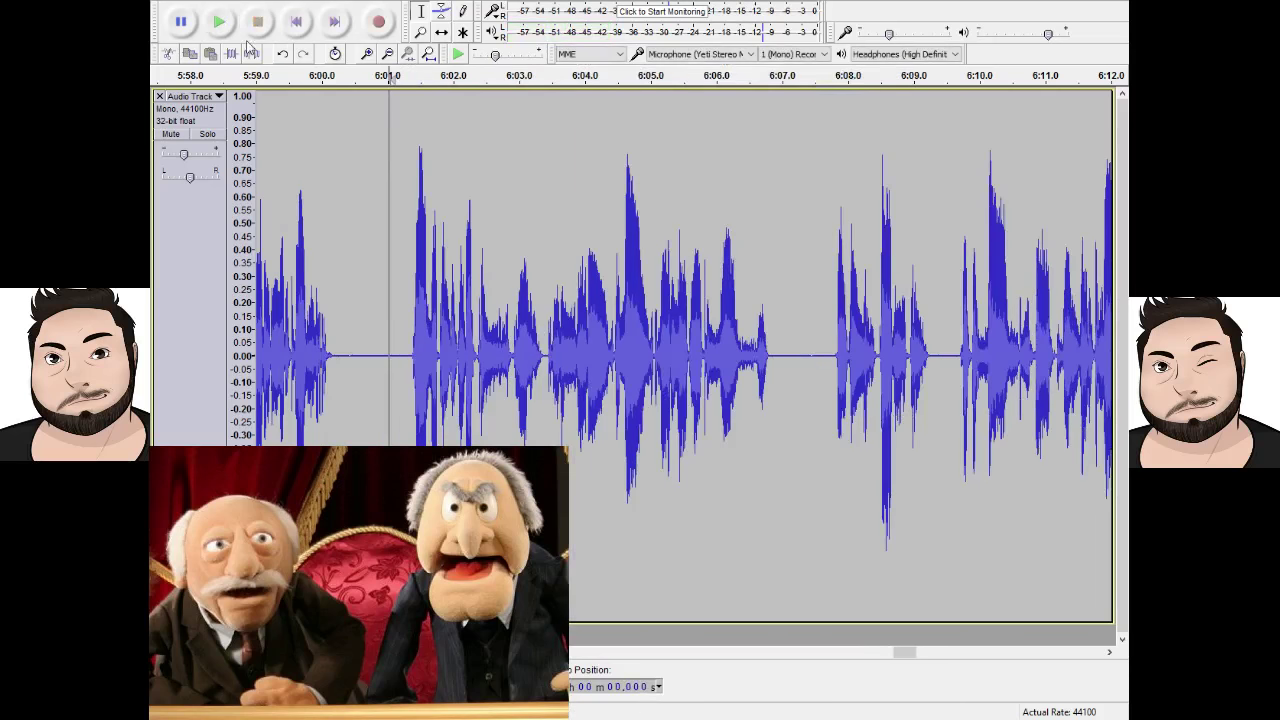
pyautogui.click(220, 21)
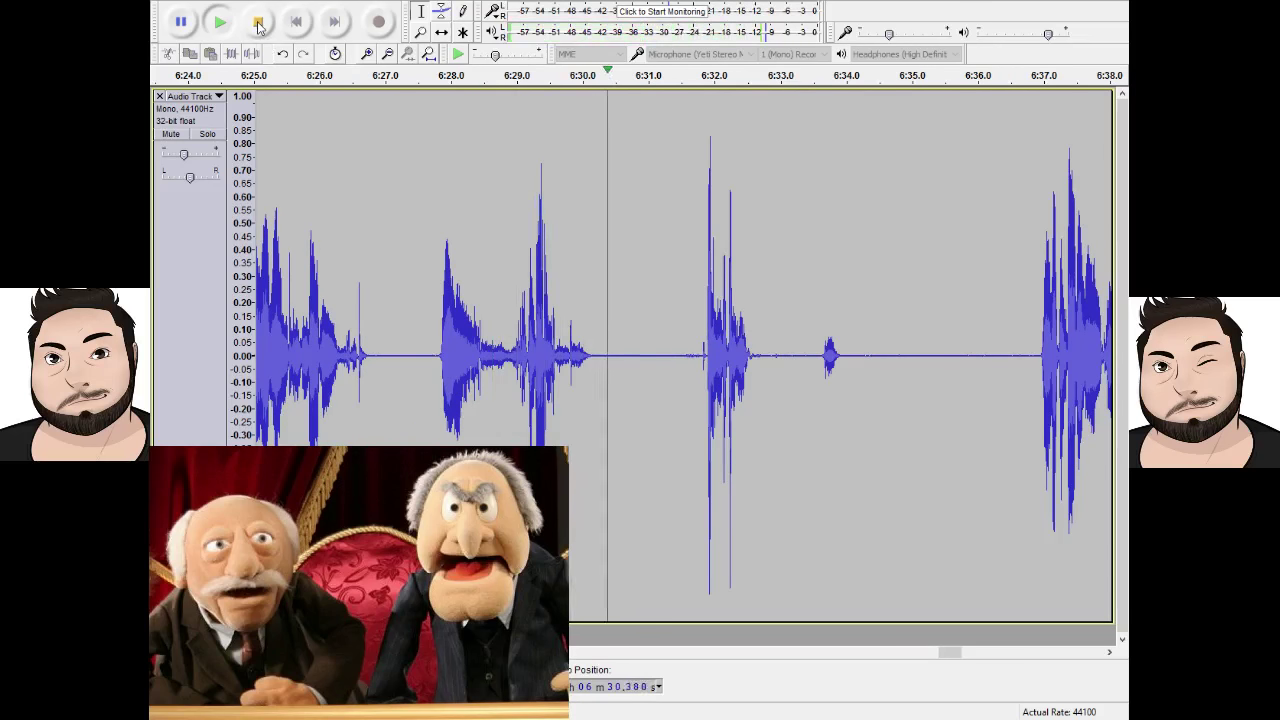
pyautogui.click(258, 25)
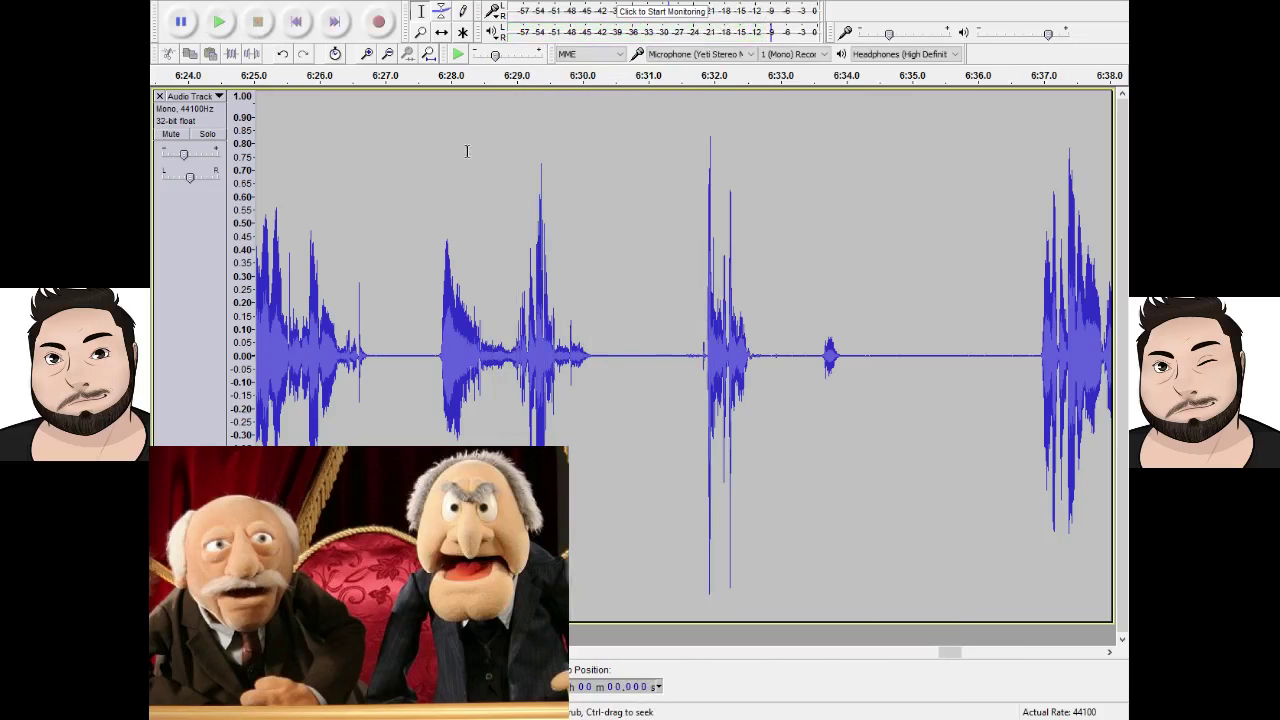
# Delete the passage from about 6 minutes 31.2 seconds to 6 minutes 36.2 seconds and play on to about 6 minutes 39.8 seconds.
pyautogui.moveTo(663, 365); pyautogui.dragTo(990, 372)
pyautogui.press('Delete')
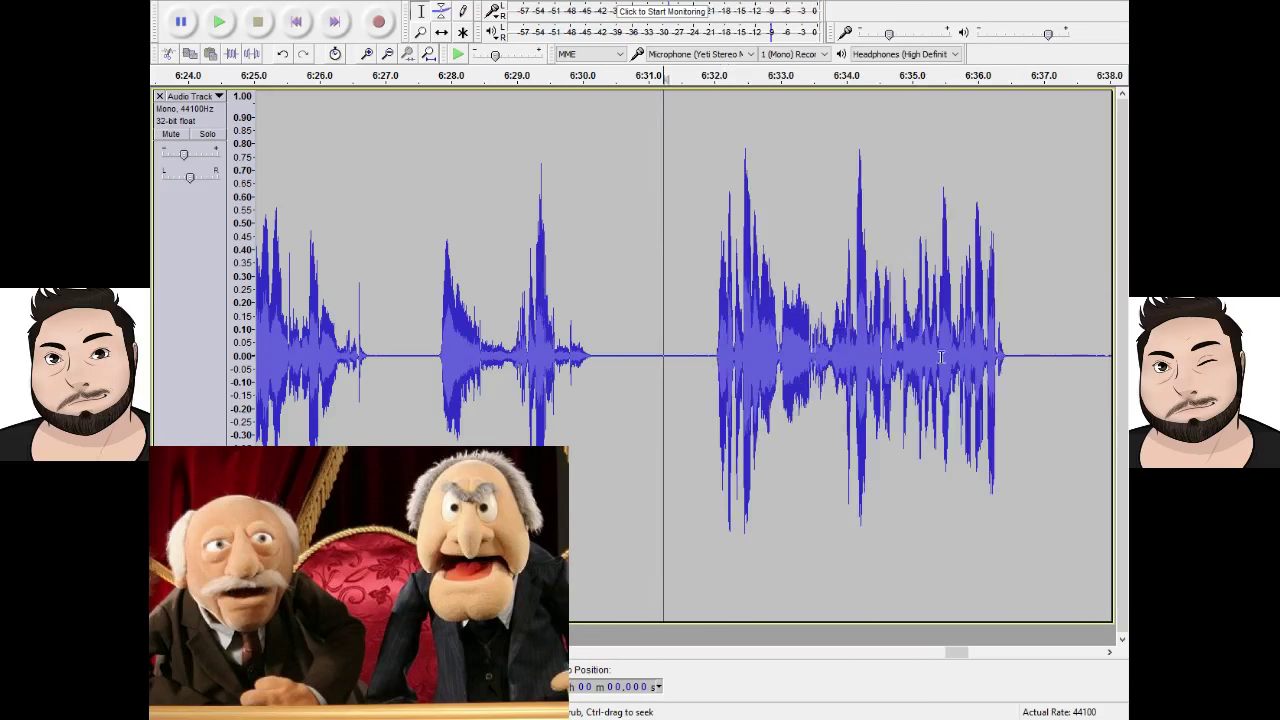
pyautogui.click(219, 22)
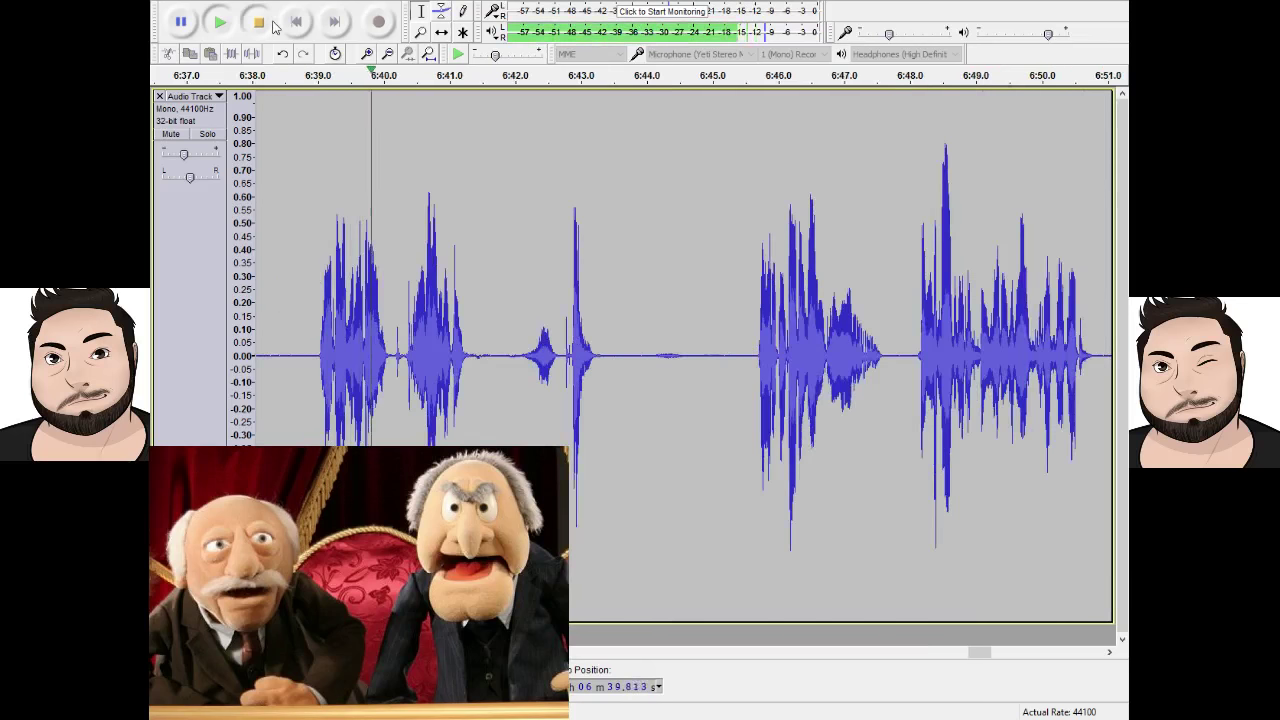
pyautogui.click(259, 22)
# Delete the passage from about 6 minutes 38.6 seconds to 6 minutes 45.2 seconds and place the cursor at about 6 minutes 32 seconds.
pyautogui.moveTo(294, 325); pyautogui.dragTo(727, 352)
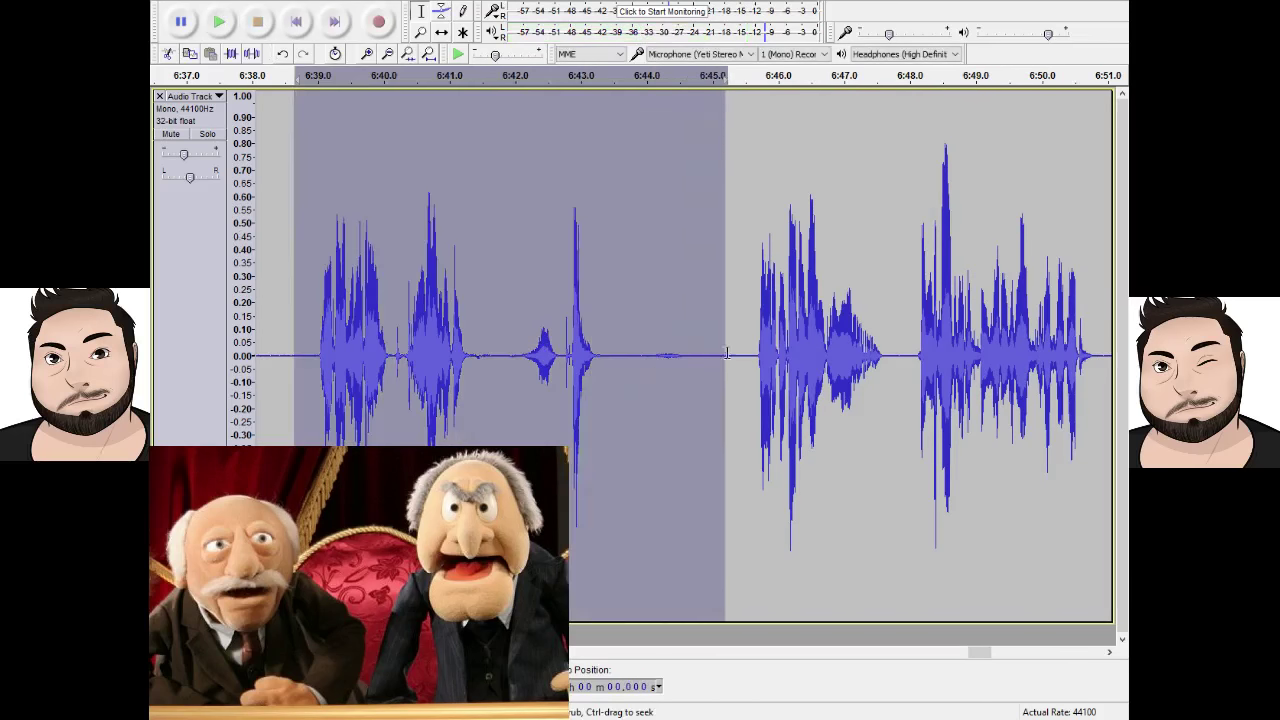
pyautogui.moveTo(527, 350); pyautogui.dragTo(252, 330)
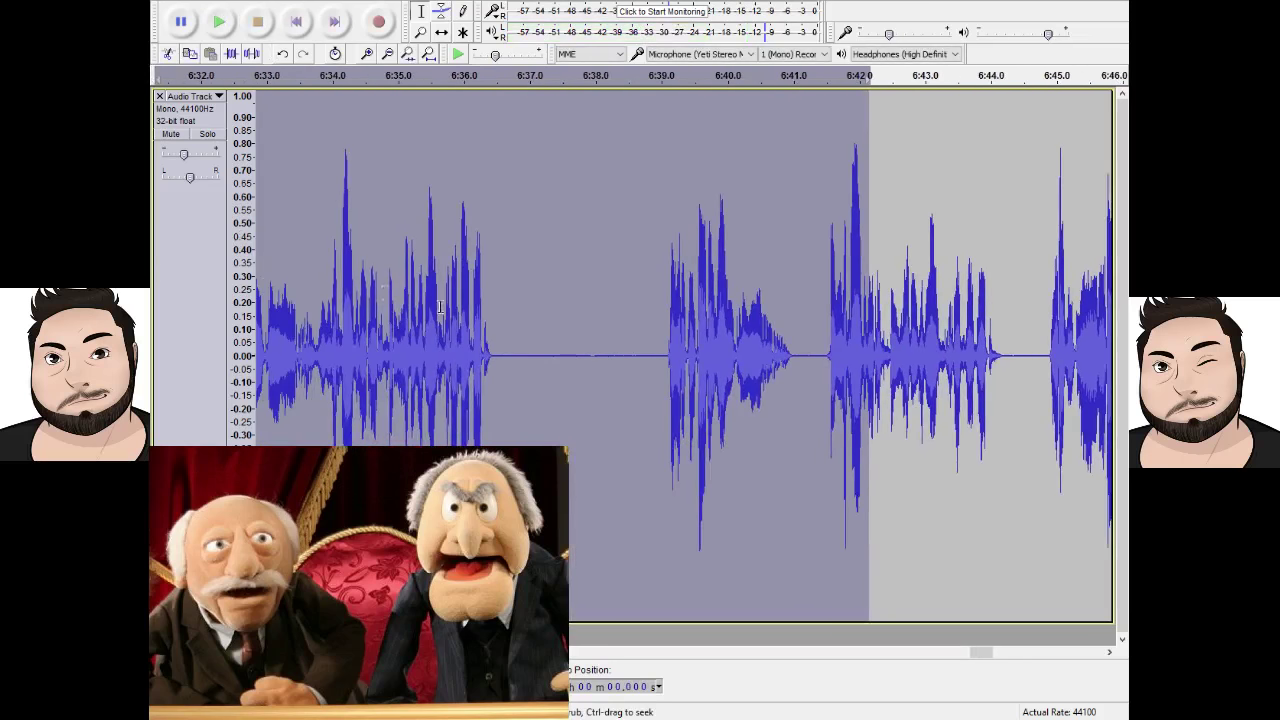
pyautogui.moveTo(440, 307); pyautogui.dragTo(337, 285)
pyautogui.click(323, 265)
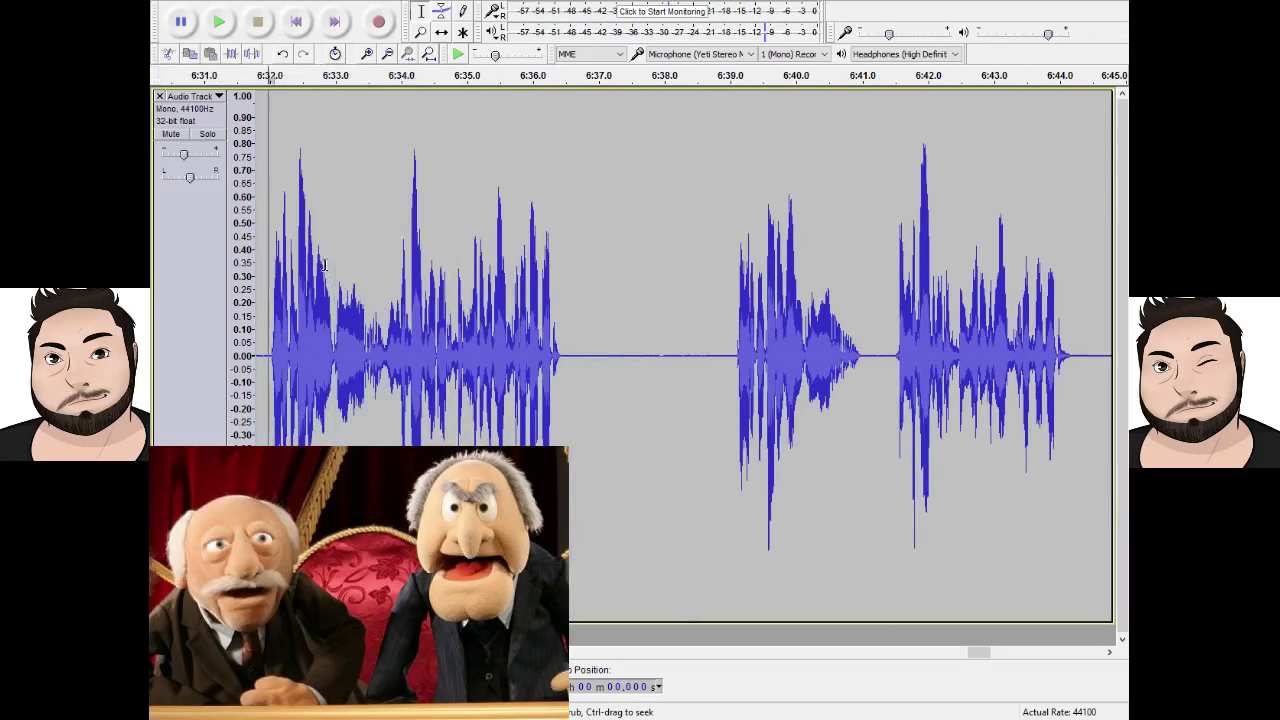
# Delete the passage from about 6 minutes 31.9 seconds to 6 minutes 38.9 seconds and play from about 6 minutes 29.1 seconds to 6 minutes 52.4 seconds.
pyautogui.moveTo(441, 273); pyautogui.dragTo(576, 280)
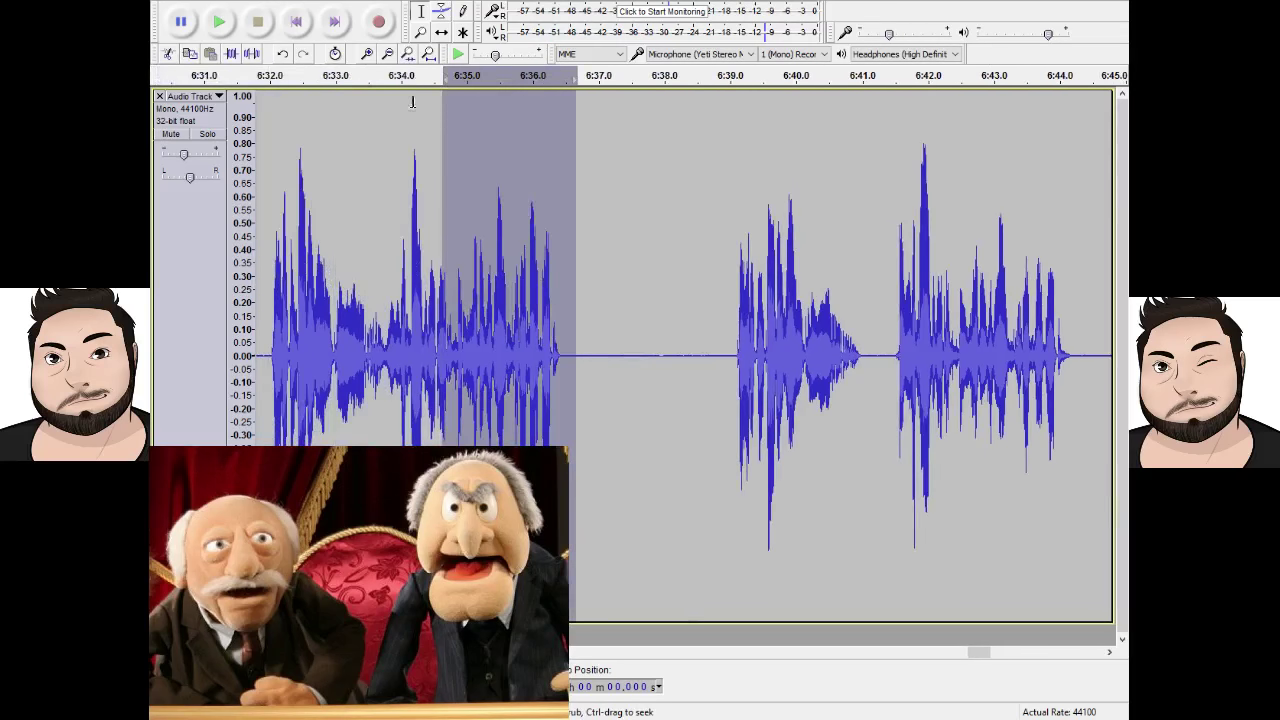
pyautogui.click(220, 22)
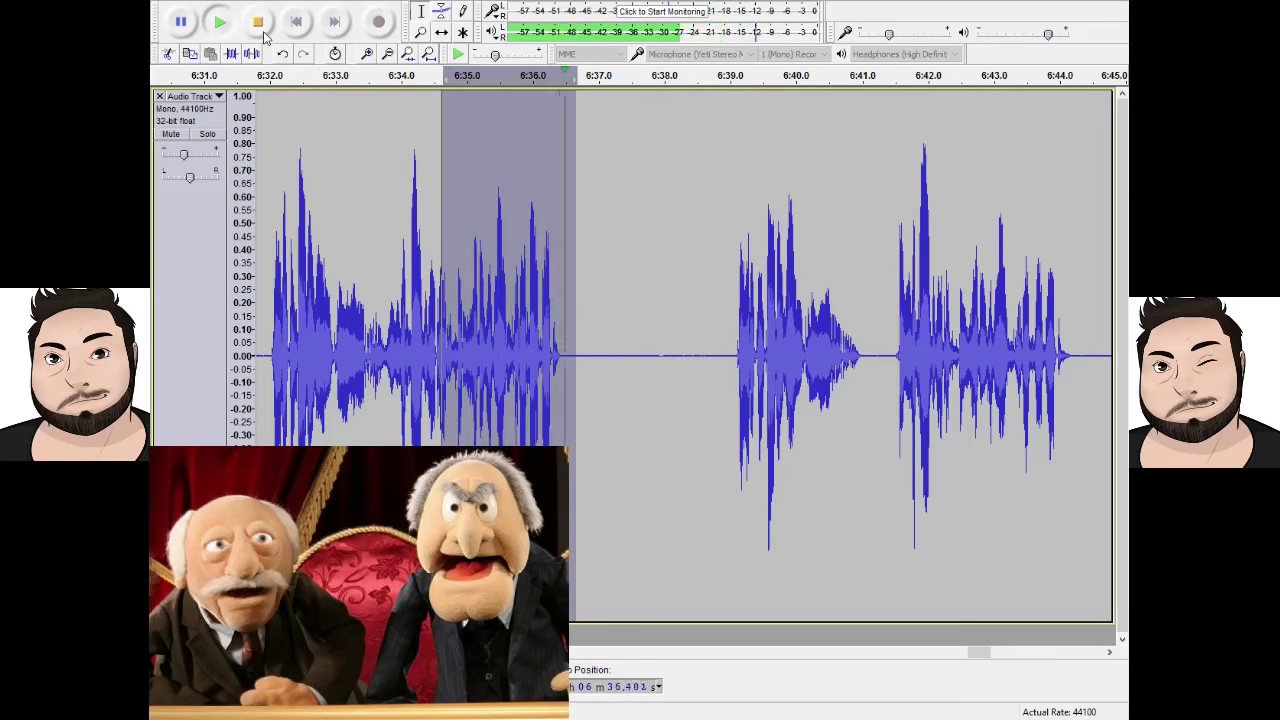
pyautogui.click(375, 212)
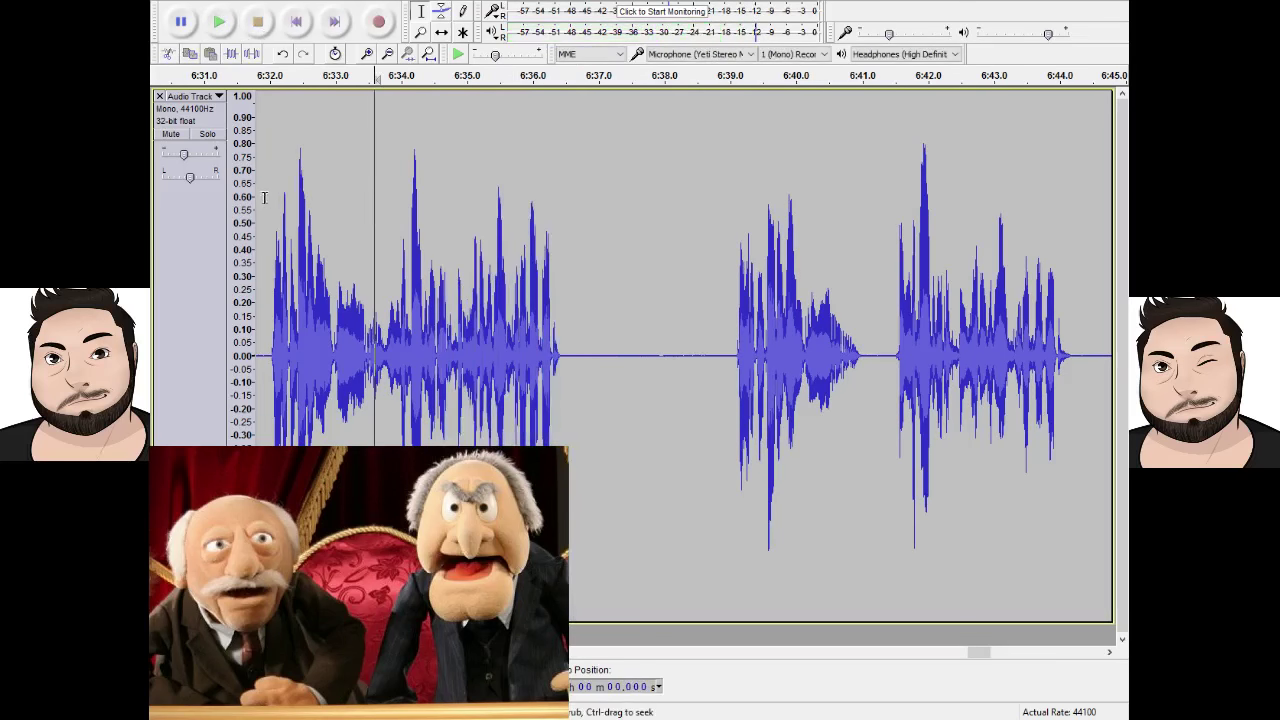
pyautogui.moveTo(264, 197); pyautogui.dragTo(723, 206)
pyautogui.press('Delete')
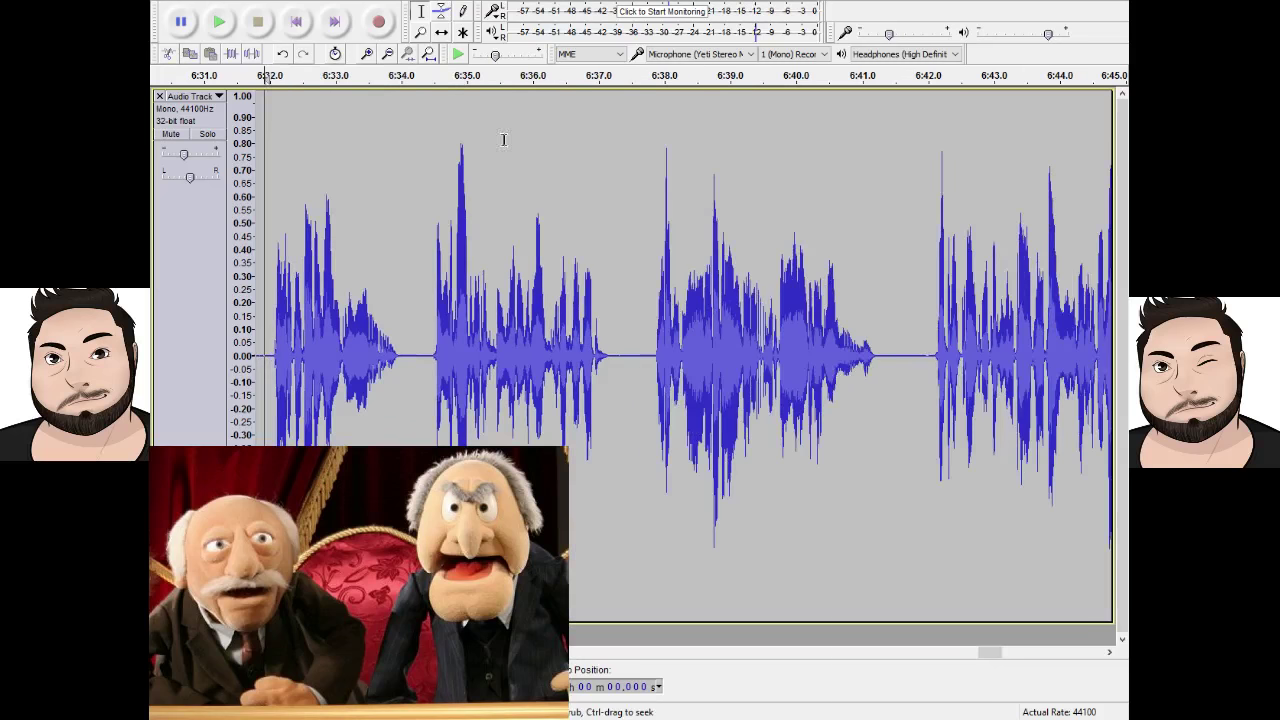
pyautogui.moveTo(414, 140); pyautogui.dragTo(376, 95)
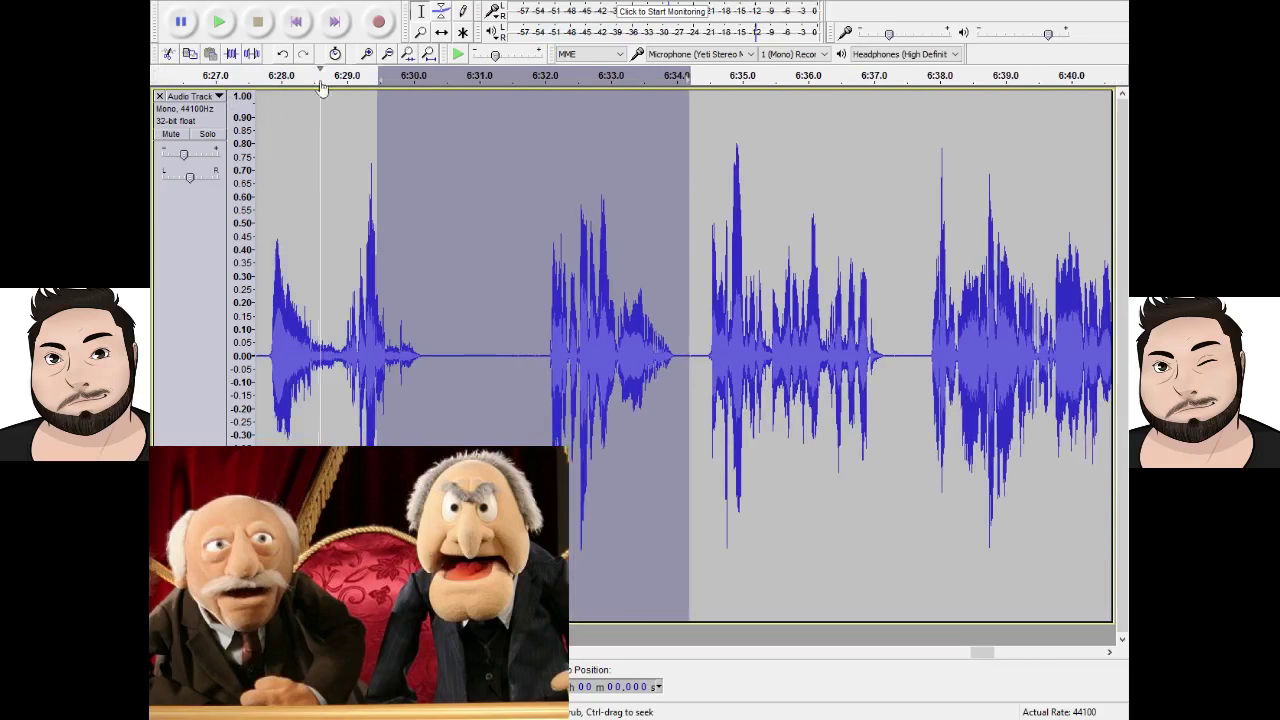
pyautogui.click(357, 82)
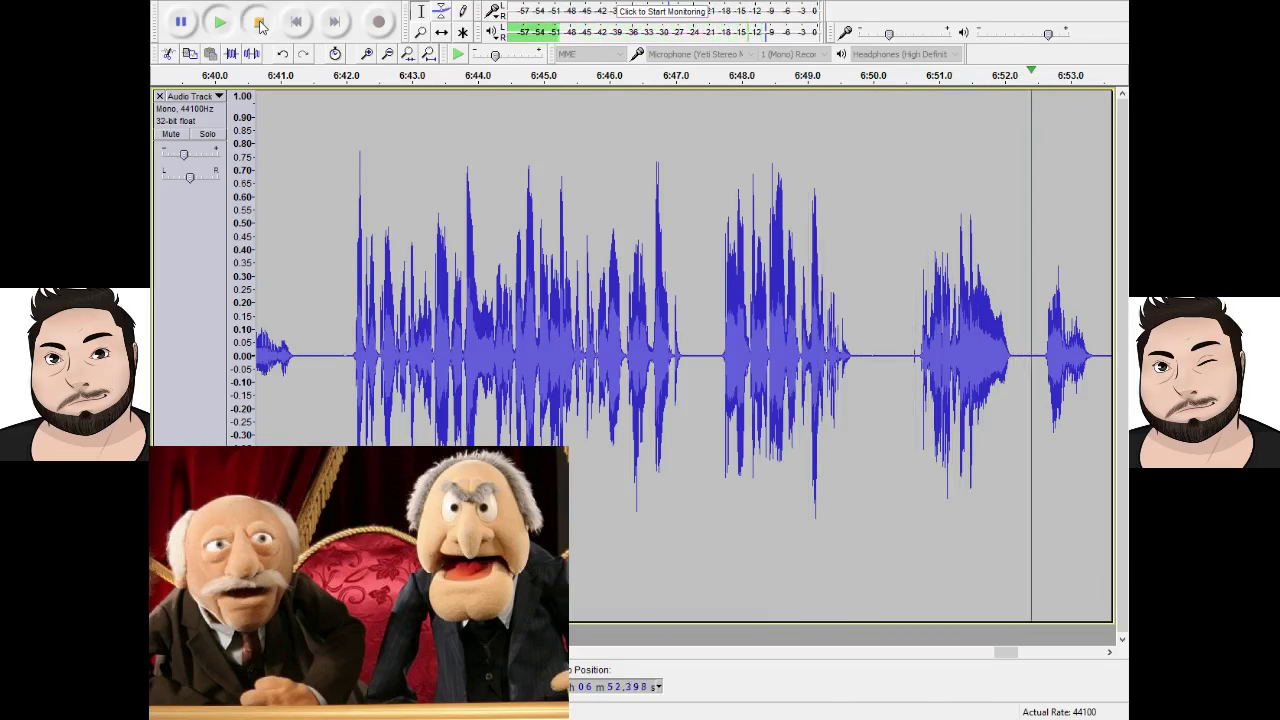
pyautogui.click(259, 24)
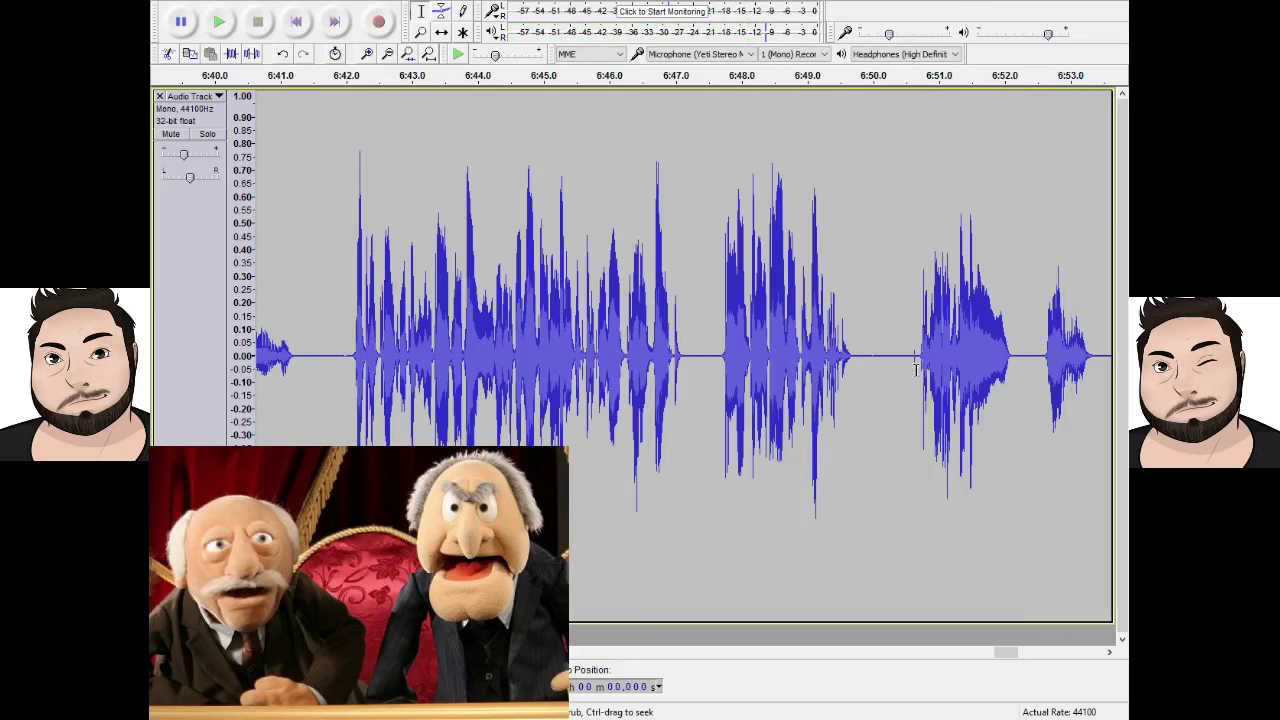
# Delete the stray sound at about 6 minutes 50.5 to 50.7 seconds and play on to about 7 minutes 6.2 seconds.
pyautogui.click(913, 372)
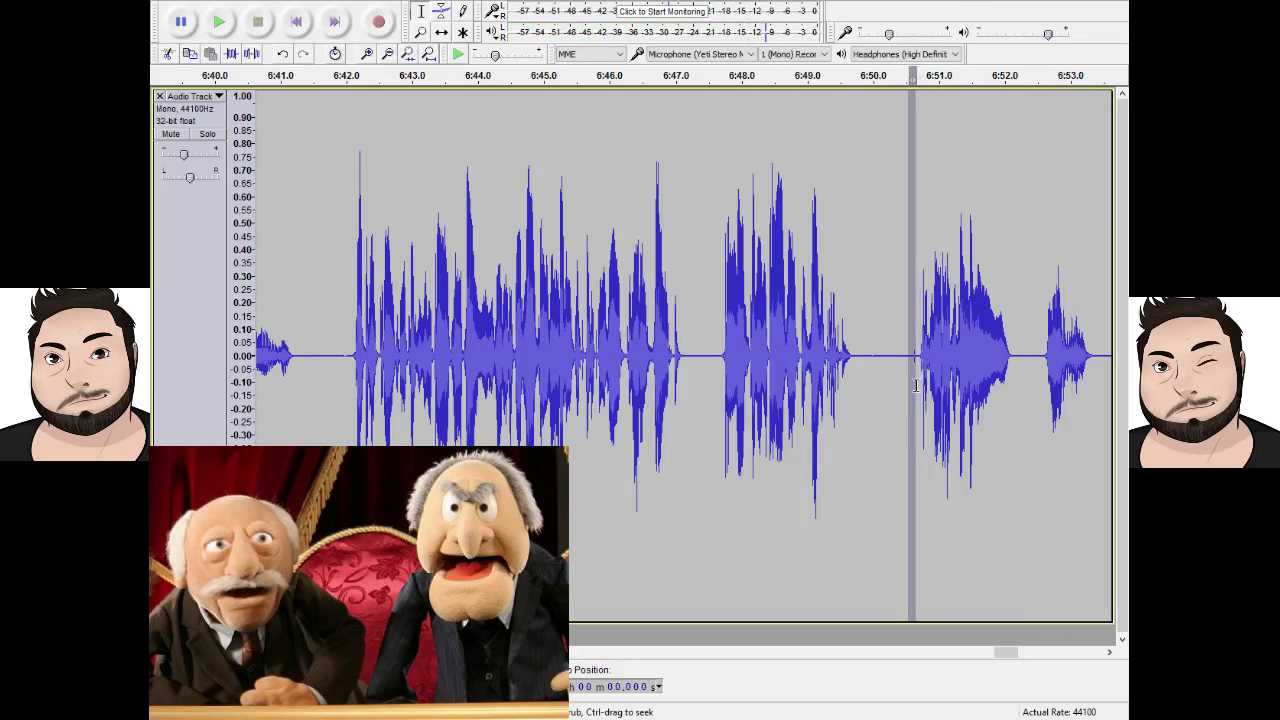
pyautogui.press('Delete')
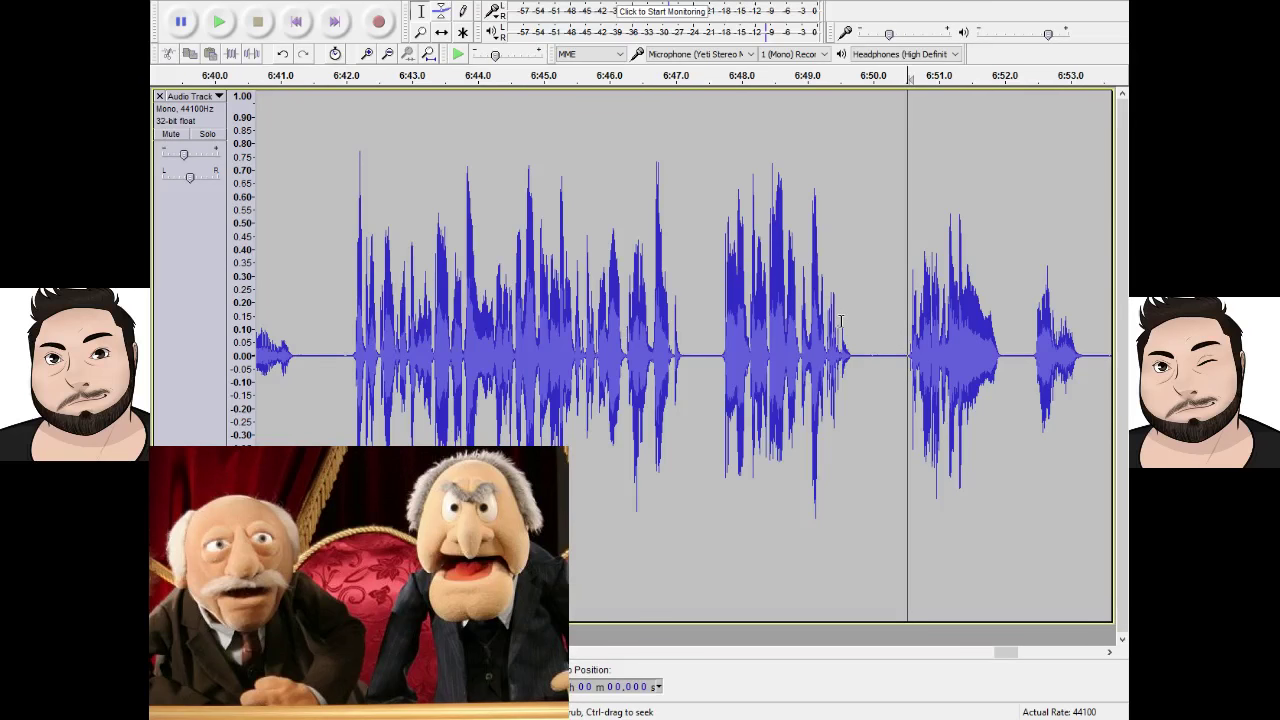
pyautogui.click(220, 22)
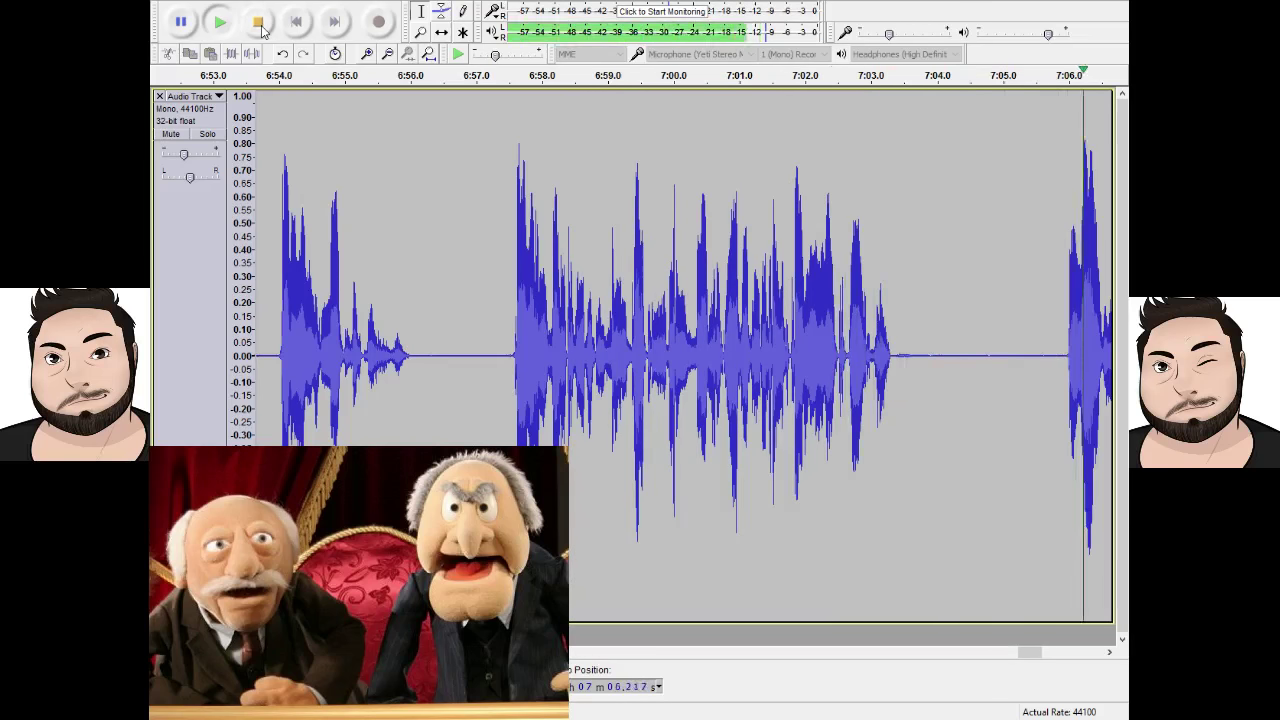
pyautogui.click(262, 28)
# Play and delete the pause from about 7 minutes 3.4 seconds to 7 minutes 4.8 seconds.
pyautogui.moveTo(897, 378); pyautogui.dragTo(990, 405)
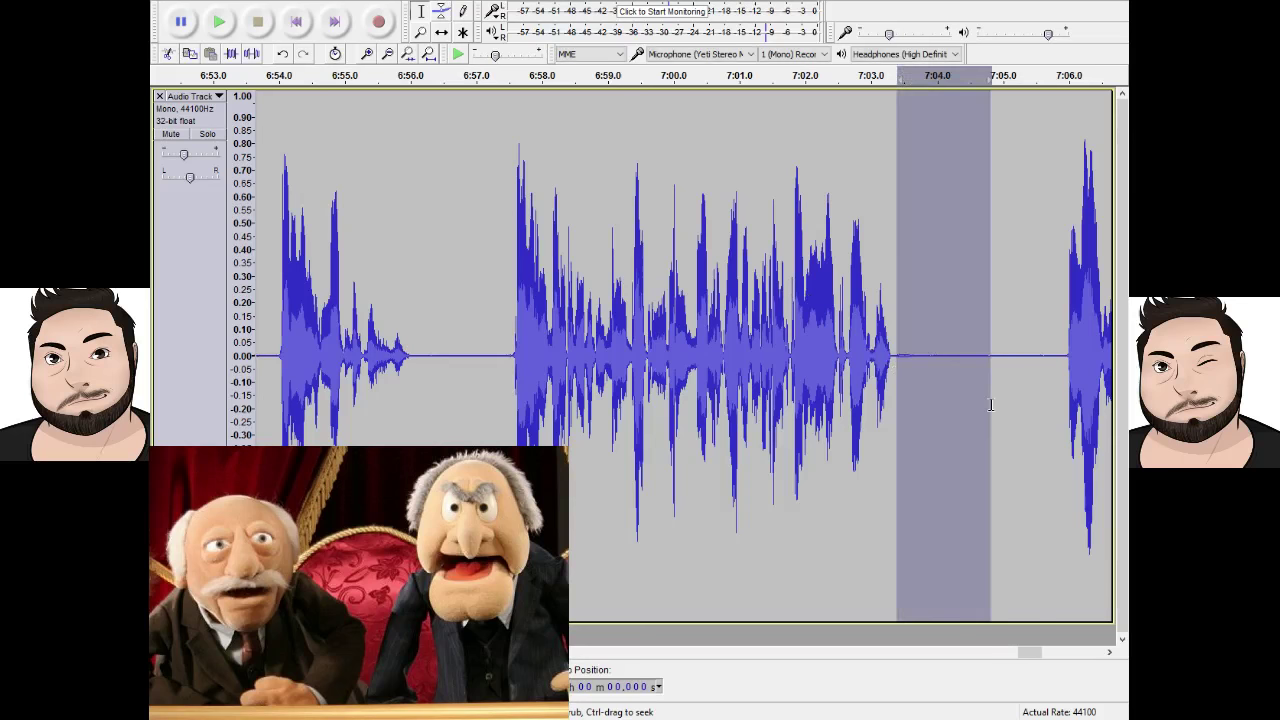
pyautogui.press('space')
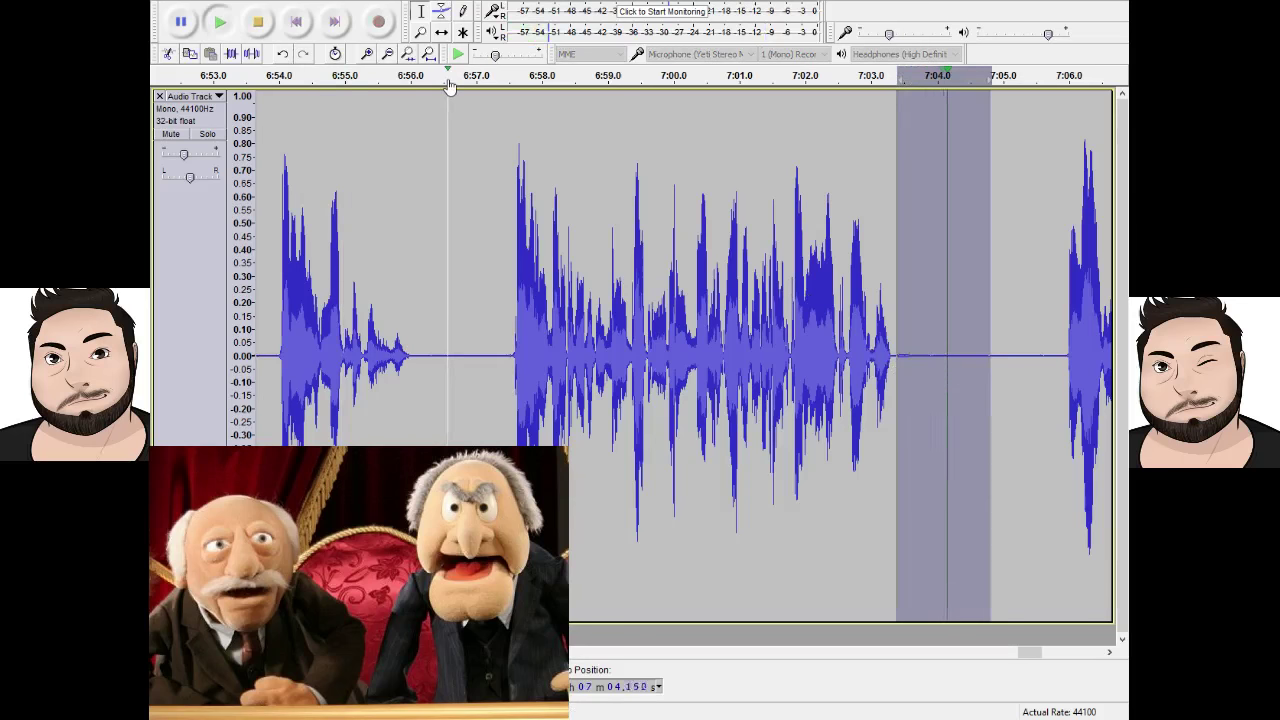
pyautogui.press('Delete')
pyautogui.click(751, 288)
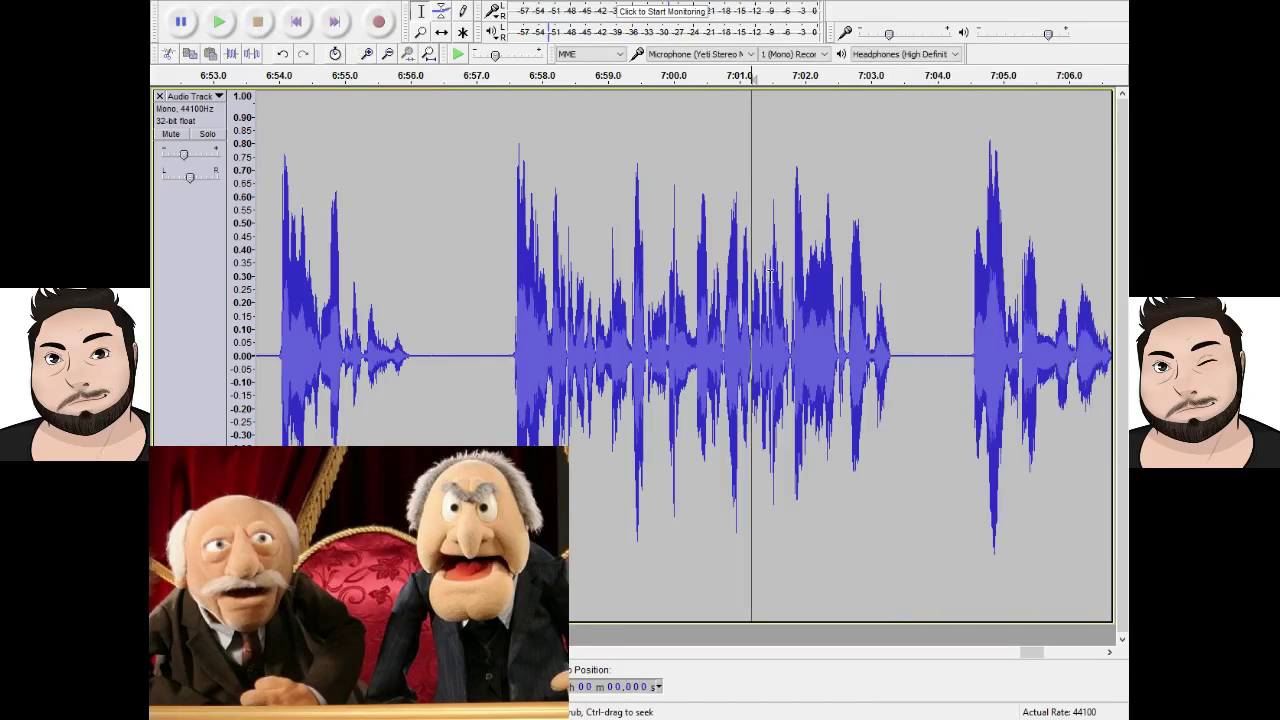
# Check the audio from about 7 minutes 5 seconds, delete about 7 minutes 4.4 seconds to 7 minutes 10.4 seconds, and play on.
pyautogui.moveTo(995, 300); pyautogui.dragTo(1118, 330)
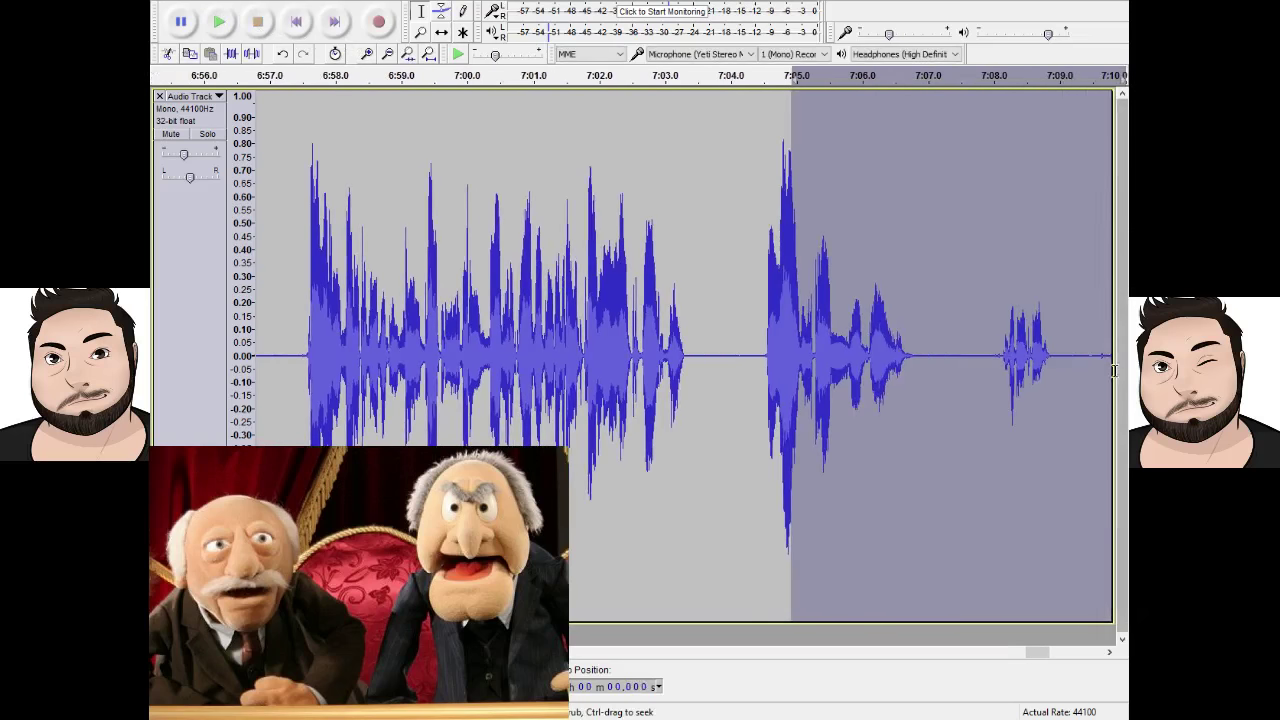
pyautogui.click(802, 357)
pyautogui.press('space')
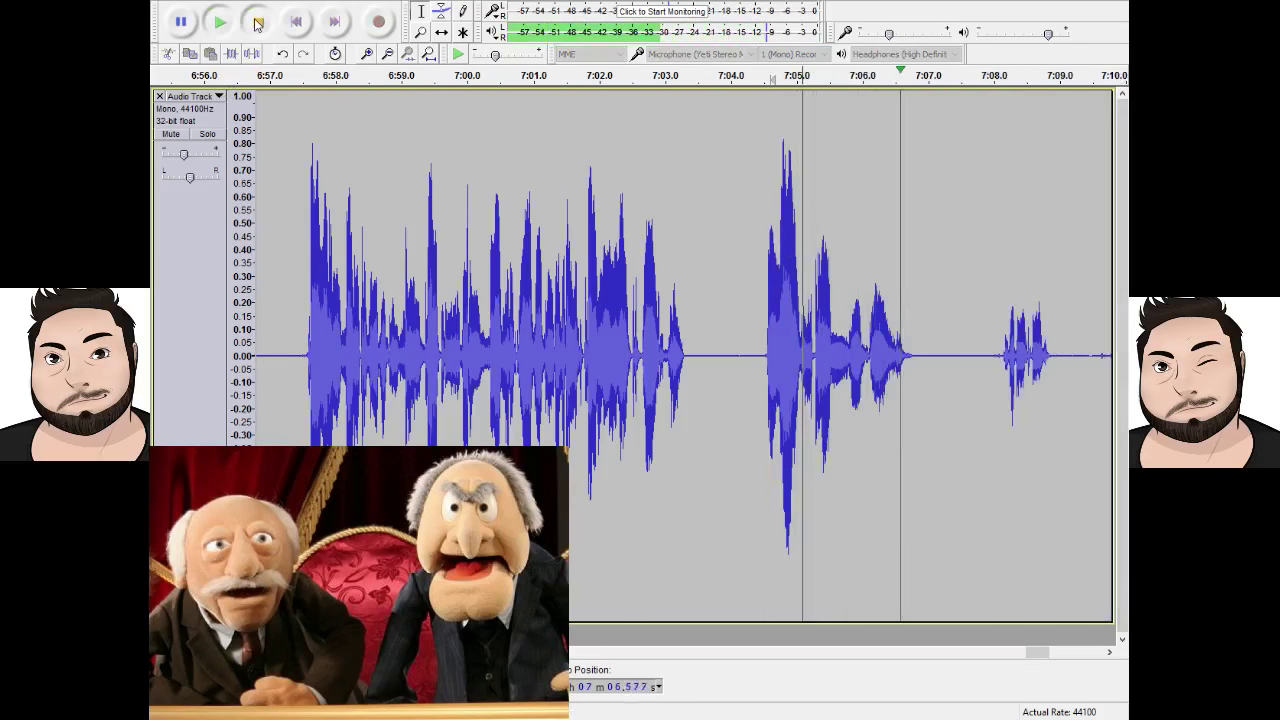
pyautogui.press('space')
pyautogui.moveTo(760, 408); pyautogui.dragTo(947, 433)
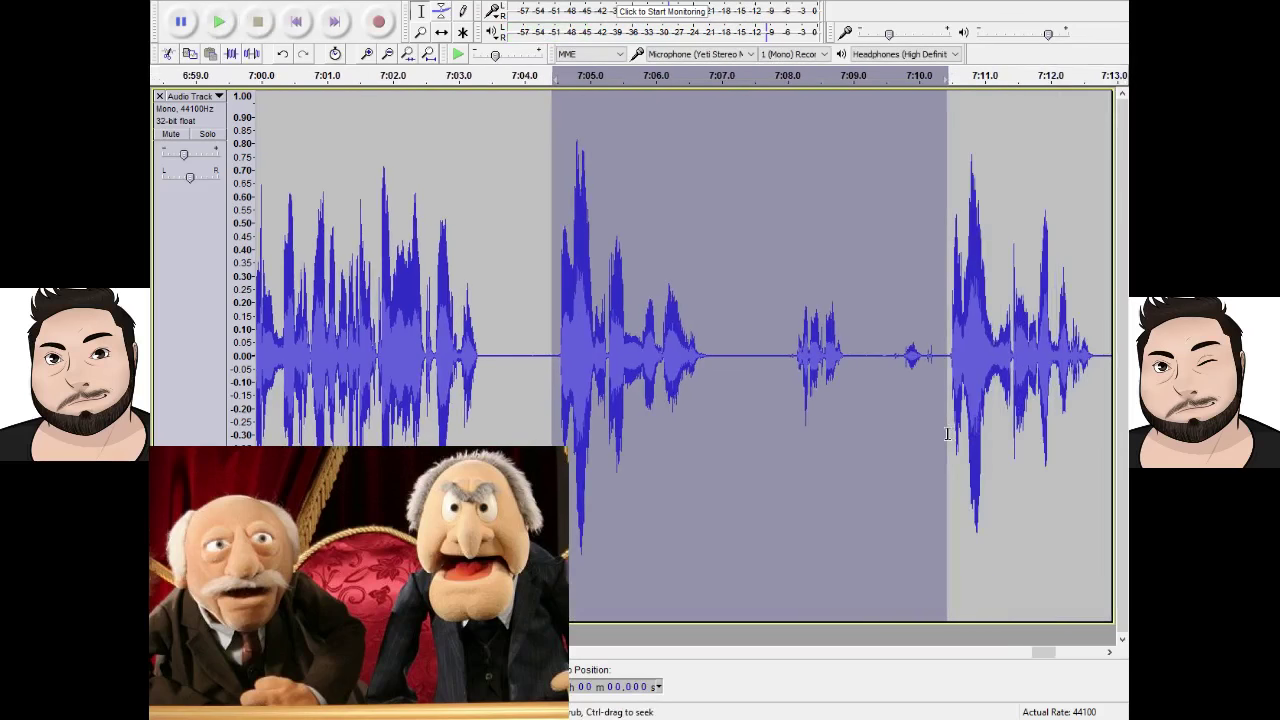
pyautogui.press('Delete')
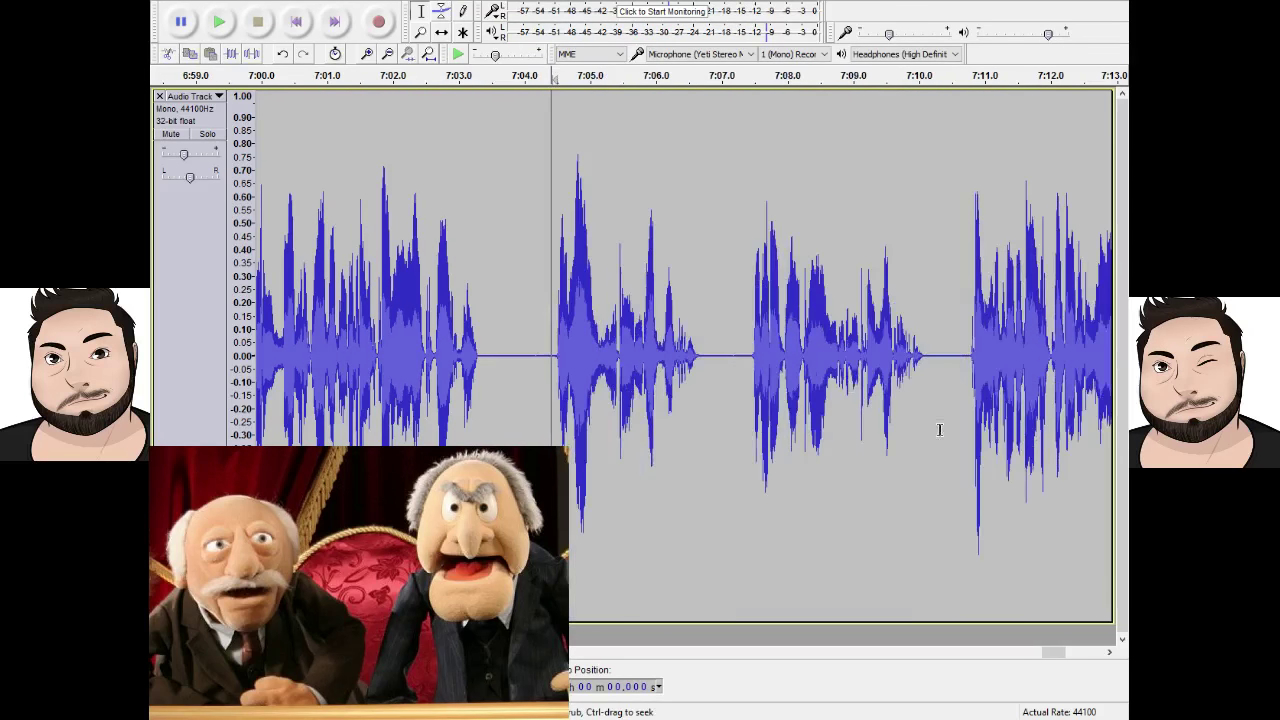
pyautogui.click(228, 24)
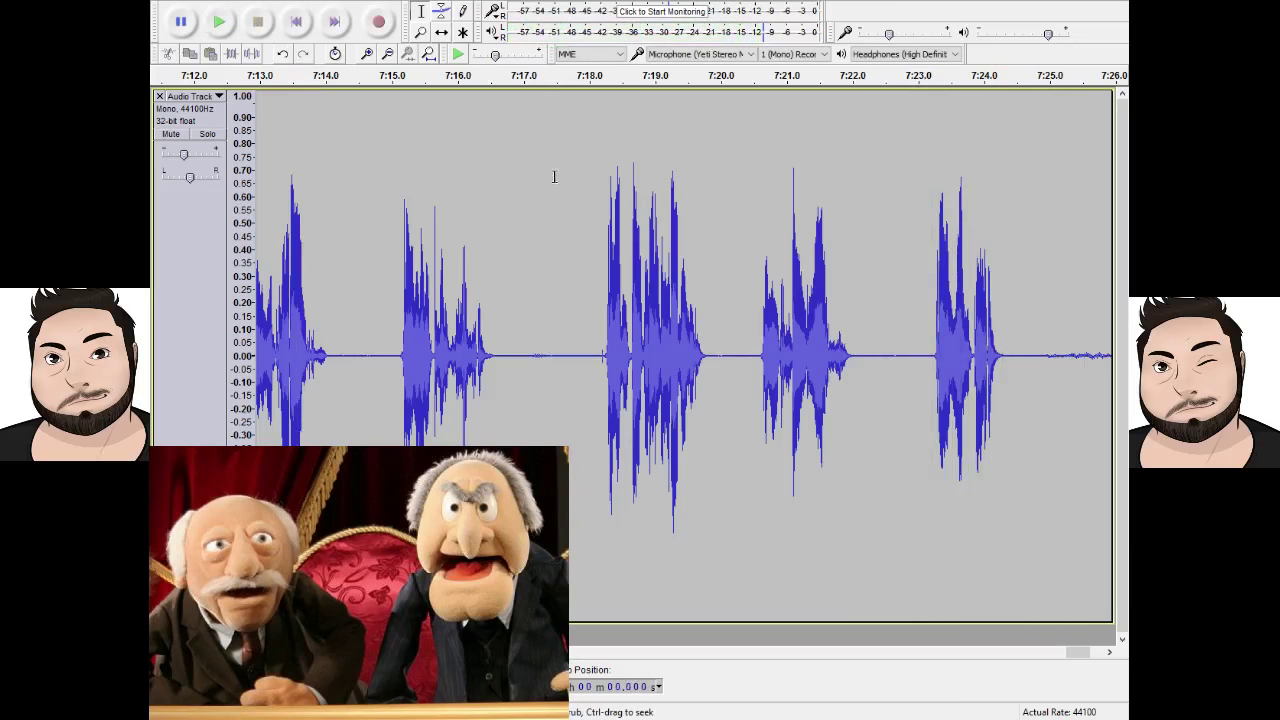
# Delete the tail of the track from about 7 minutes 24.8 seconds to its end and place the cursor at about 7 minutes 22 seconds.
pyautogui.moveTo(1066, 365)
pyautogui.mouseDown()
pyautogui.moveTo(1122, 400)
pyautogui.moveTo(1126, 420)
pyautogui.mouseUp()
pyautogui.press('Delete')
pyautogui.click(741, 357)
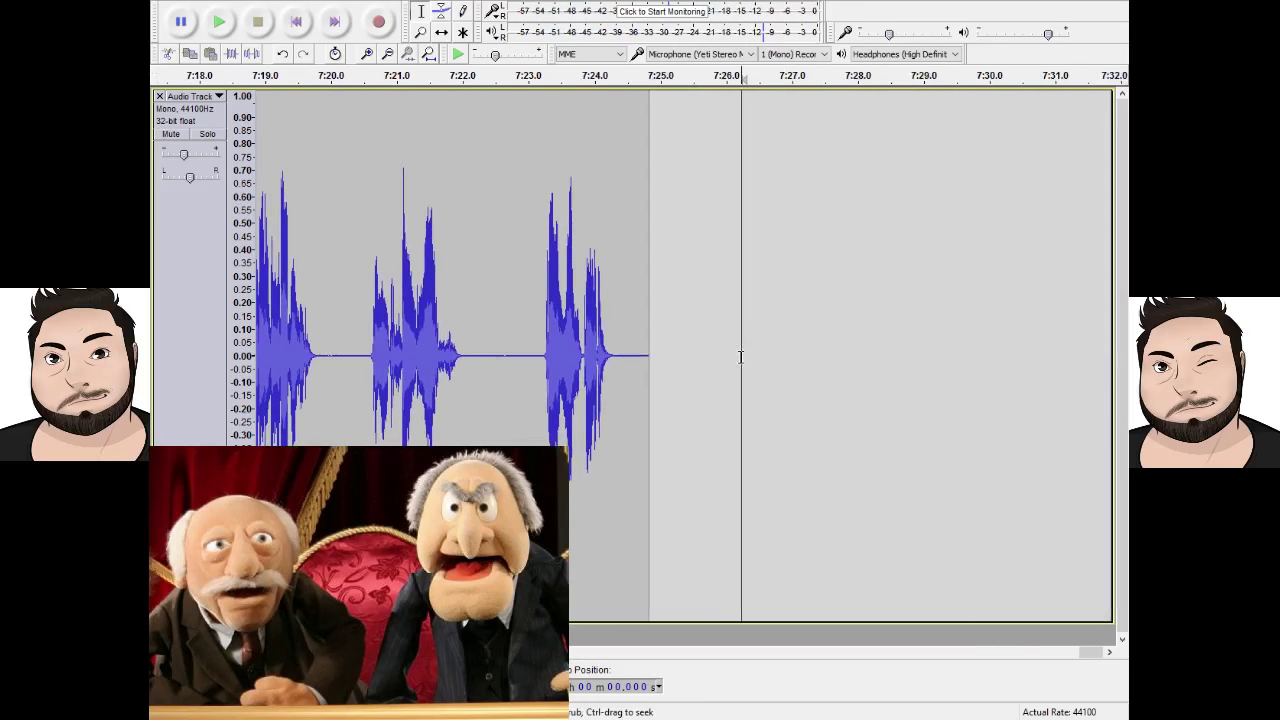
pyautogui.click(466, 317)
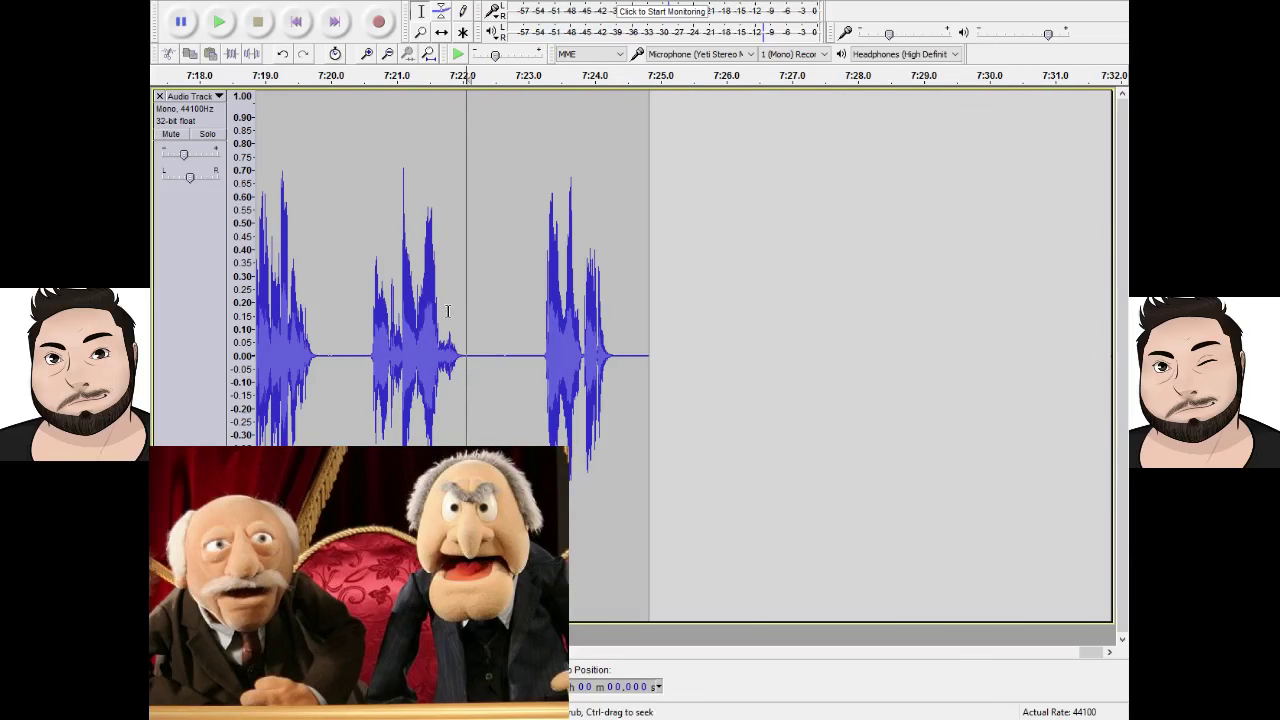
# Jump to the start of the track, to its end and back to the start to review the track's extent.
pyautogui.click(296, 23)
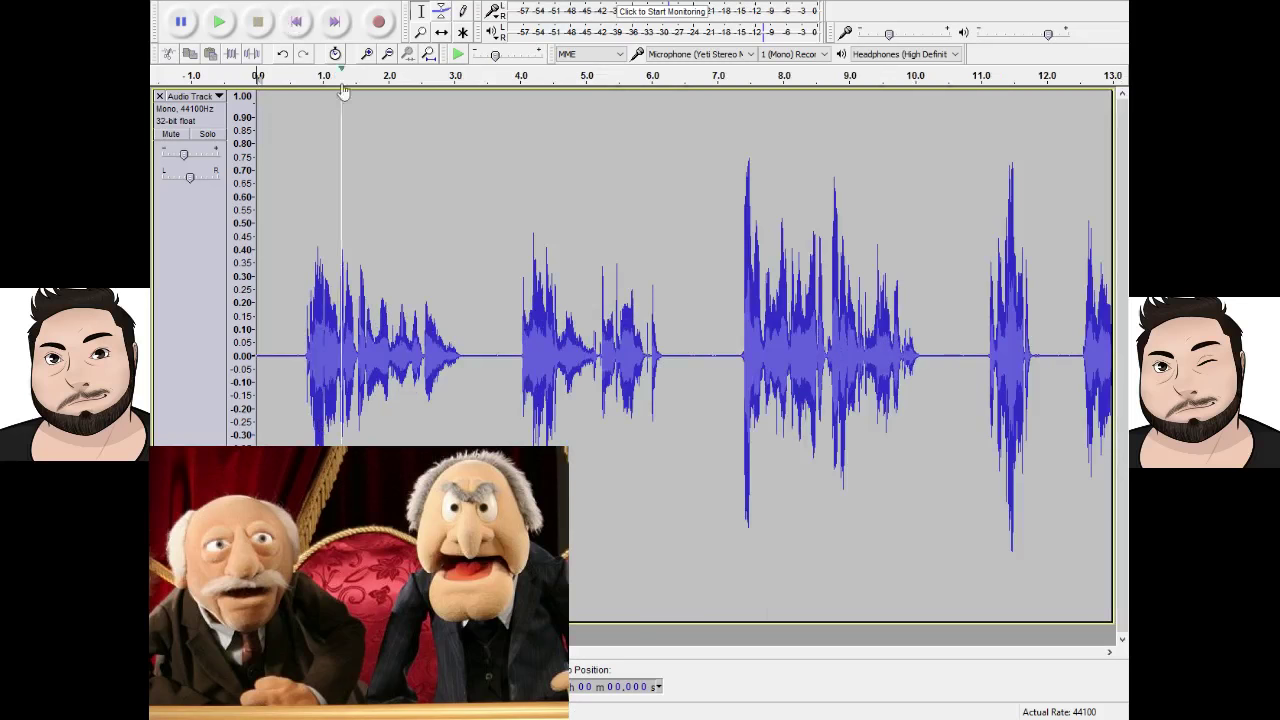
pyautogui.click(334, 23)
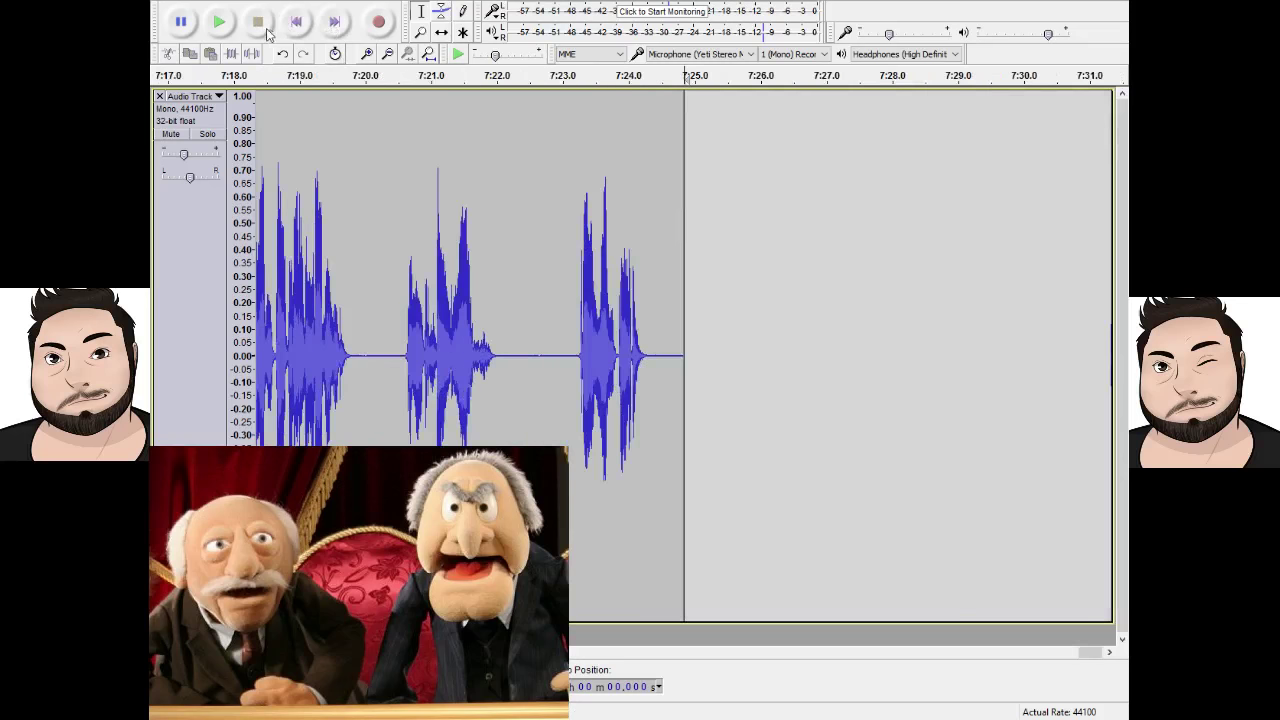
pyautogui.click(295, 23)
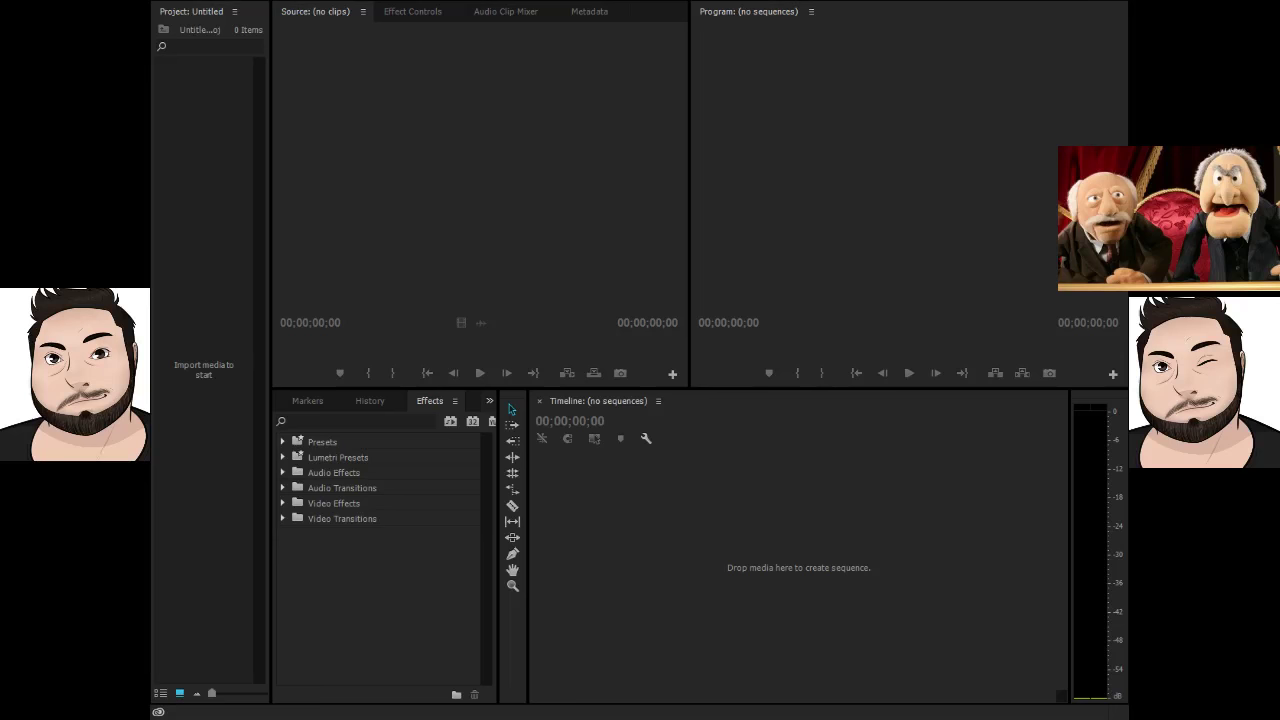
# Switch to Adobe Premiere Pro and make the untitled project's media area active.
pyautogui.hotkey('shift', '1')
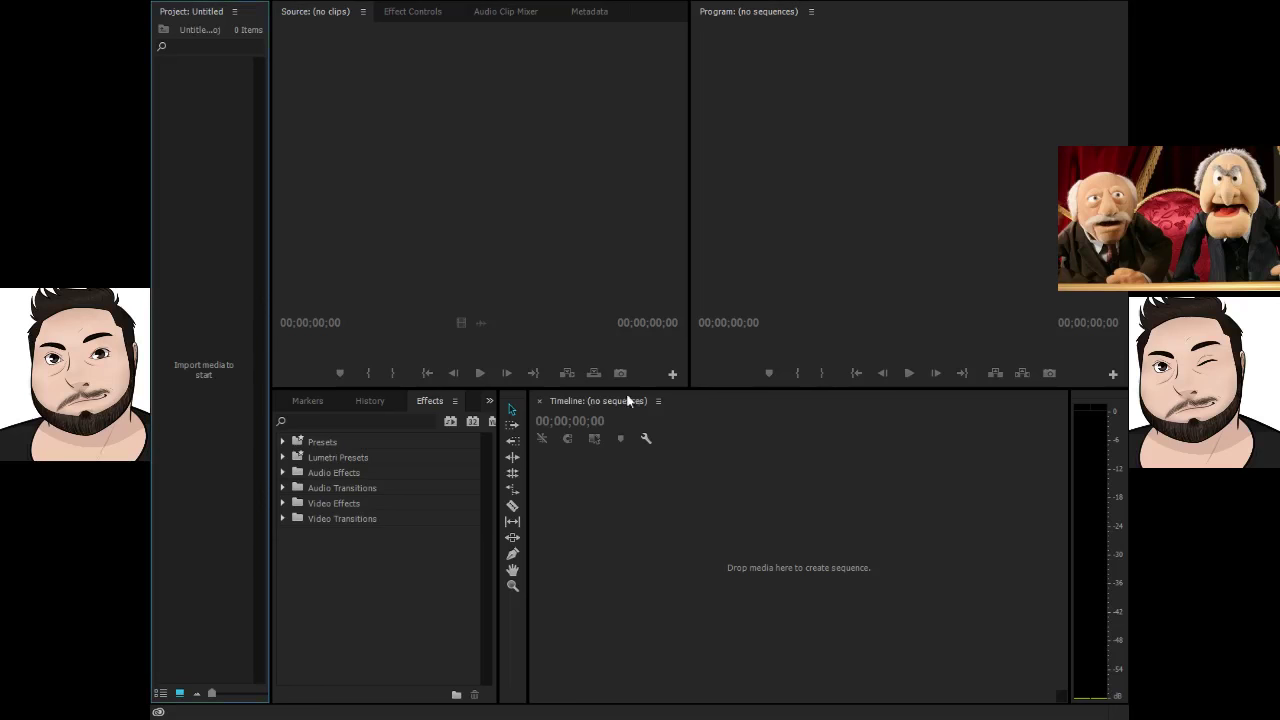